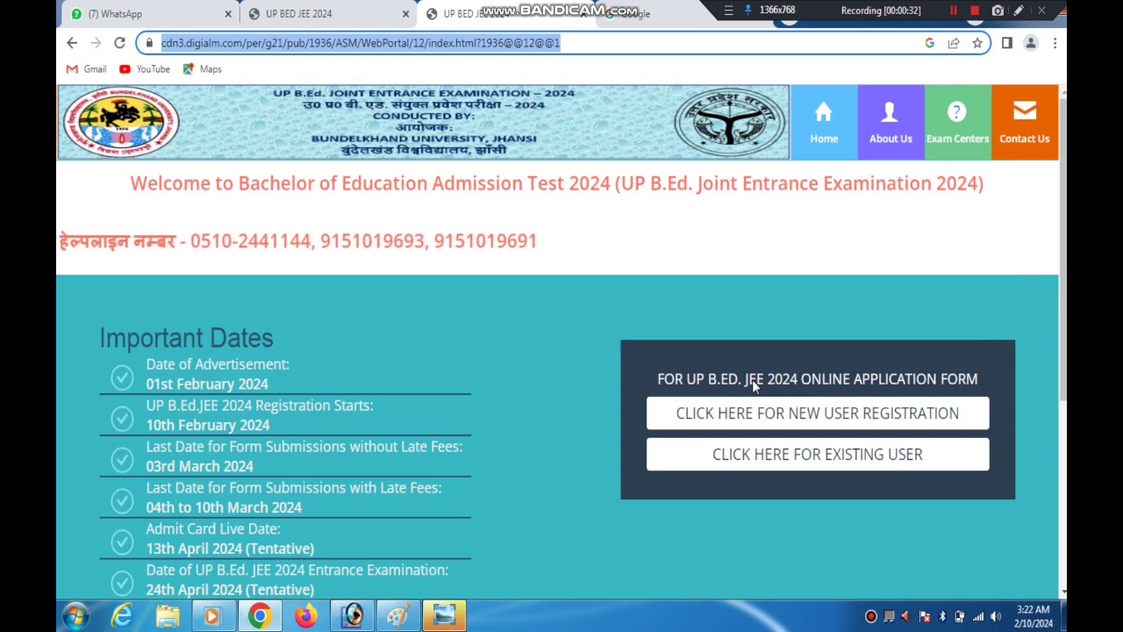
Enter bujhansi.ac.in as the search query on the open Google page
left_click(642, 17)
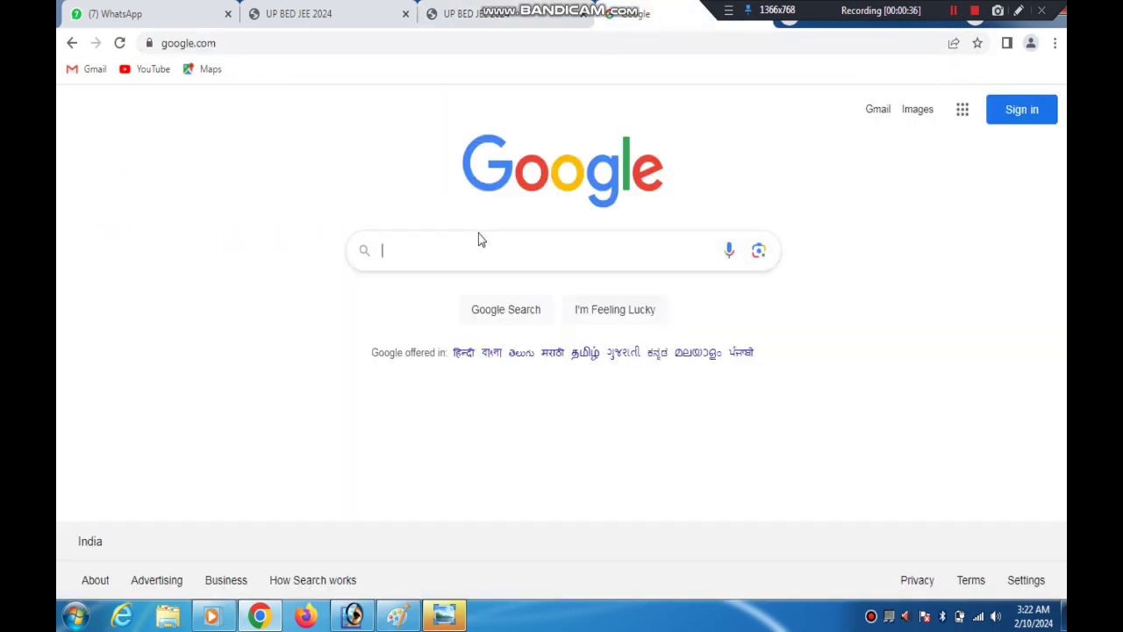
left_click(439, 244)
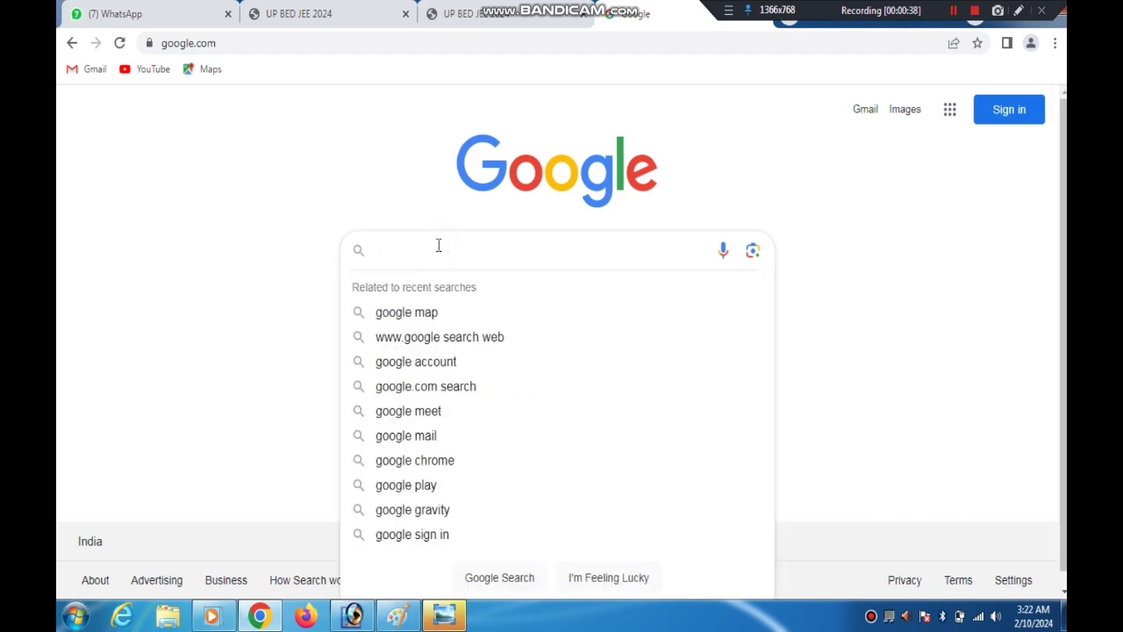
type("bujhansi.ac.in/")
left_click(129, 291)
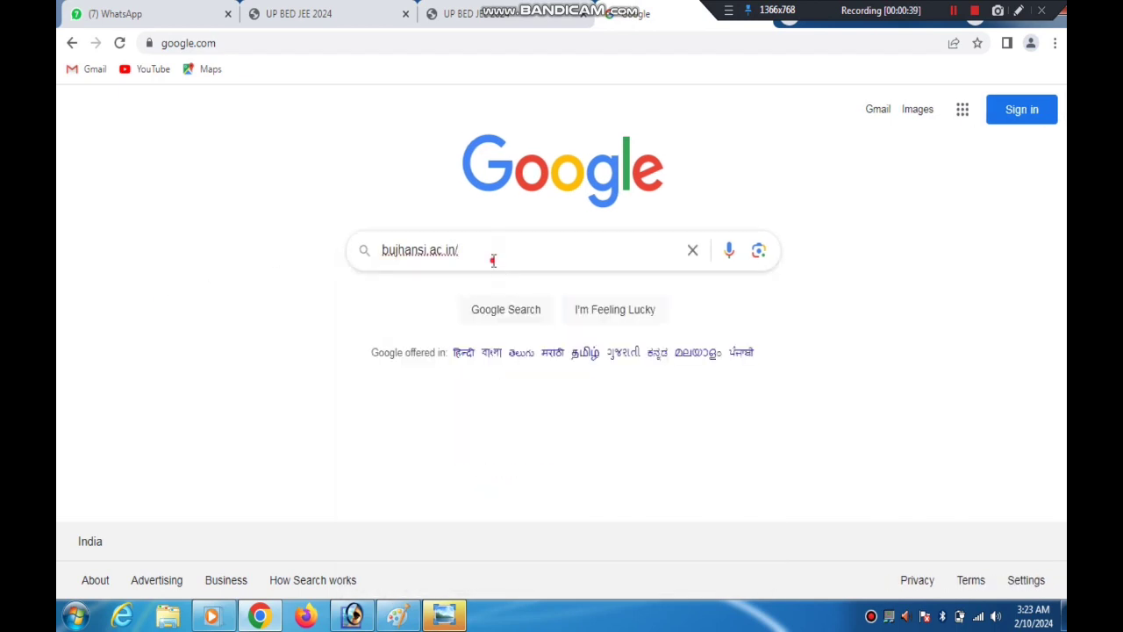
left_click(493, 261)
left_click(290, 321)
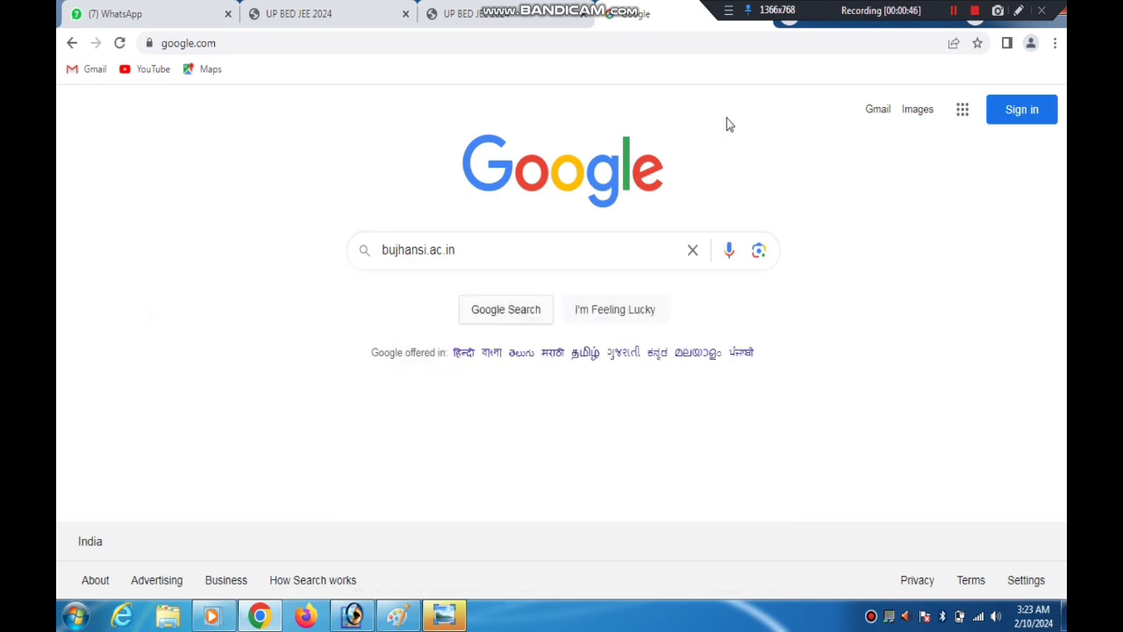
Draw a red arrow pointing at the Google Search option and clear the drawing
left_click(1018, 10)
mouse_move(526, 143)
left_mouse_down()
mouse_move(426, 231)
mouse_move(486, 256)
mouse_move(509, 290)
left_mouse_up()
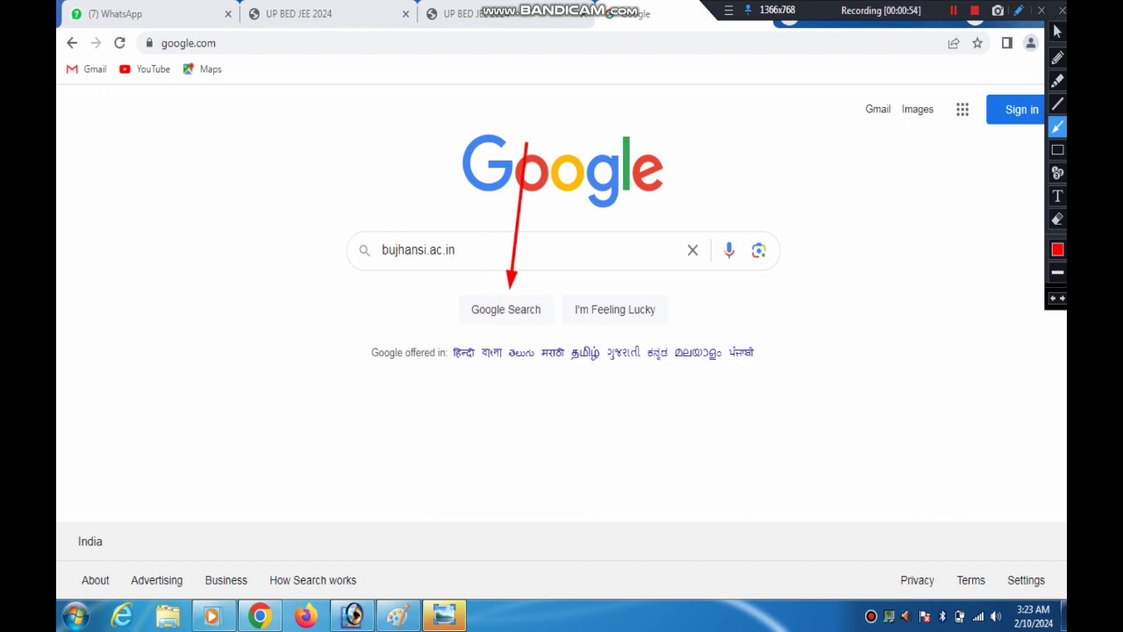
left_click(1064, 12)
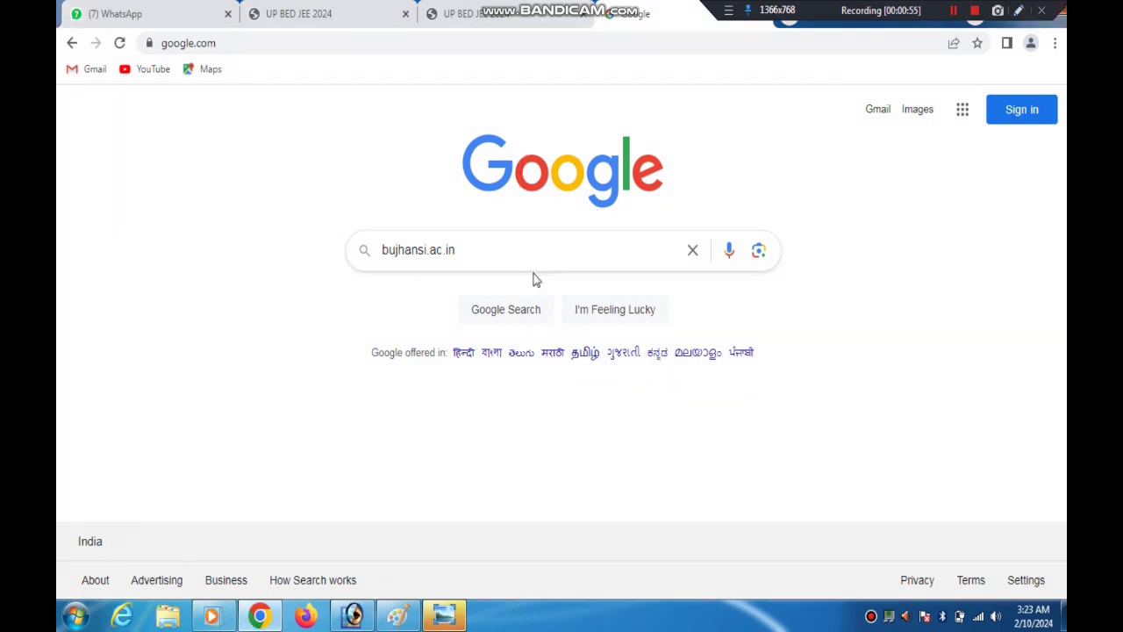
Run the search for bujhansi.ac.in and open the Bundelkhand University, Jhansi result
left_click(499, 311)
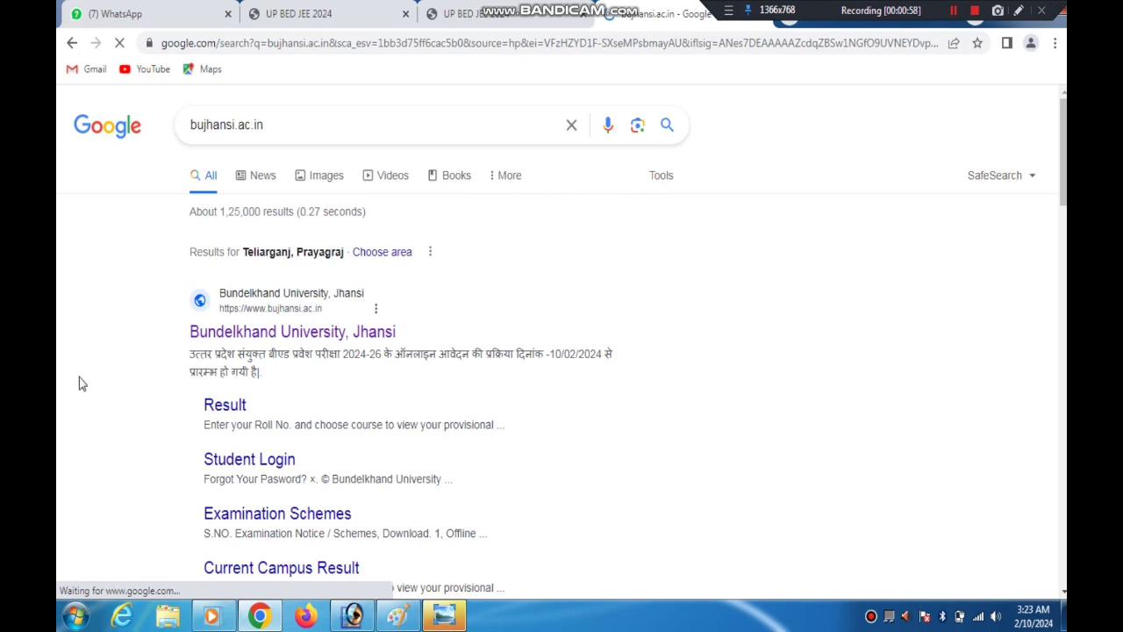
left_click_drag(174, 333, 232, 333)
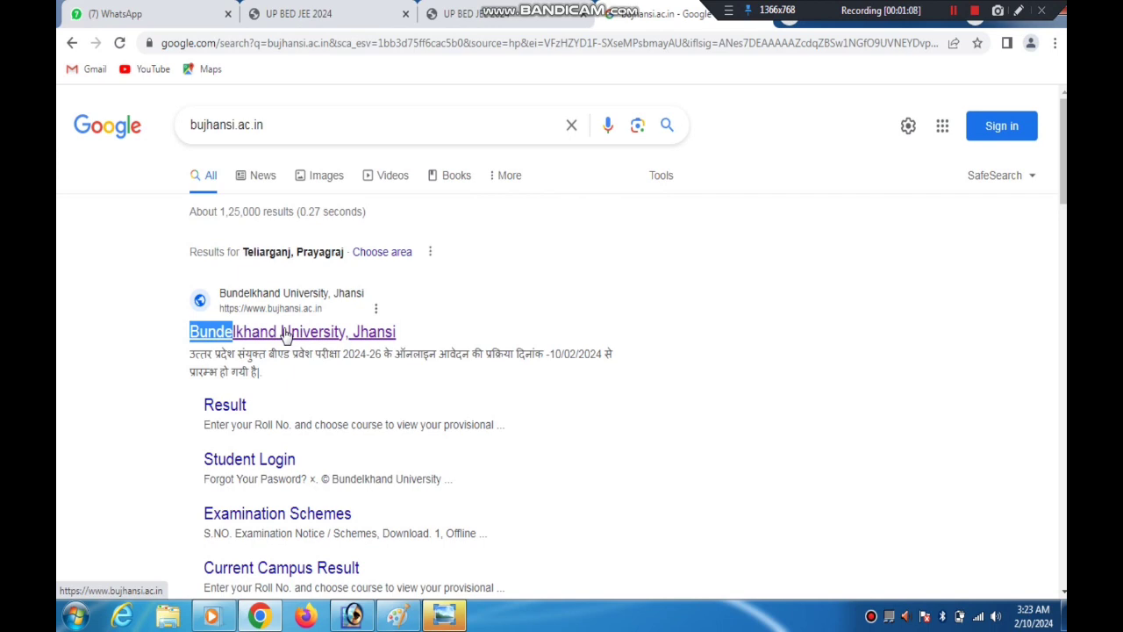
left_click(285, 334)
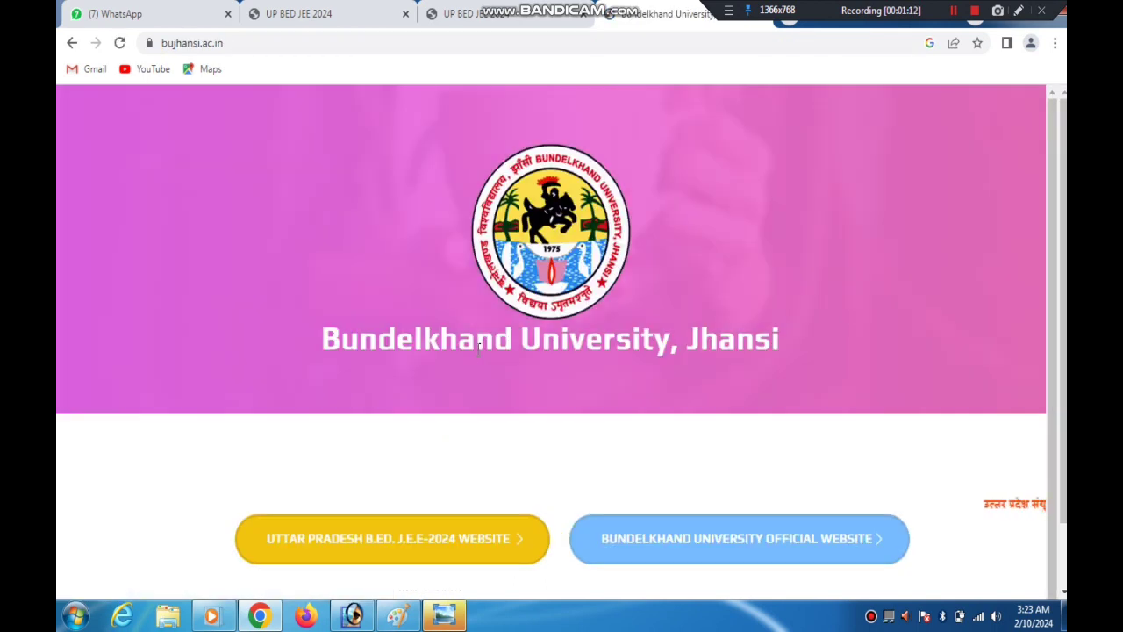
Mark the Uttar Pradesh B.Ed. J.E.E-2024 website link with a temporary red arrow and open that website
left_click(1017, 9)
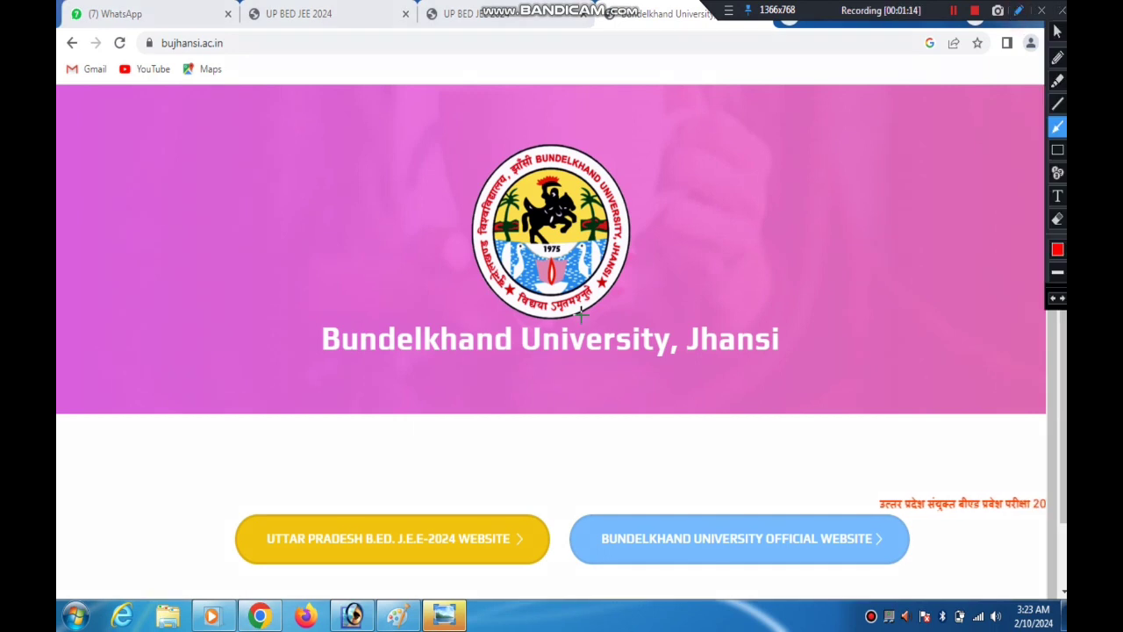
mouse_move(581, 314)
left_mouse_down()
mouse_move(479, 406)
mouse_move(426, 481)
mouse_move(434, 524)
left_mouse_up()
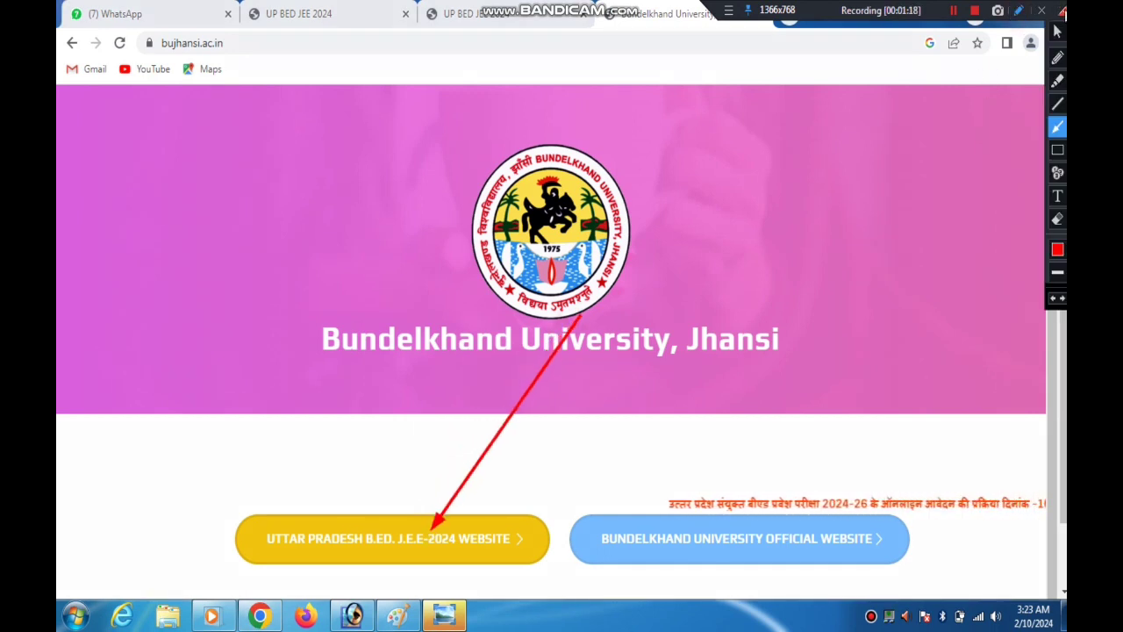
left_click(1062, 10)
left_click(373, 551)
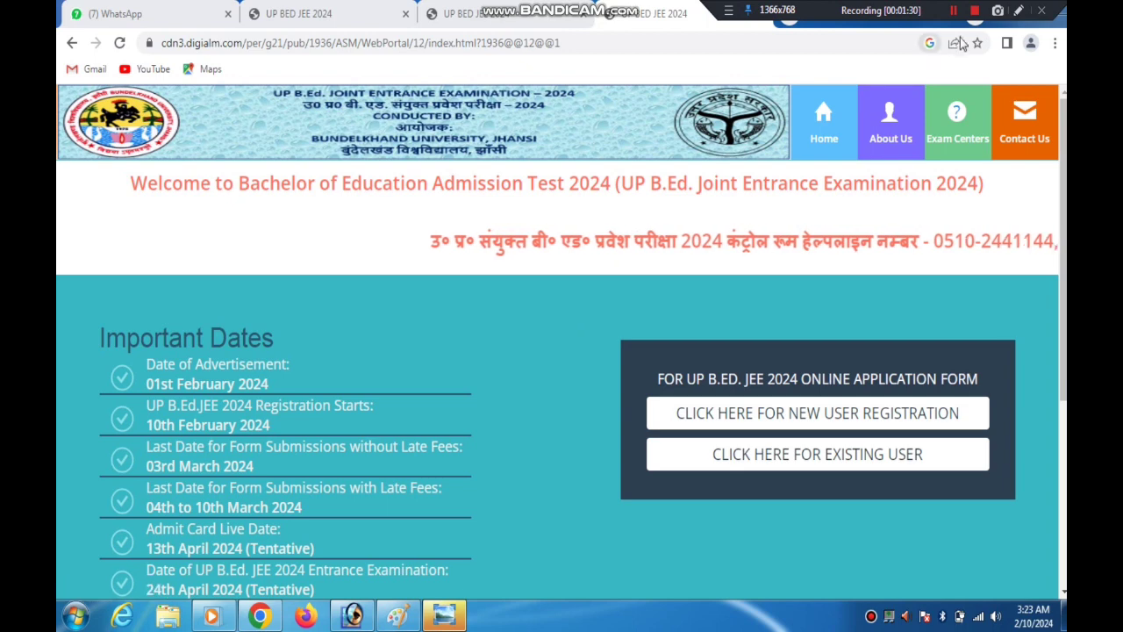
Mark the new and existing user options with temporary red arrows and open the new user registration page
left_click(1015, 16)
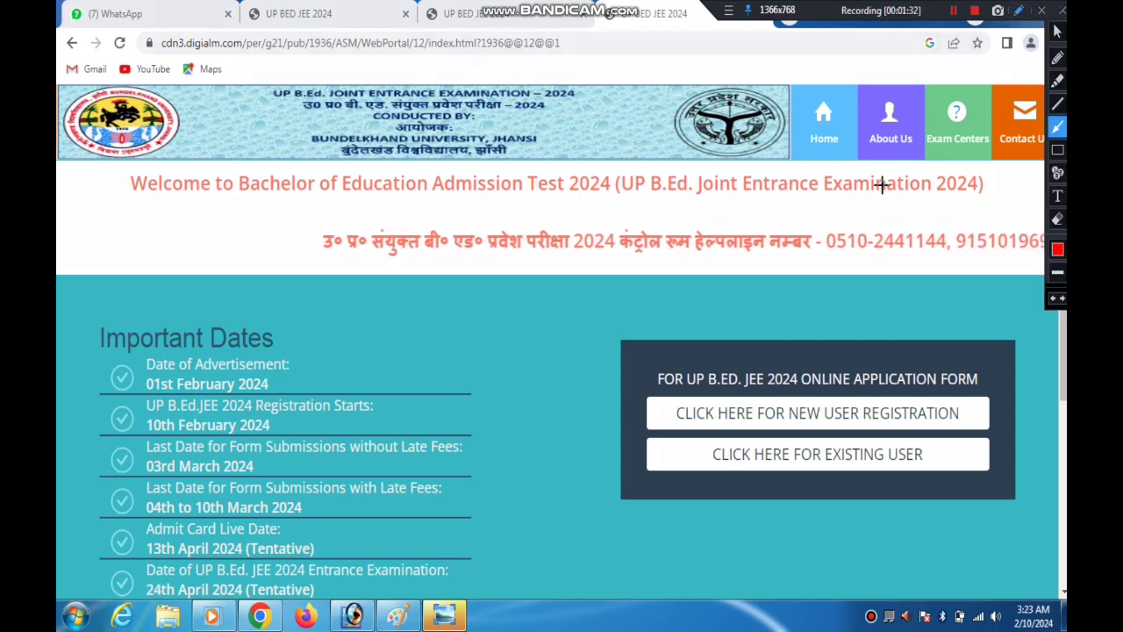
left_click_drag(649, 346, 744, 384)
left_click_drag(556, 521, 658, 468)
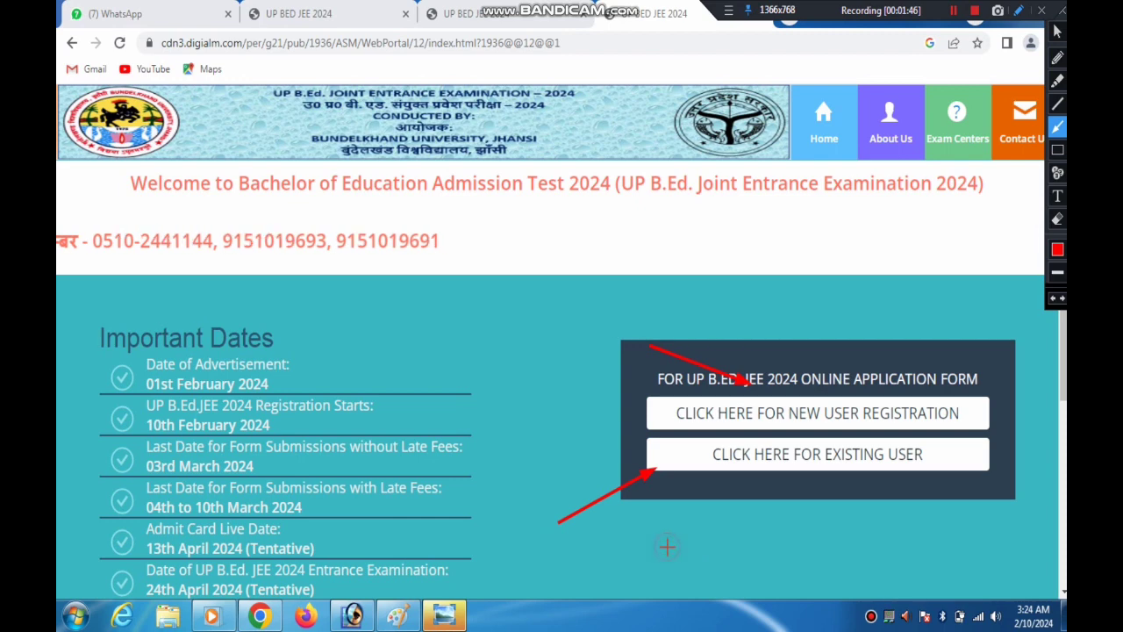
left_click_drag(666, 546, 730, 471)
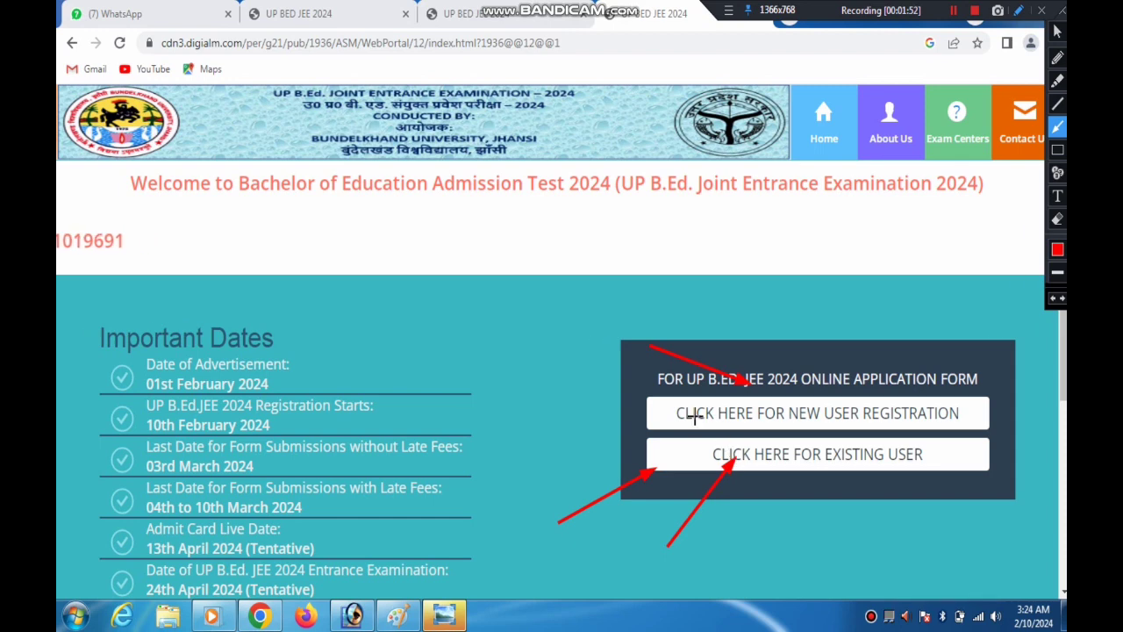
left_click_drag(578, 330, 709, 401)
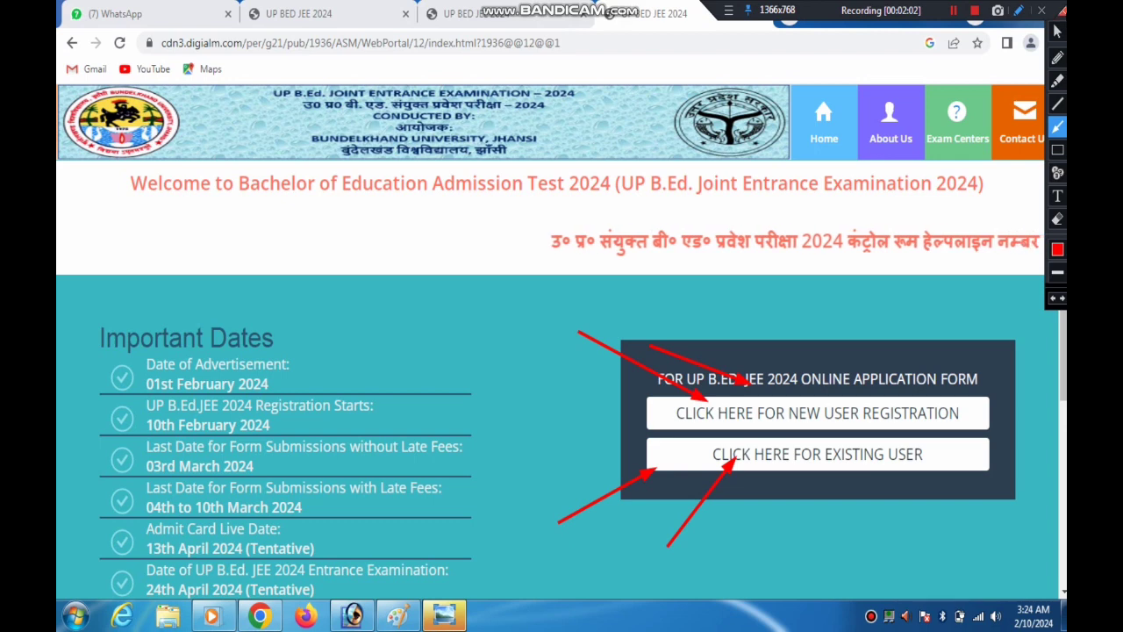
left_click(1063, 10)
left_click(720, 414)
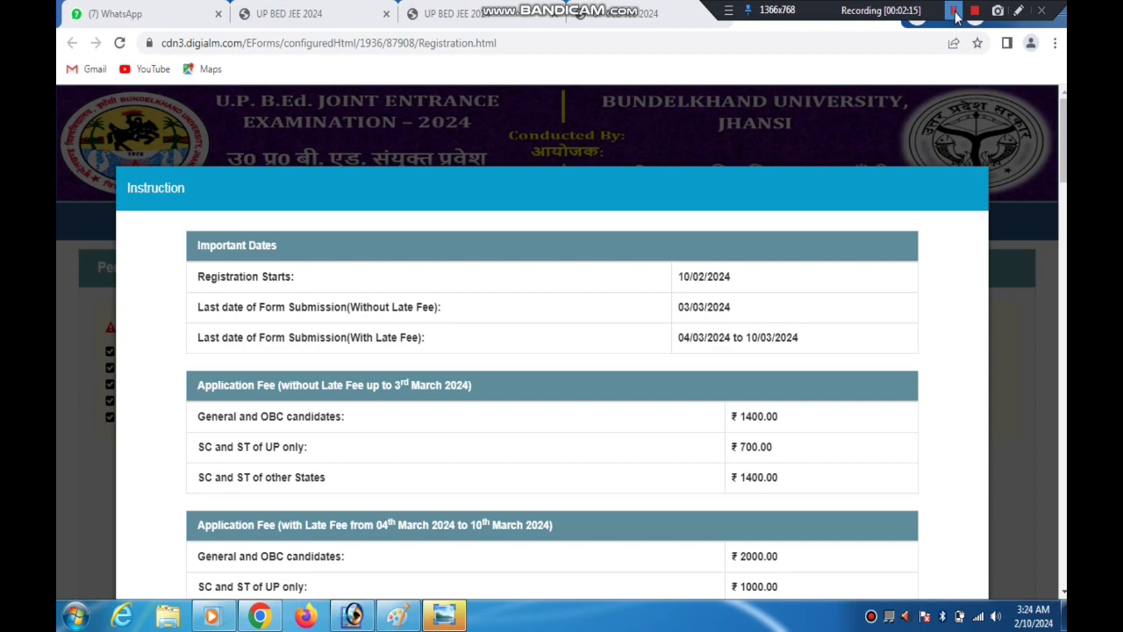
Examine the important dates and the application fees without late fee, marking each row with temporary red arrows
left_click(1017, 11)
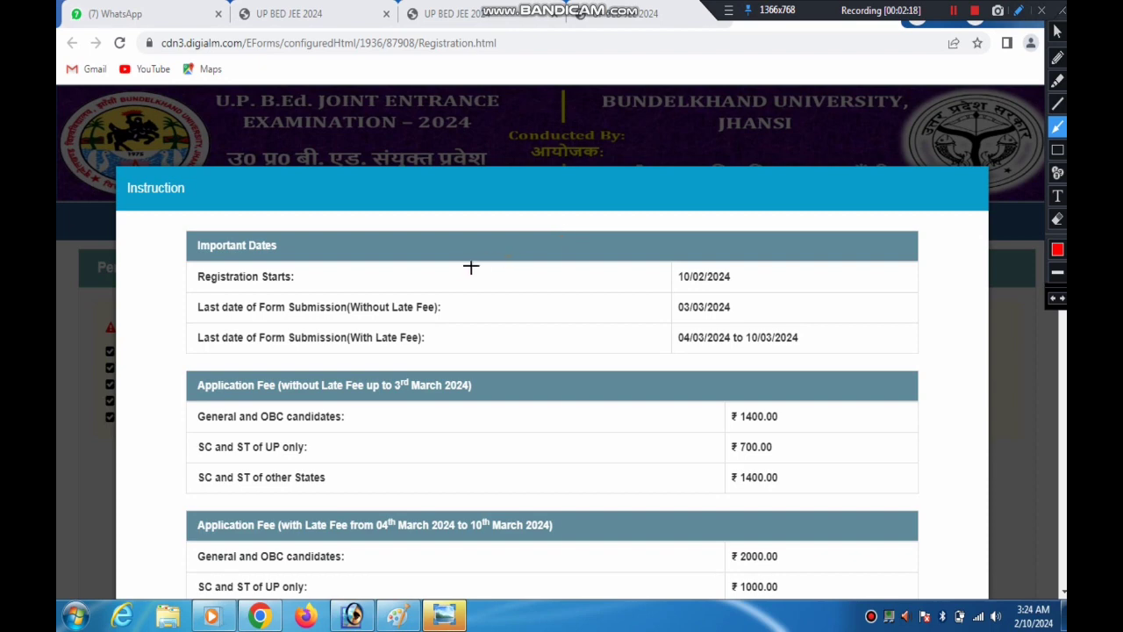
left_click_drag(325, 277, 678, 276)
mouse_move(467, 307)
left_mouse_down()
mouse_move(445, 308)
mouse_move(667, 302)
left_mouse_up()
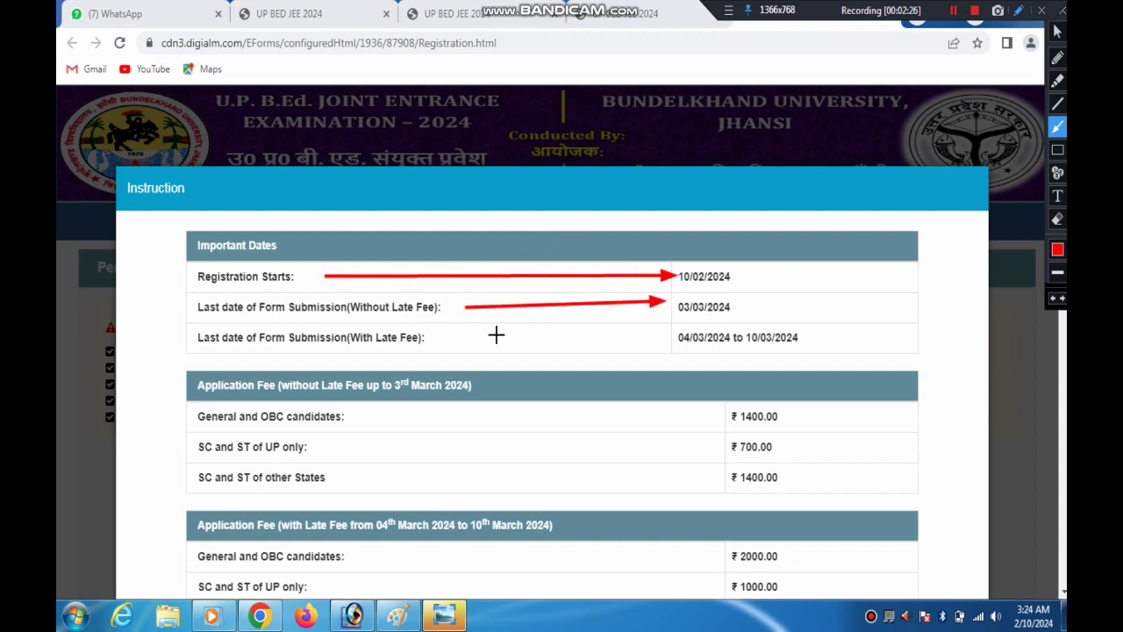
left_click_drag(434, 337, 698, 337)
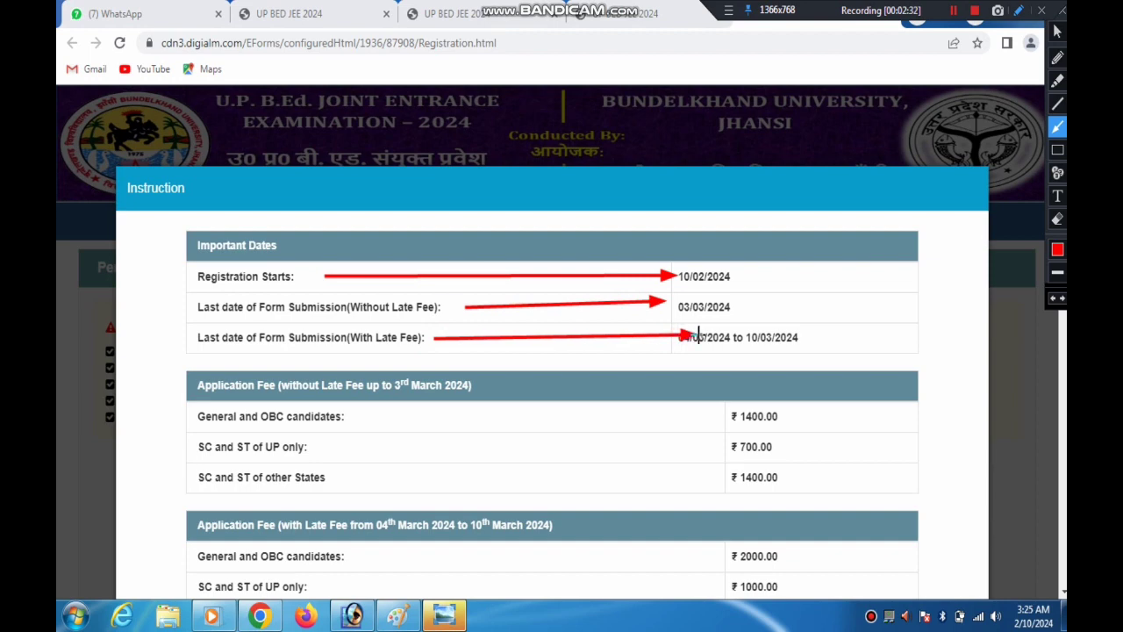
left_click_drag(439, 341, 485, 341)
left_click_drag(347, 416, 687, 416)
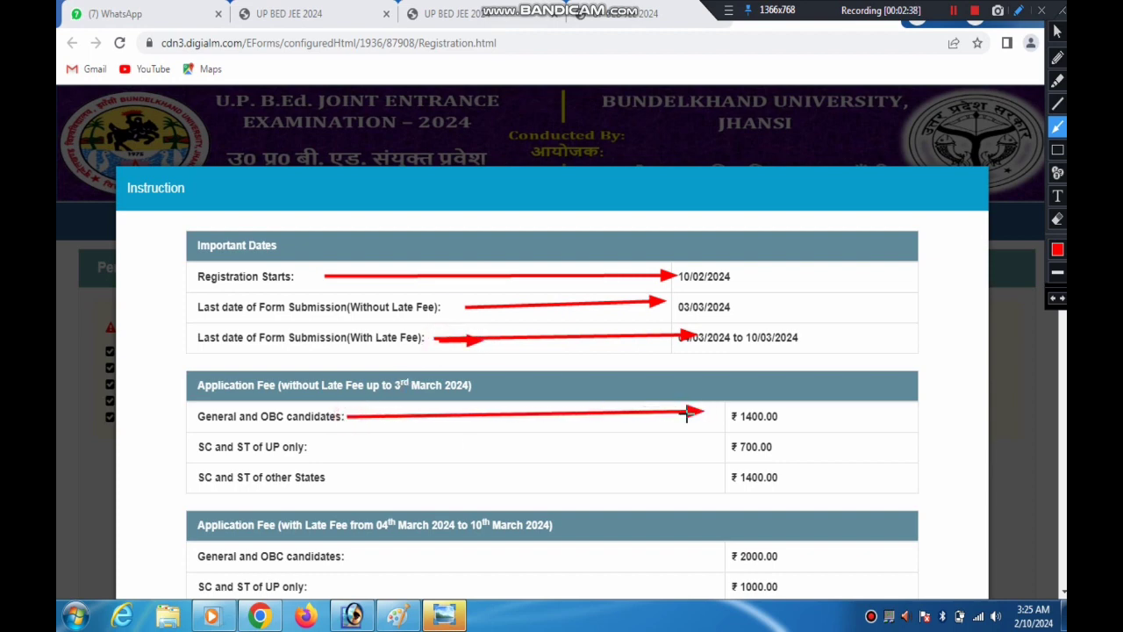
left_click_drag(338, 449, 719, 443)
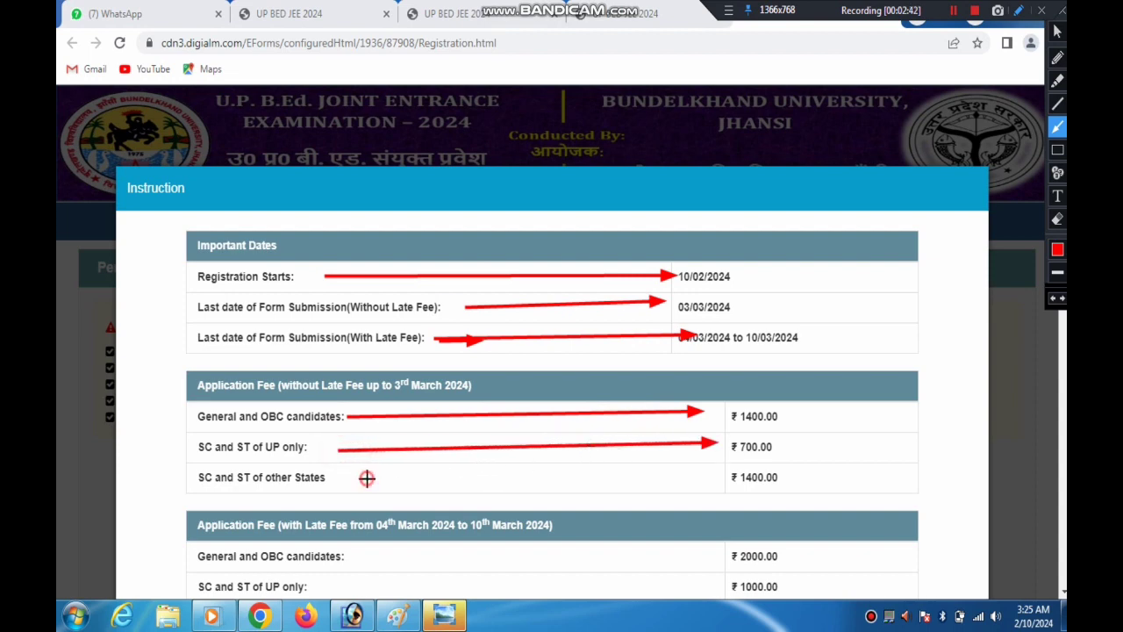
mouse_move(366, 478)
left_mouse_down()
mouse_move(785, 459)
mouse_move(748, 480)
left_mouse_up()
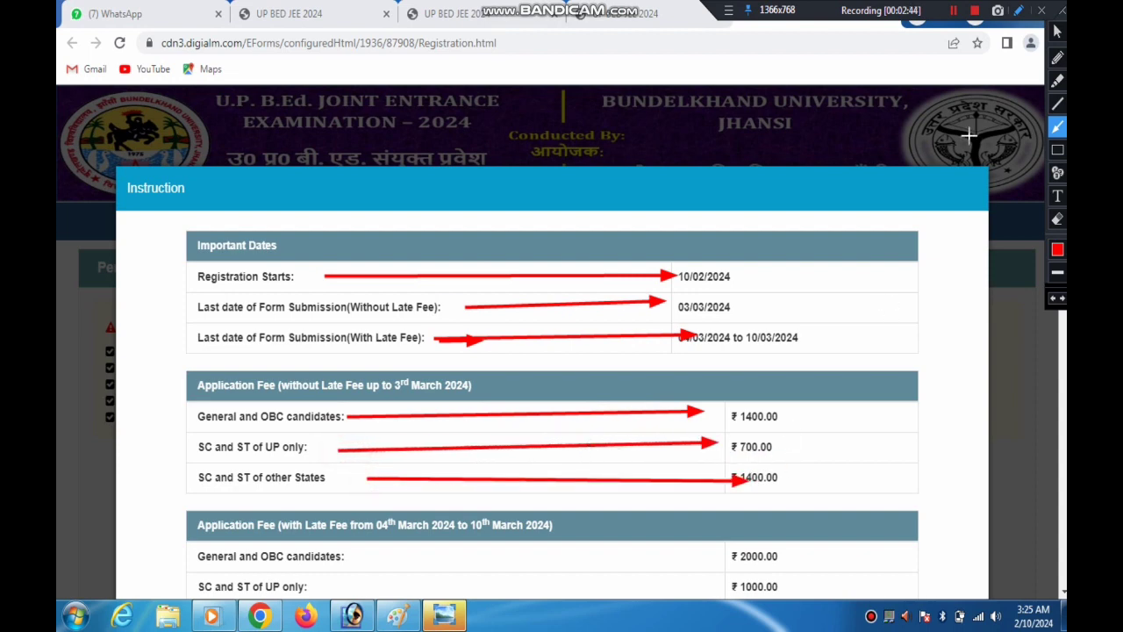
left_click(1062, 13)
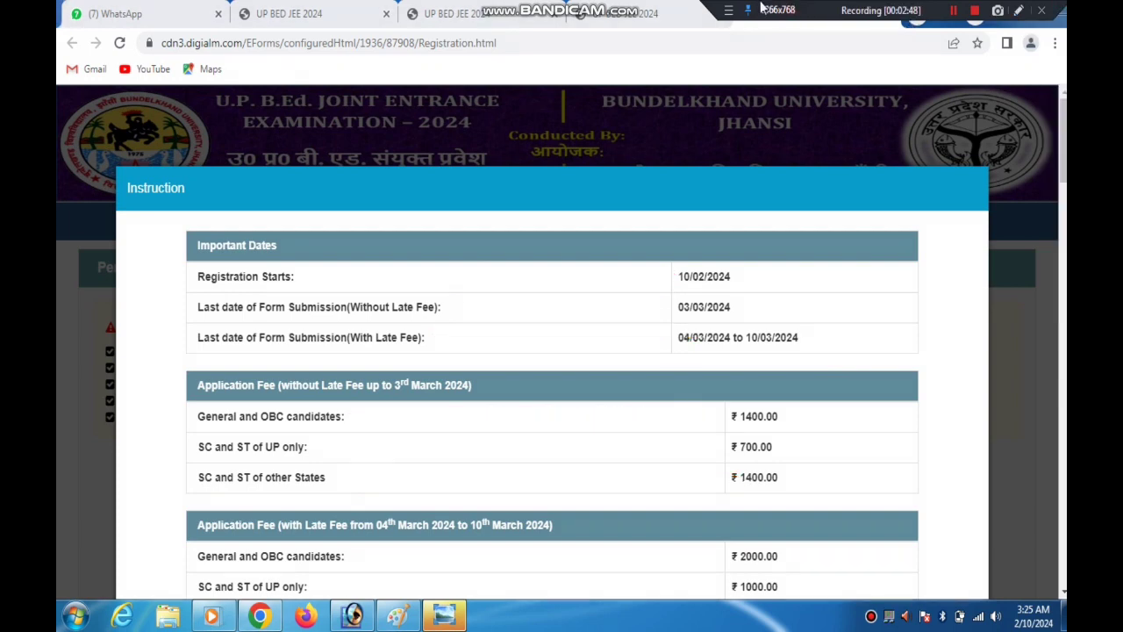
Examine the application fees with late fee for each candidate category, marking each row with temporary red arrows
scroll(307, 425, "down", 3)
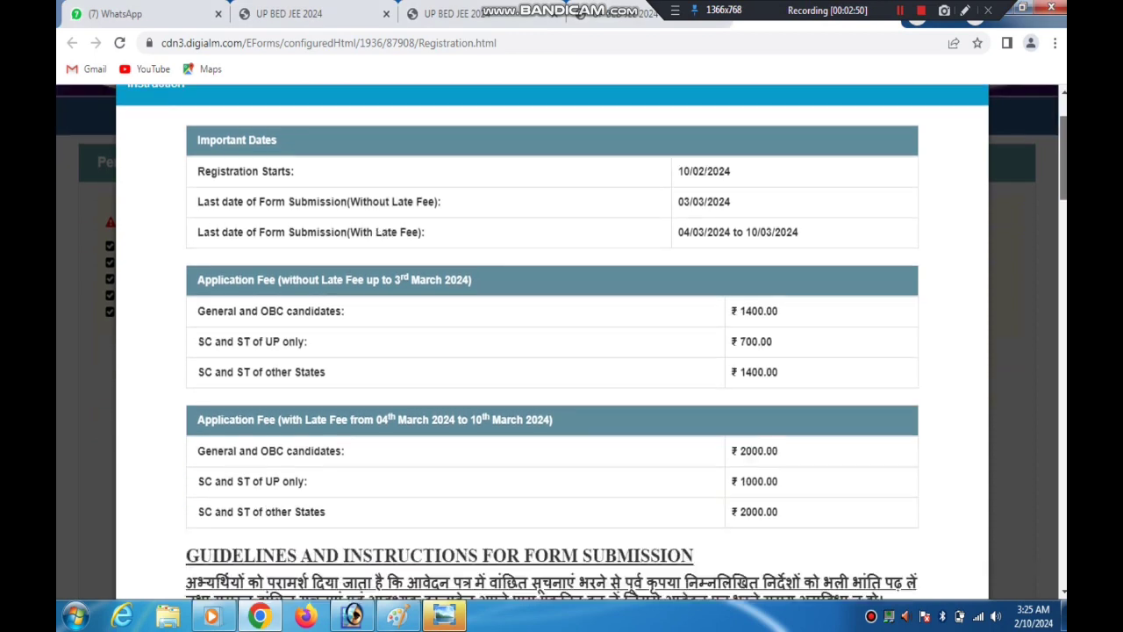
left_click(965, 11)
mouse_move(435, 270)
left_mouse_down()
mouse_move(418, 270)
mouse_move(737, 269)
left_mouse_up()
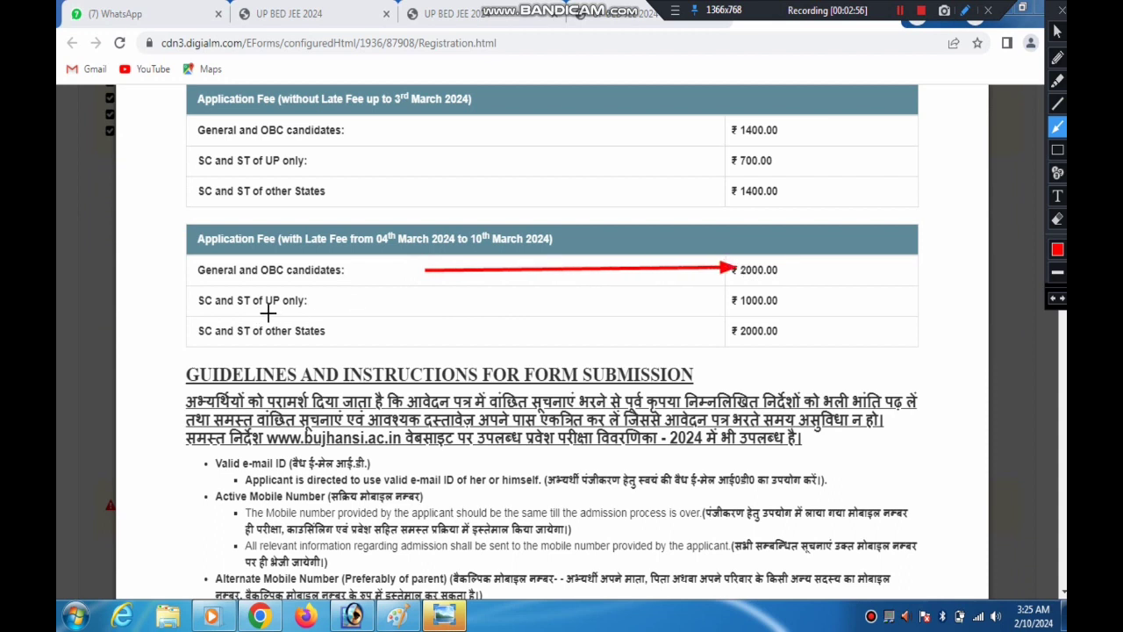
left_click_drag(321, 302, 669, 301)
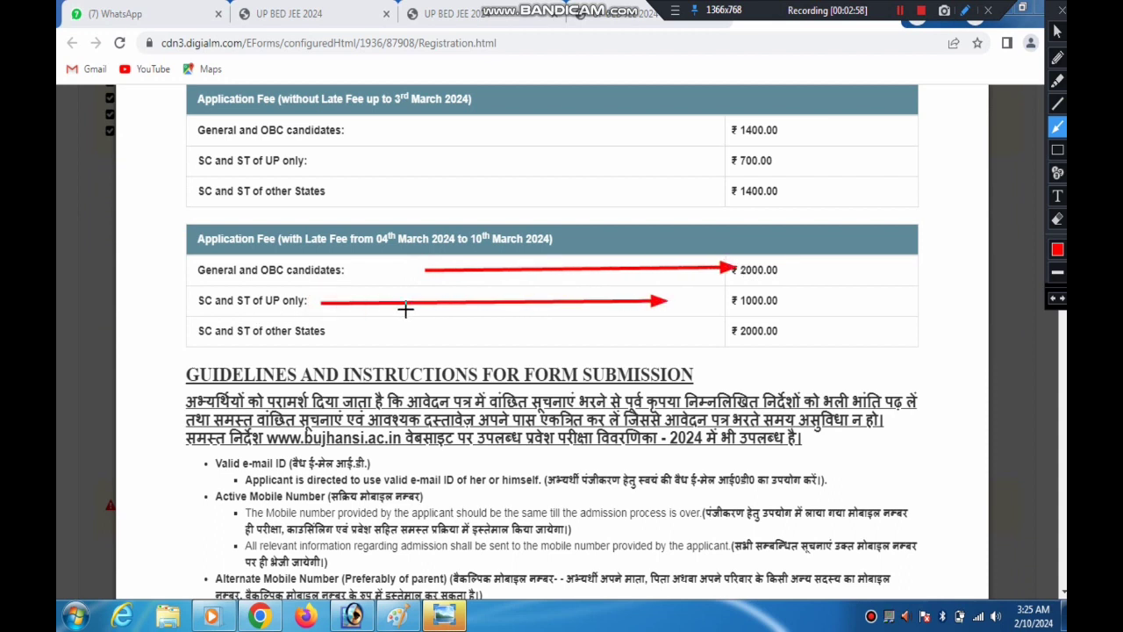
left_click_drag(342, 330, 718, 338)
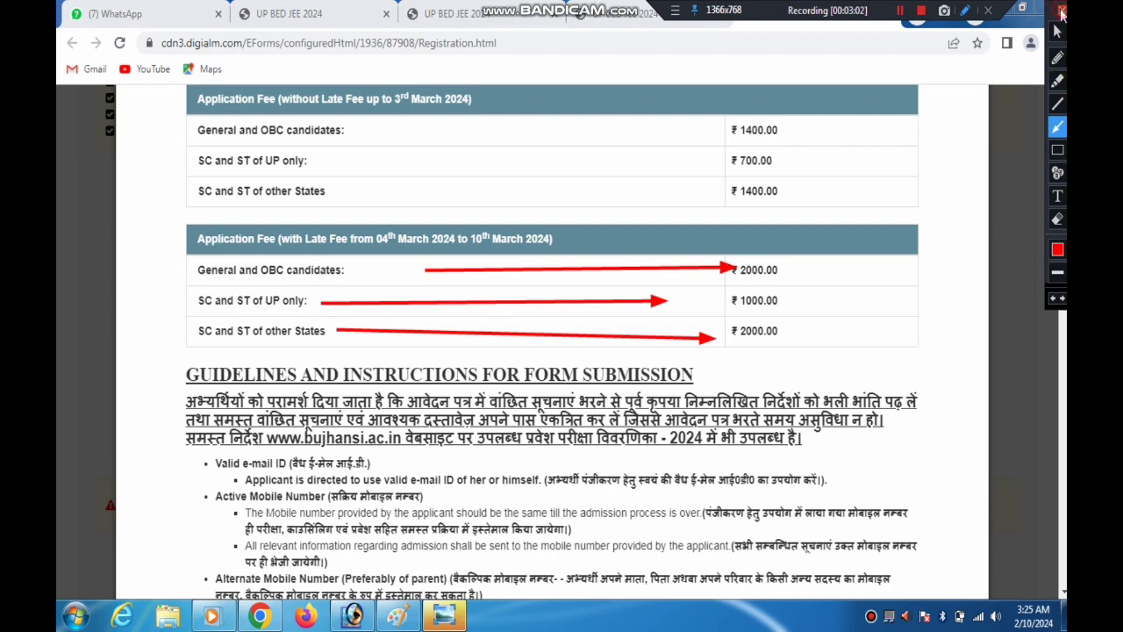
left_click(1063, 12)
Review the form submission guidelines and document requirements, marking the valid e-mail ID requirement with a temporary red arrow
left_click_drag(1063, 172, 1065, 210)
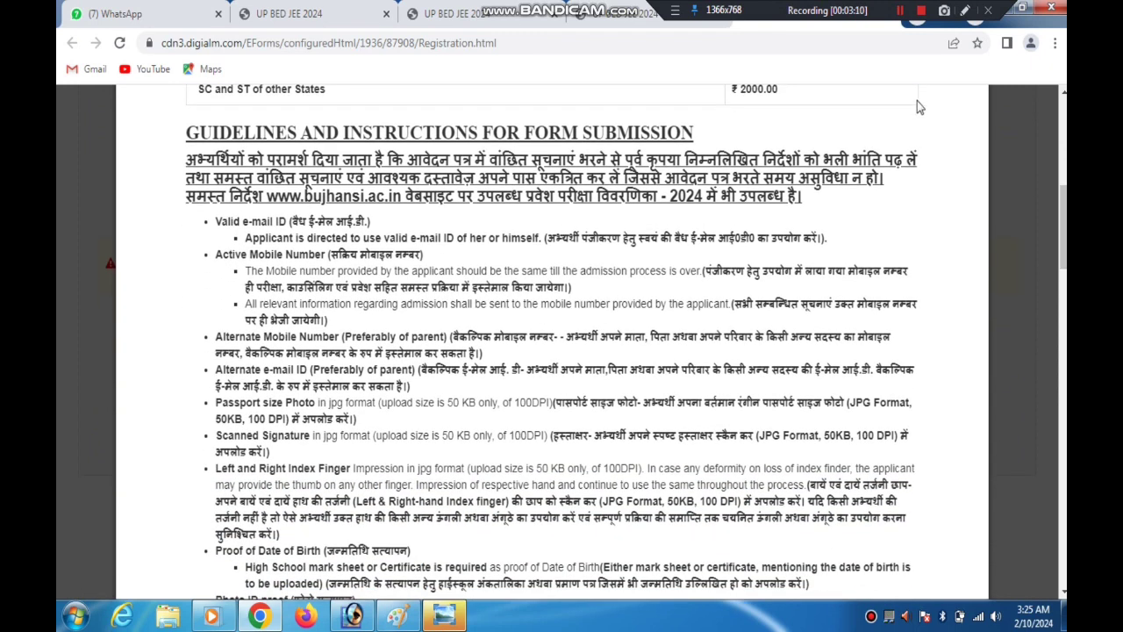
left_click(965, 11)
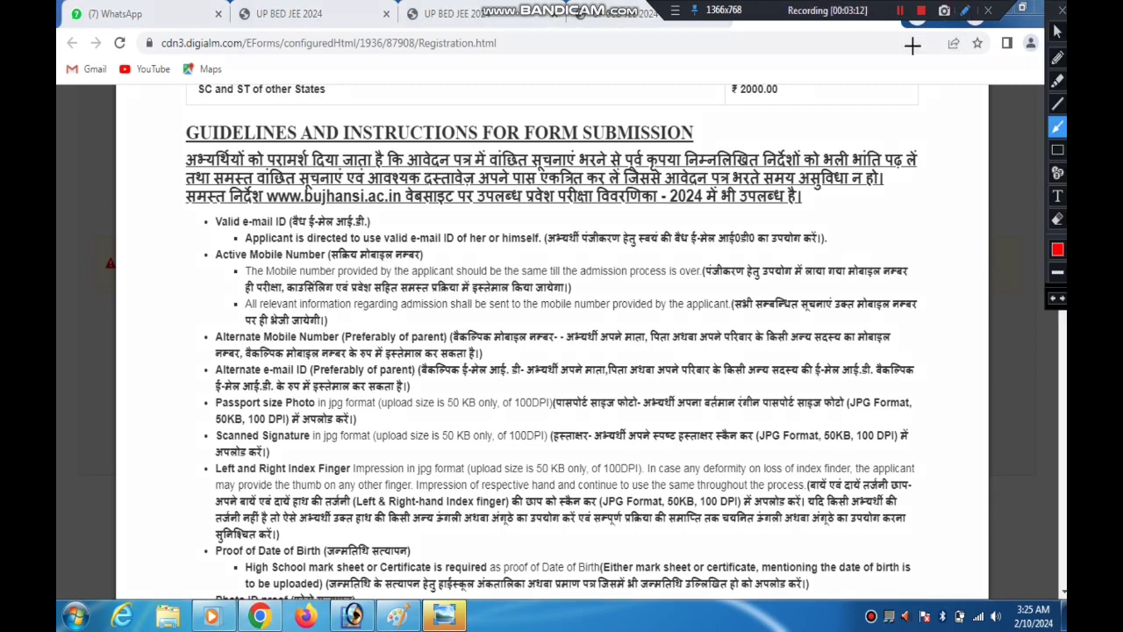
mouse_move(664, 197)
left_mouse_down()
mouse_move(722, 235)
mouse_move(727, 226)
mouse_move(807, 253)
mouse_move(340, 251)
mouse_move(303, 273)
mouse_move(519, 268)
mouse_move(429, 246)
left_mouse_up()
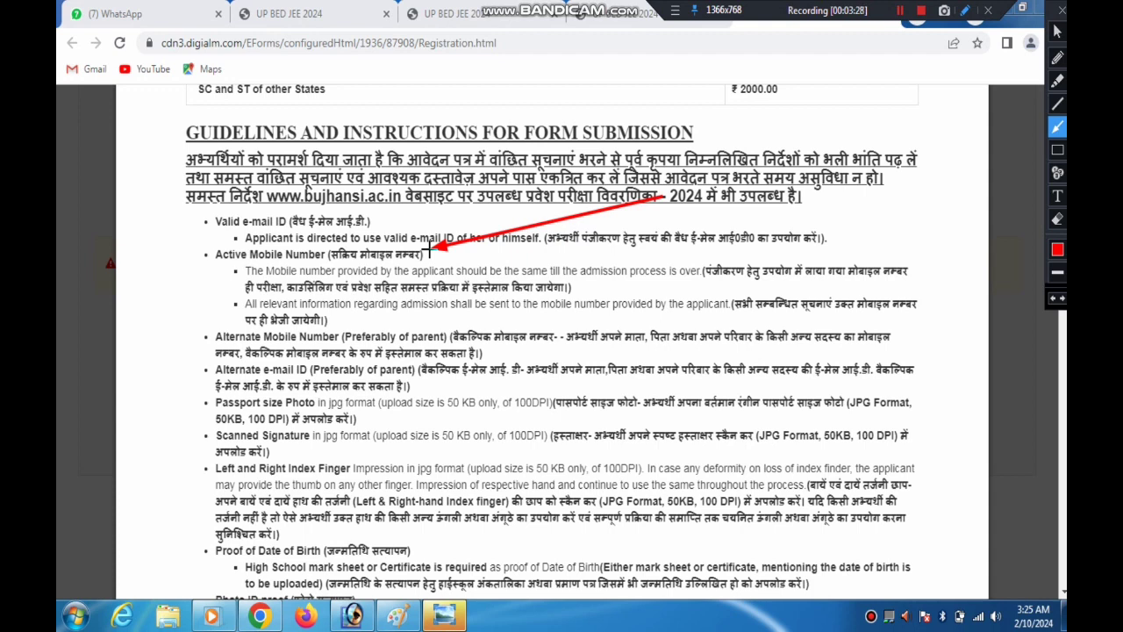
left_click_drag(439, 250, 866, 225)
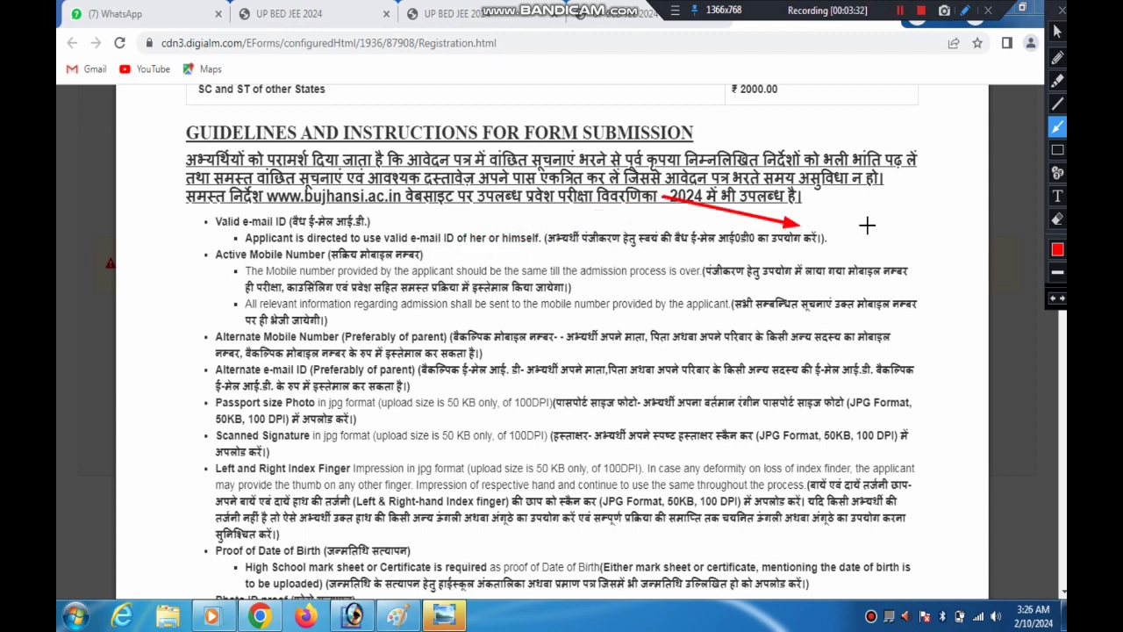
left_click(1062, 10)
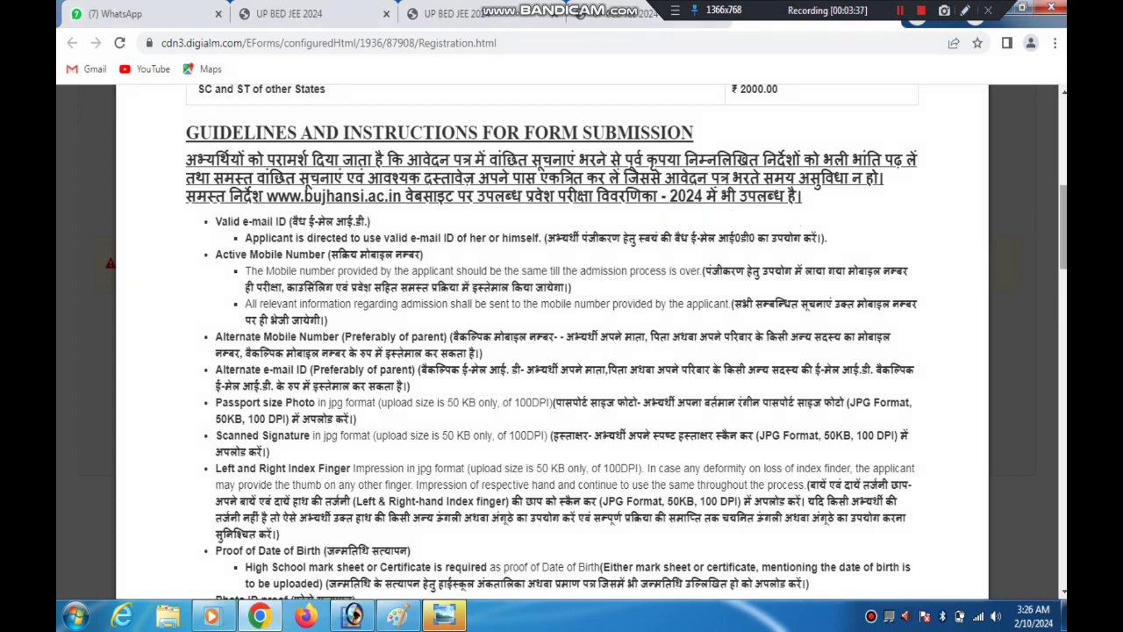
scroll(305, 168, "down", 3)
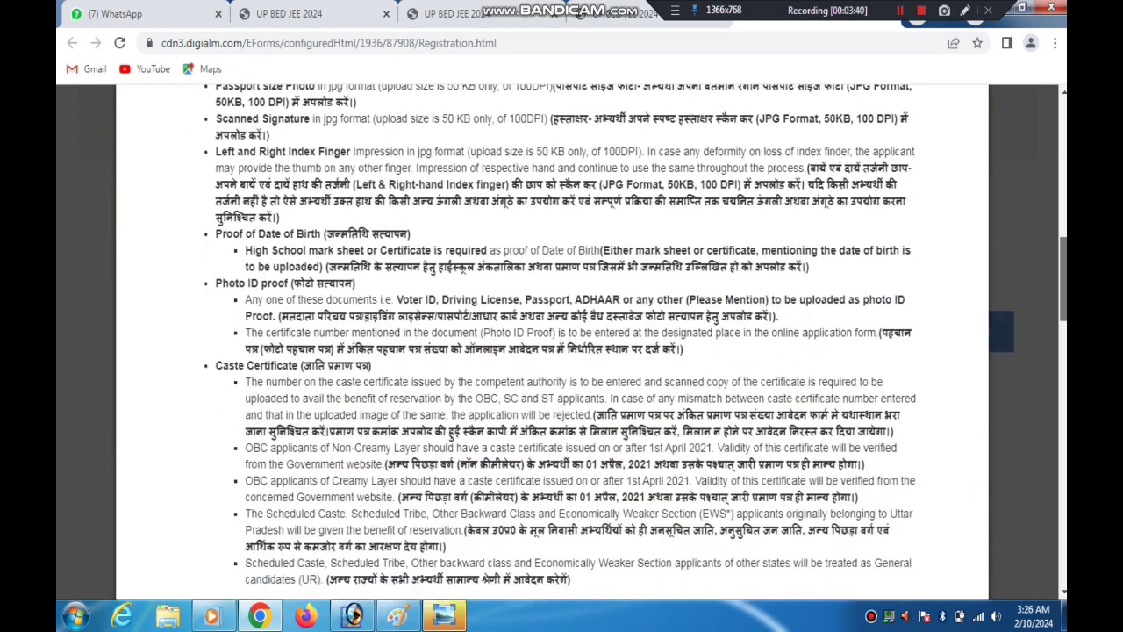
scroll(562, 342, "up", 2)
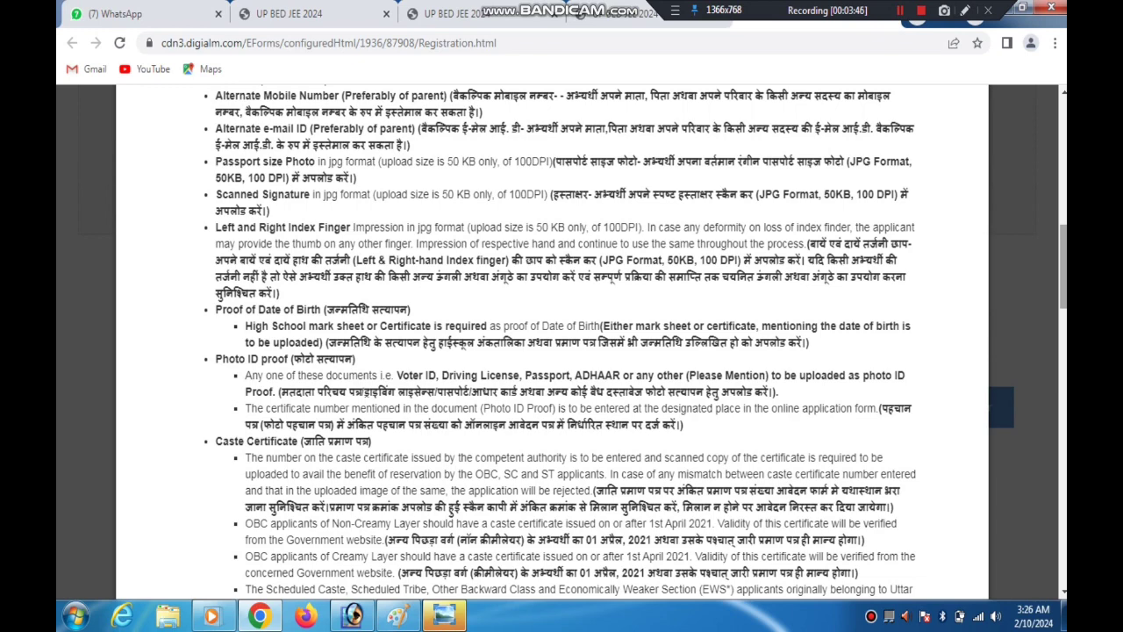
Examine the caste certificate requirements, marking the issue-date and reservation rules with temporary red arrows
scroll(955, 235, "down", 3)
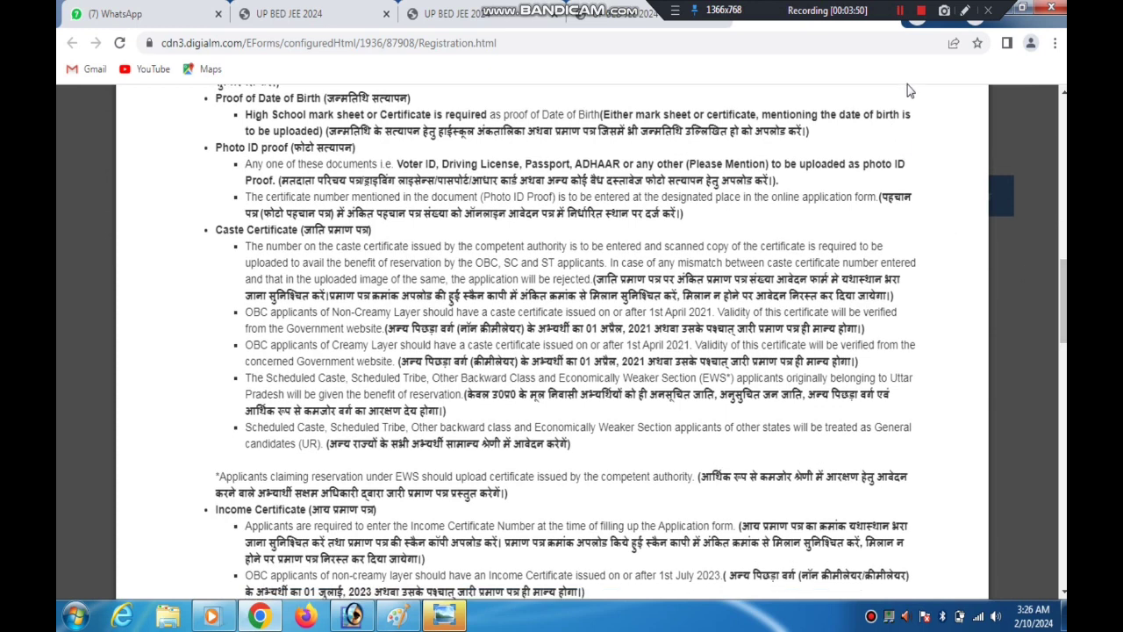
left_click(966, 13)
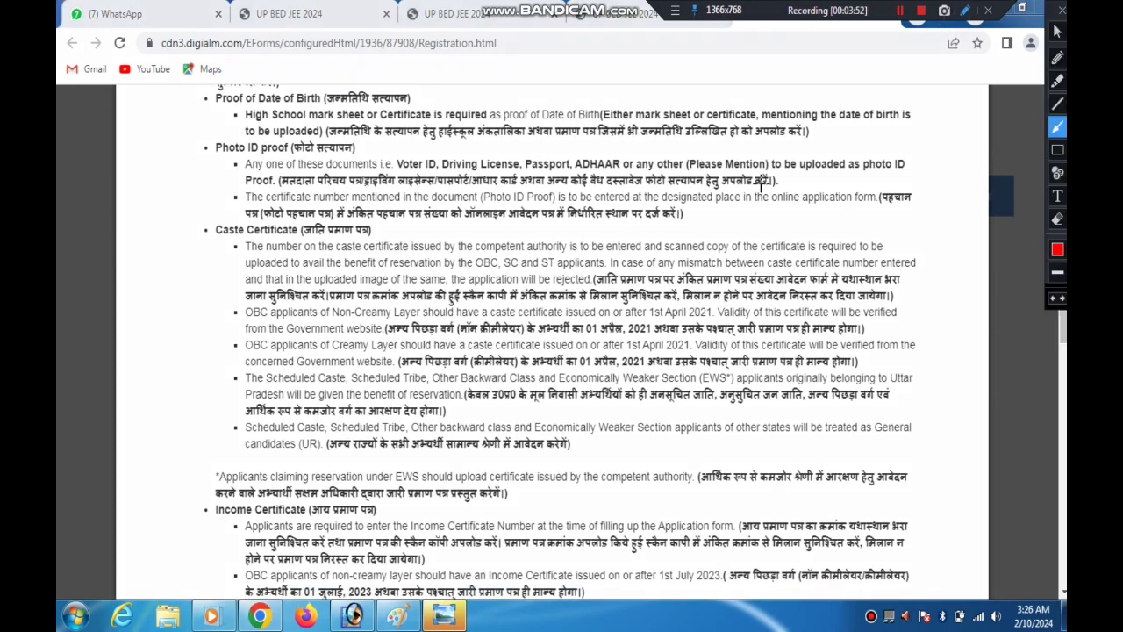
left_click_drag(527, 246, 517, 257)
mouse_move(398, 322)
left_mouse_down()
mouse_move(772, 328)
mouse_move(672, 322)
left_mouse_up()
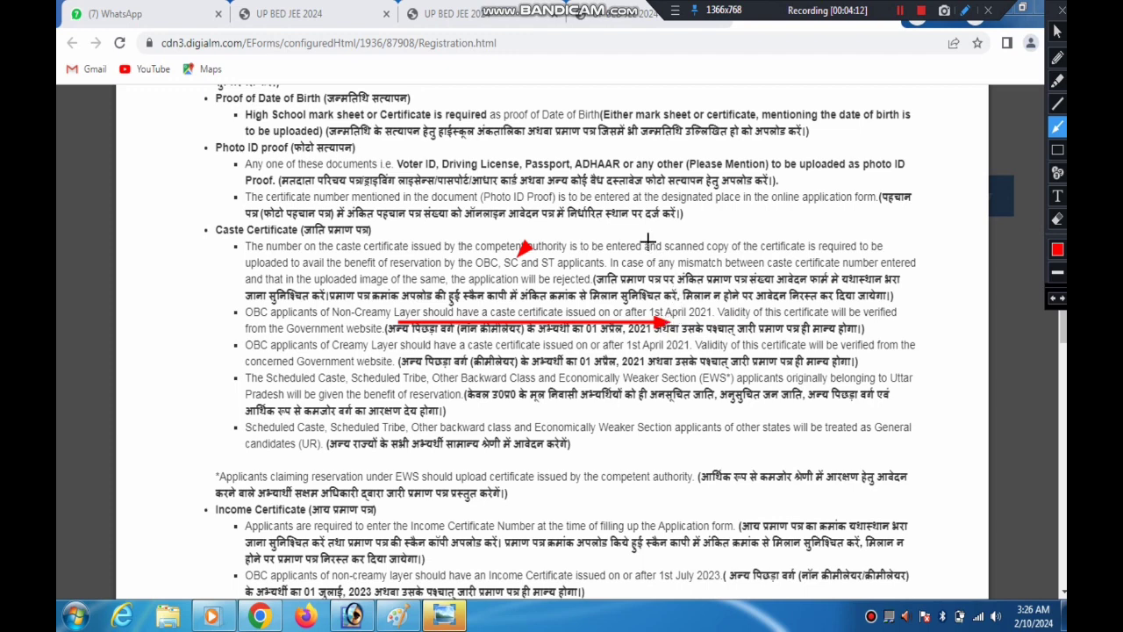
left_click_drag(645, 197, 687, 314)
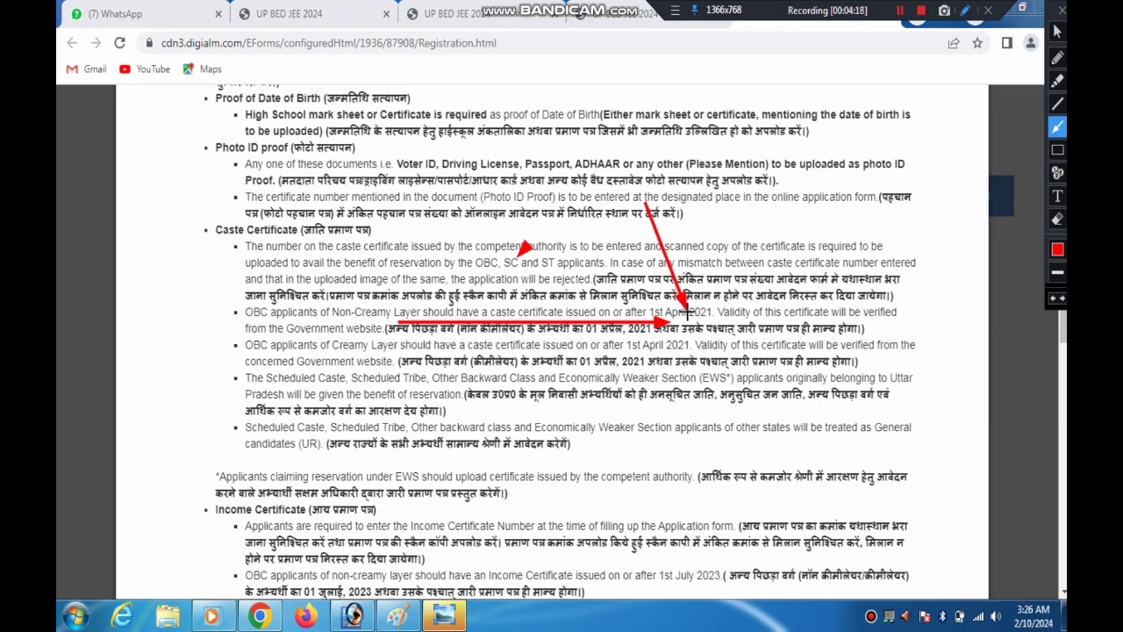
left_click_drag(689, 312, 687, 310)
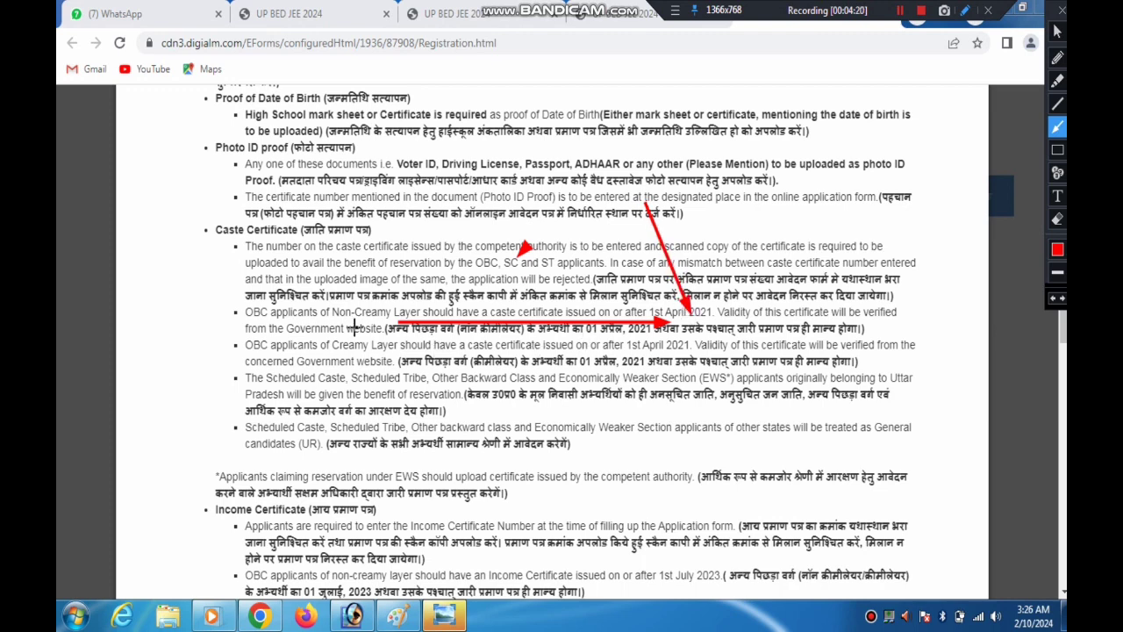
mouse_move(351, 323)
left_mouse_down()
mouse_move(481, 351)
mouse_move(618, 353)
left_mouse_up()
mouse_move(496, 370)
left_mouse_down()
mouse_move(781, 394)
mouse_move(386, 379)
mouse_move(363, 403)
left_mouse_up()
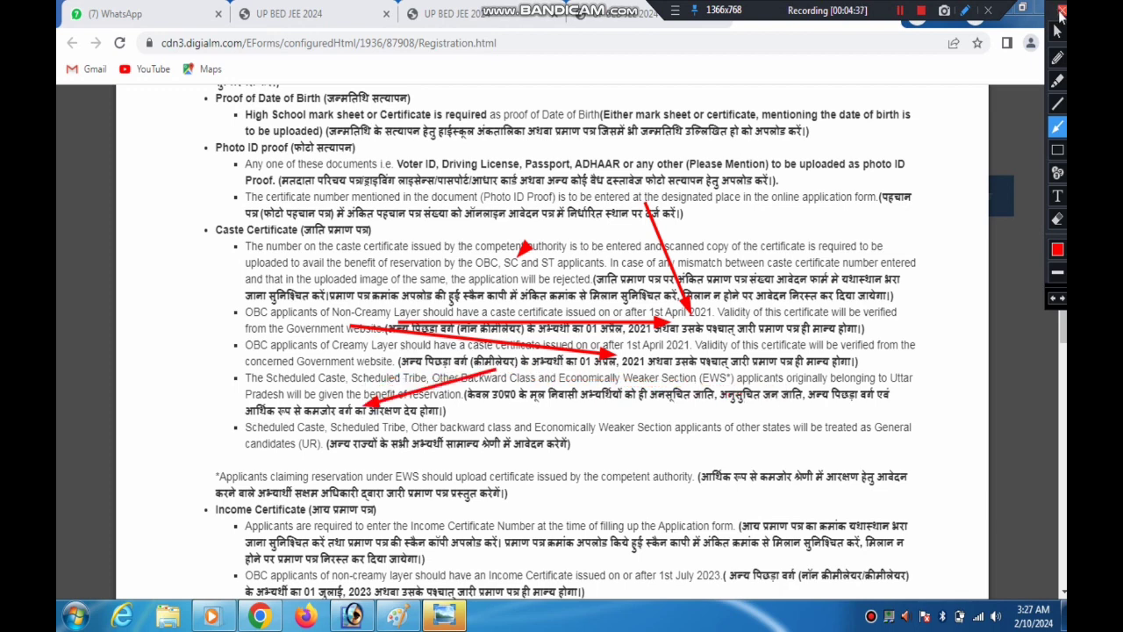
left_click(1060, 12)
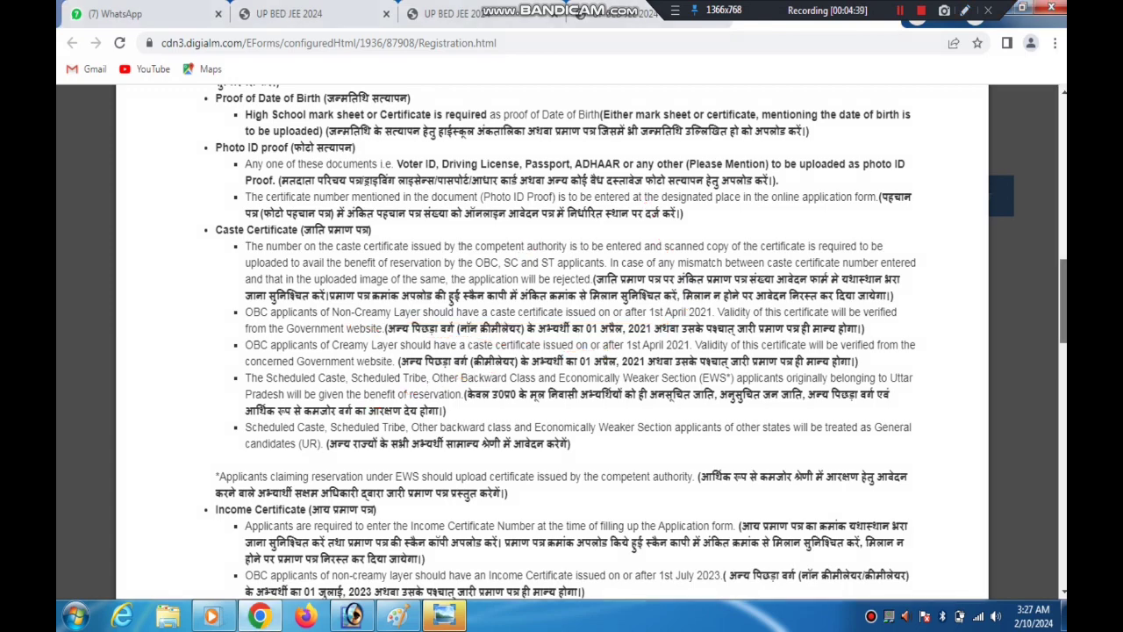
Skim the income, weightage and sub-category certificate rules and the form-filling steps through Step 8
scroll(1062, 303, "down", 1)
scroll(561, 342, "down", 2)
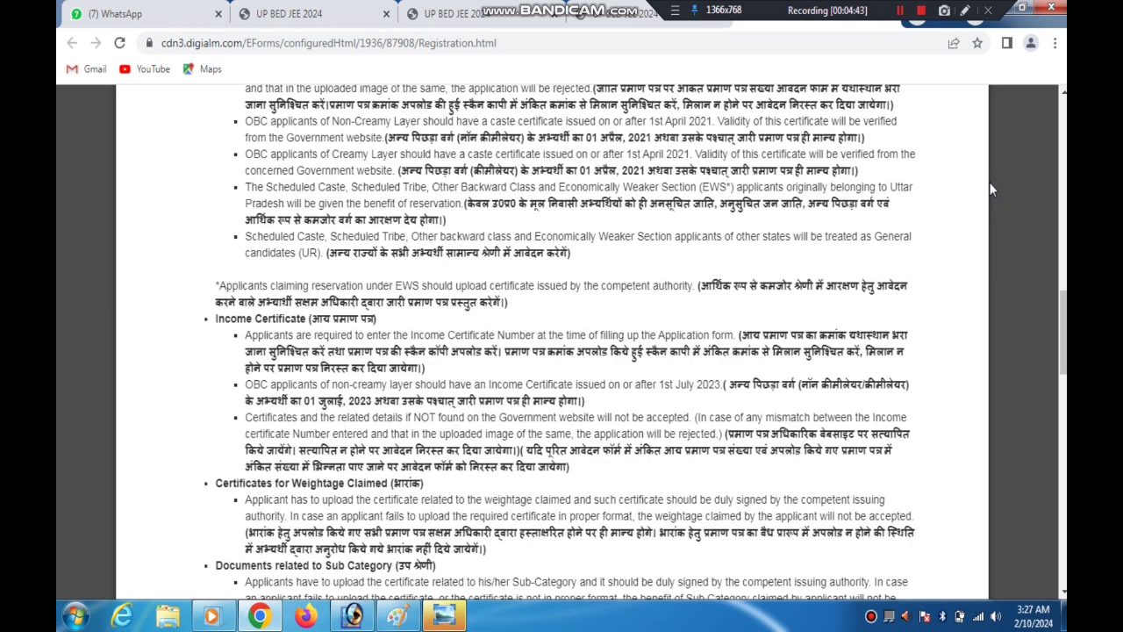
left_click(964, 11)
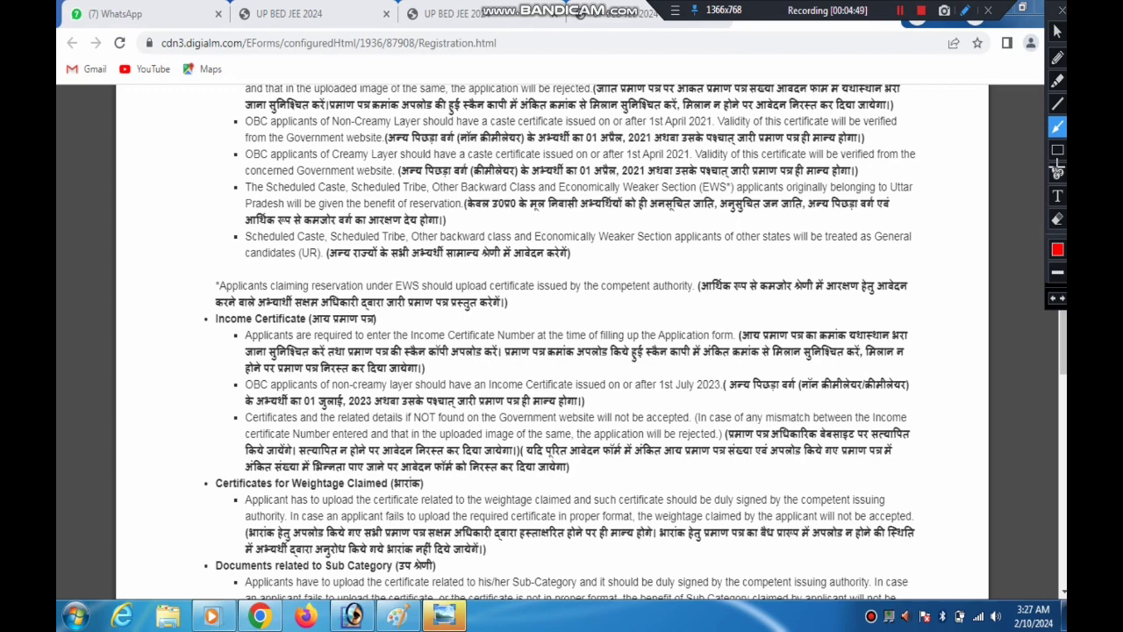
left_click(1061, 10)
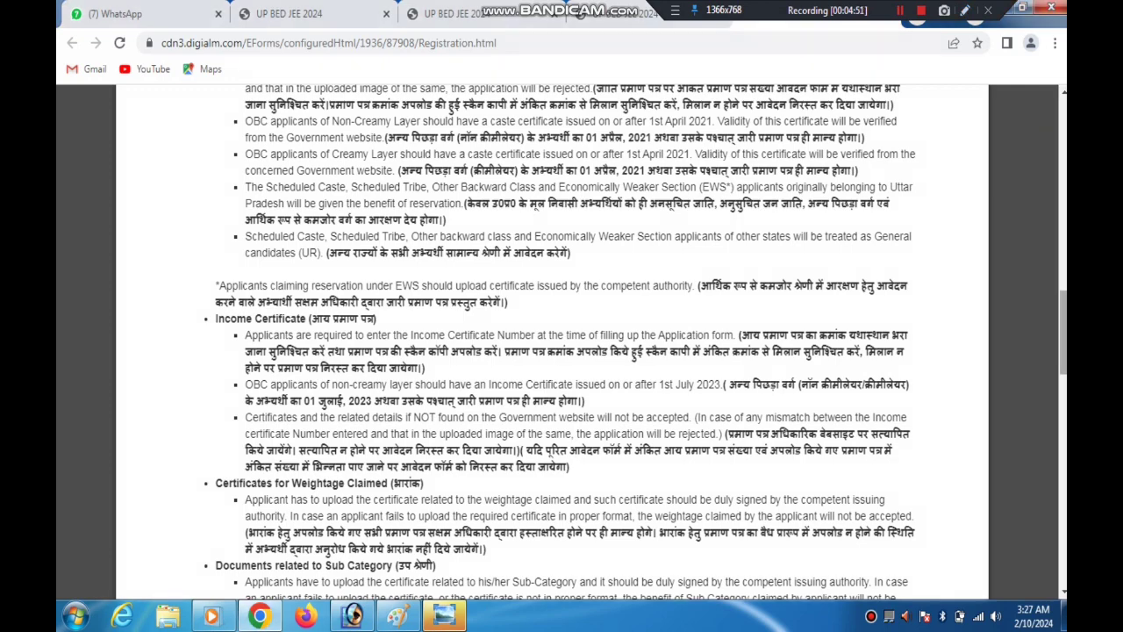
scroll(561, 351, "down", 2)
scroll(562, 342, "down", 5)
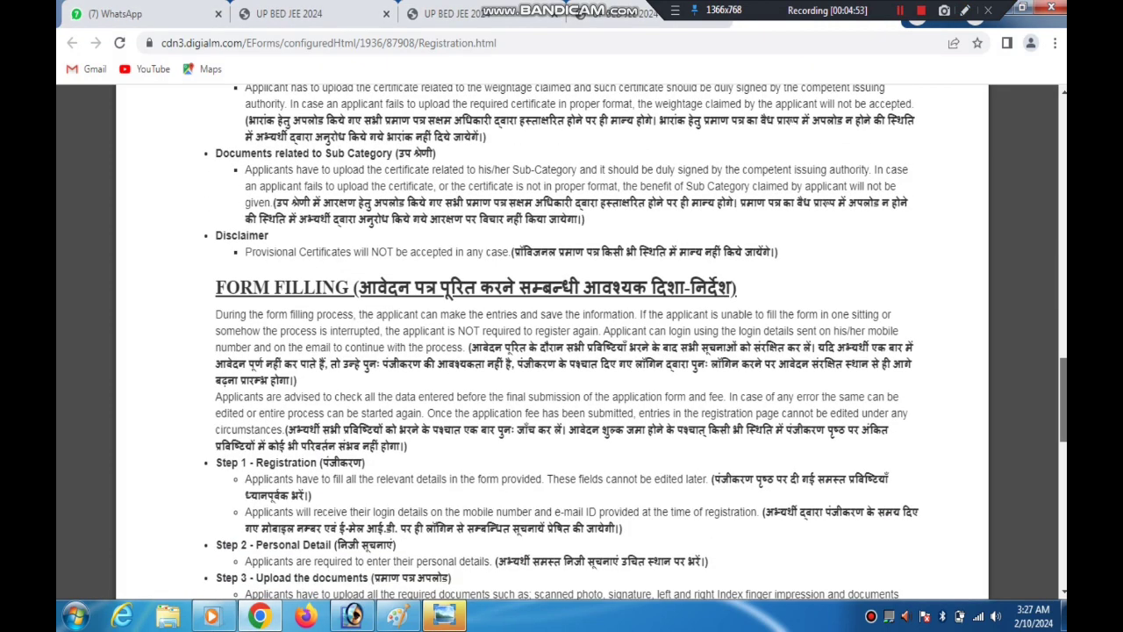
scroll(561, 342, "down", 6)
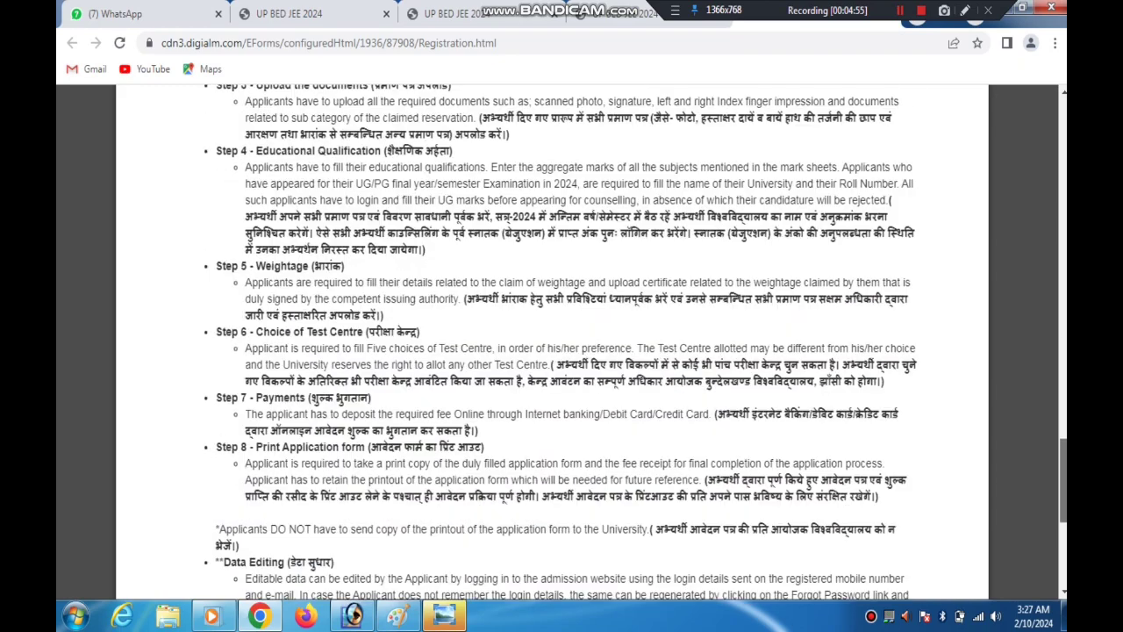
scroll(562, 342, "up", 12)
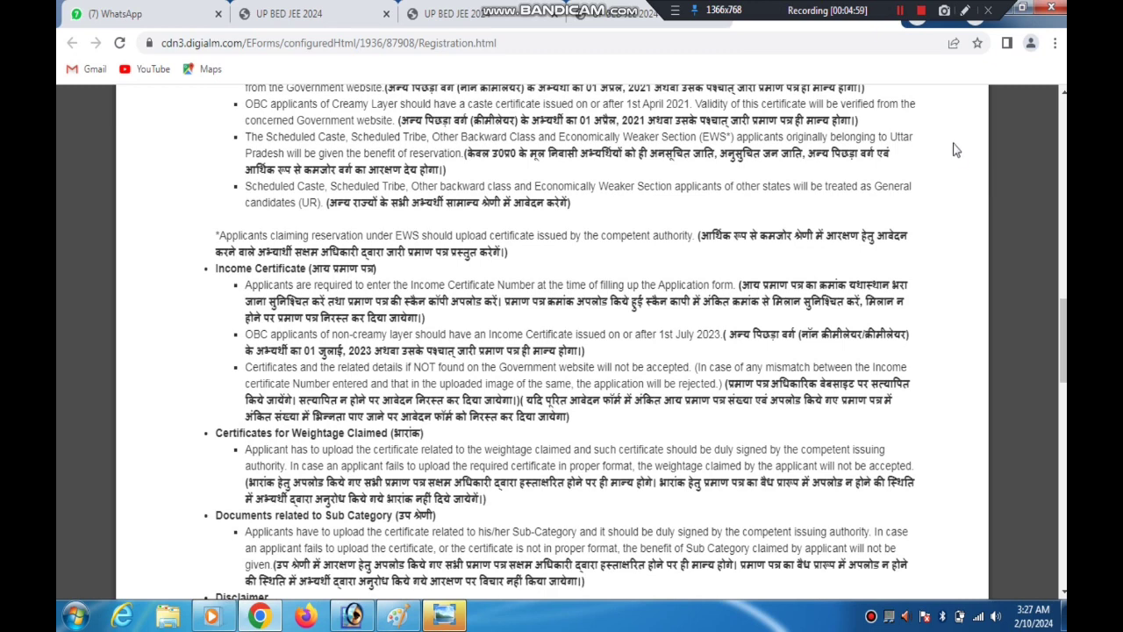
Mark the income certificate requirement for OBC non-creamy layer applicants with a temporary red arrow
left_click(964, 11)
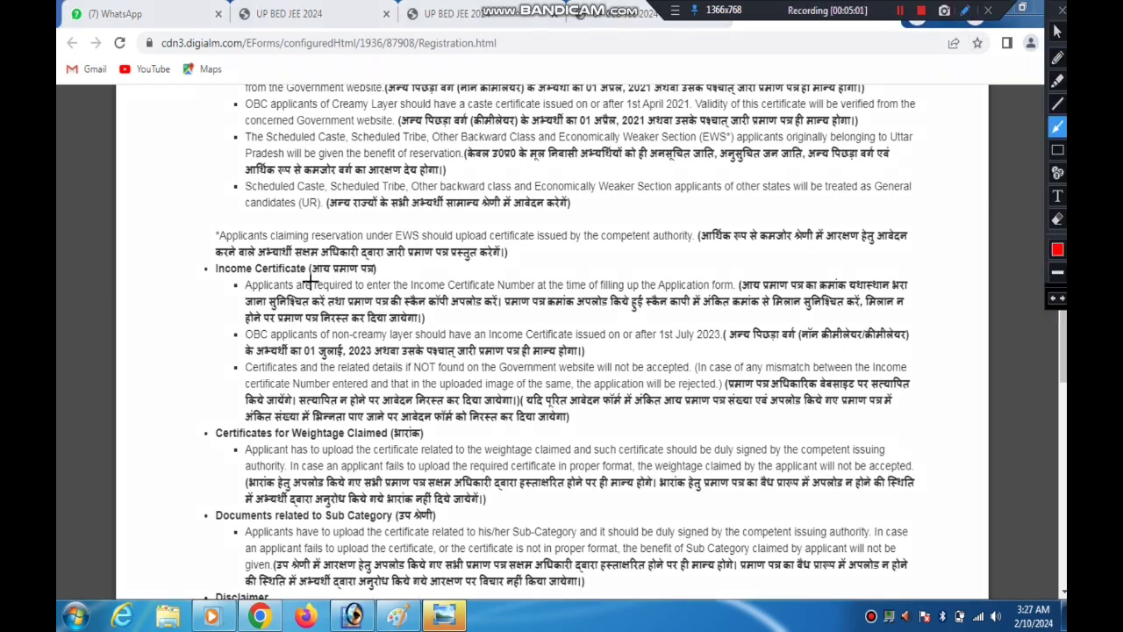
mouse_move(303, 272)
left_mouse_down()
mouse_move(811, 339)
mouse_move(454, 309)
mouse_move(337, 330)
mouse_move(356, 341)
mouse_move(428, 326)
mouse_move(596, 330)
left_mouse_up()
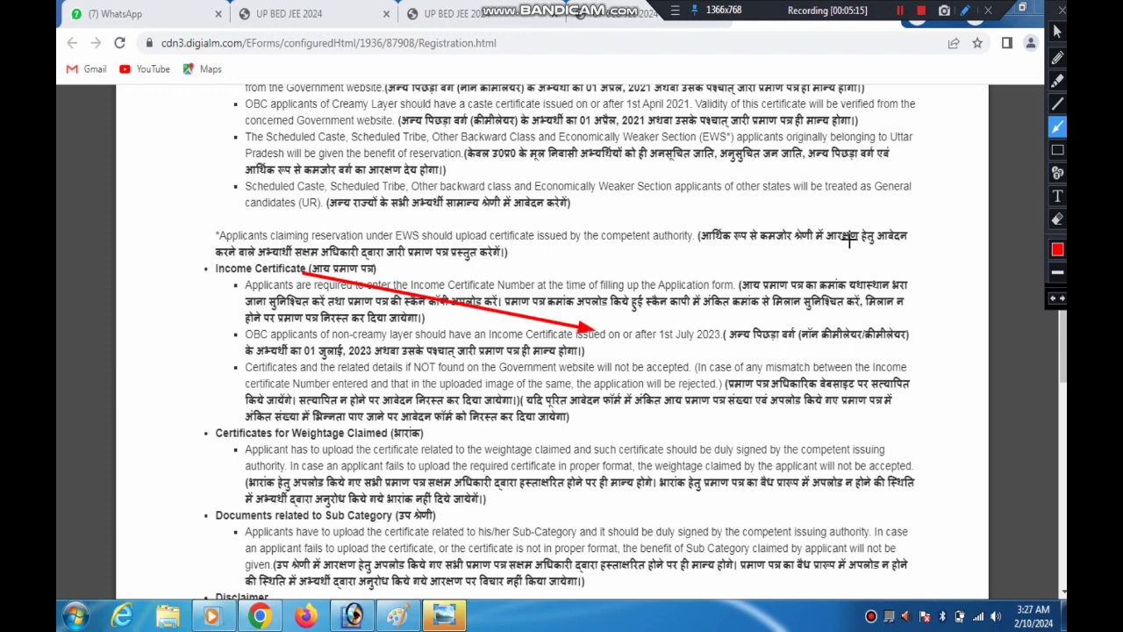
left_click_drag(953, 205, 968, 167)
left_click(1060, 12)
Agree to the declaration at the end of the guidelines and submit it to proceed to registration
scroll(561, 342, "down", 2)
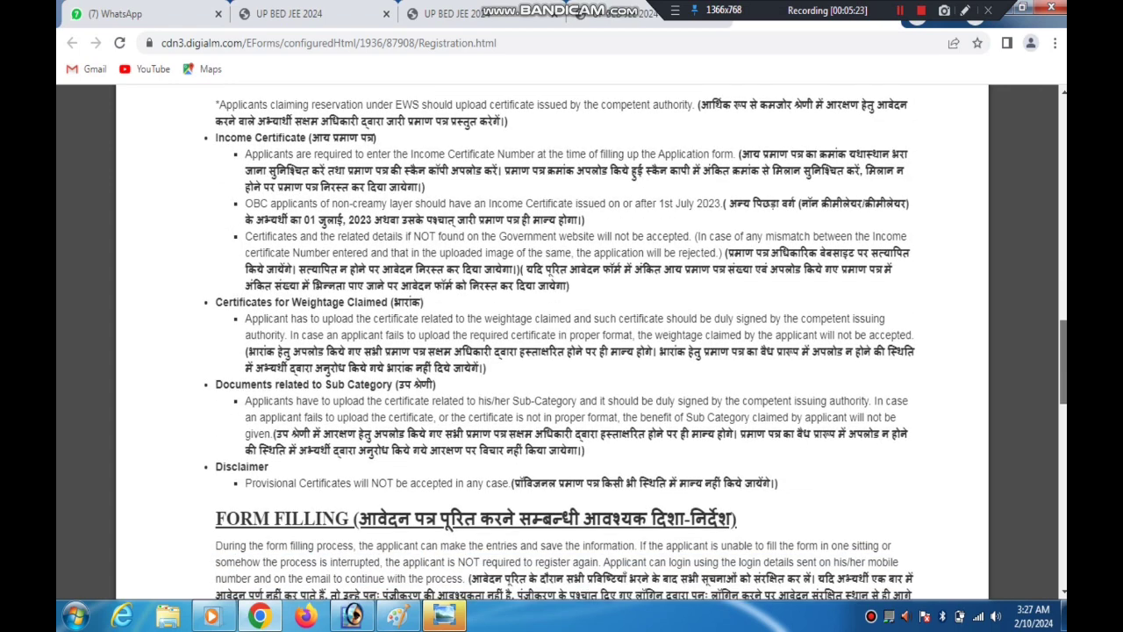
scroll(562, 342, "down", 1)
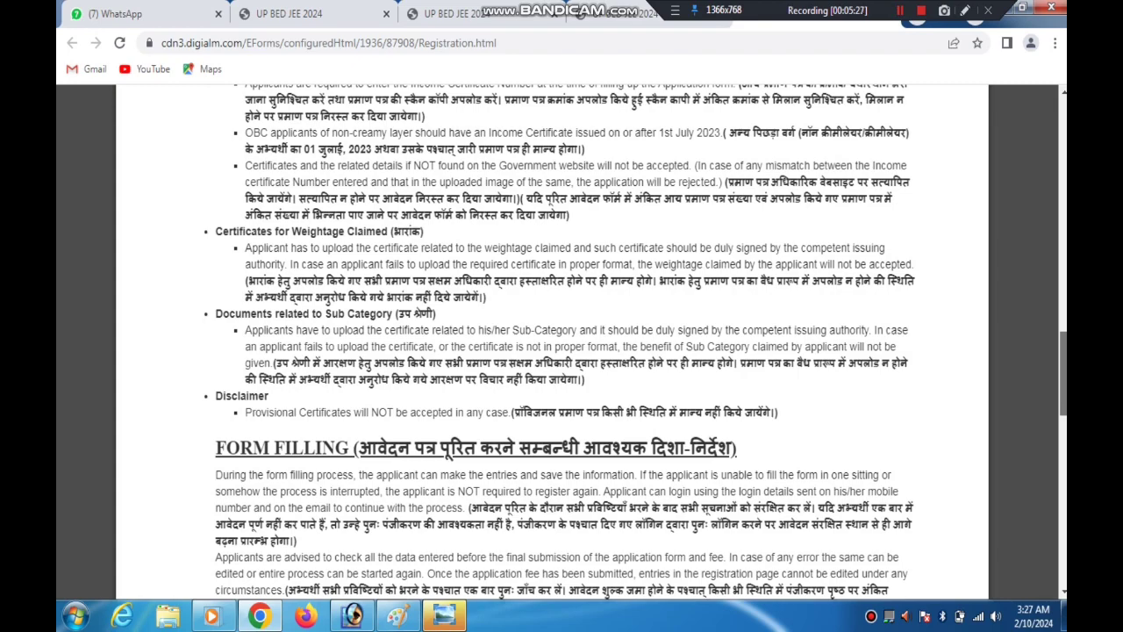
scroll(562, 342, "down", 9)
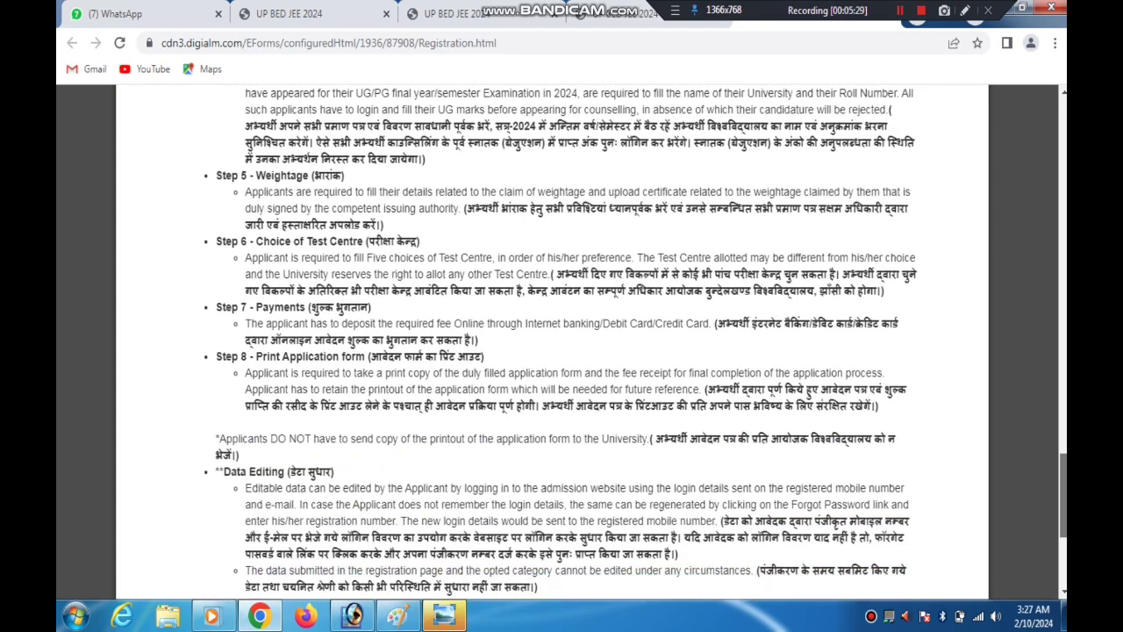
scroll(676, 463, "down", 3)
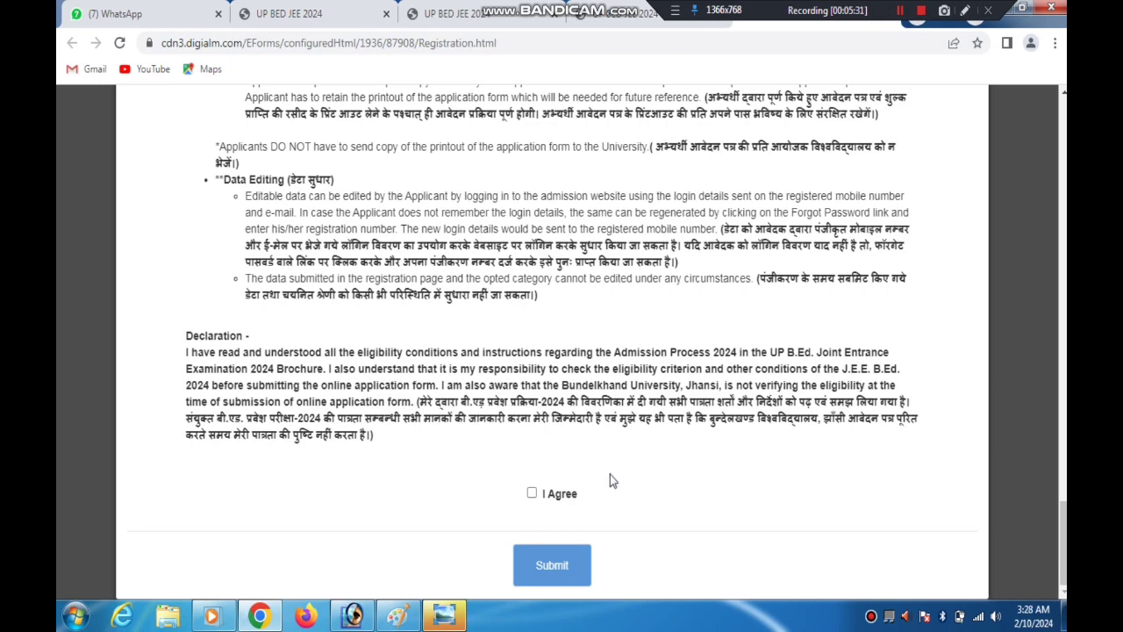
left_click(532, 493)
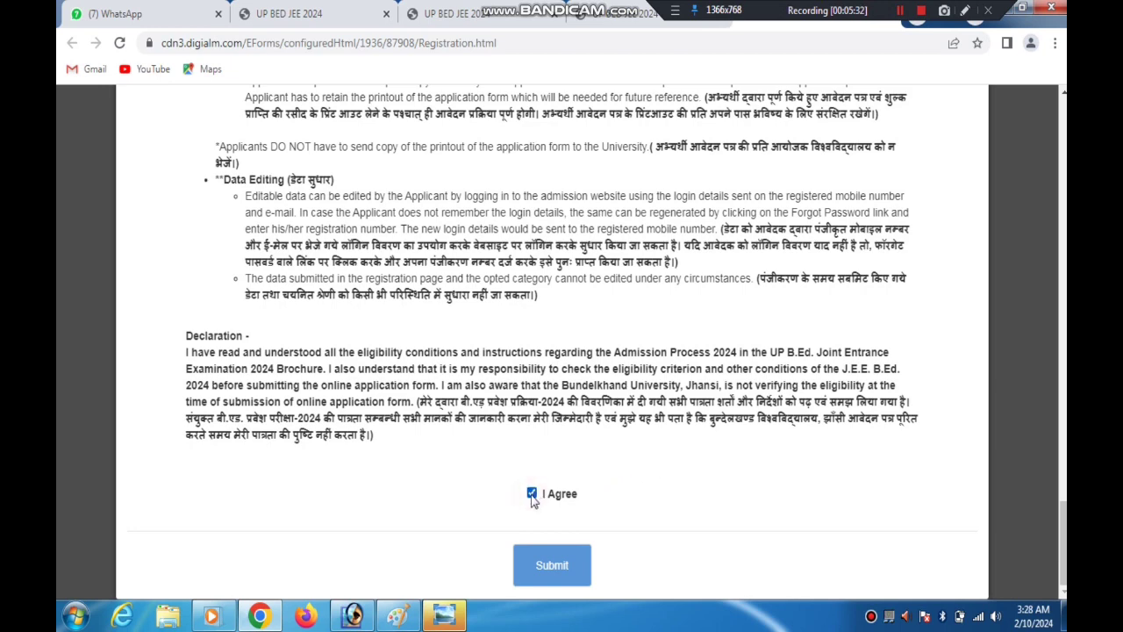
left_click(551, 562)
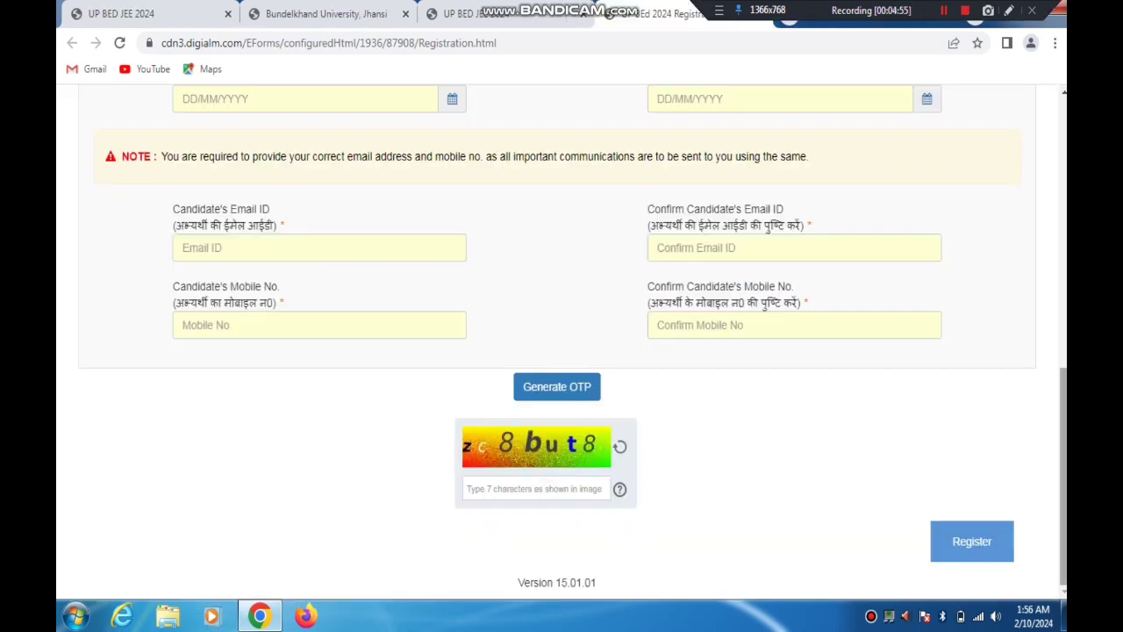
Examine the Important Note above the personal details, marking the 10th certificate and mobile number instructions and the full name field with temporary red arrows
scroll(562, 351, "up", 6)
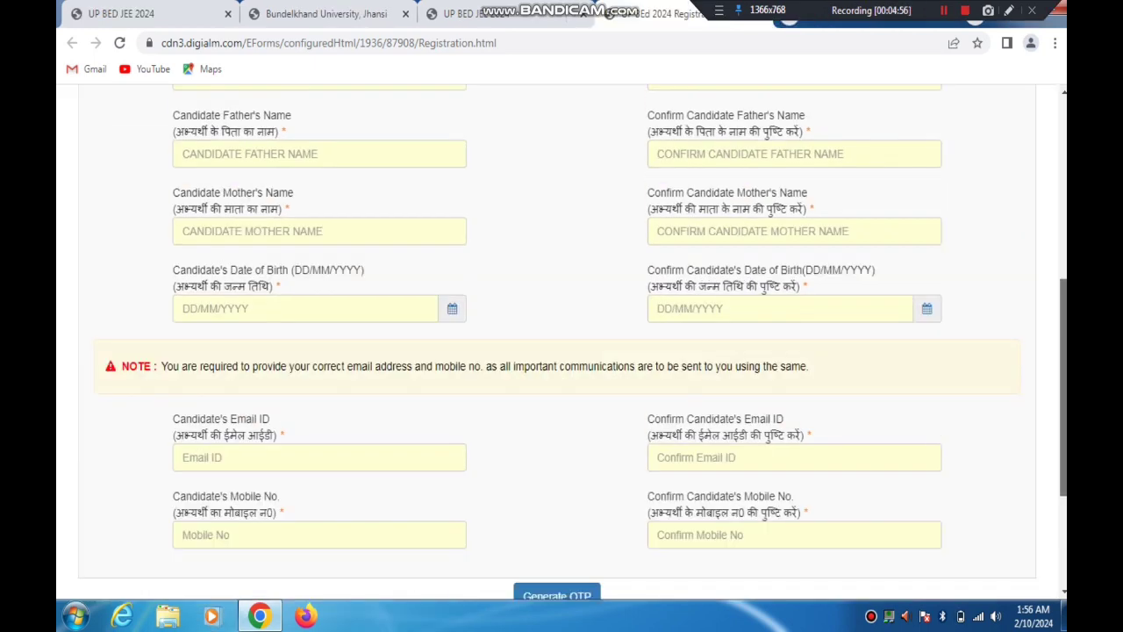
left_click(1009, 10)
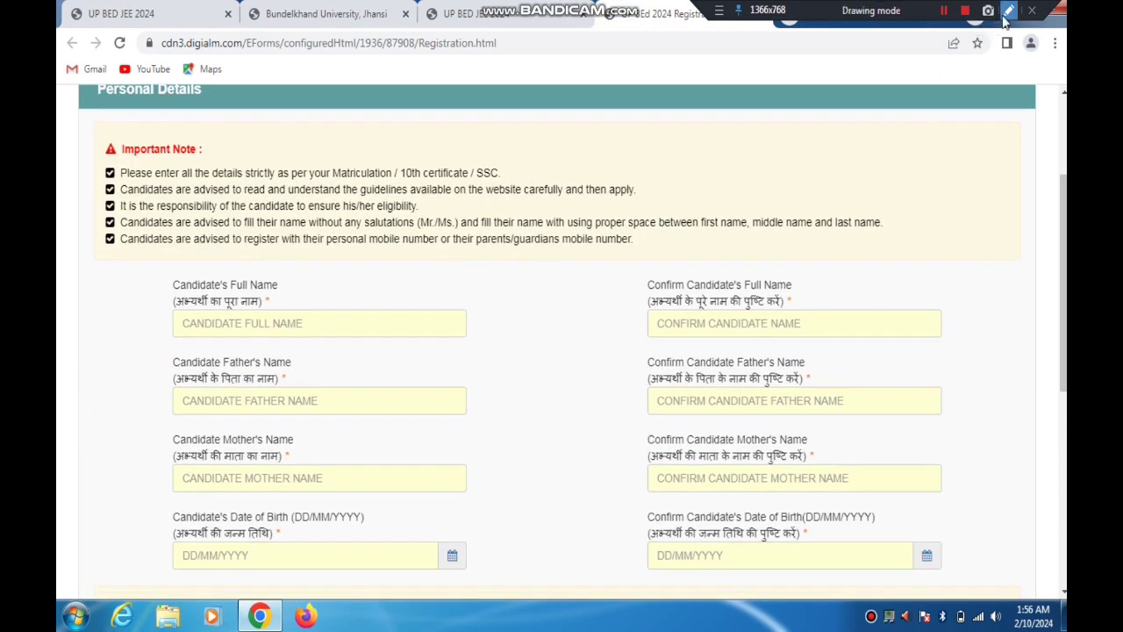
mouse_move(530, 91)
left_mouse_down()
mouse_move(390, 115)
mouse_move(298, 149)
mouse_move(449, 162)
left_mouse_up()
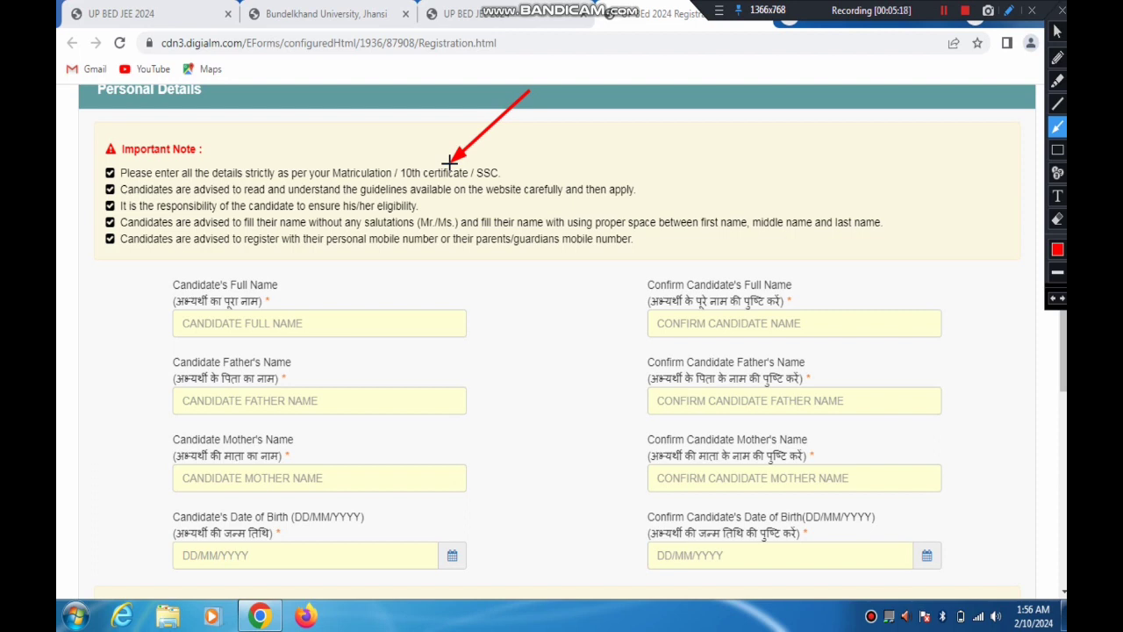
left_click_drag(449, 161, 434, 161)
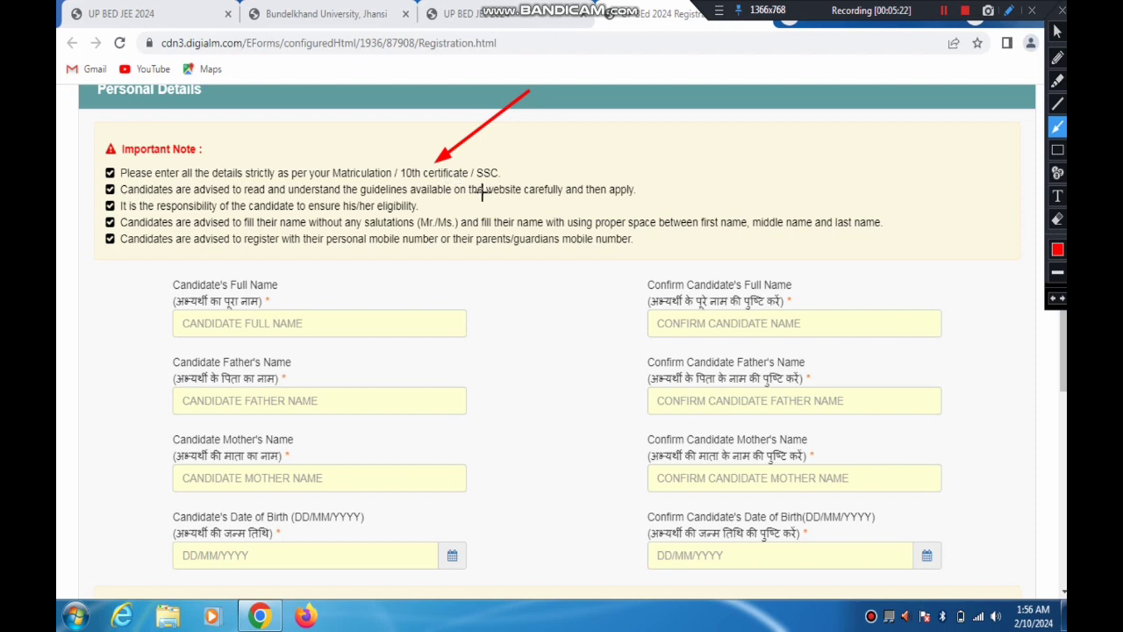
mouse_move(493, 194)
left_mouse_down()
mouse_move(316, 220)
mouse_move(647, 218)
mouse_move(501, 226)
mouse_move(481, 214)
mouse_move(456, 221)
mouse_move(605, 204)
mouse_move(478, 235)
mouse_move(410, 271)
mouse_move(610, 202)
mouse_move(686, 187)
mouse_move(710, 201)
mouse_move(234, 256)
mouse_move(395, 236)
left_mouse_up()
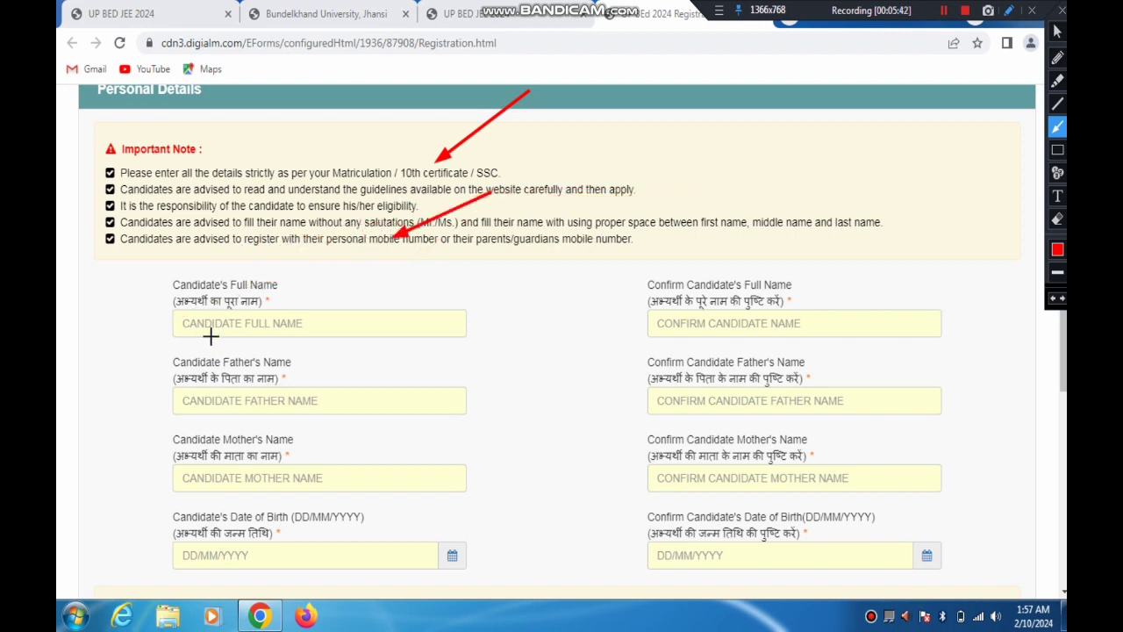
left_click_drag(175, 296, 237, 320)
left_click(1062, 11)
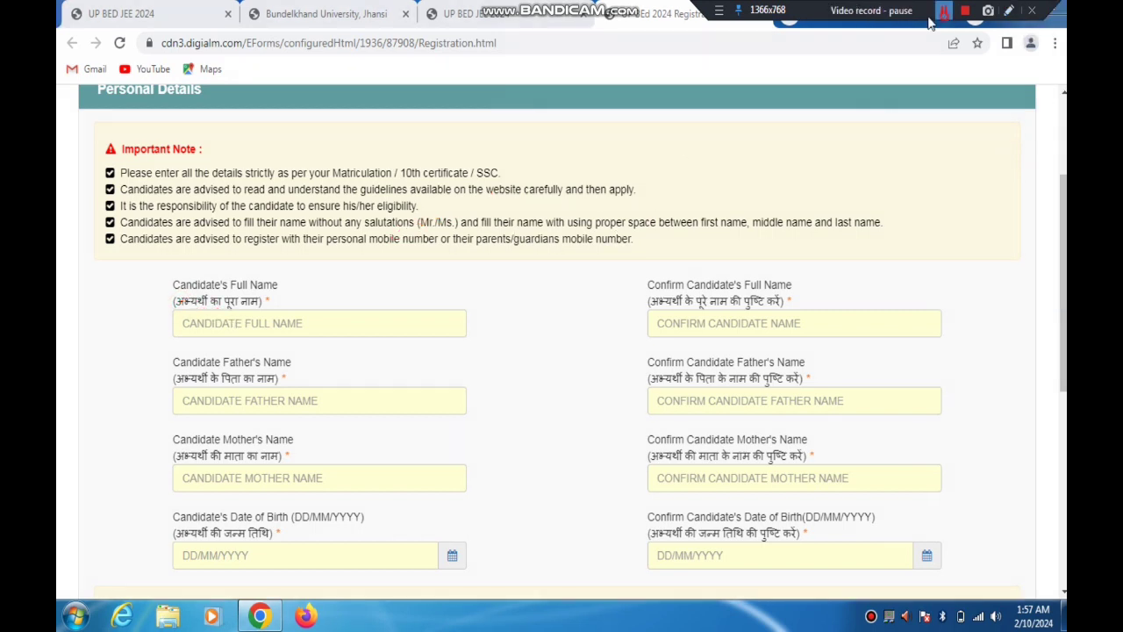
Enter the candidate's full name in the personal details and repeat it in the confirmation field
left_click(231, 323)
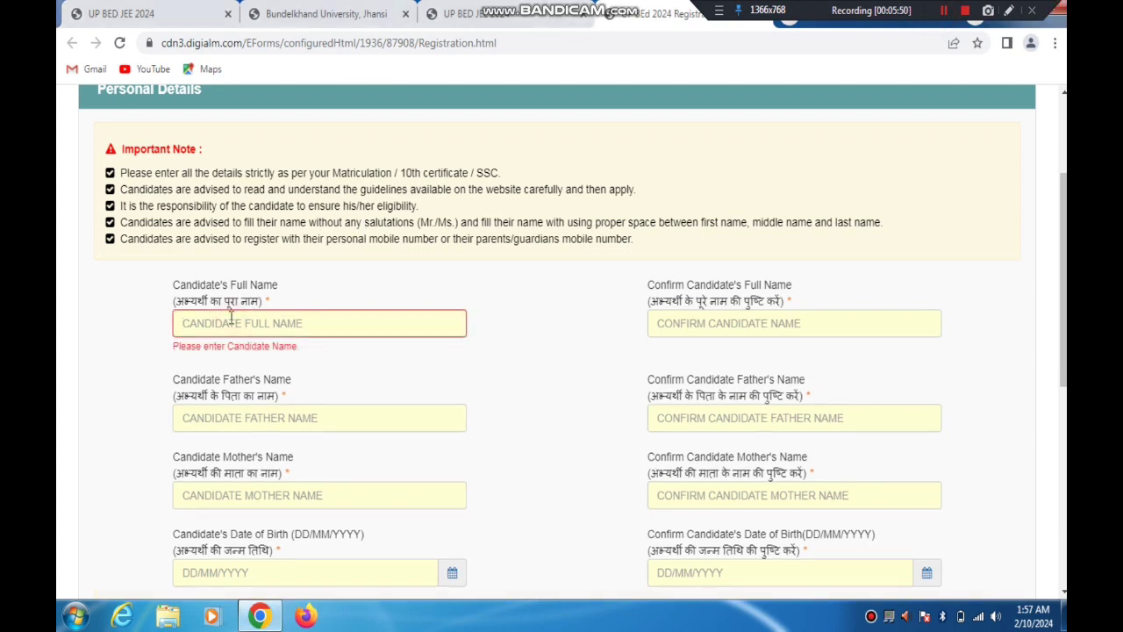
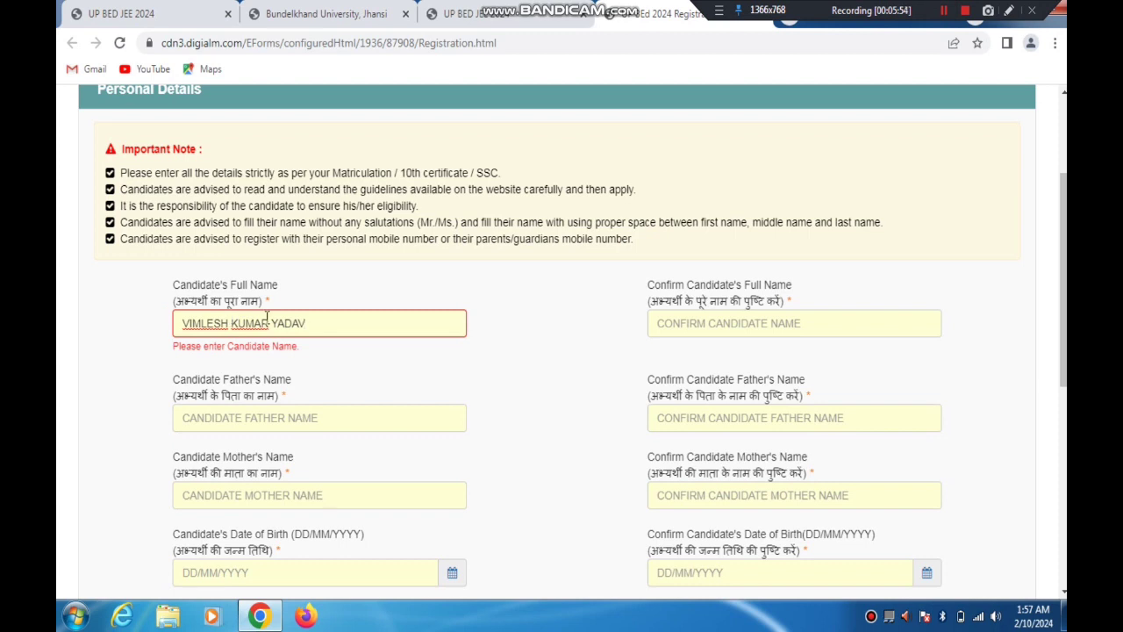
left_click_drag(609, 303, 709, 322)
left_click(708, 322)
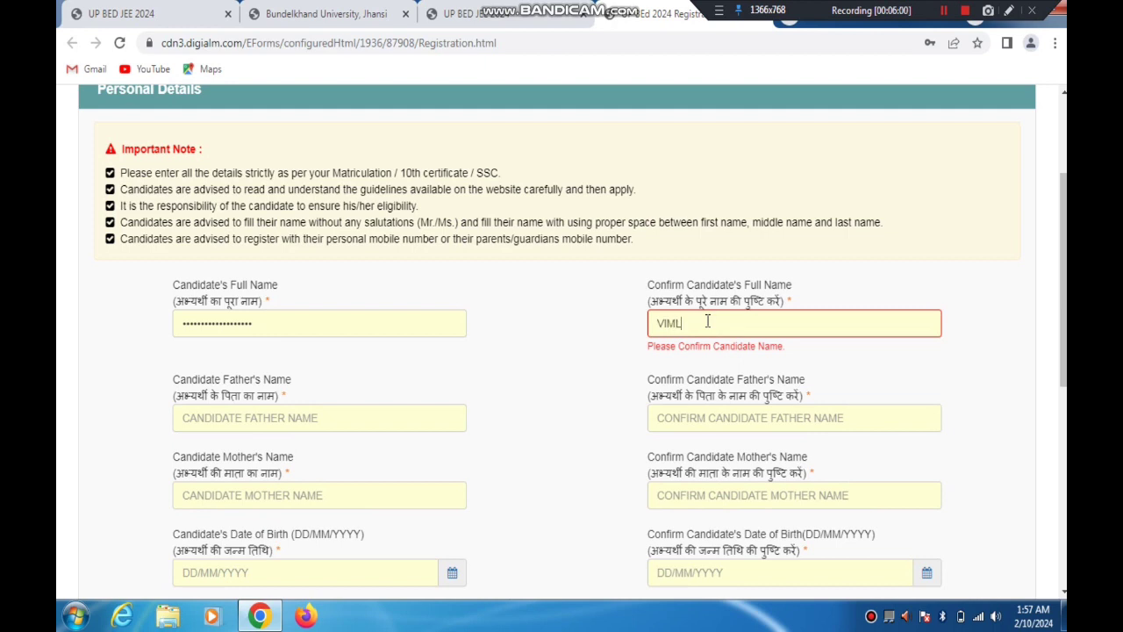
Enter the candidate's father's name and repeat it in its confirmation field
left_click(286, 411)
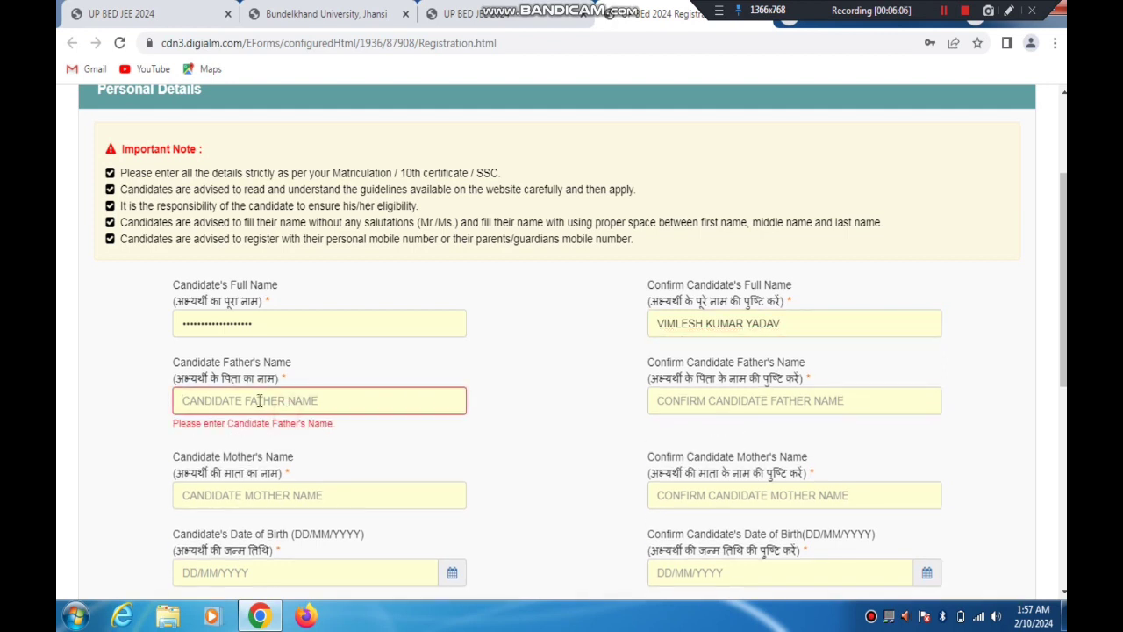
left_click_drag(189, 389, 256, 377)
left_click(246, 400)
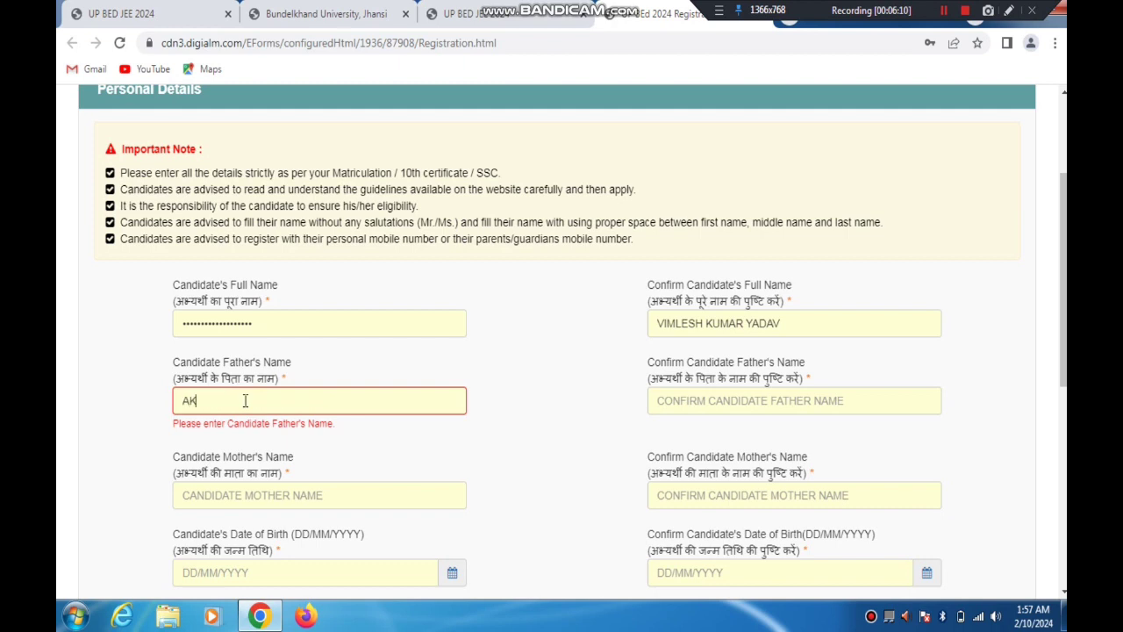
key("Tab")
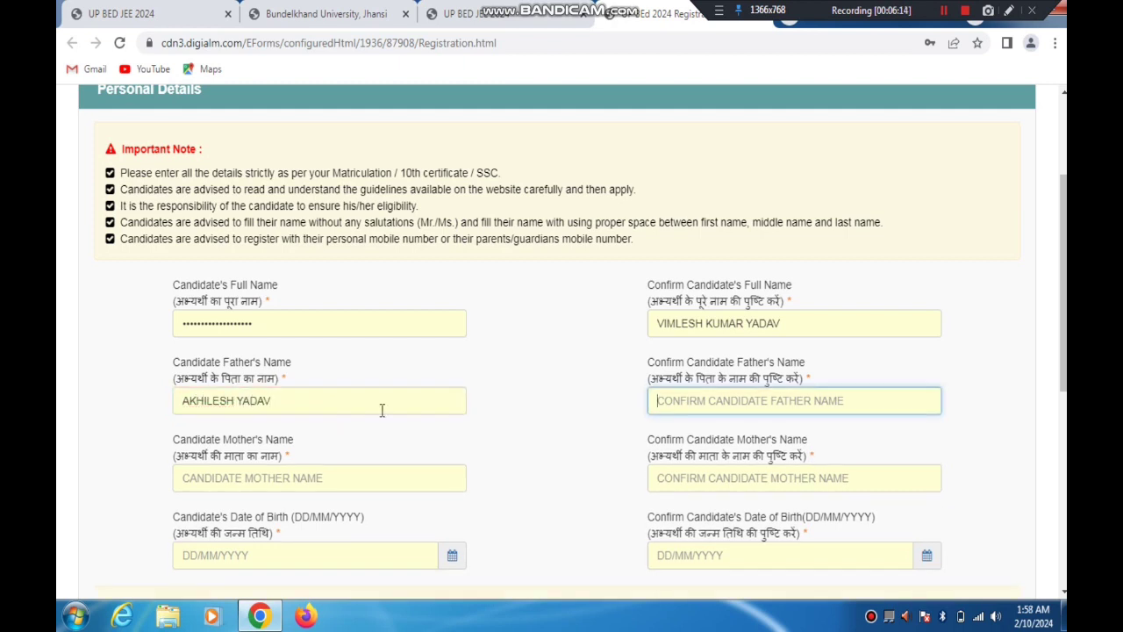
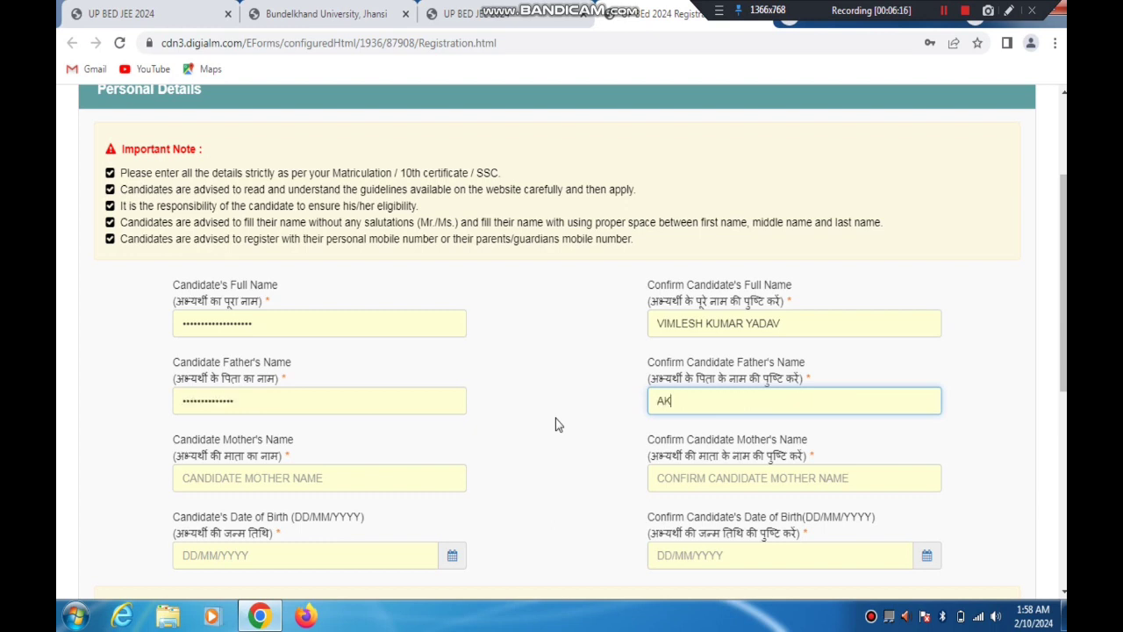
Enter the candidate's mother's name and repeat it in its confirmation field
left_click(321, 477)
type("SEEMA")
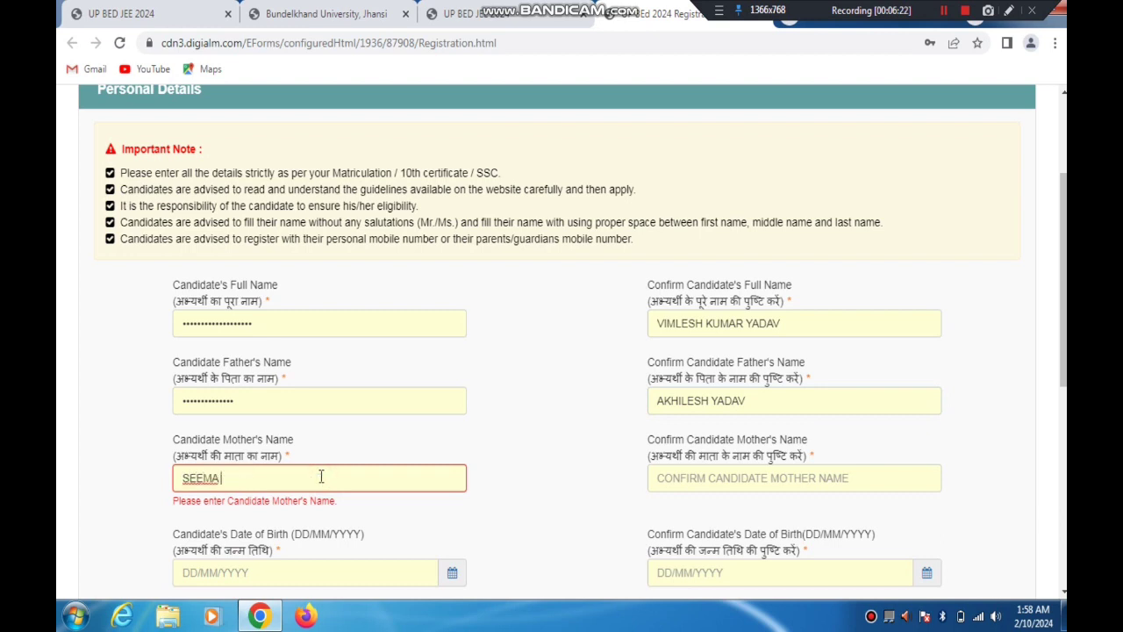
key("Tab")
type("AEE")
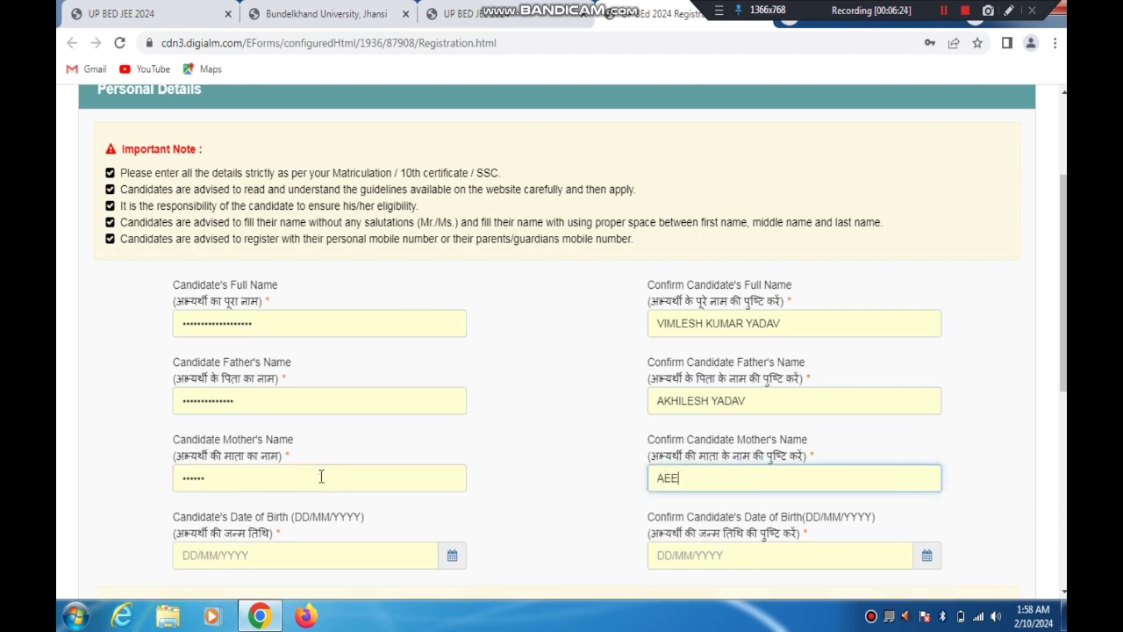
key("BackSpace")
type("SEEMA")
left_click(943, 13)
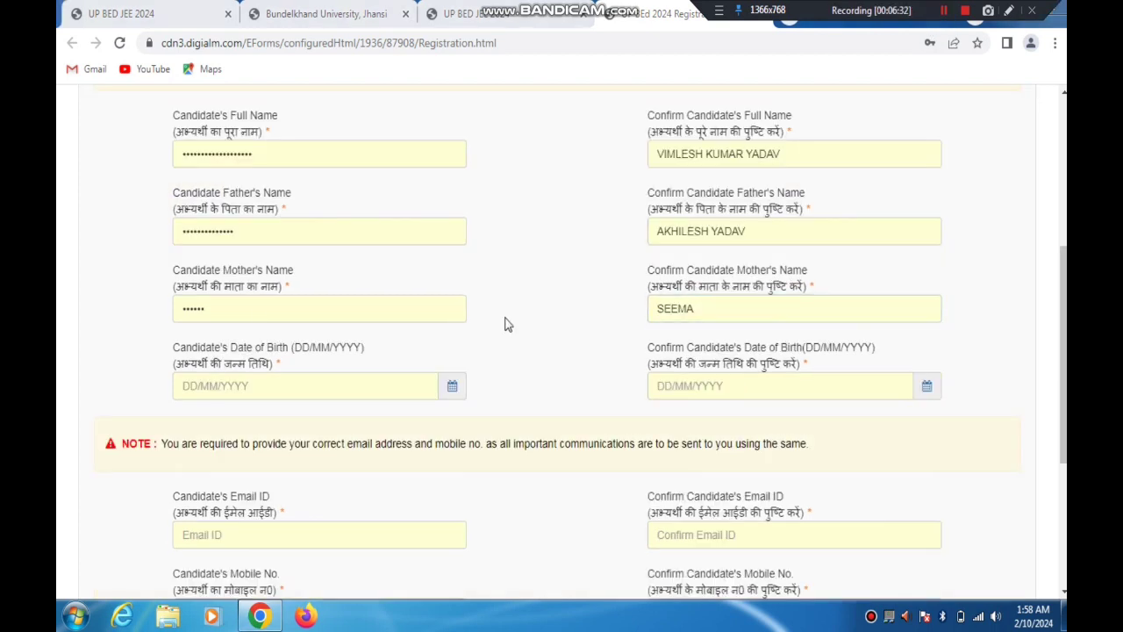
Highlight the Candidate's Date of Birth label and point out its calendar picker with a temporary red arrow
left_click_drag(214, 351, 437, 384)
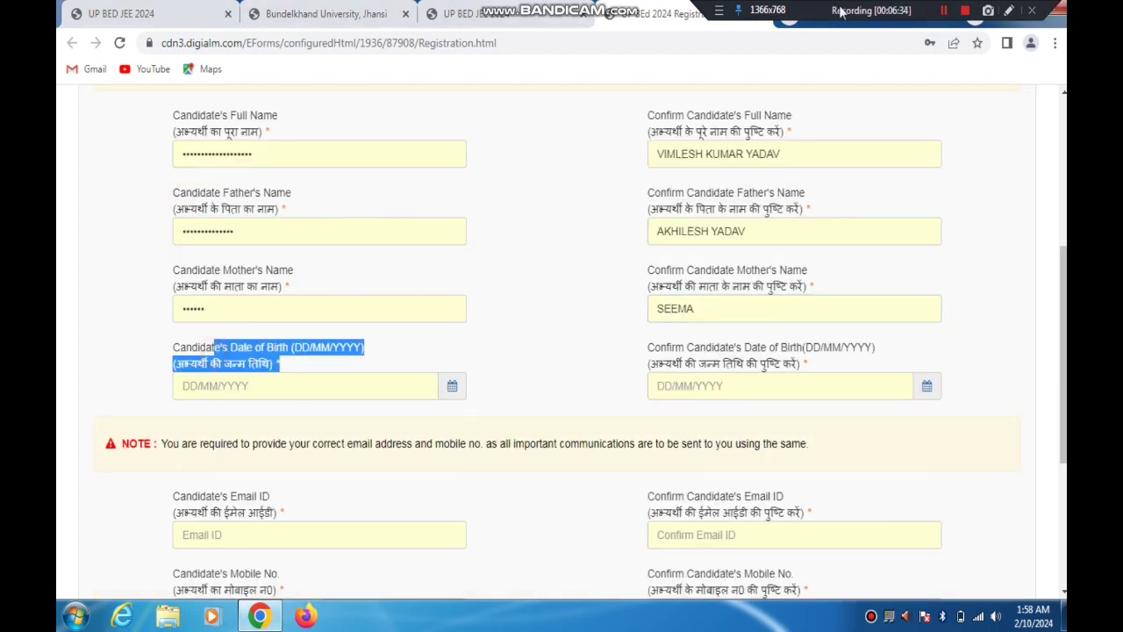
left_click(1008, 11)
left_click_drag(565, 276, 462, 373)
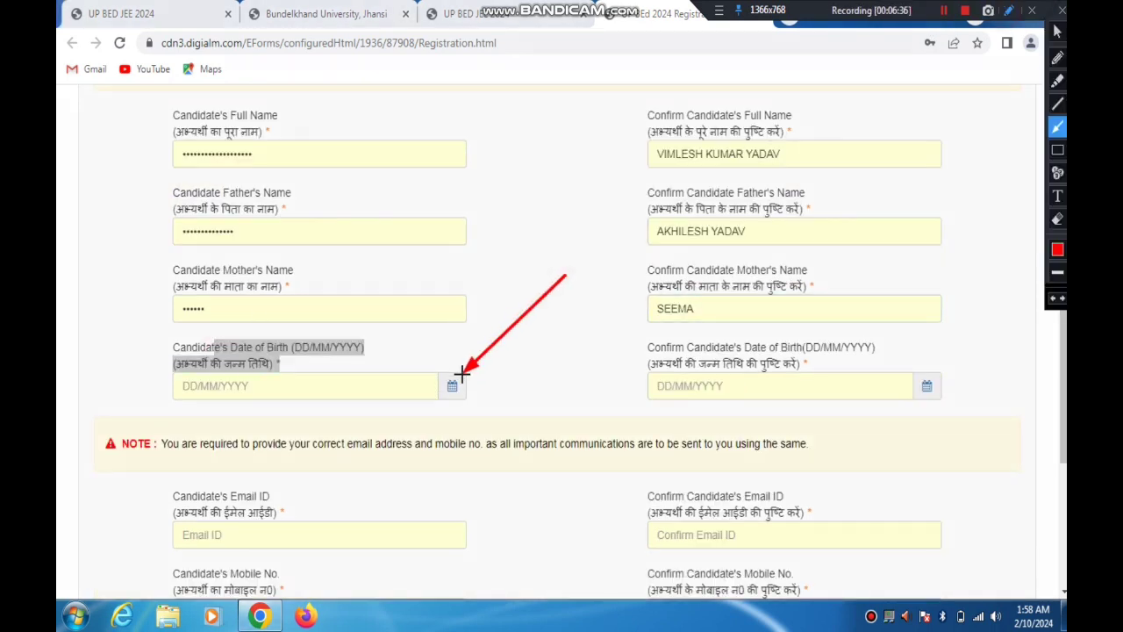
left_click(1057, 31)
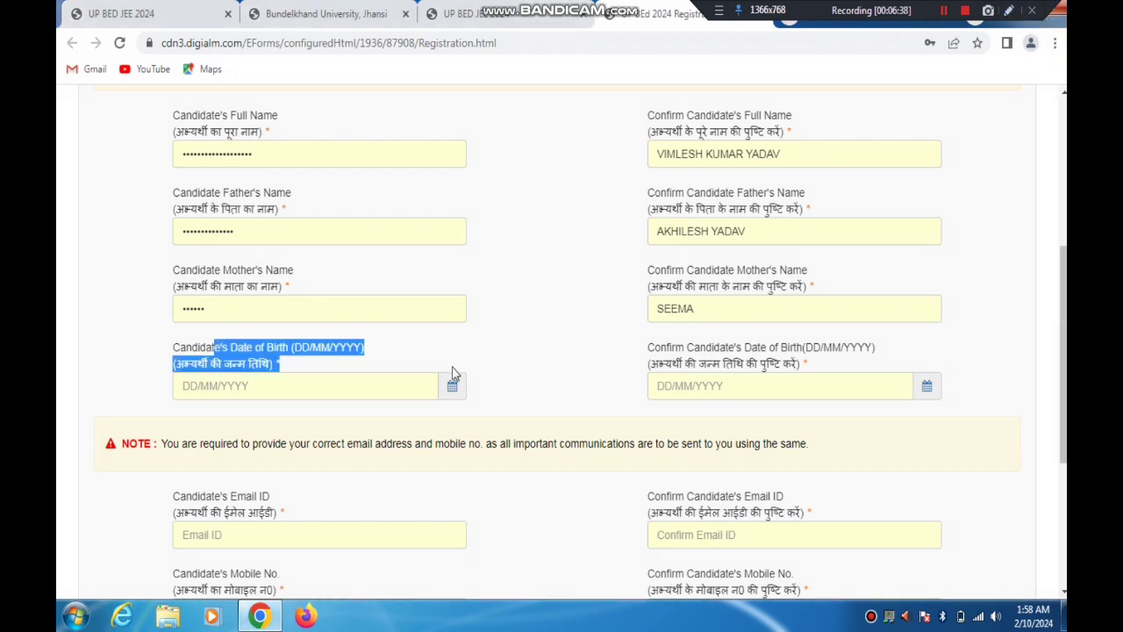
Pick the candidate's date of birth from the calendar and repeat it in the confirmation field
left_click(451, 383)
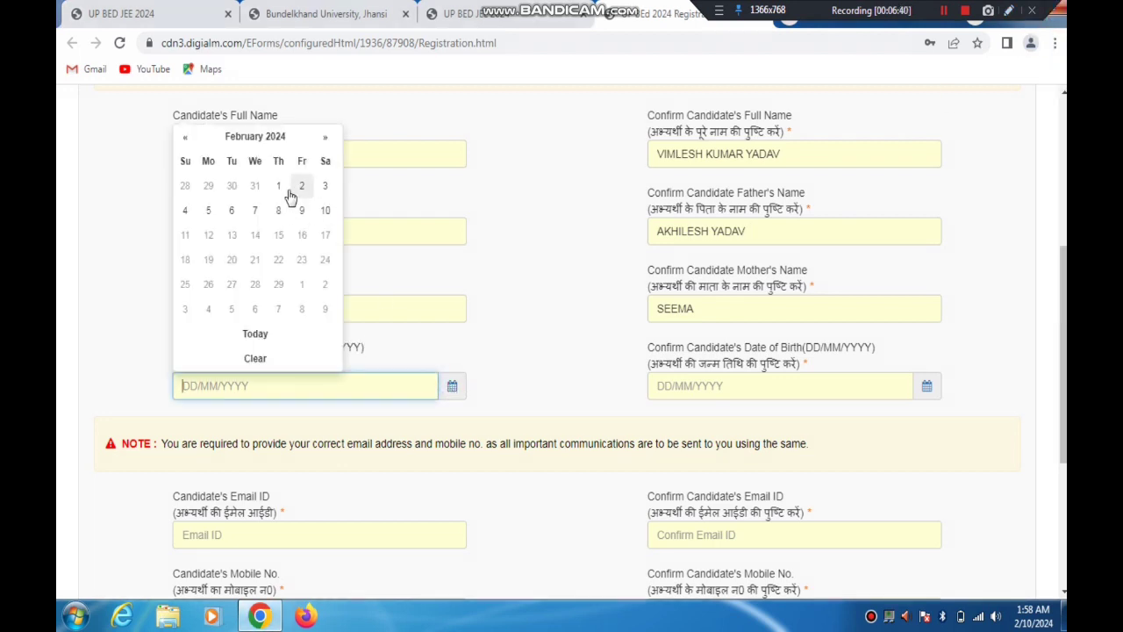
left_click(254, 138)
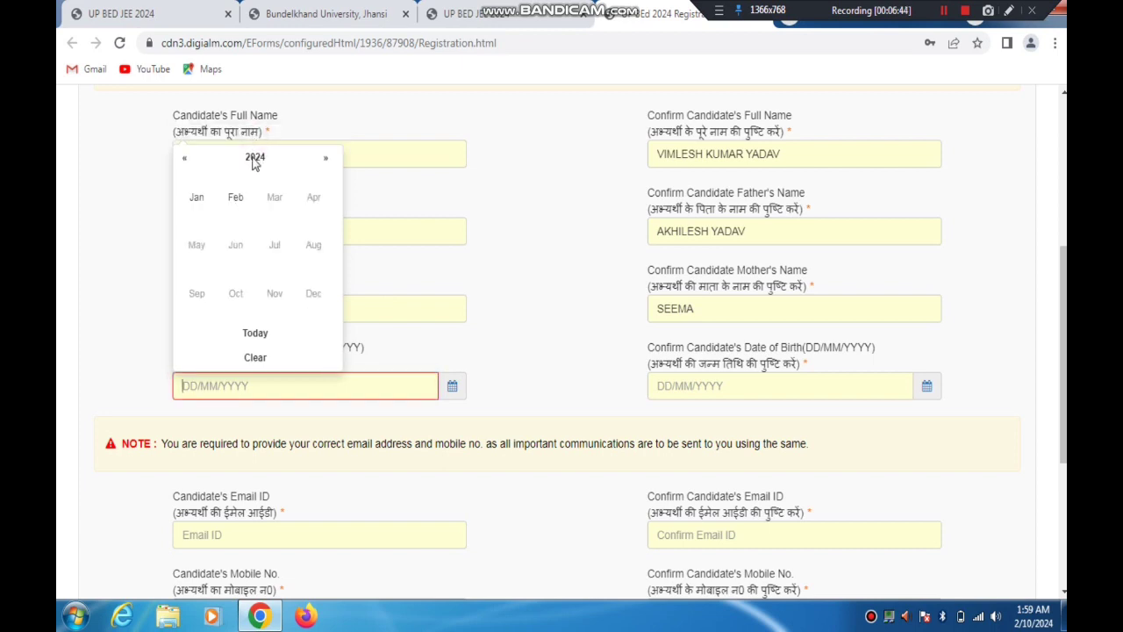
left_click(254, 158)
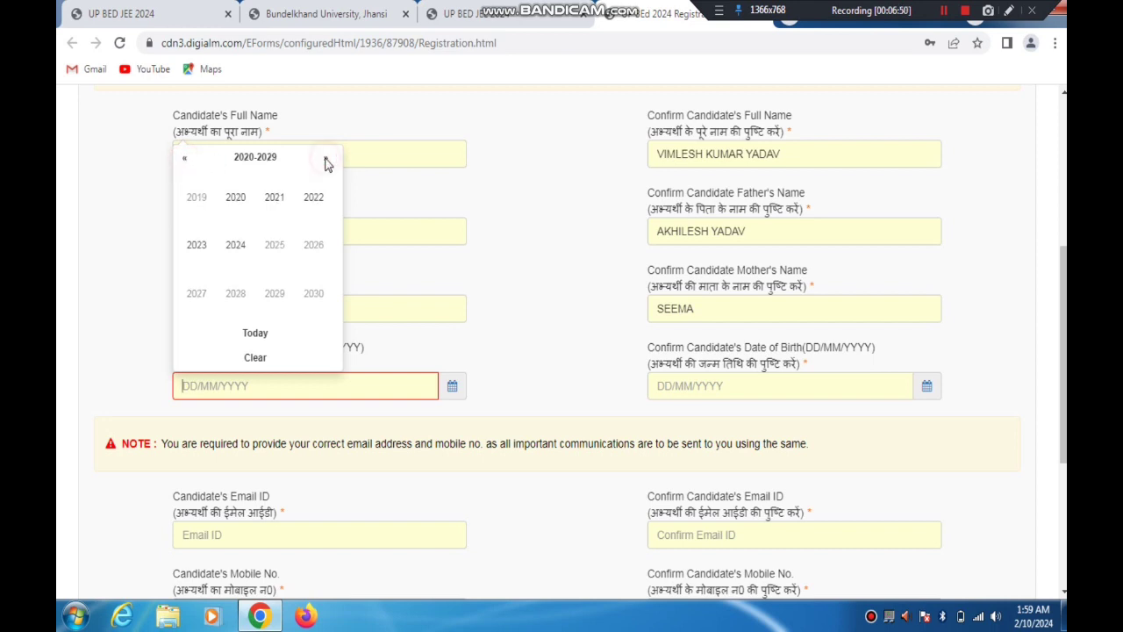
left_click(186, 159)
left_click(186, 159)
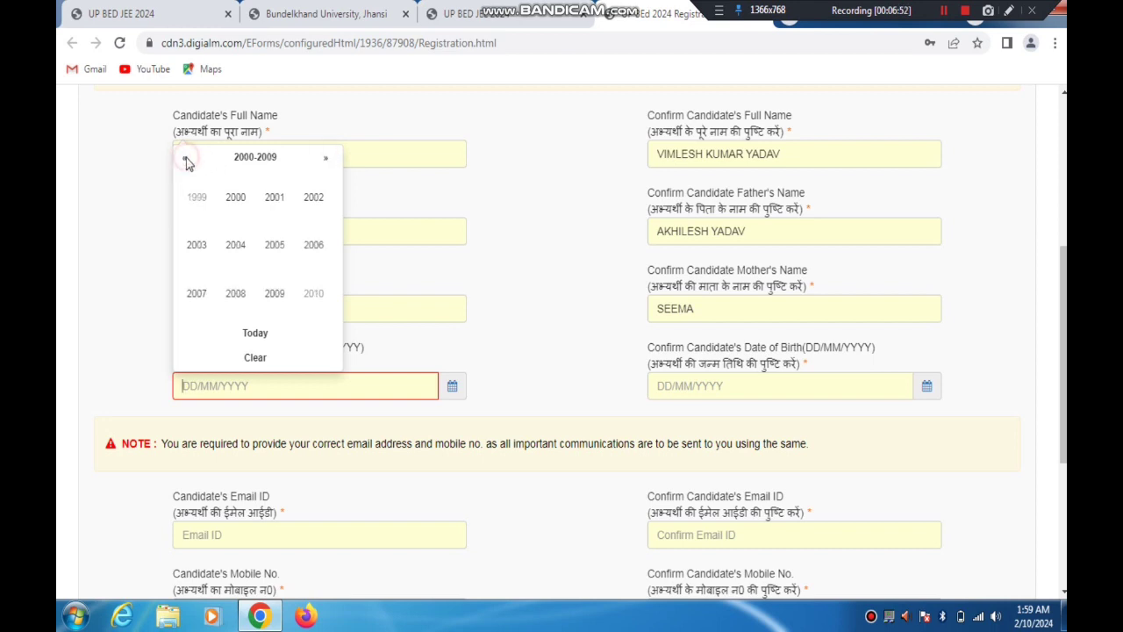
left_click(272, 195)
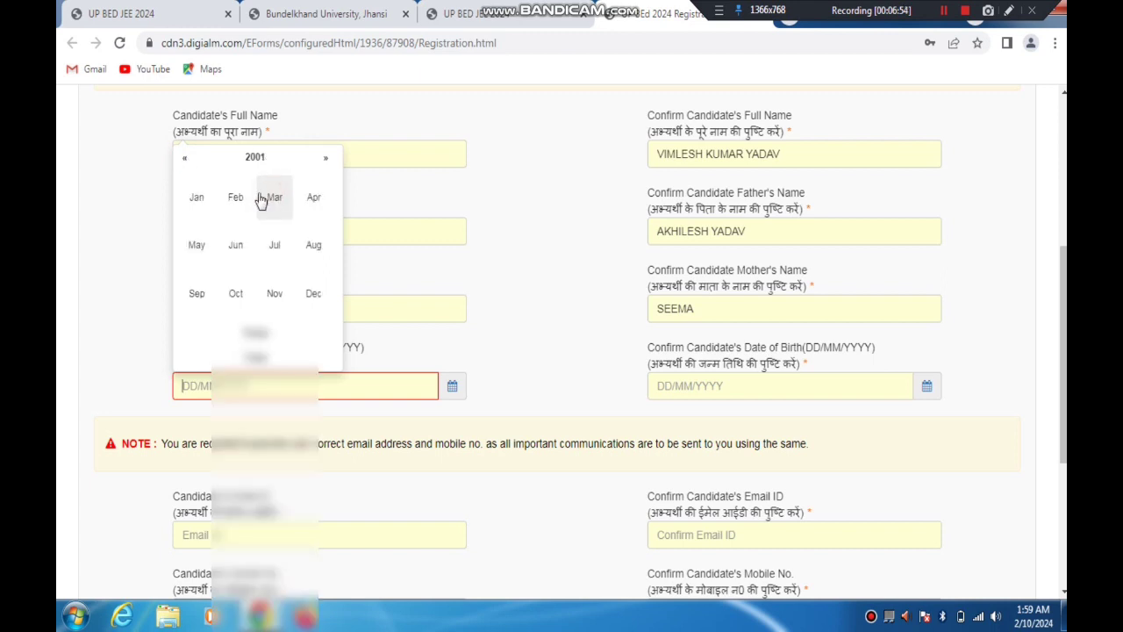
left_click(194, 199)
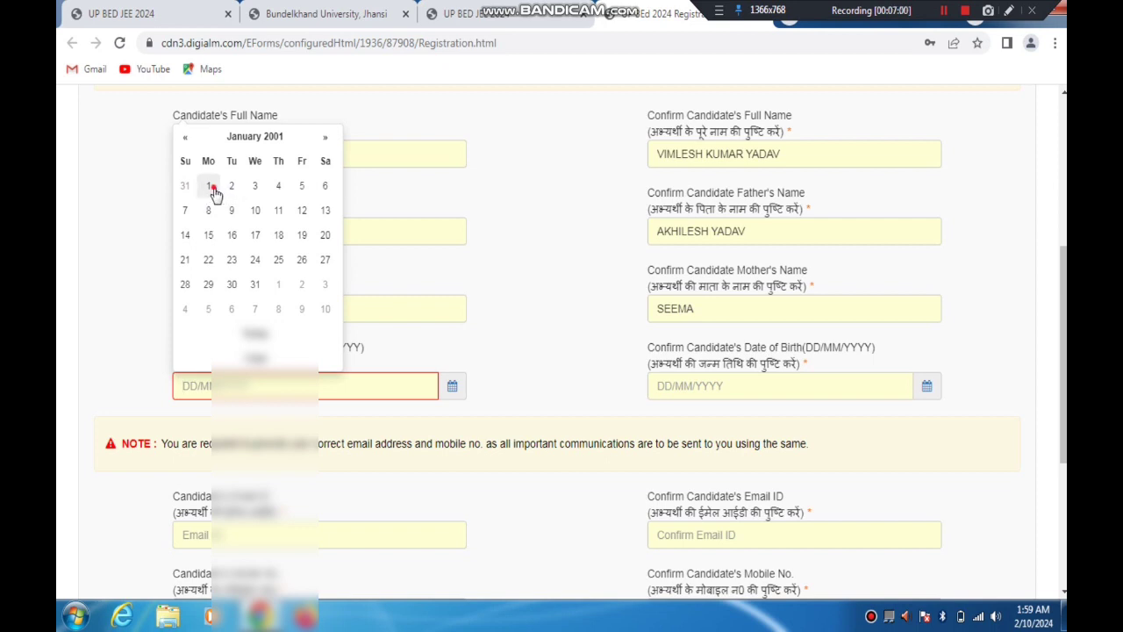
left_click(212, 186)
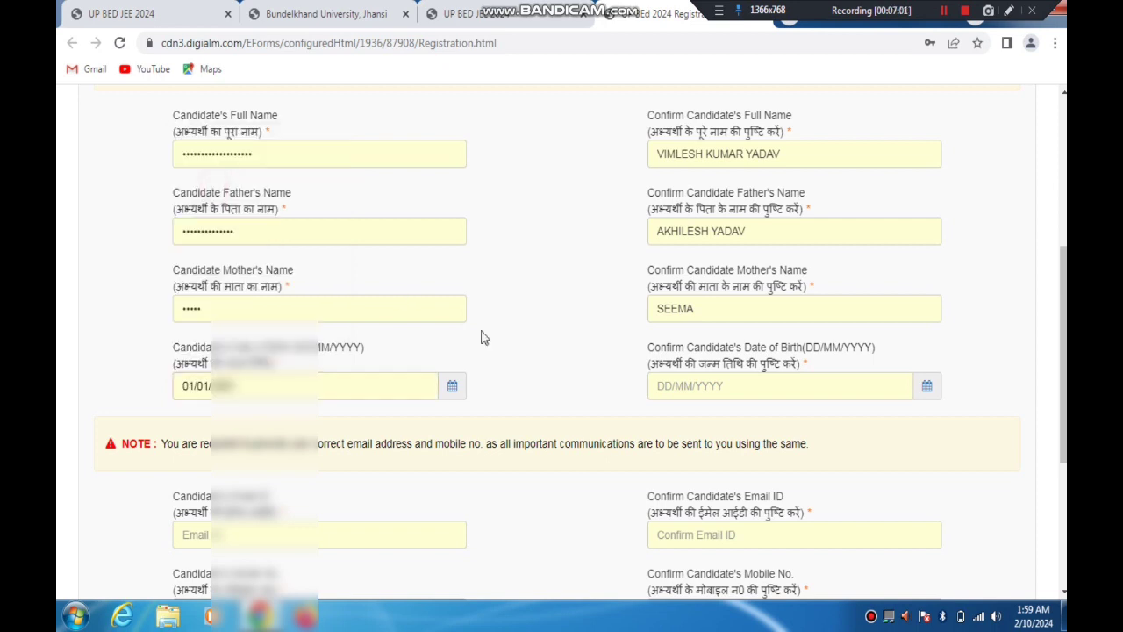
left_click(927, 387)
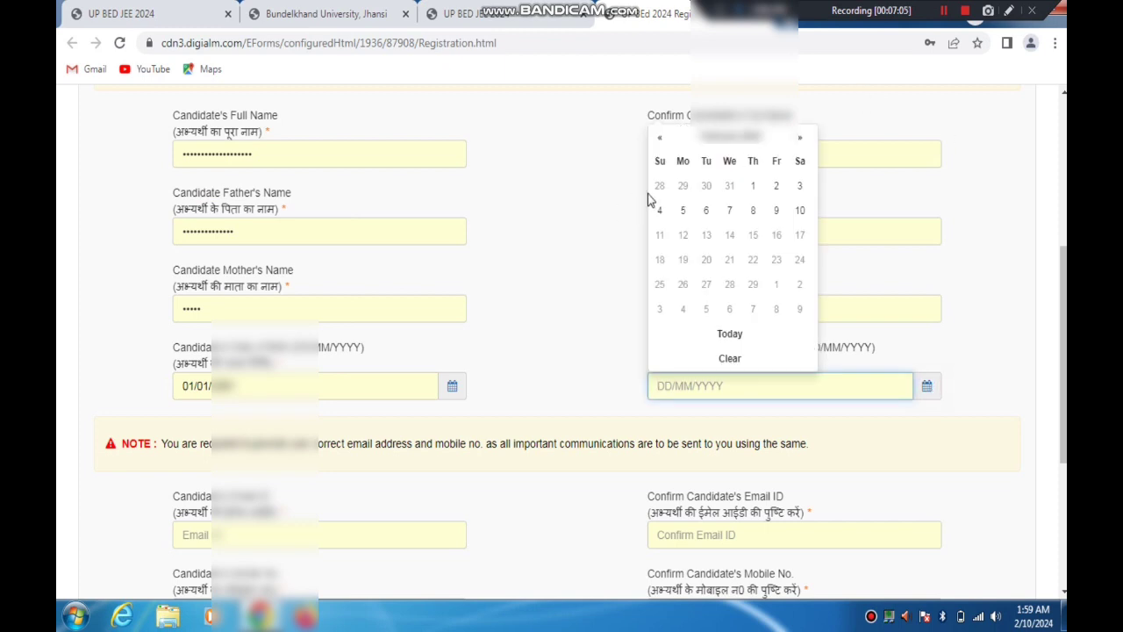
left_click(729, 137)
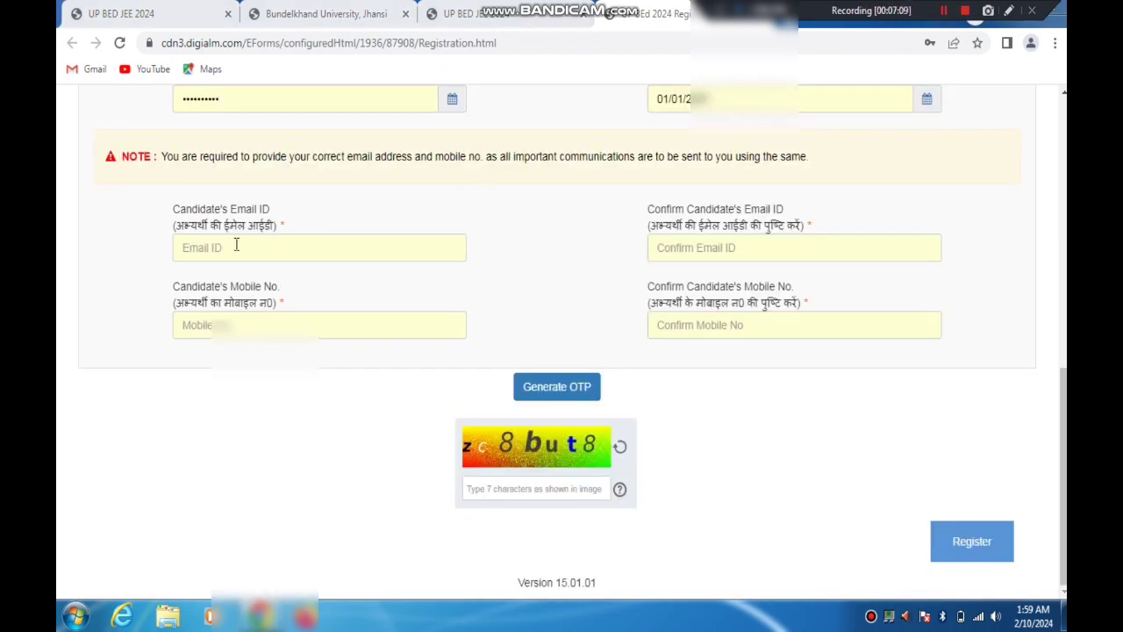
Point out the Confirm Candidate's Email ID field and the Generate OTP option with temporary red arrows
left_click(235, 249)
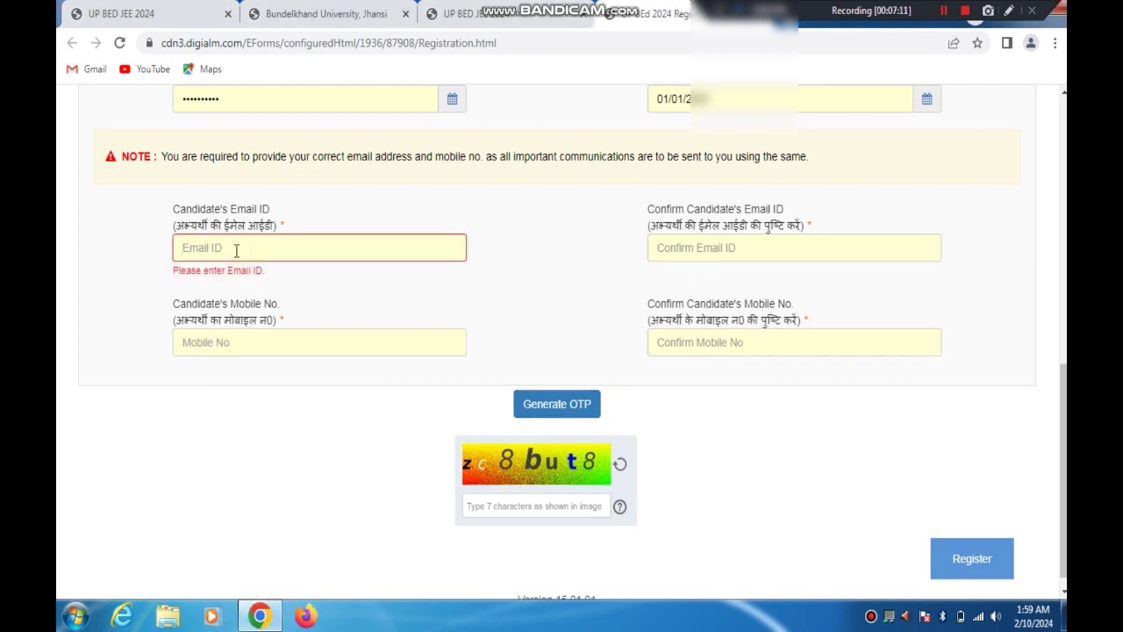
left_click(1008, 12)
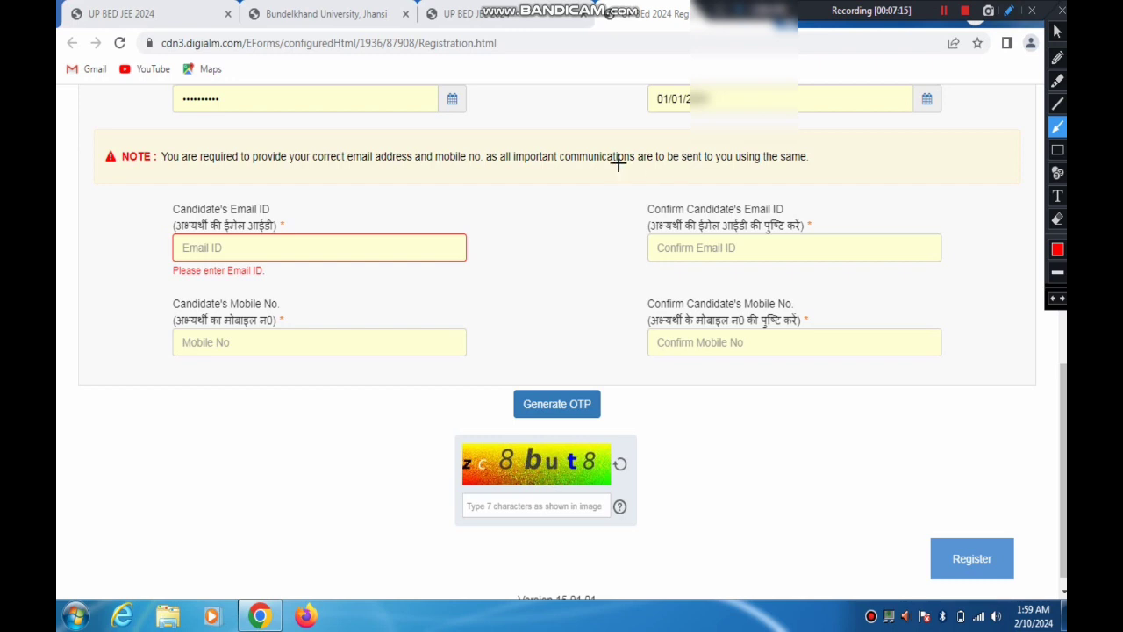
left_click_drag(619, 163, 697, 233)
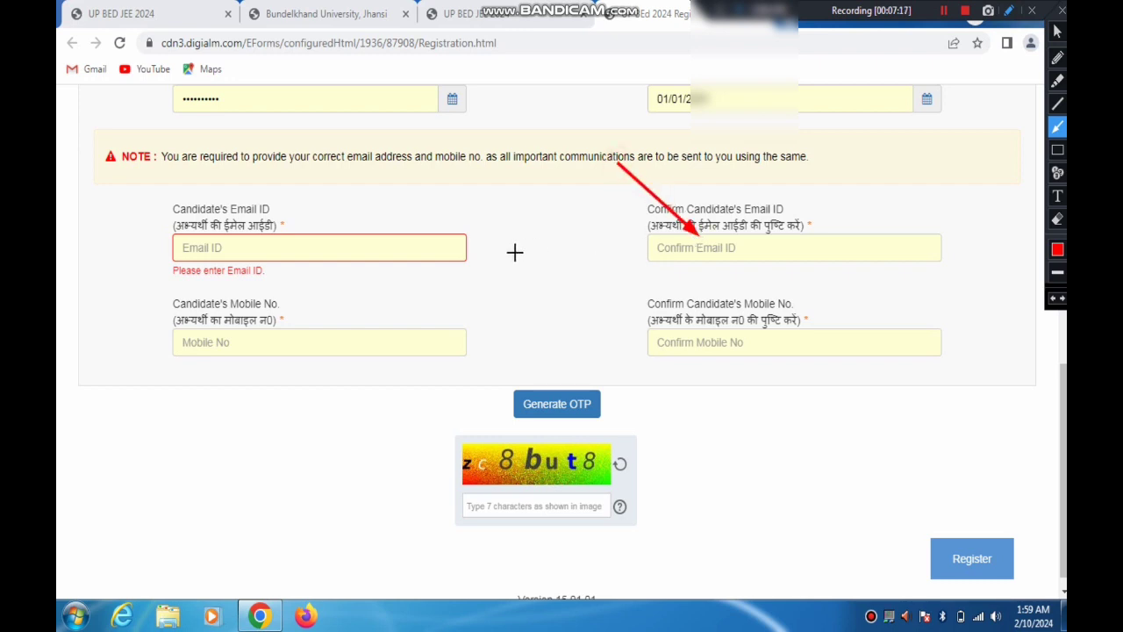
left_click_drag(514, 254, 579, 386)
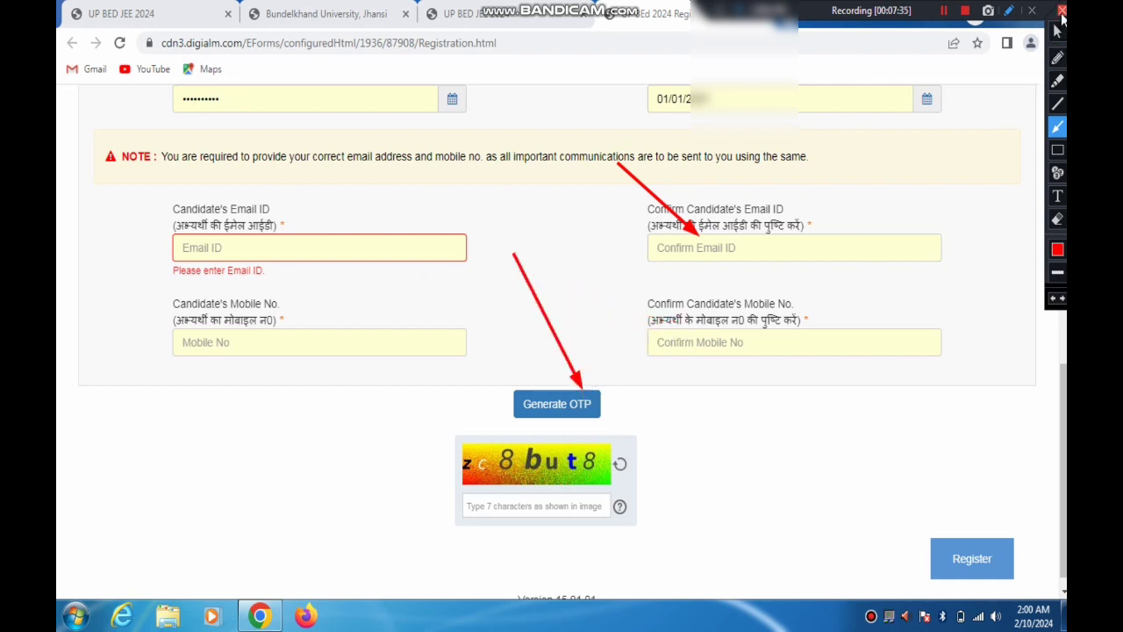
left_click(1062, 12)
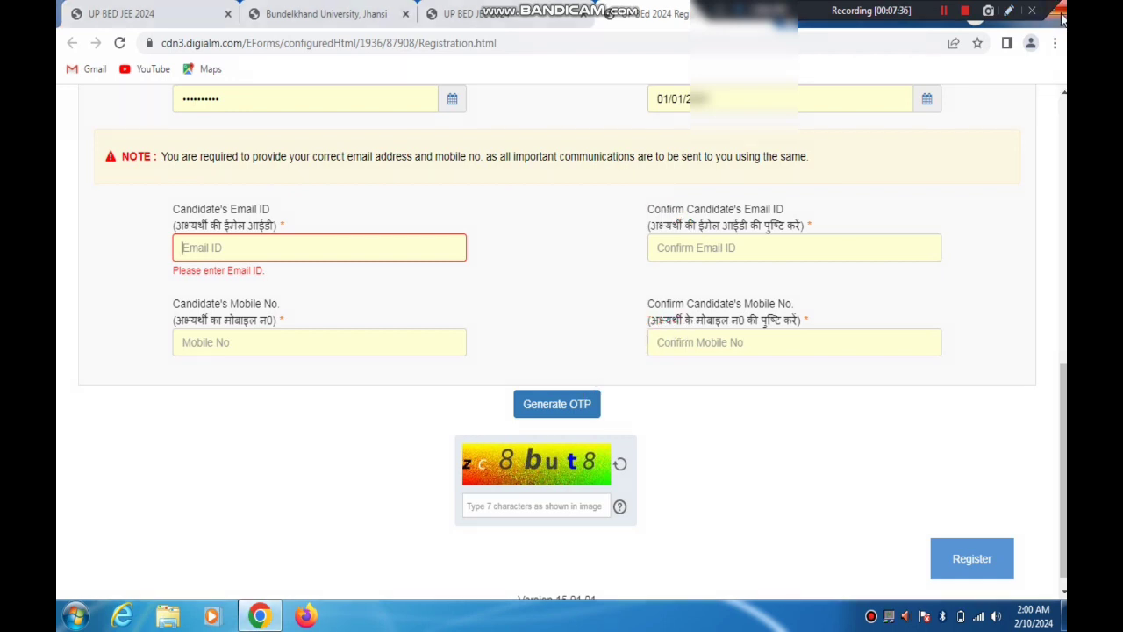
left_click(943, 10)
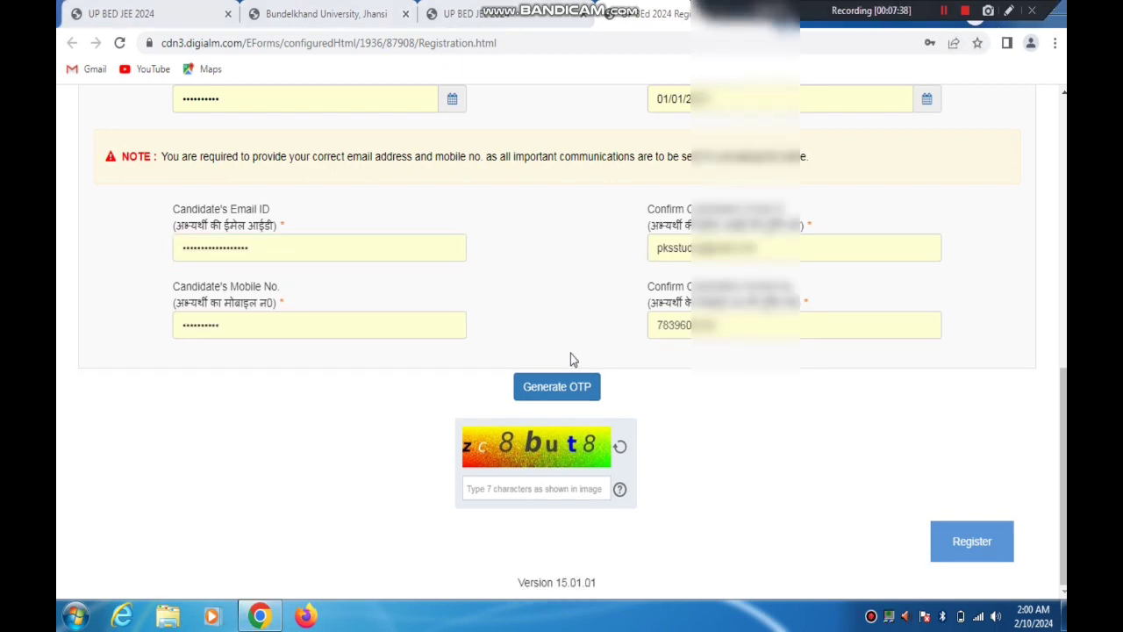
Generate the OTP, completing the Captcha Authentication with the characters shown in the image, and acknowledge the OTP notice
left_click(556, 388)
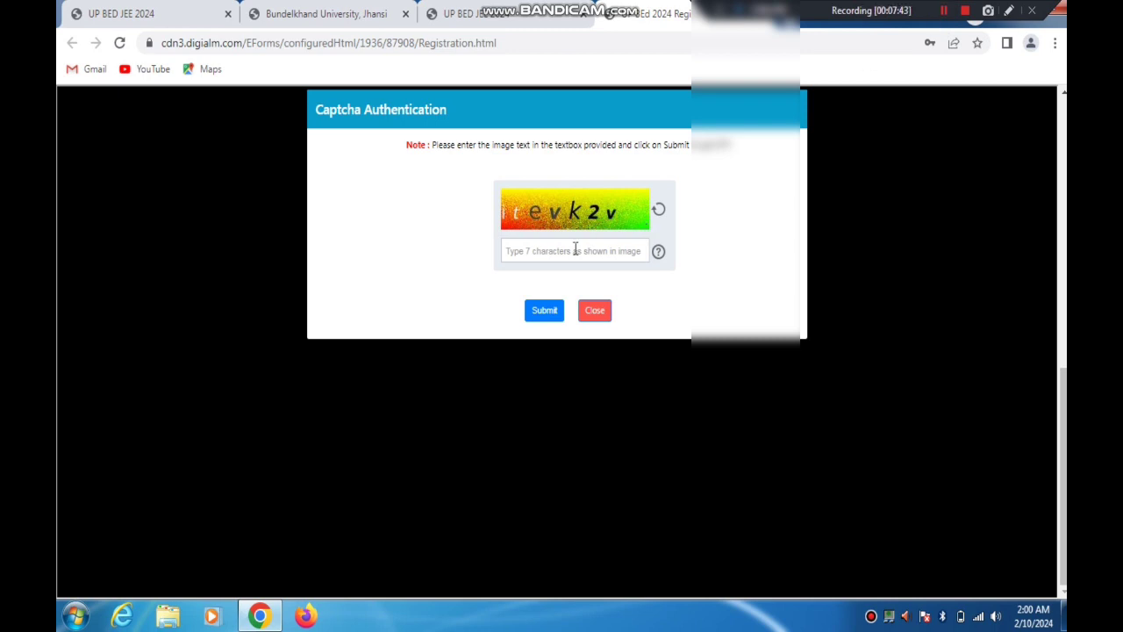
left_click(569, 251)
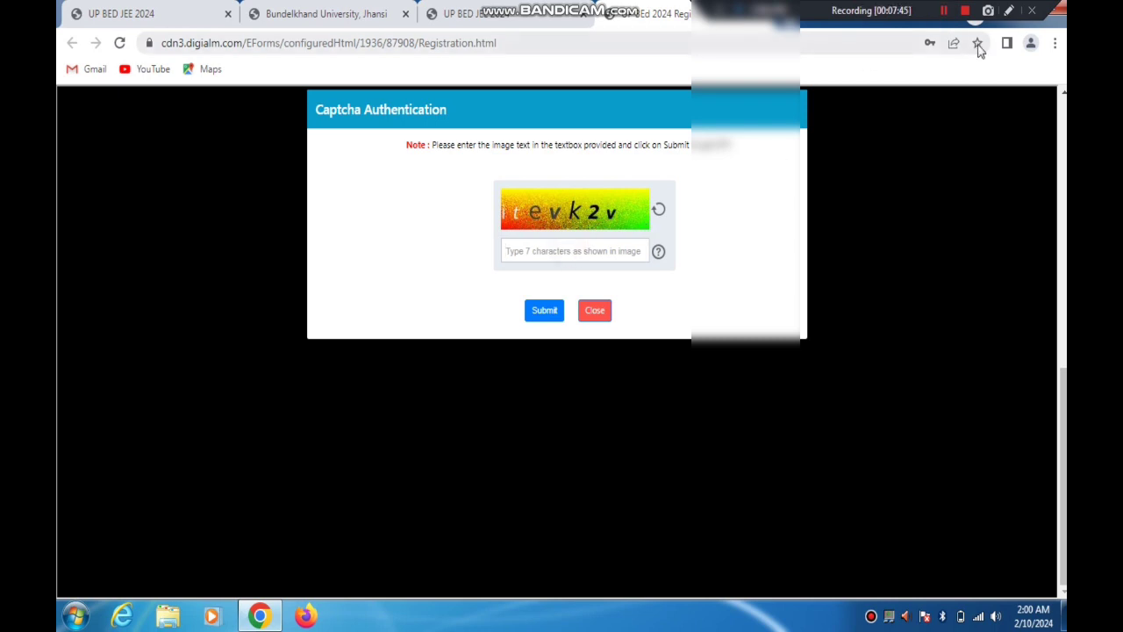
left_click(1009, 10)
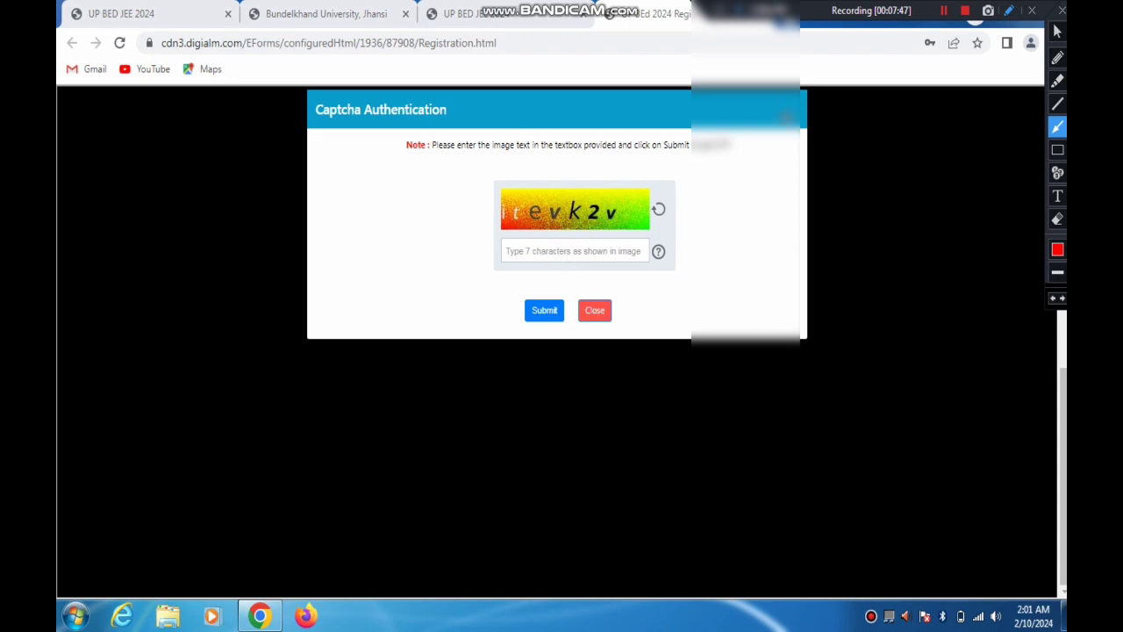
left_click_drag(775, 120, 672, 199)
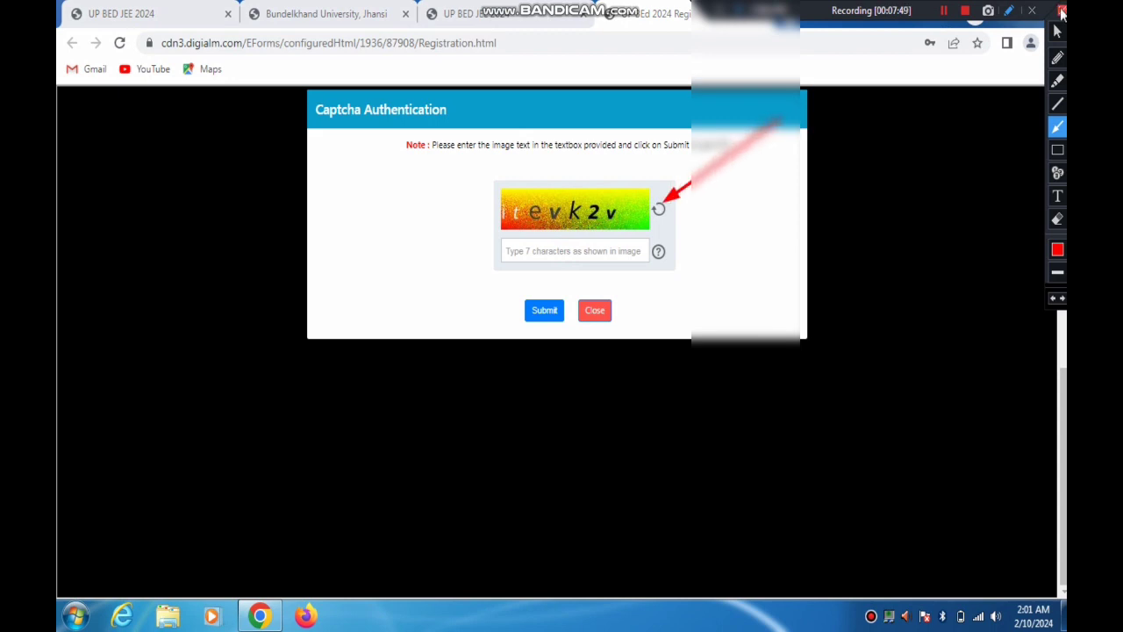
left_click(1061, 11)
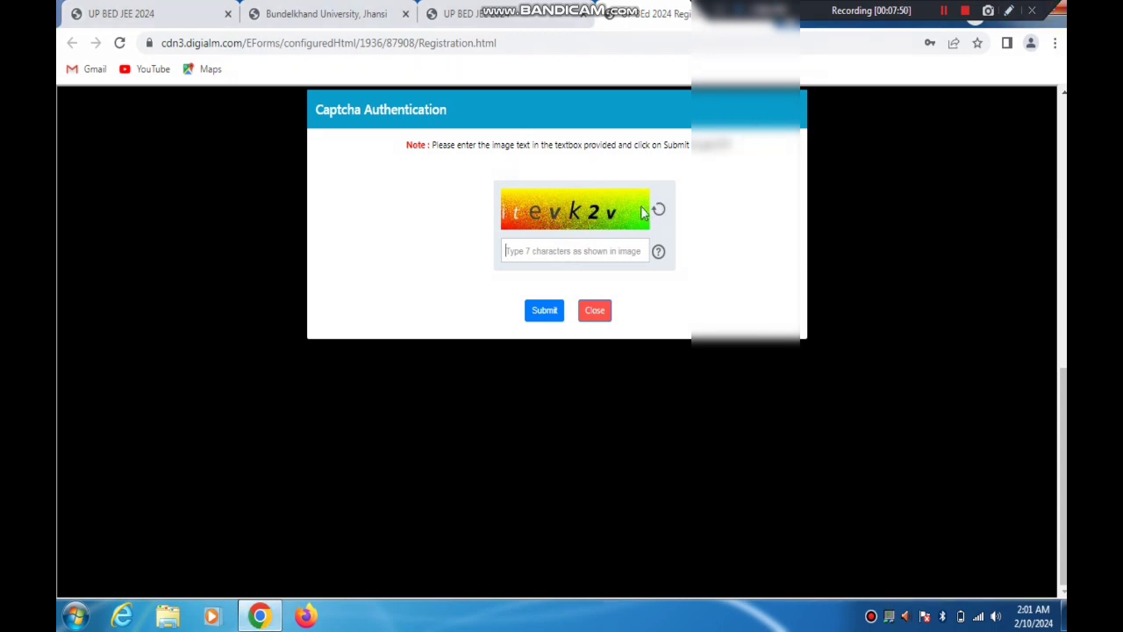
left_click(529, 252)
type("itevk2v")
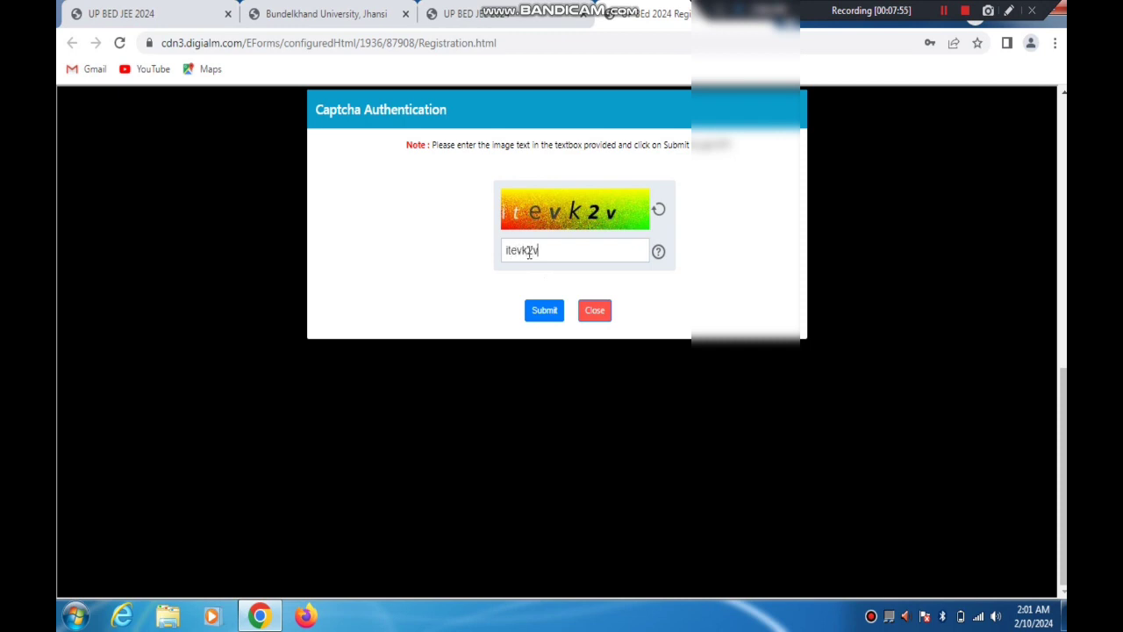
left_click(544, 310)
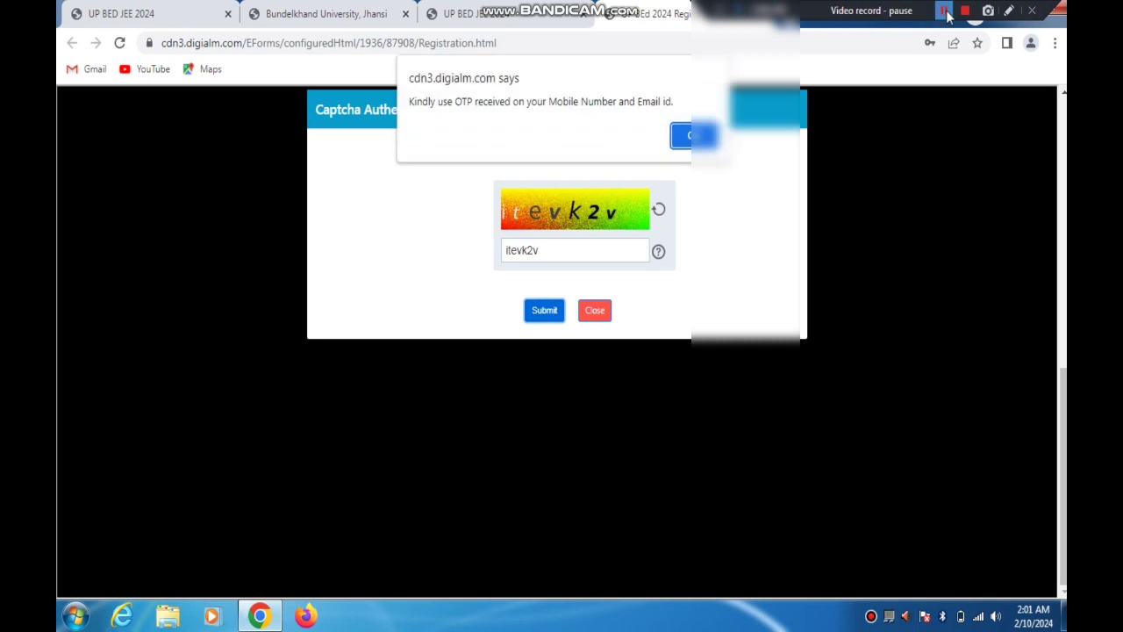
left_click_drag(448, 110, 638, 102)
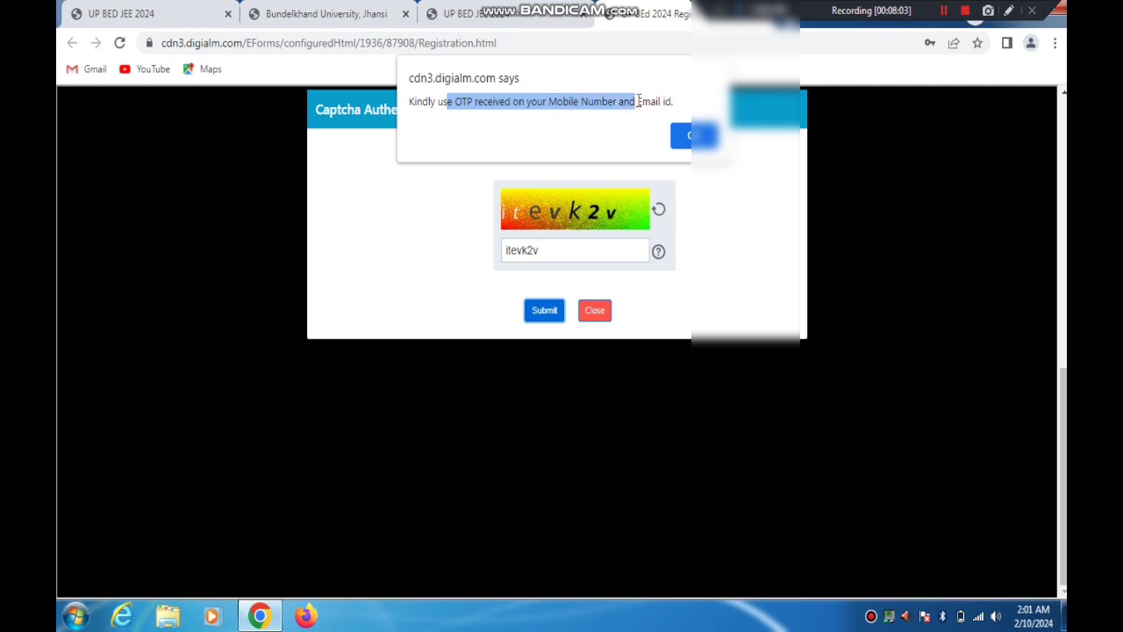
left_click(695, 135)
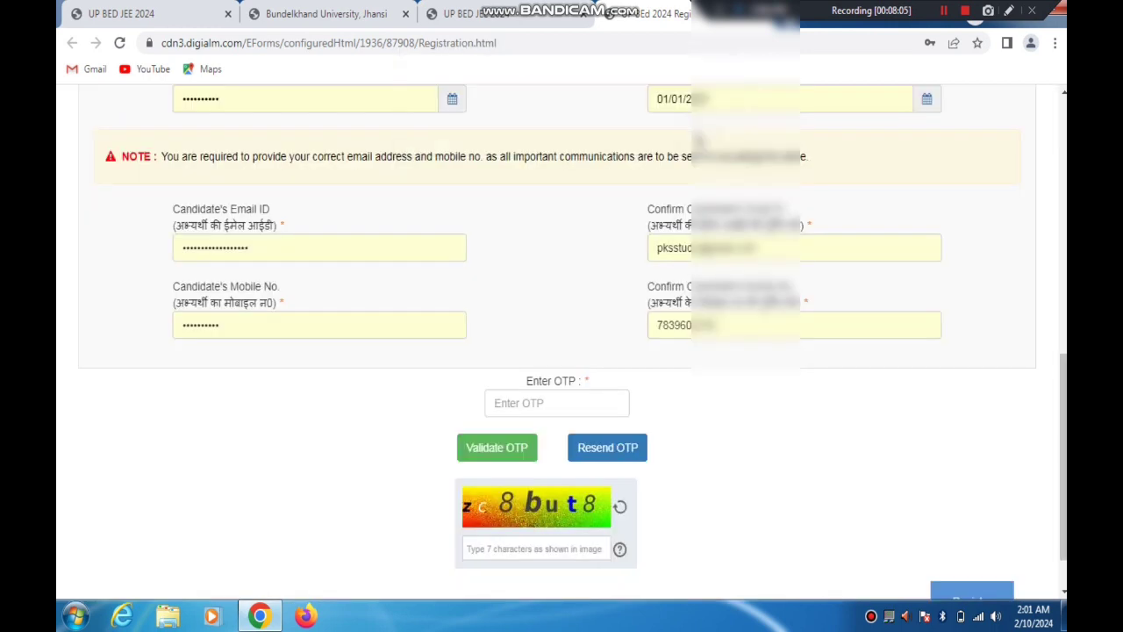
Enter the received OTP in the Enter OTP field, validate it and acknowledge the validation message
left_click(541, 400)
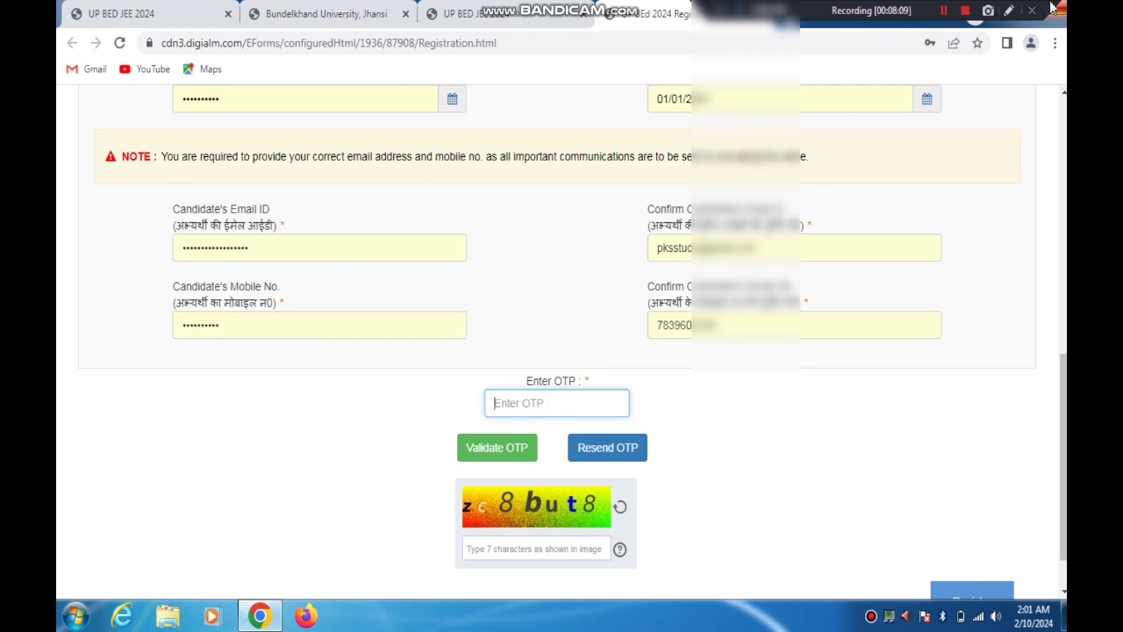
left_click(943, 12)
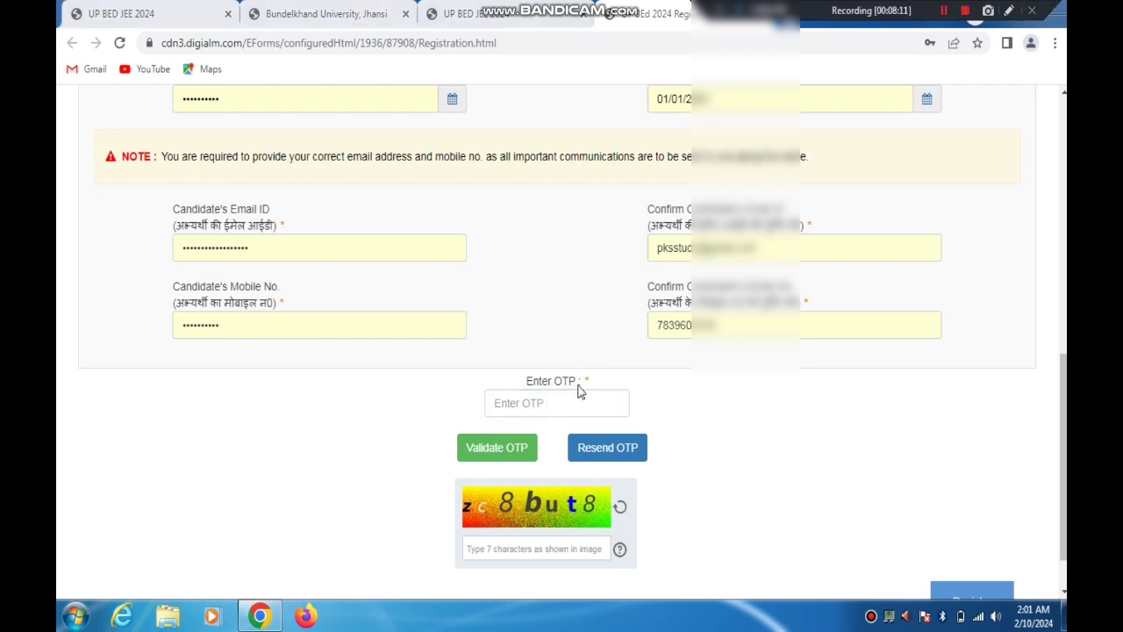
left_click(532, 406)
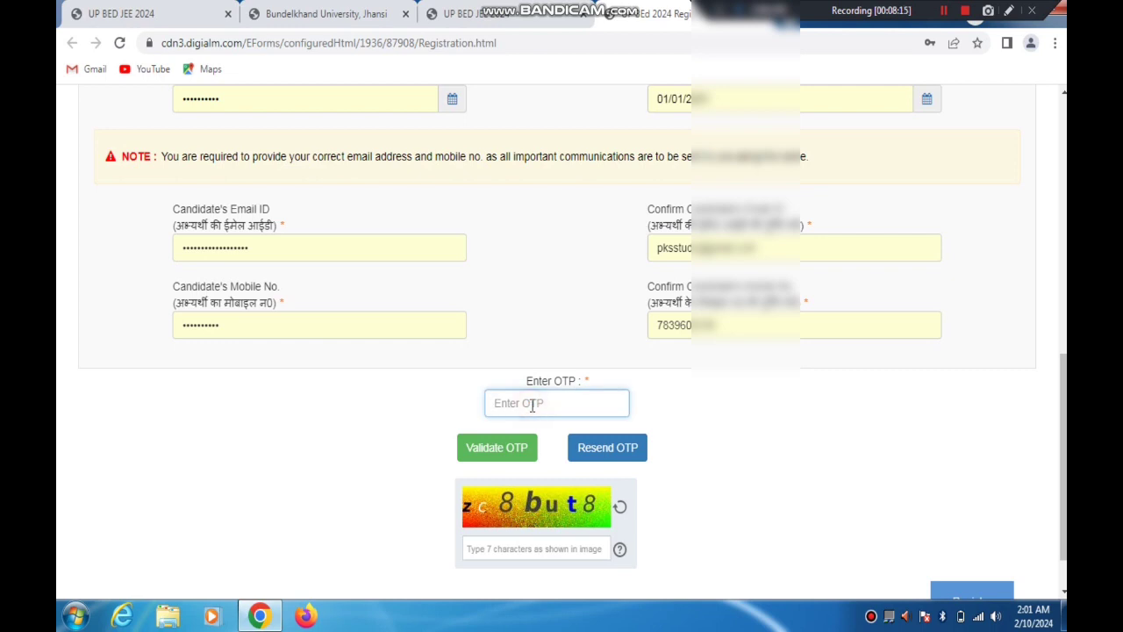
type("1")
left_click(497, 448)
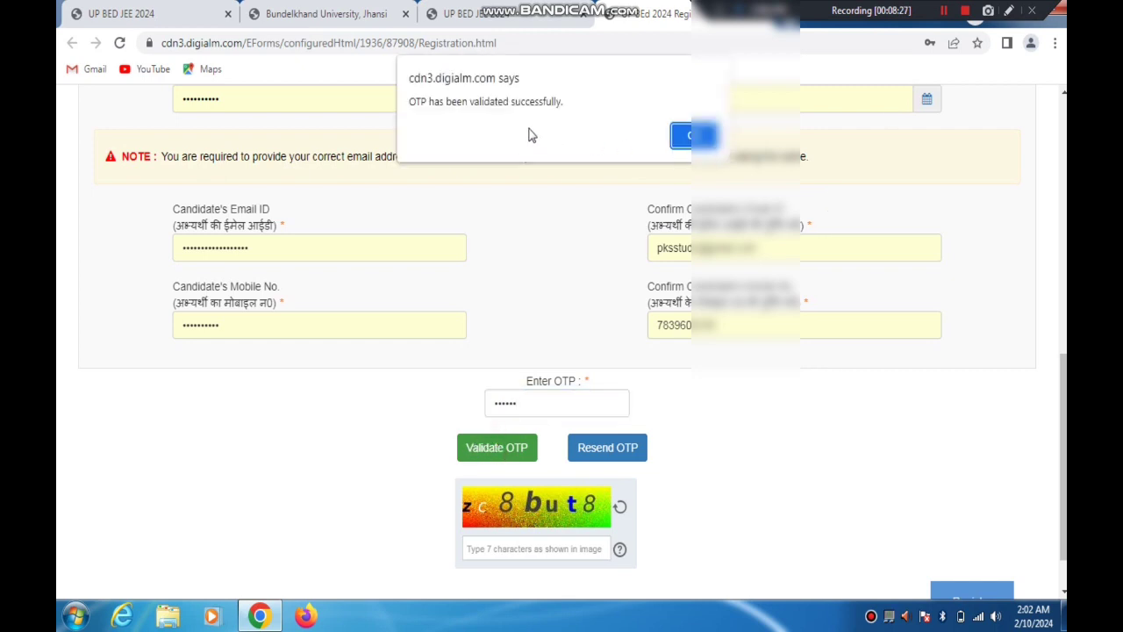
left_click(1009, 13)
left_click_drag(870, 51, 689, 123)
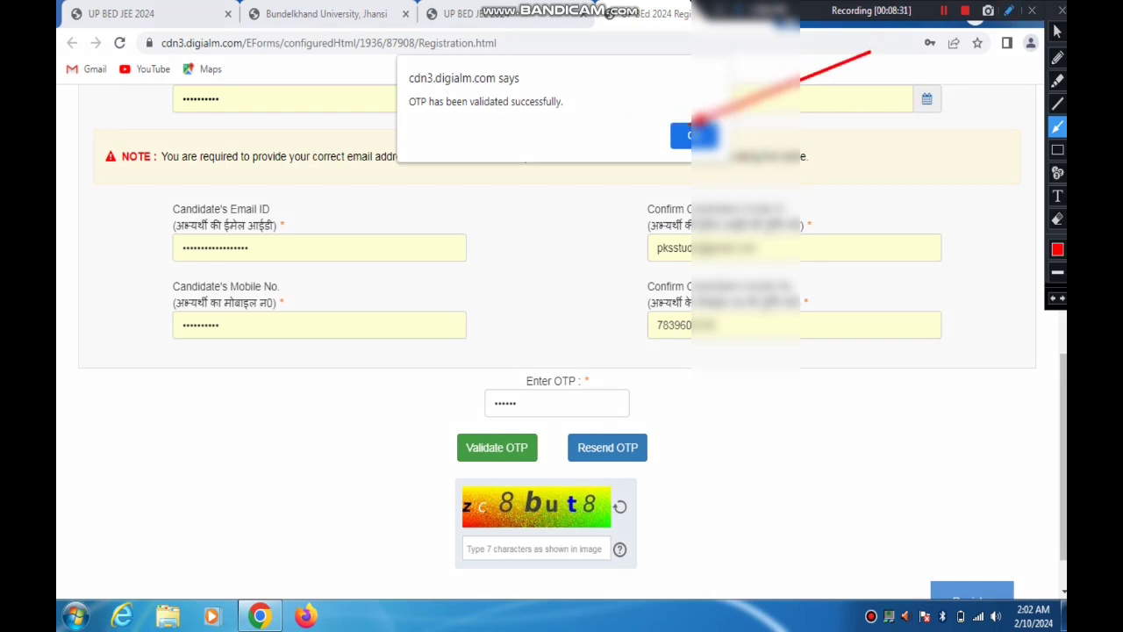
left_click(1062, 12)
left_click(689, 135)
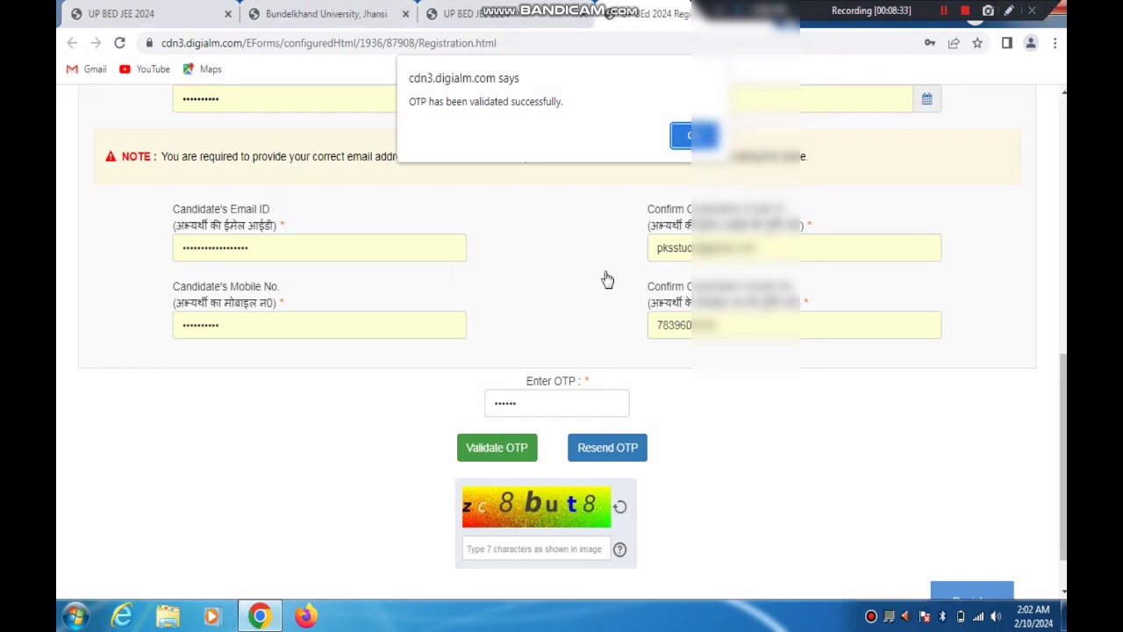
Dismiss the OTP validation message, enter the characters shown in the captcha image and submit the registration
left_click(684, 135)
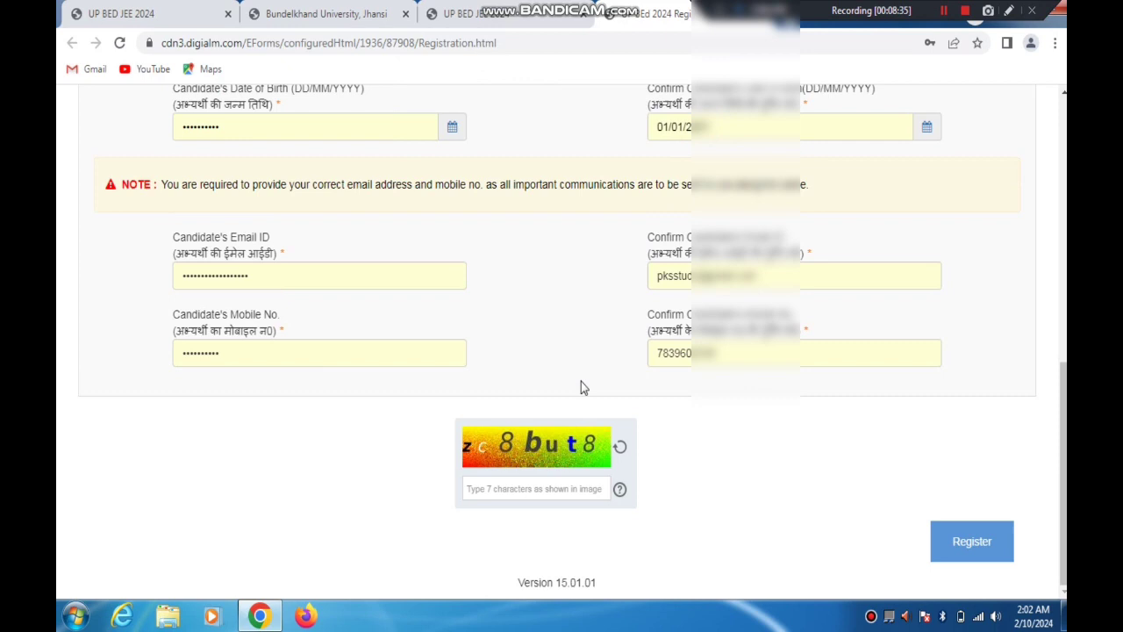
left_click(496, 488)
type("zc8but8")
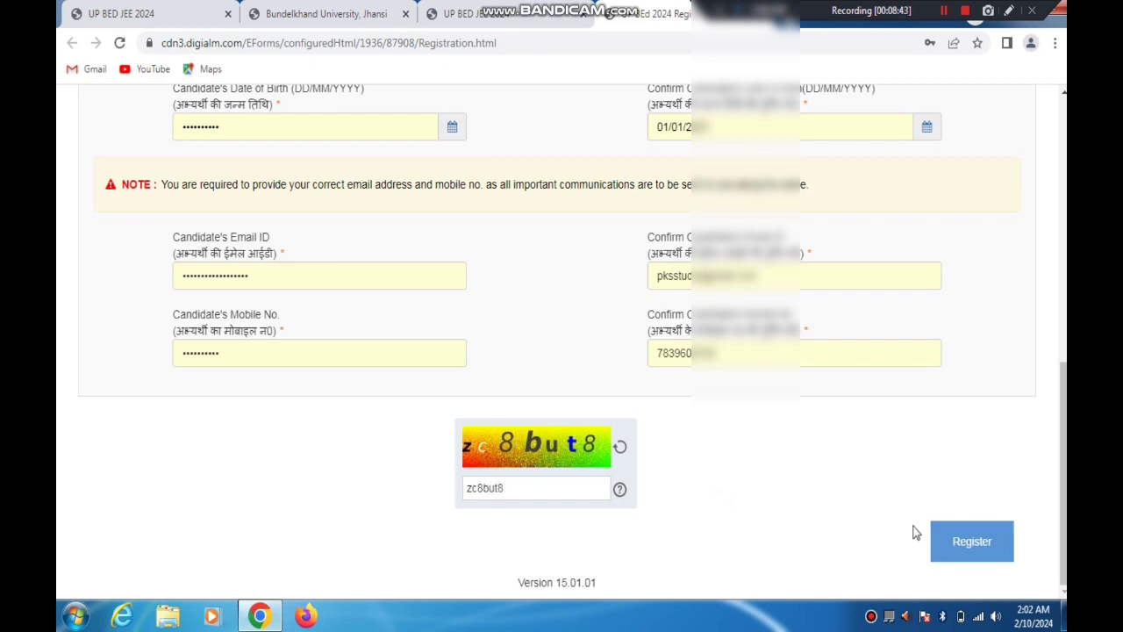
left_click(960, 545)
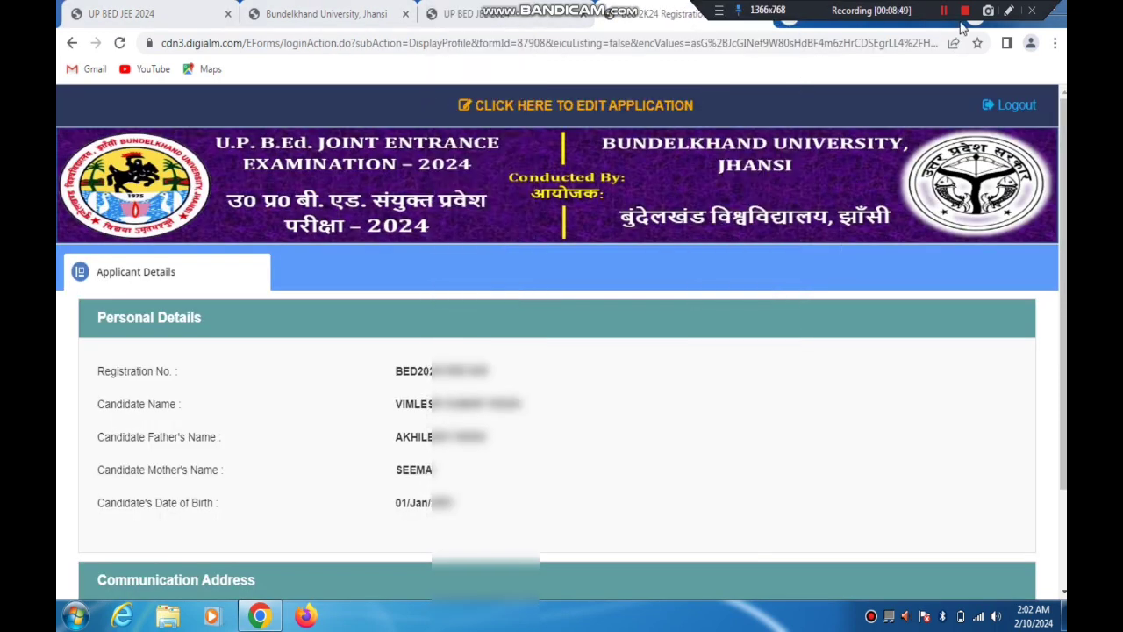
Point out the Click Here to Edit Application link with a temporary red arrow and open the application for editing
left_click(1009, 11)
mouse_move(185, 414)
left_mouse_down()
mouse_move(205, 366)
mouse_move(441, 93)
mouse_move(463, 112)
mouse_move(457, 102)
left_mouse_up()
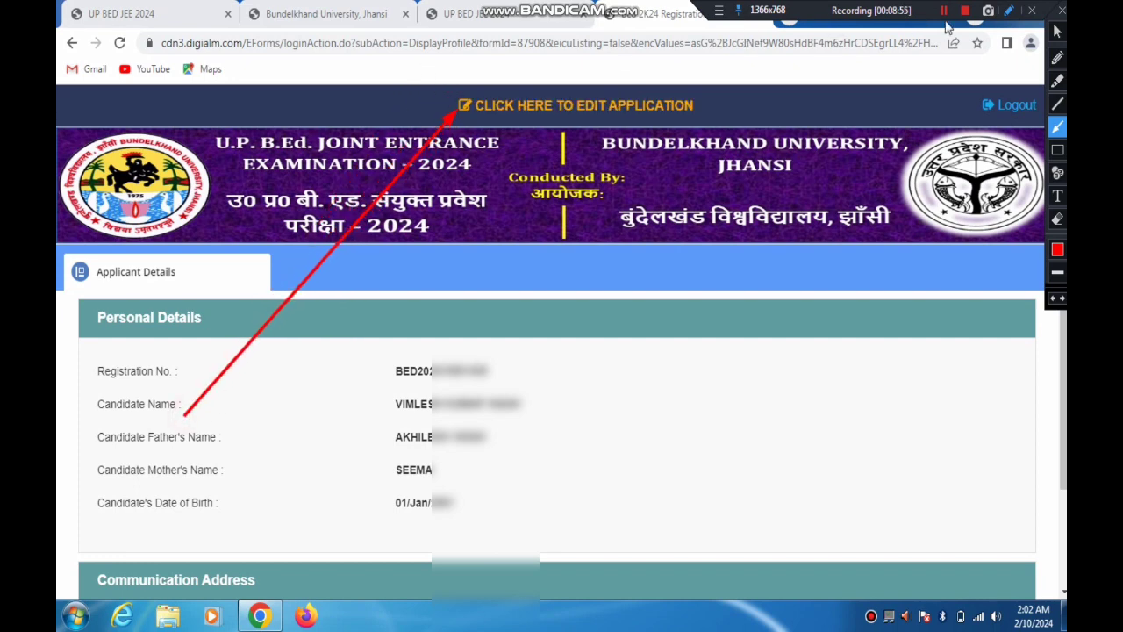
left_click(1062, 12)
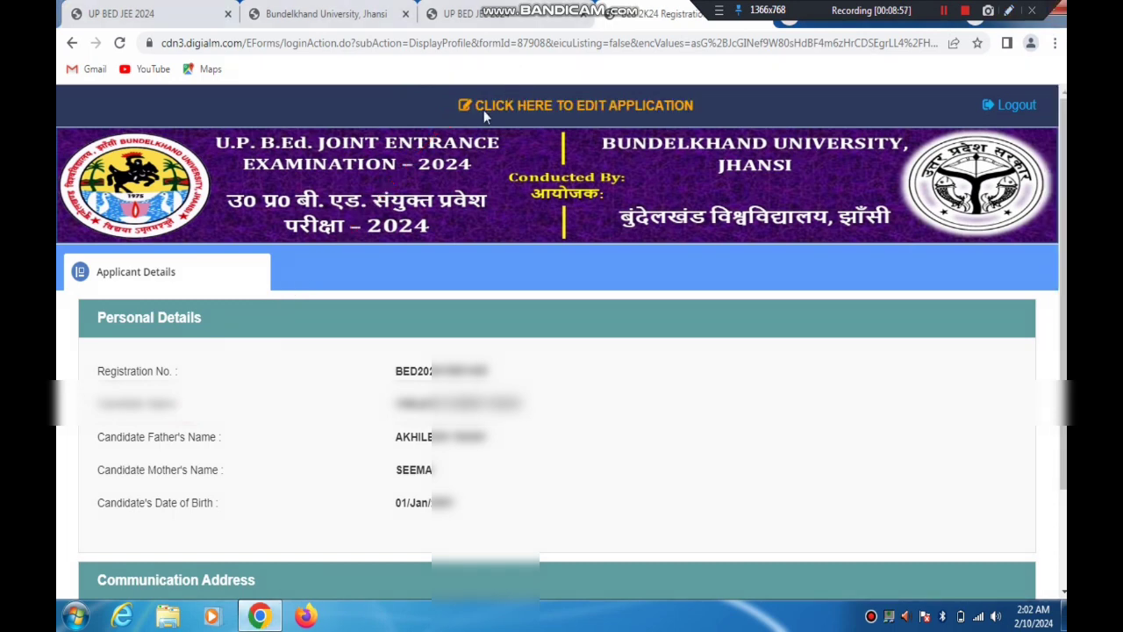
left_click(466, 109)
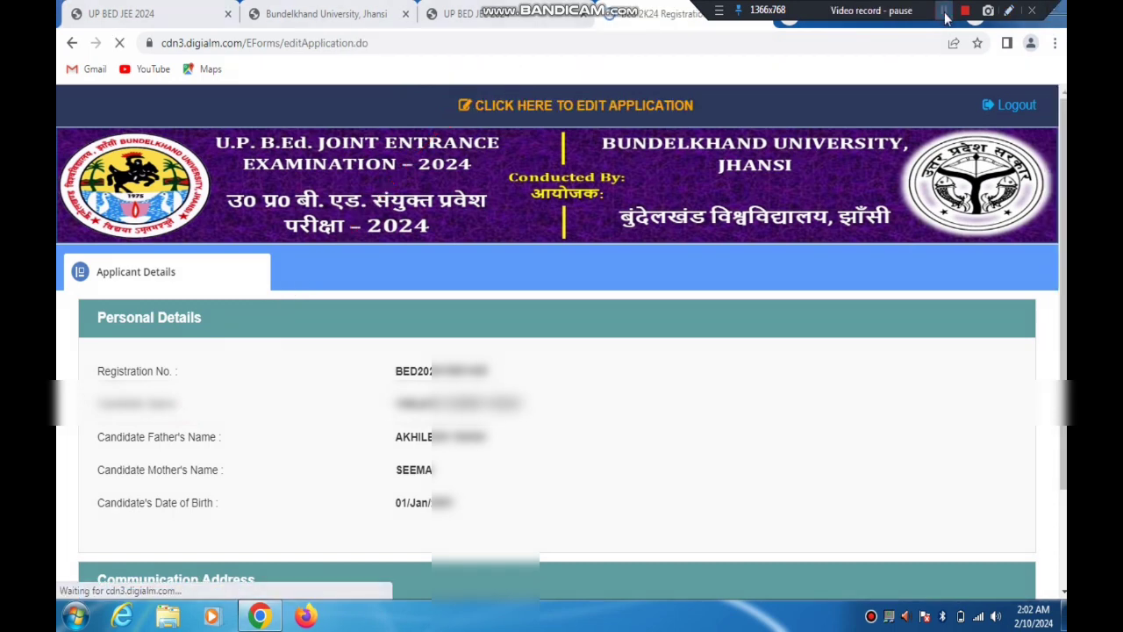
left_click(946, 18)
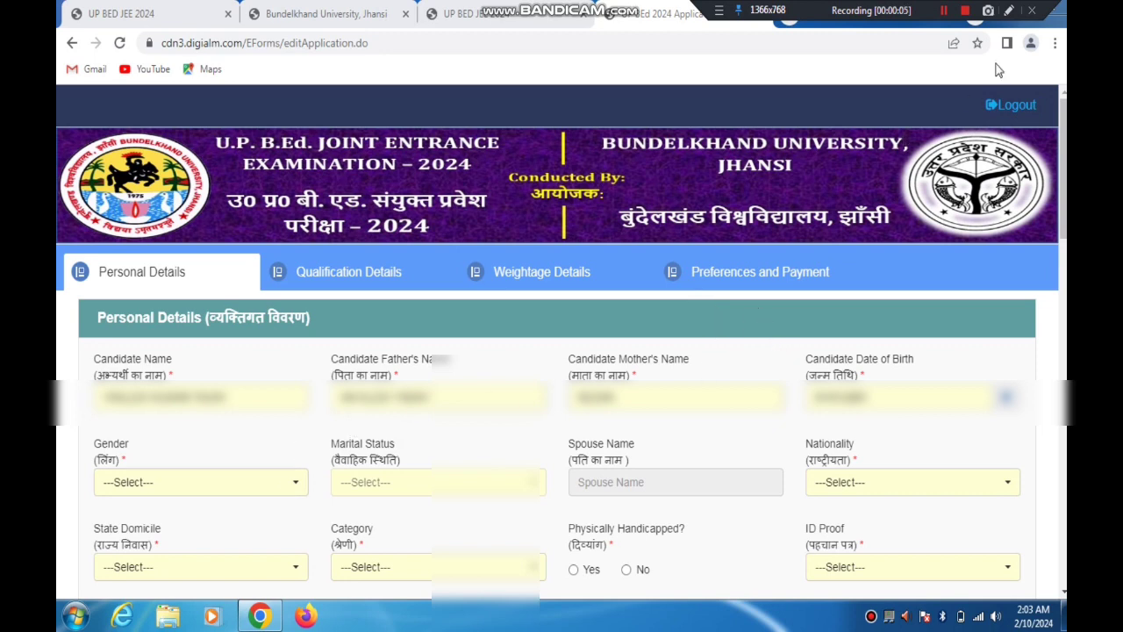
Mark the Gender field in the Personal Details section with a temporary red arrow and clear the arrow
left_click(1009, 10)
left_click_drag(256, 446, 168, 485)
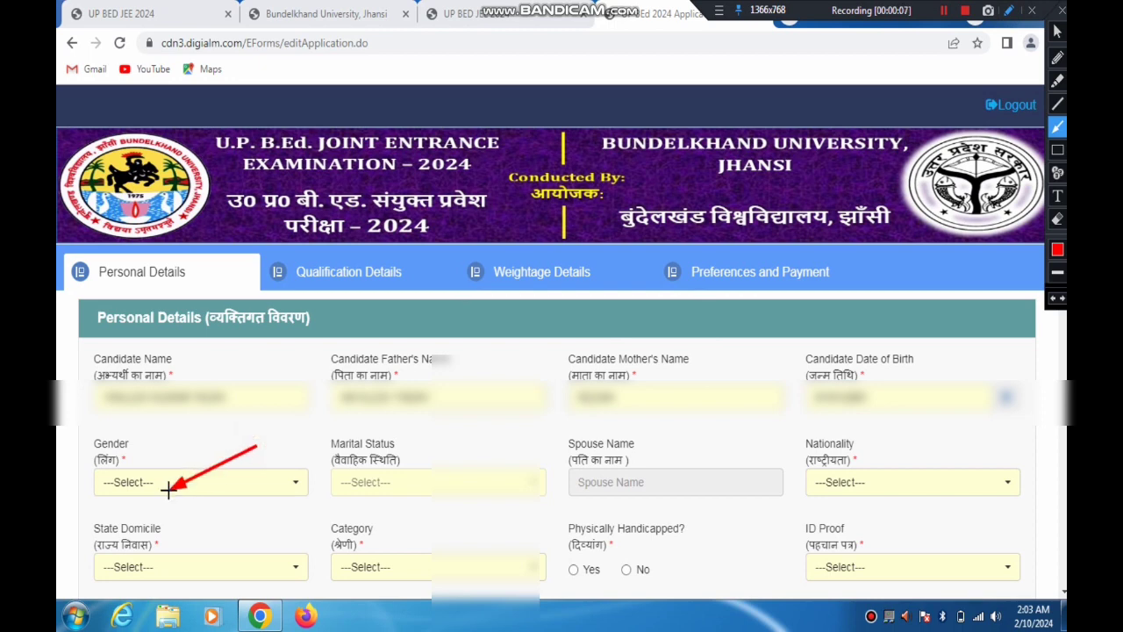
left_click(1009, 10)
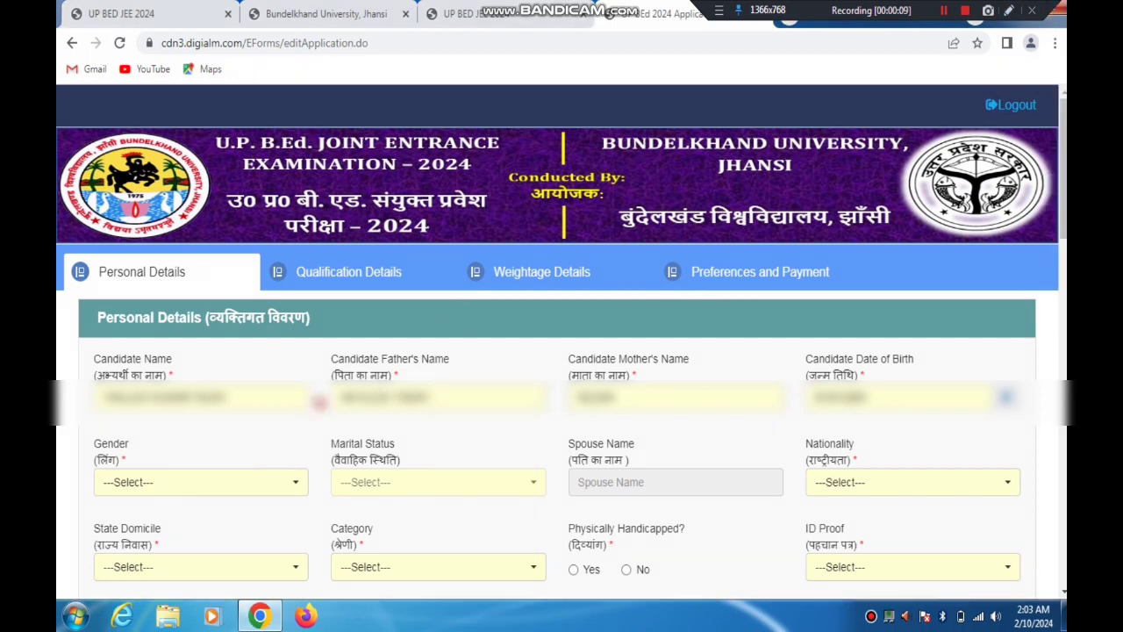
Set the candidate's Gender to Male and the Marital Status to Unmarried
left_click(176, 487)
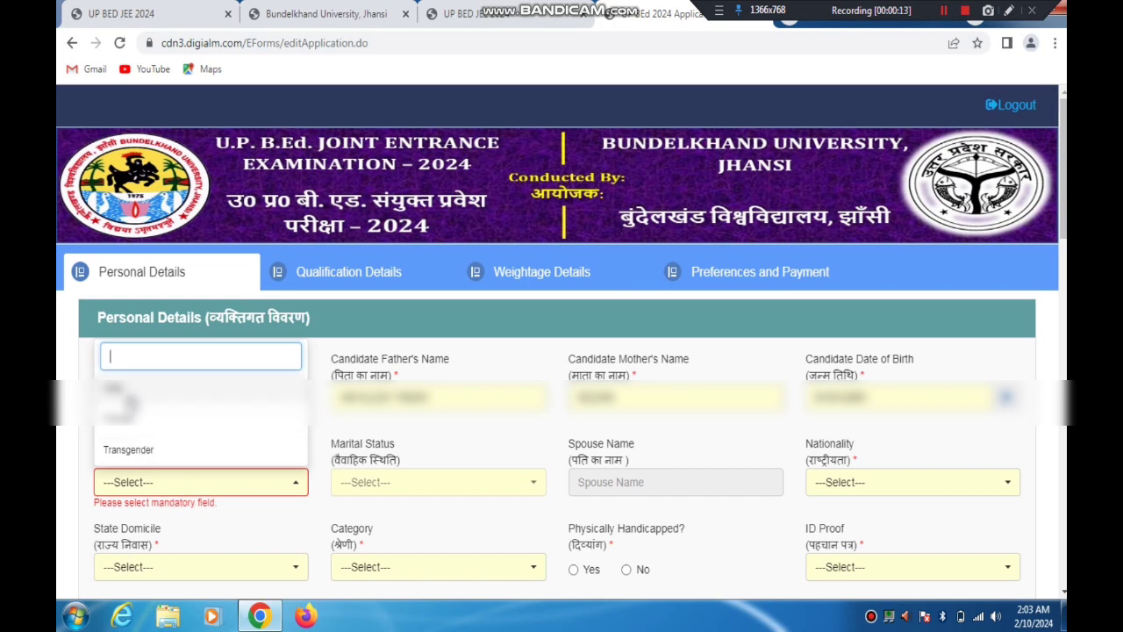
left_click(127, 390)
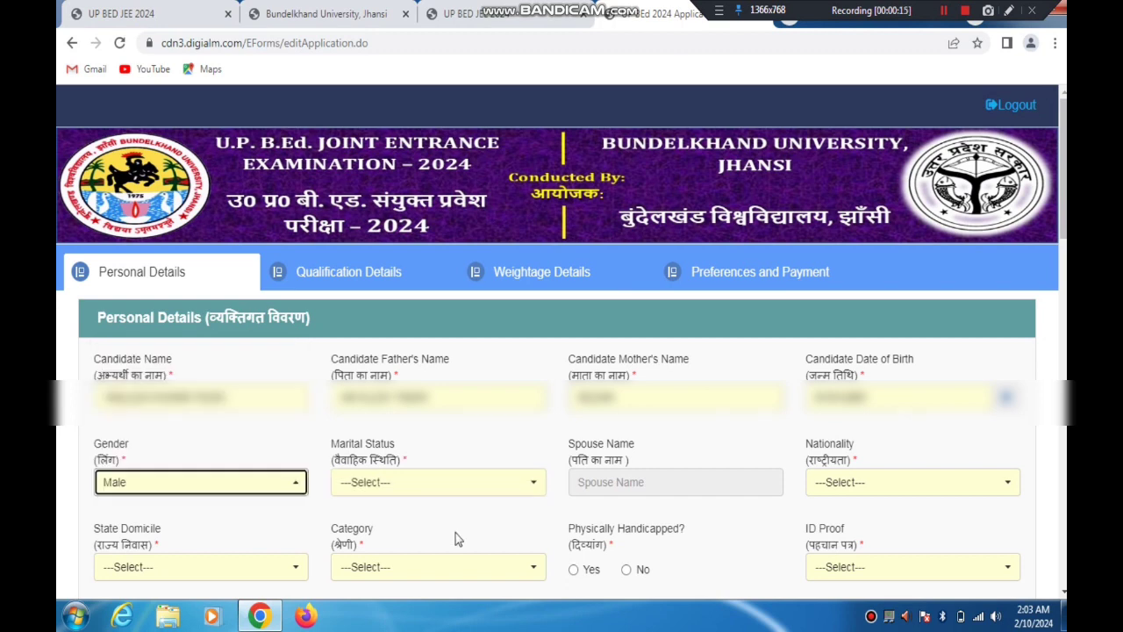
left_click(387, 482)
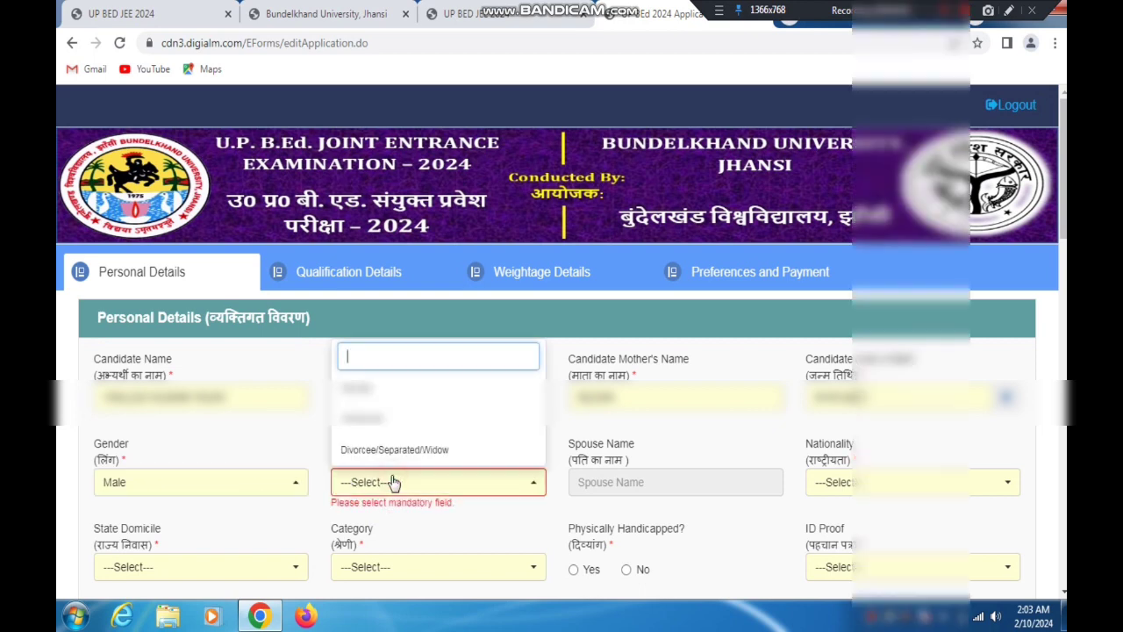
left_click(375, 419)
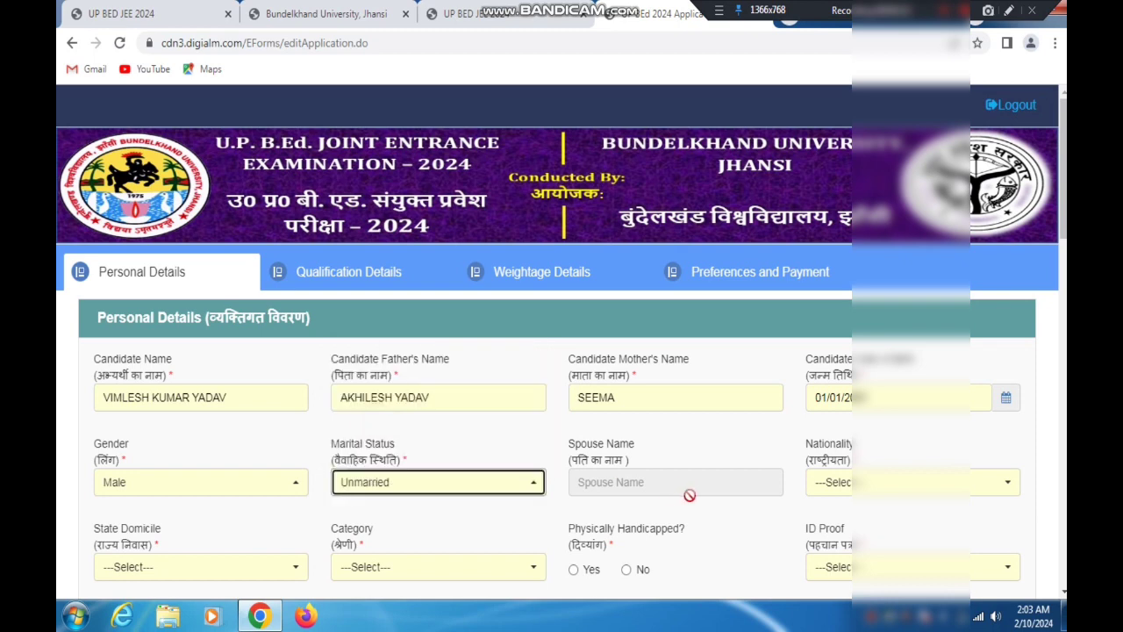
Try Married as the Marital Status to fill in the Spouse Name, and set the status back to Unmarried
left_click(430, 488)
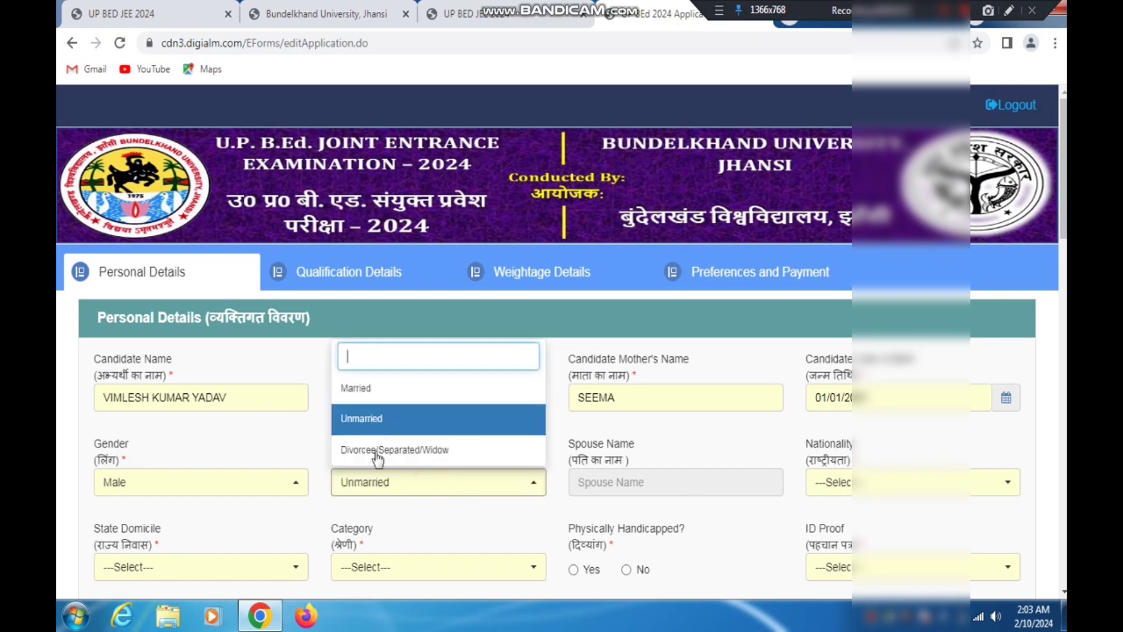
left_click(360, 390)
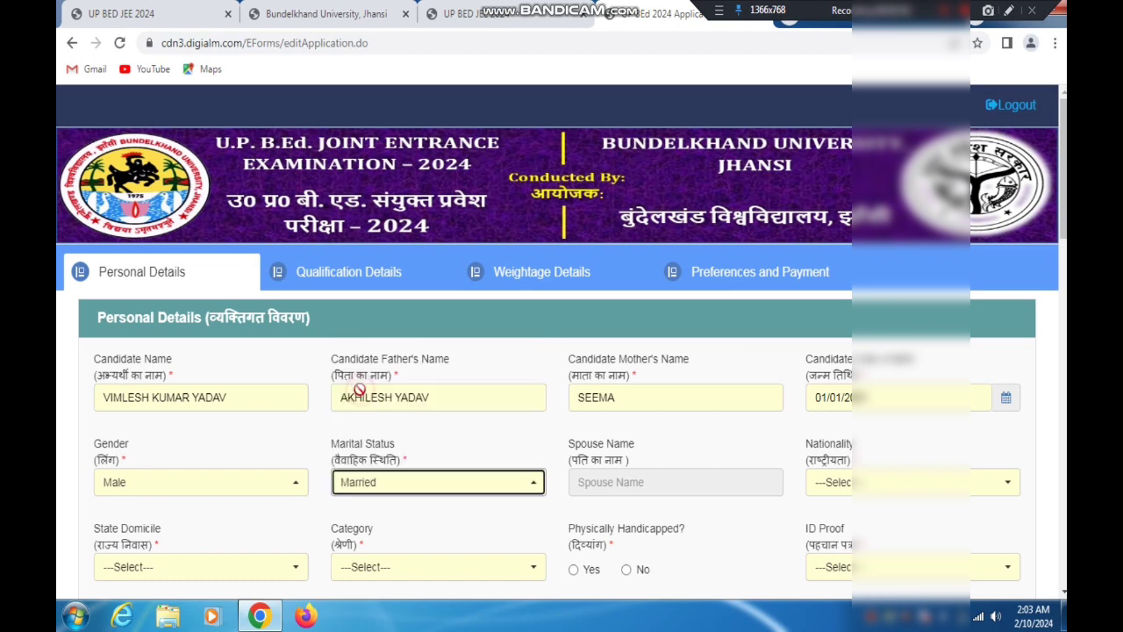
left_click(609, 484)
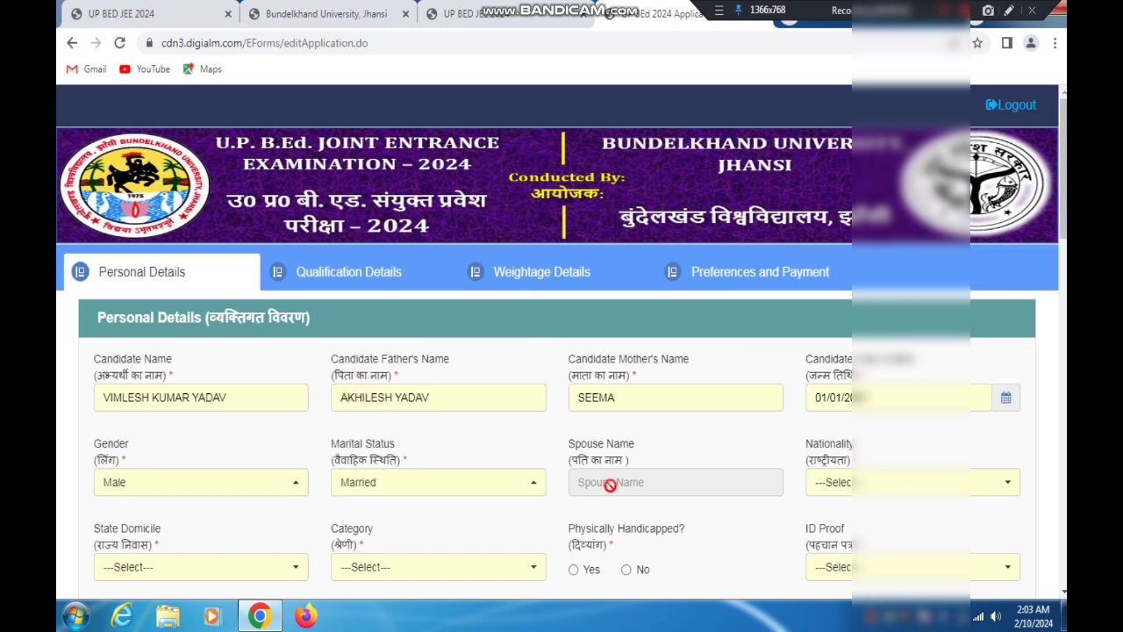
left_click(441, 493)
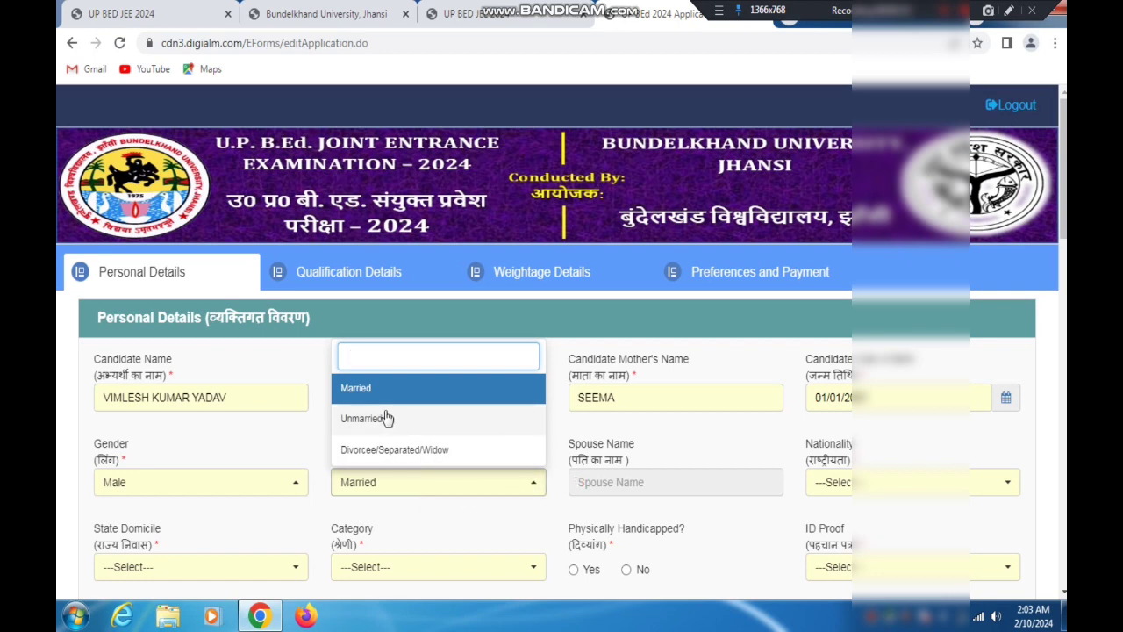
left_click(365, 393)
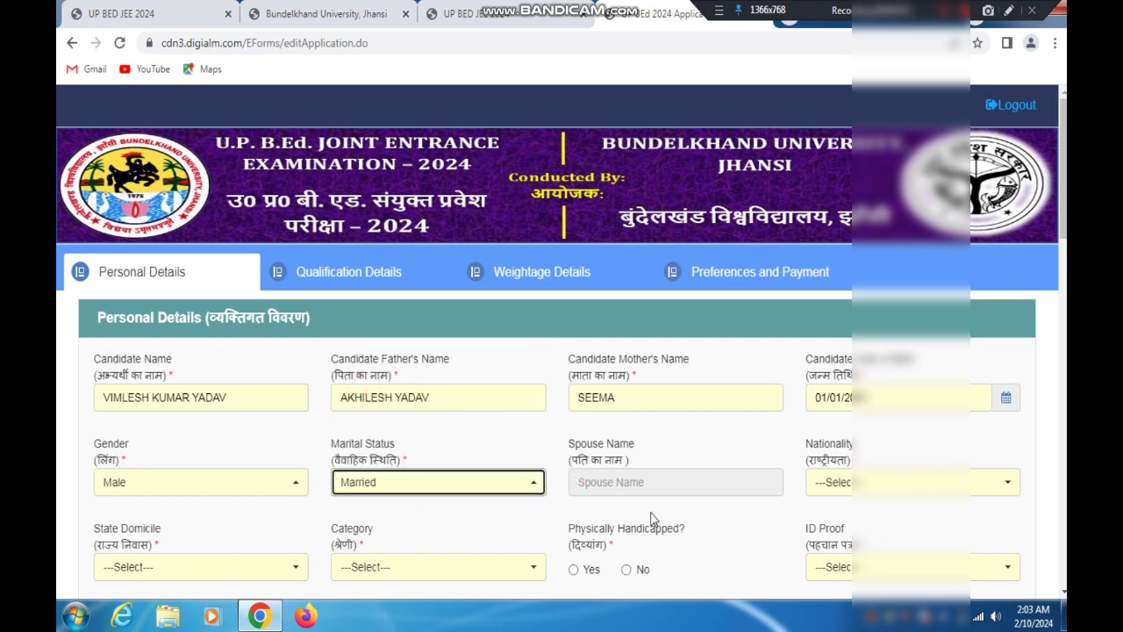
left_click(605, 469)
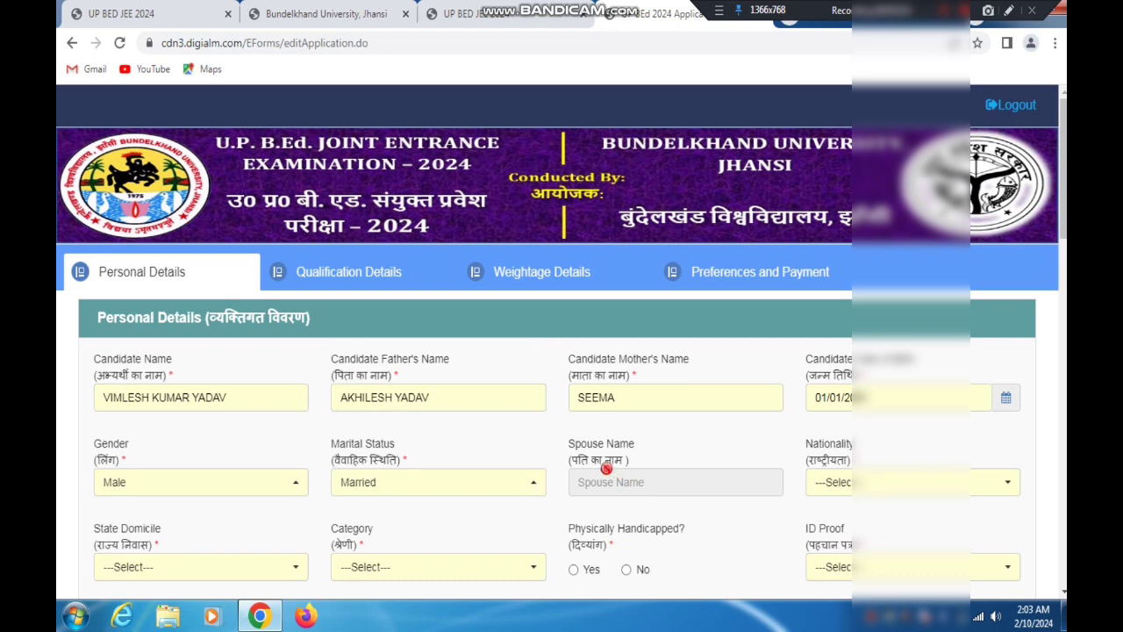
left_click(496, 492)
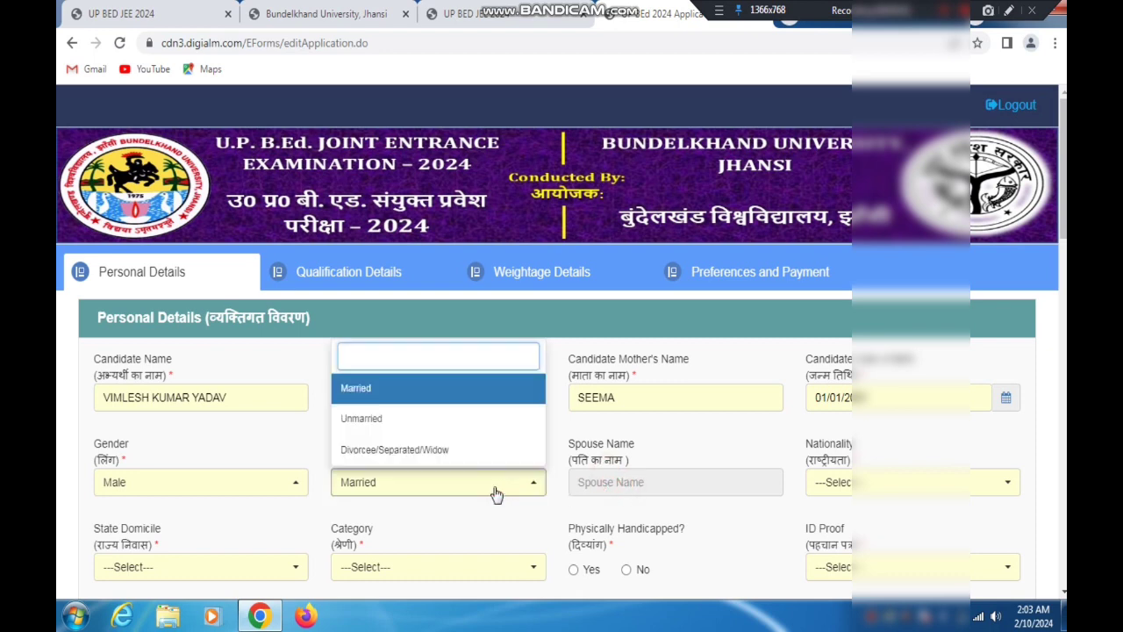
left_click(377, 418)
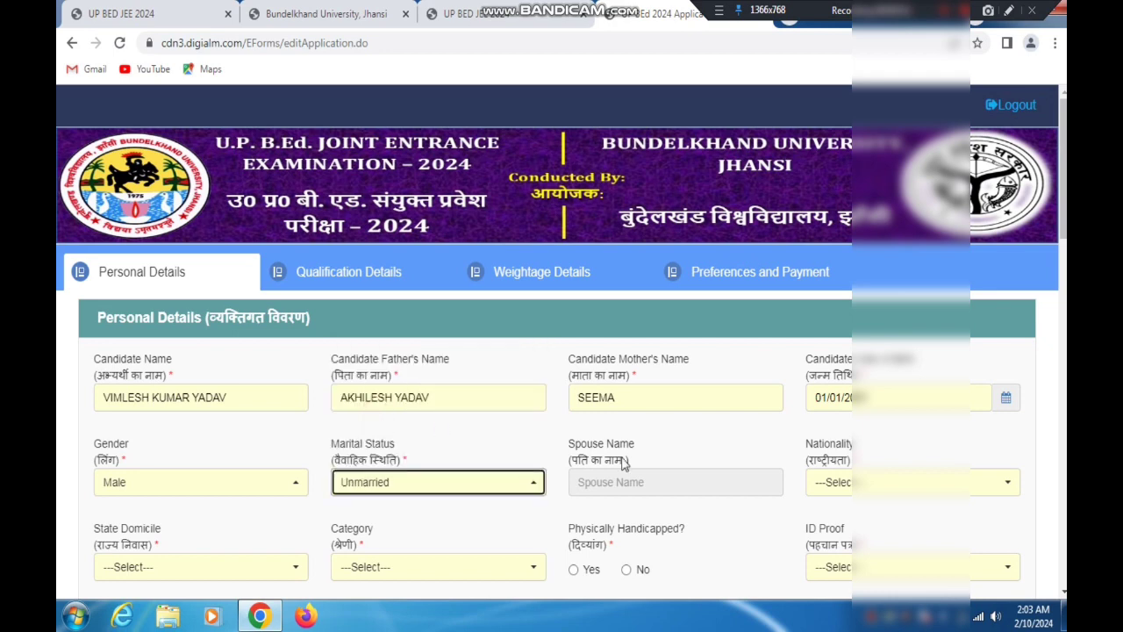
Set the Nationality to Indian and the State Domicile to UP
left_click(867, 485)
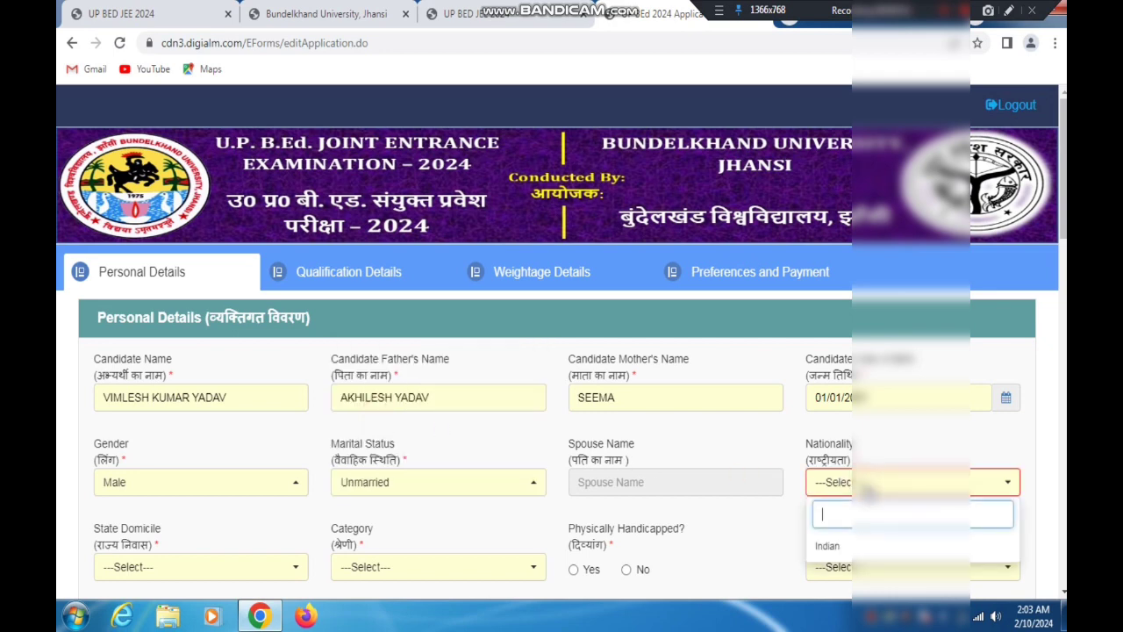
left_click(828, 545)
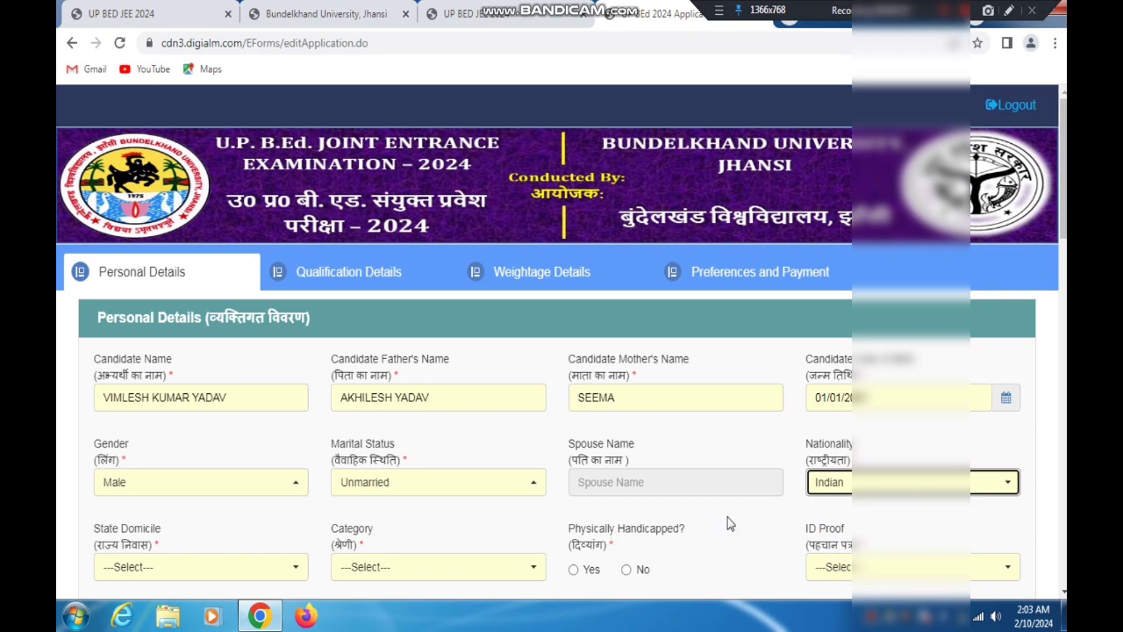
left_click(155, 562)
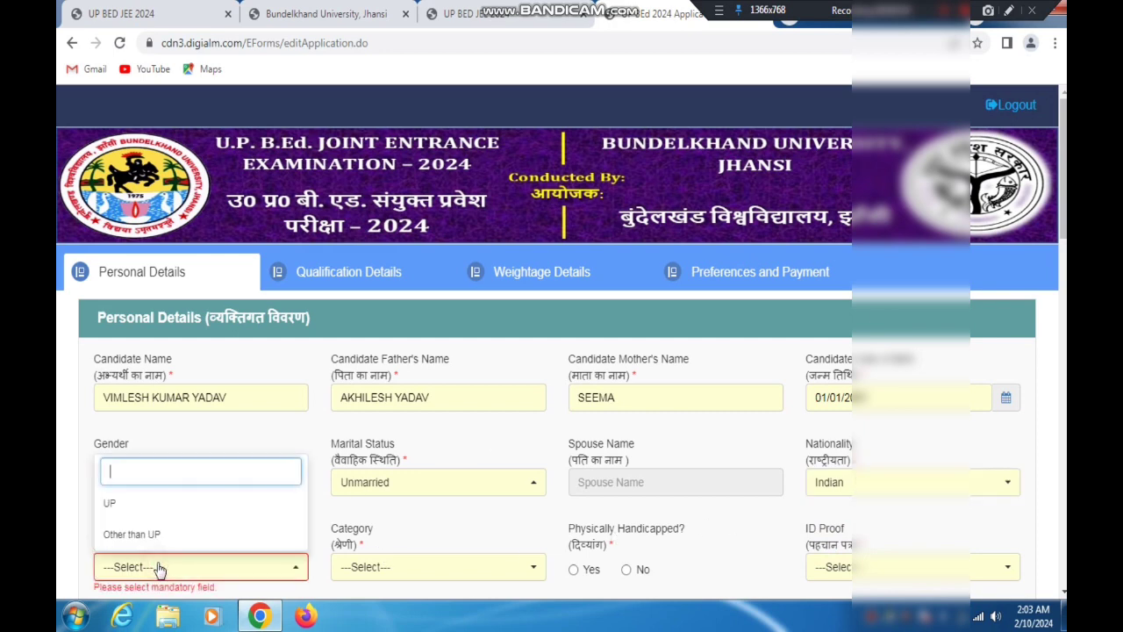
left_click(128, 507)
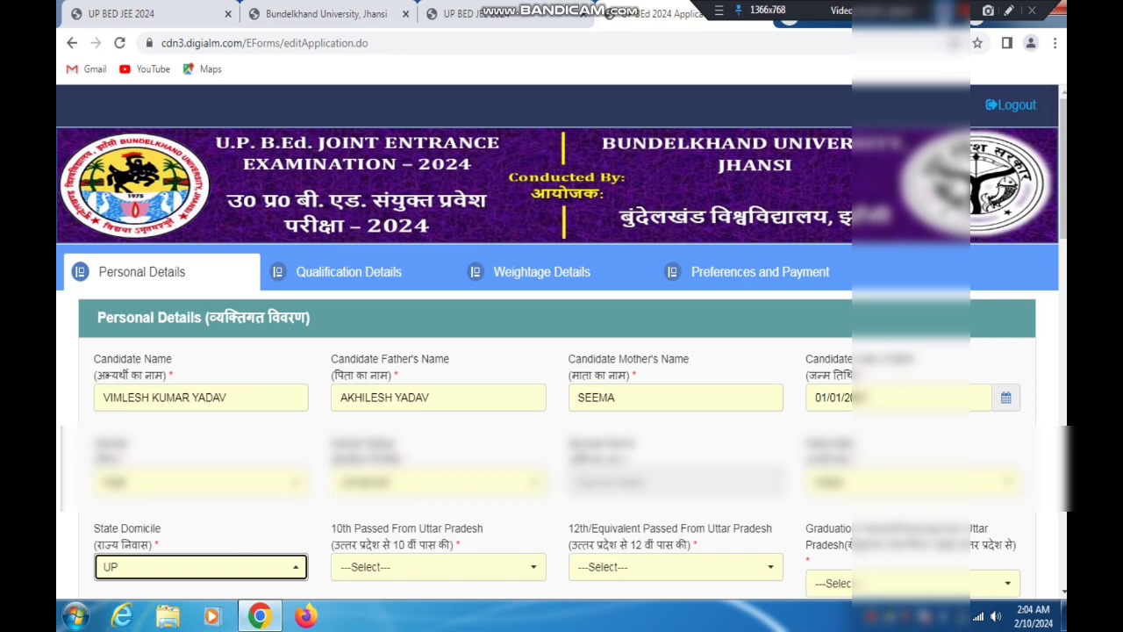
Point out the 10th Passed From Uttar Pradesh field with a temporary red arrow and set it to Yes
scroll(842, 105, "down", 5)
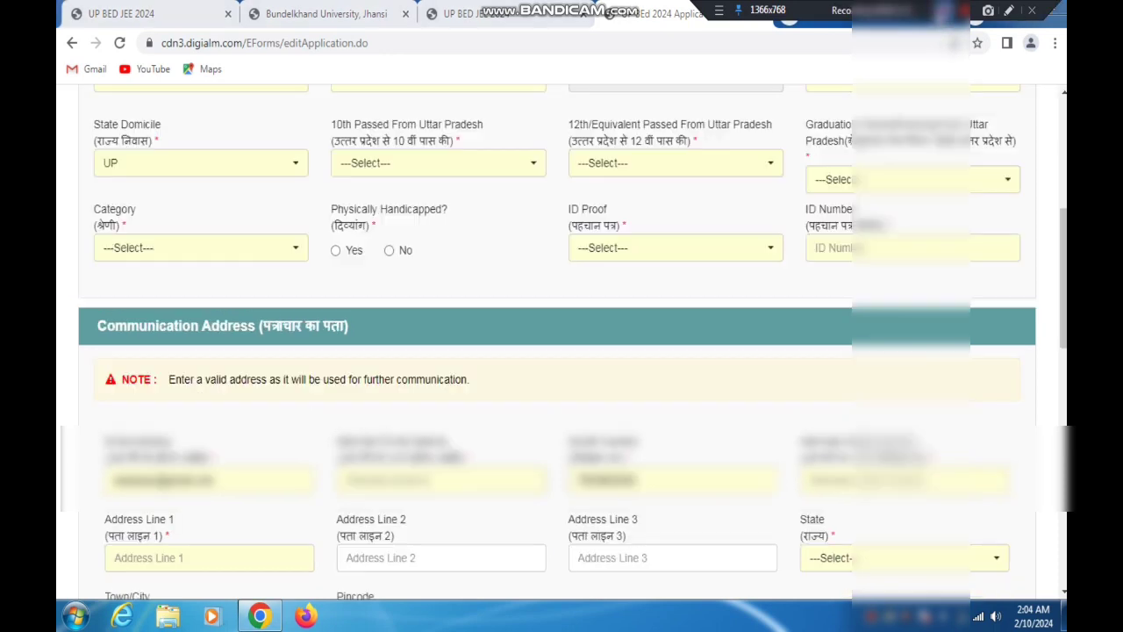
left_click(1008, 10)
left_click_drag(555, 96, 436, 148)
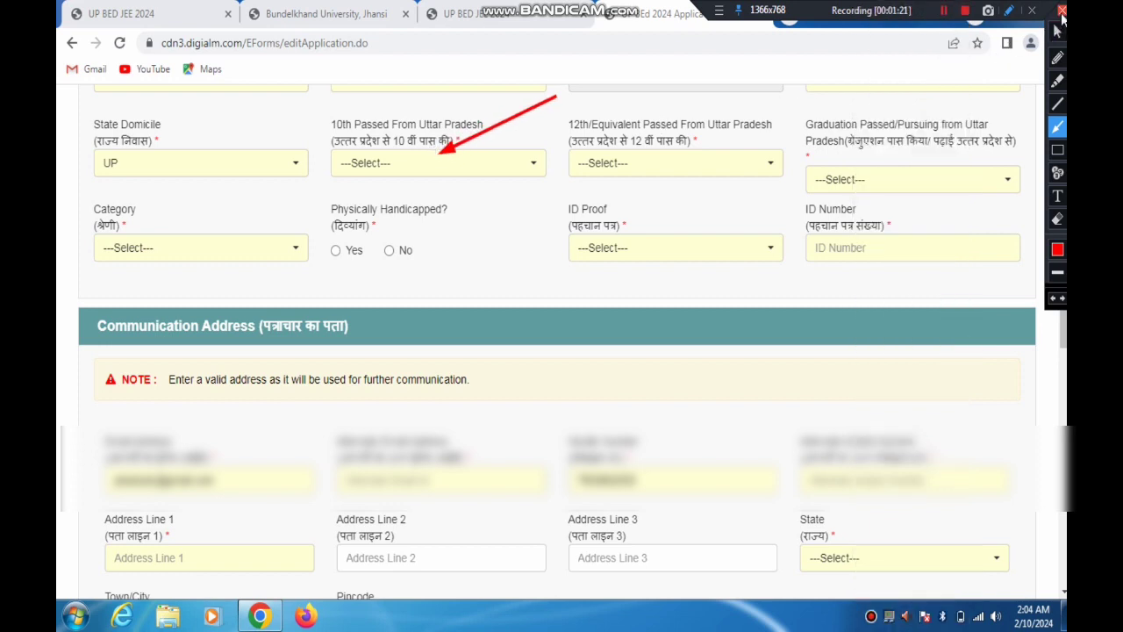
left_click(1062, 10)
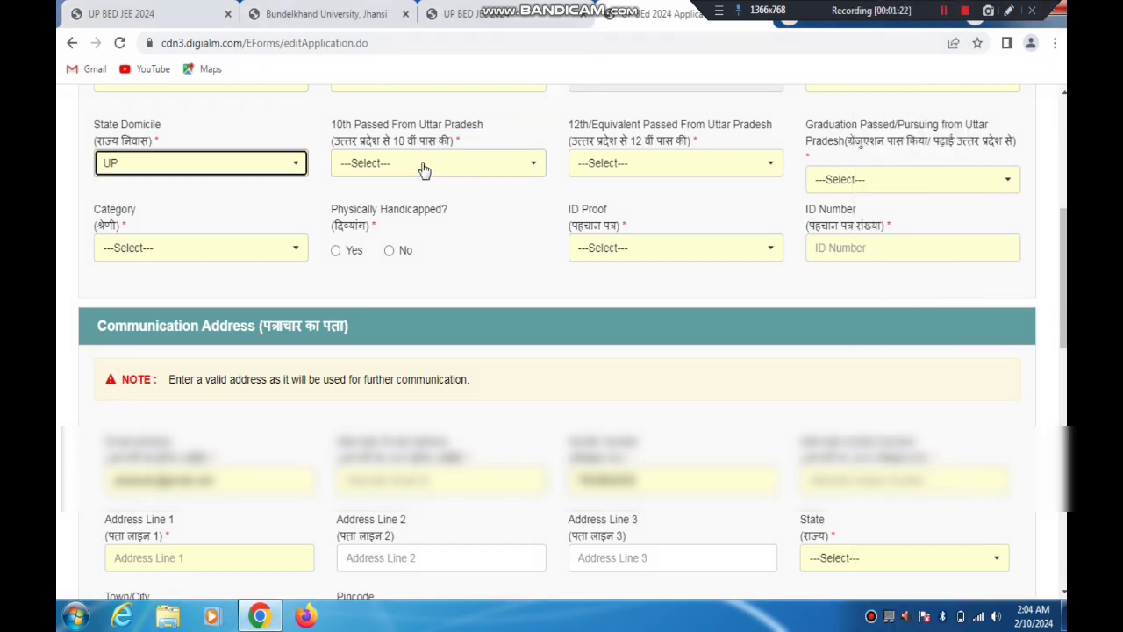
left_click(423, 168)
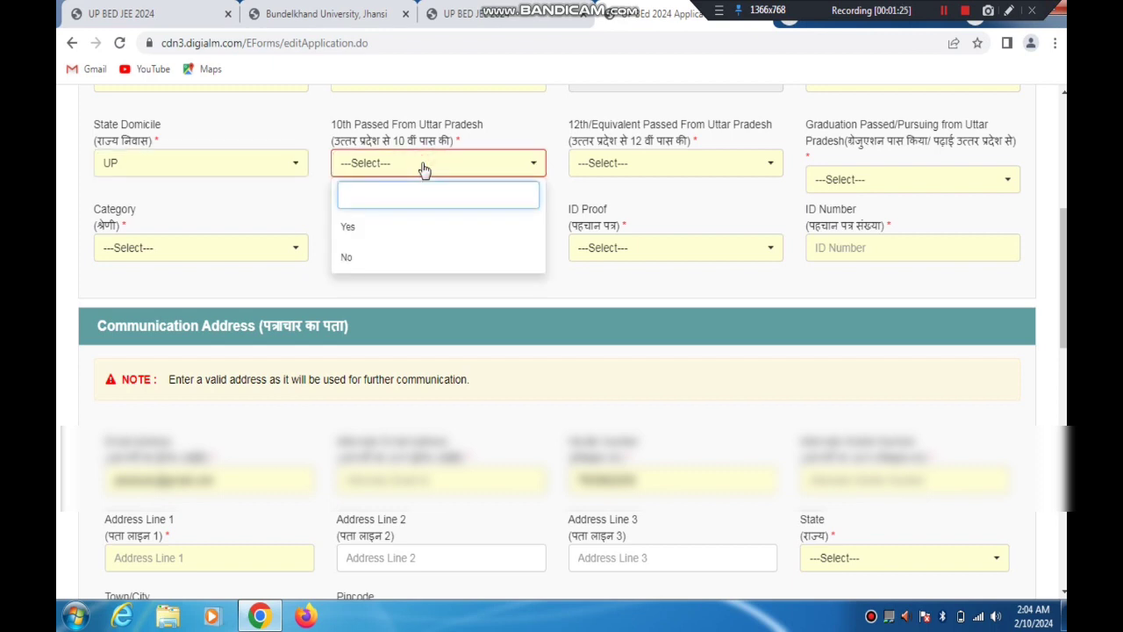
left_click(356, 227)
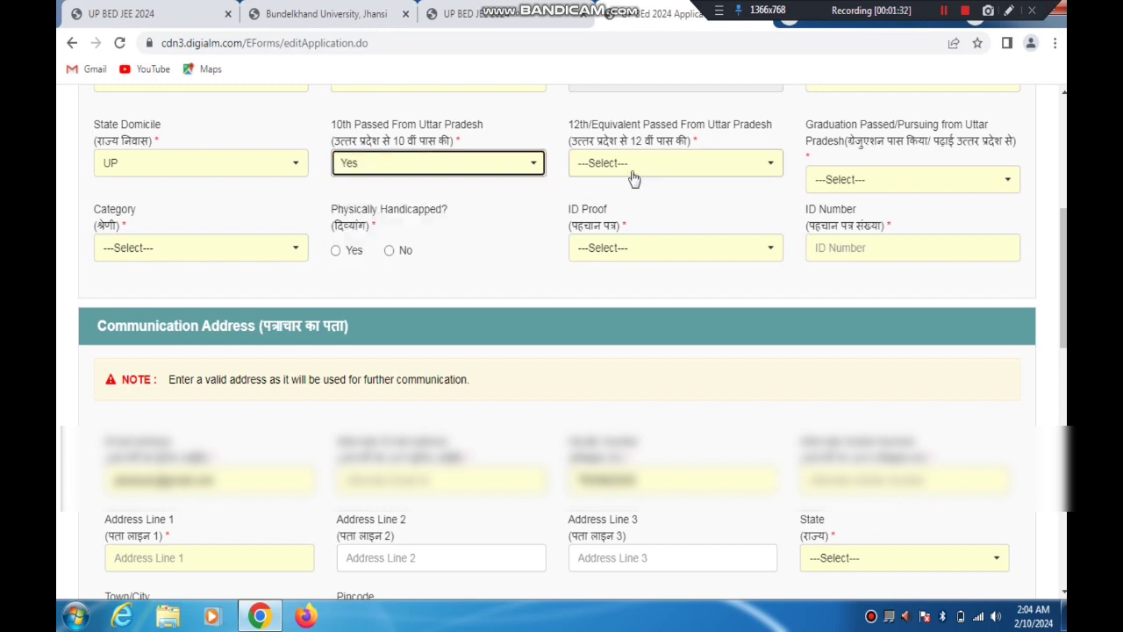
Answer Yes for both 12th/Equivalent Passed From Uttar Pradesh and Graduation Passed/Pursuing from Uttar Pradesh
left_click_drag(590, 142, 688, 147)
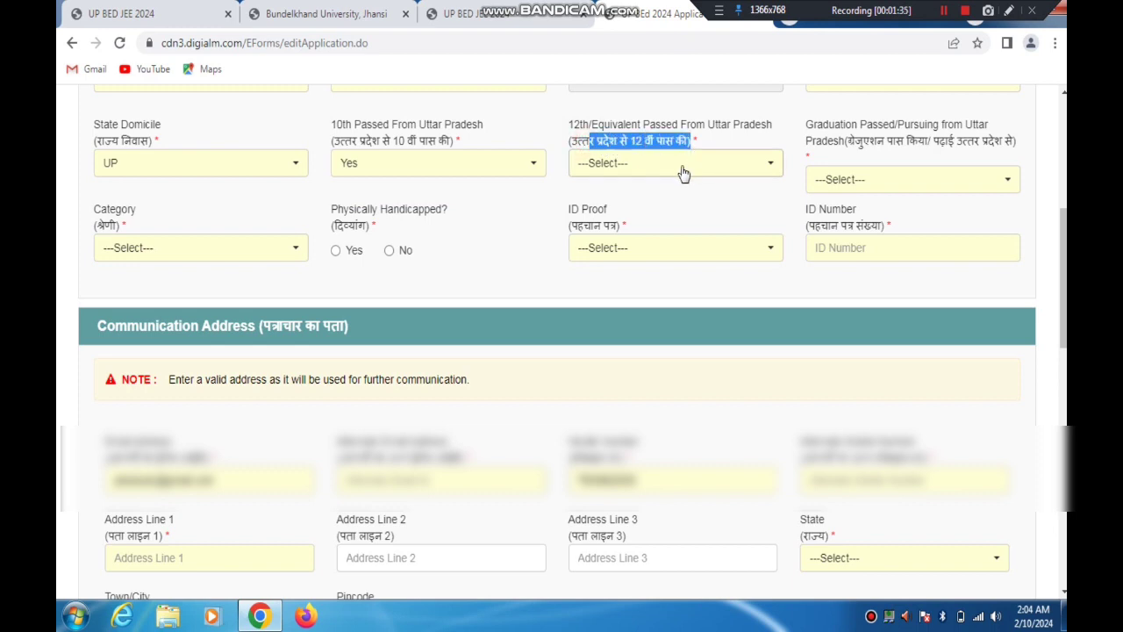
left_click(677, 168)
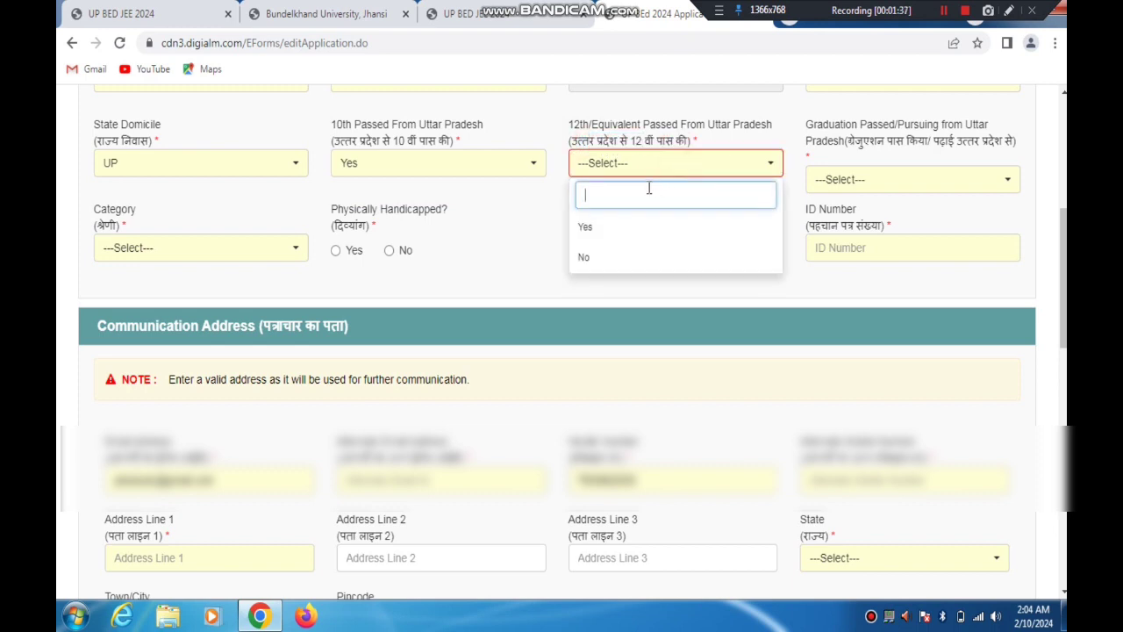
left_click(589, 226)
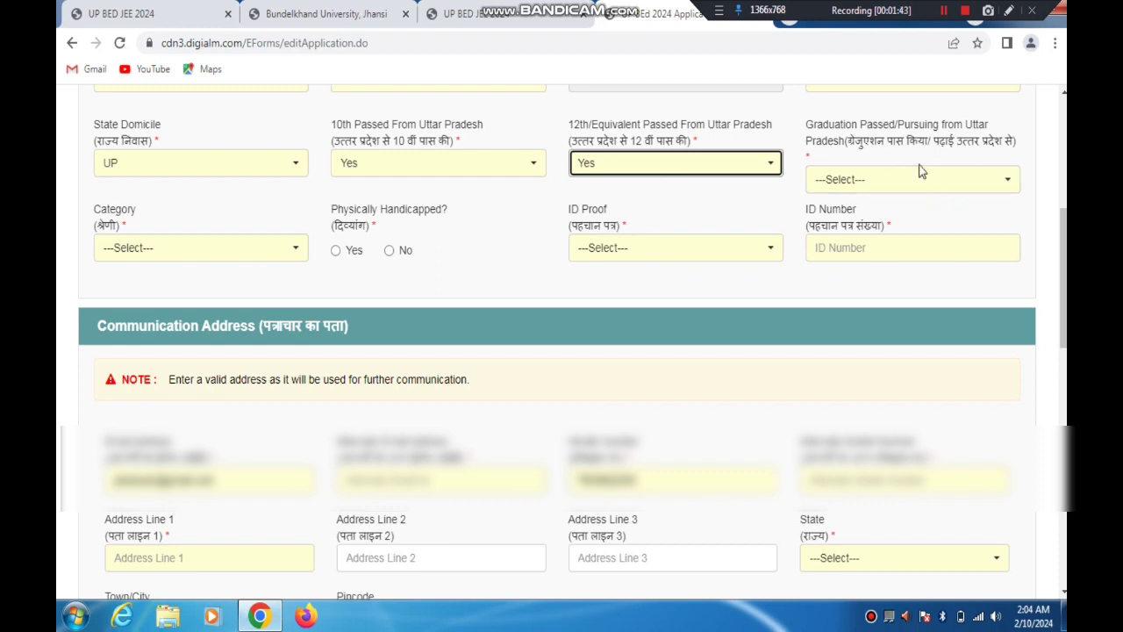
left_click(899, 180)
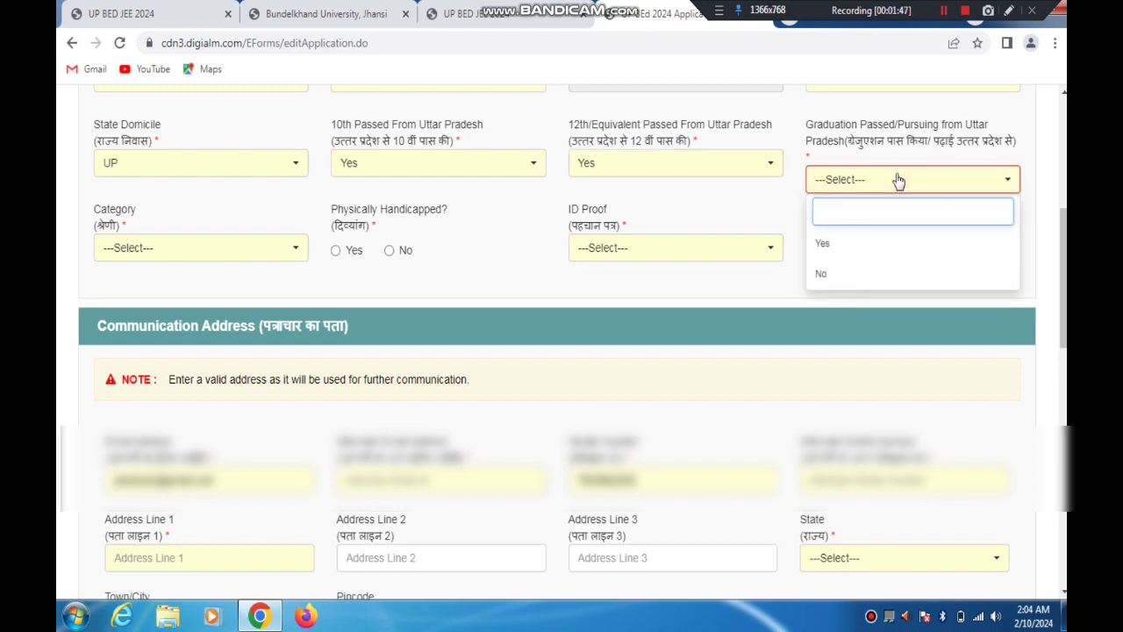
left_click(824, 244)
Try General as the Category and answer Yes to belonging to the Economically Weaker Section
left_click(238, 250)
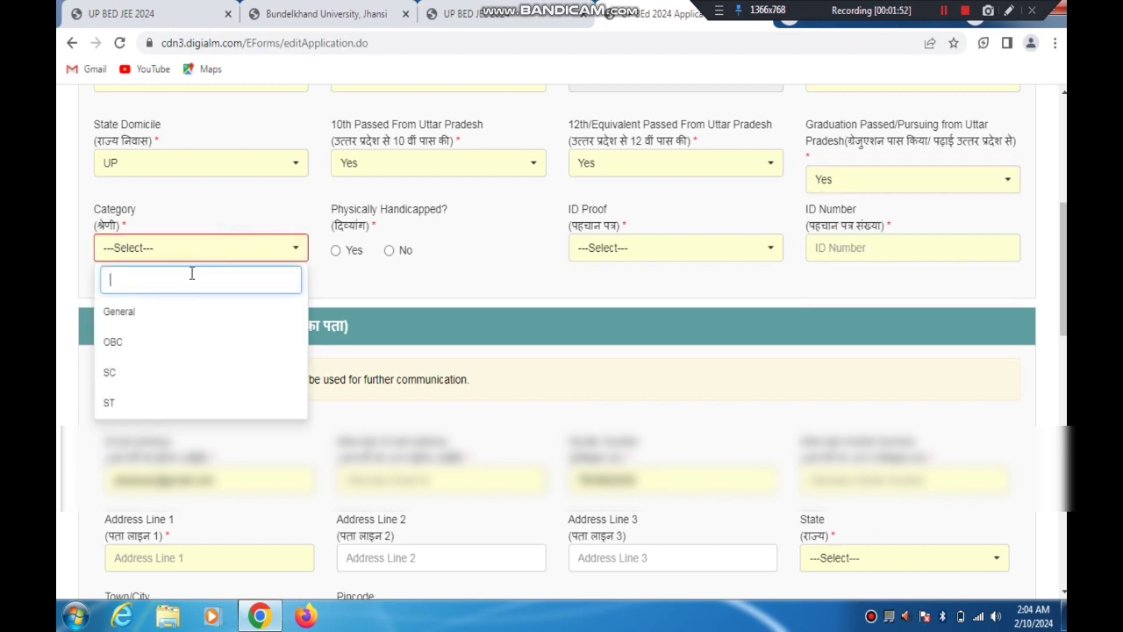
left_click(123, 315)
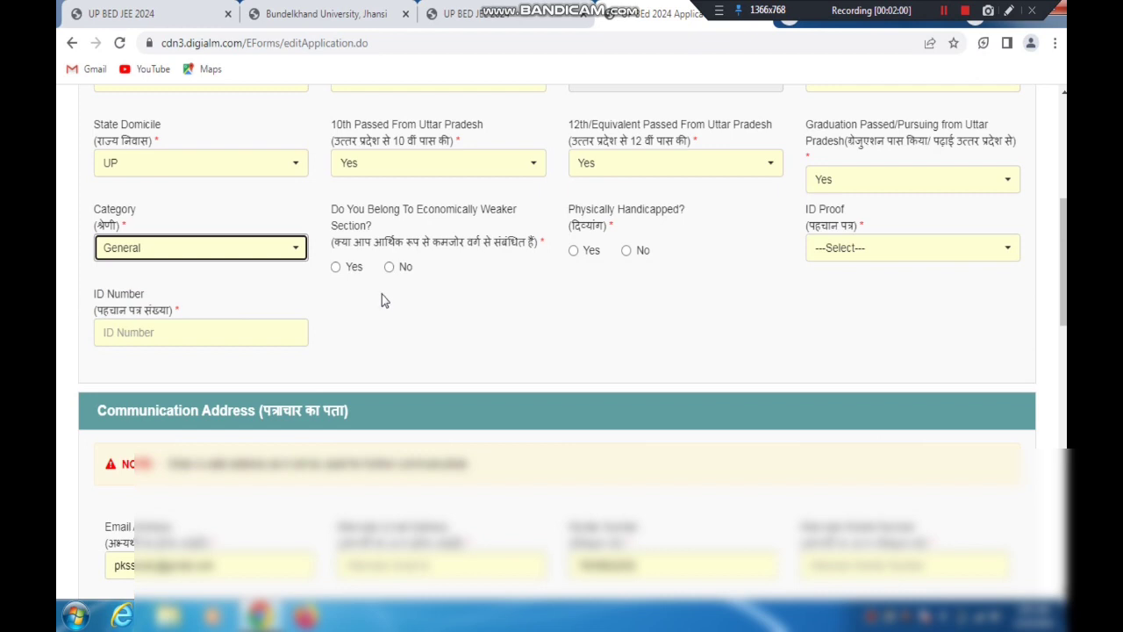
left_click_drag(363, 254, 495, 246)
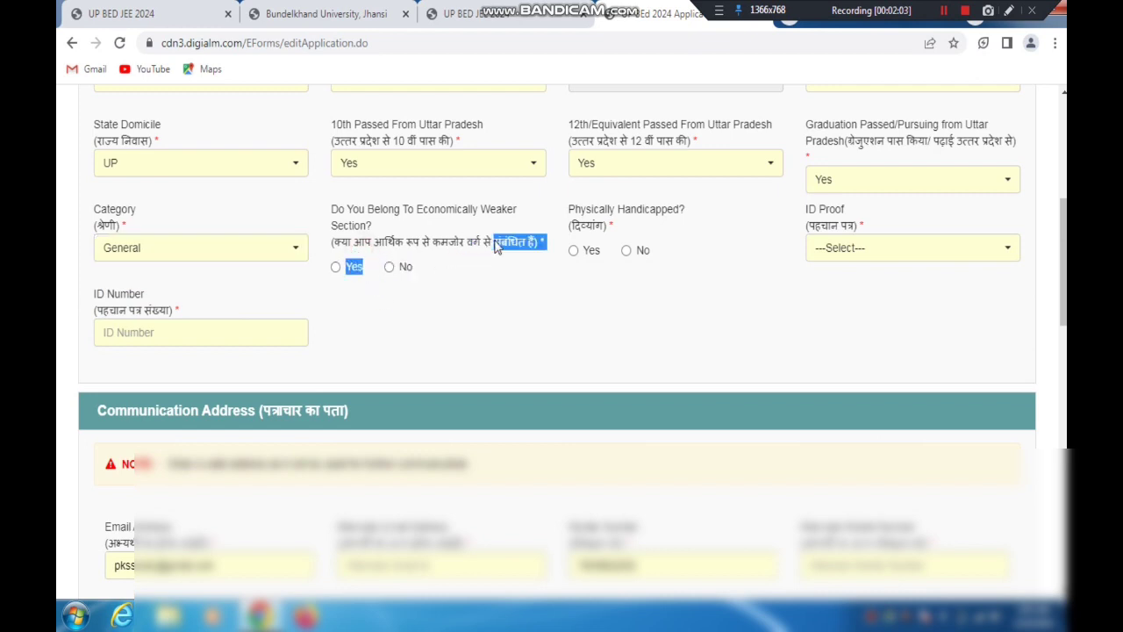
left_click(335, 267)
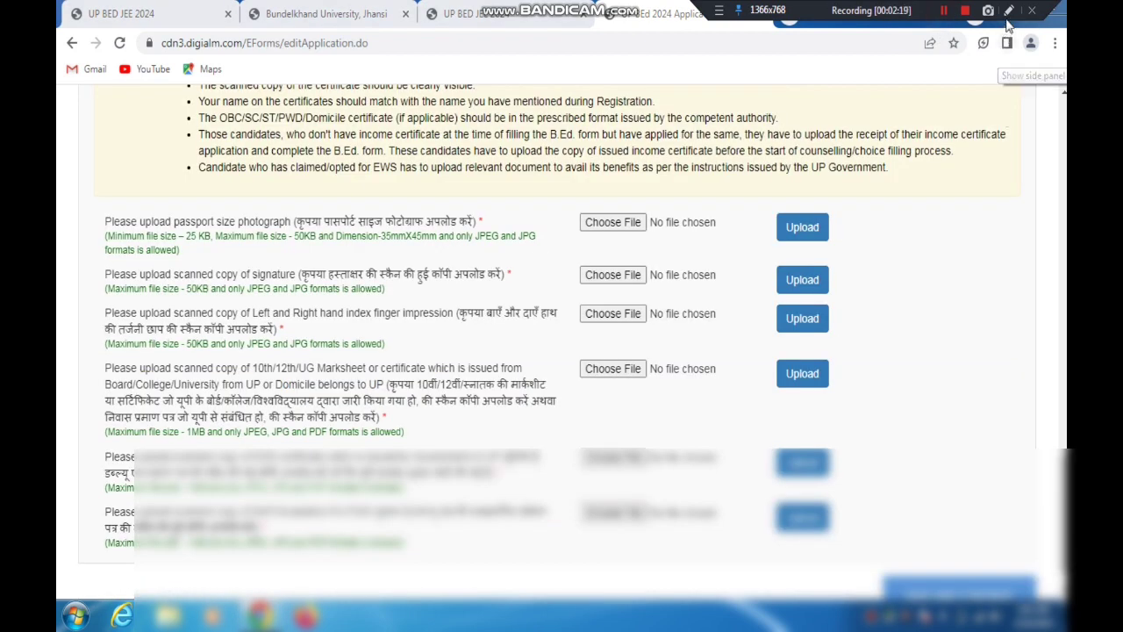
Point out the EWS certificate and Self Declaration For EWS uploads with a temporary red arrow
left_click(1008, 10)
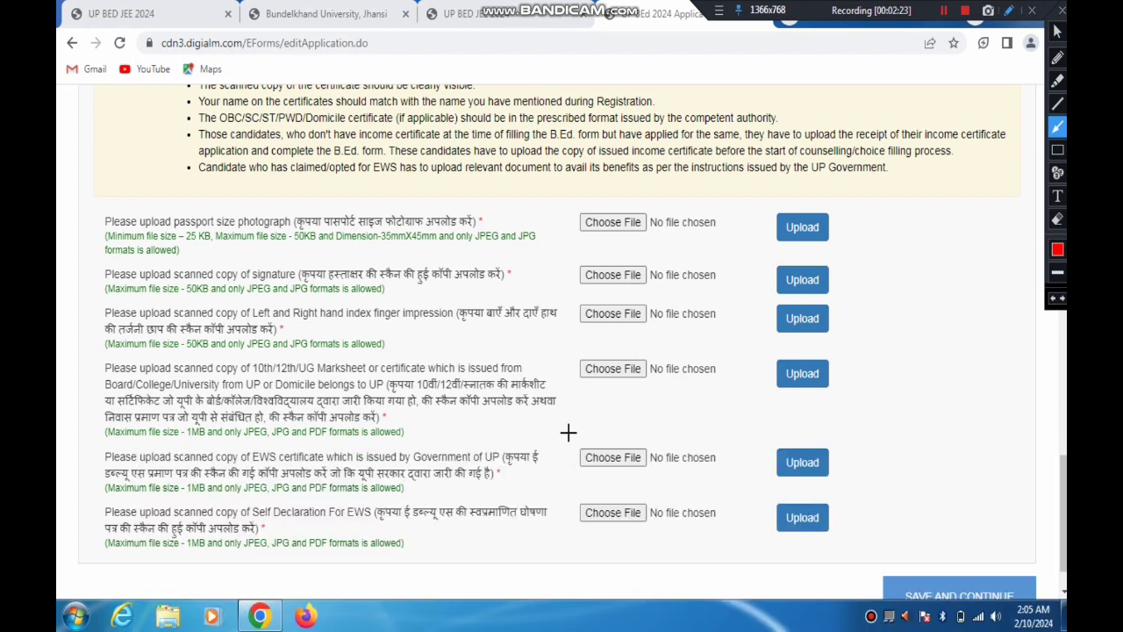
left_click_drag(687, 451, 191, 451)
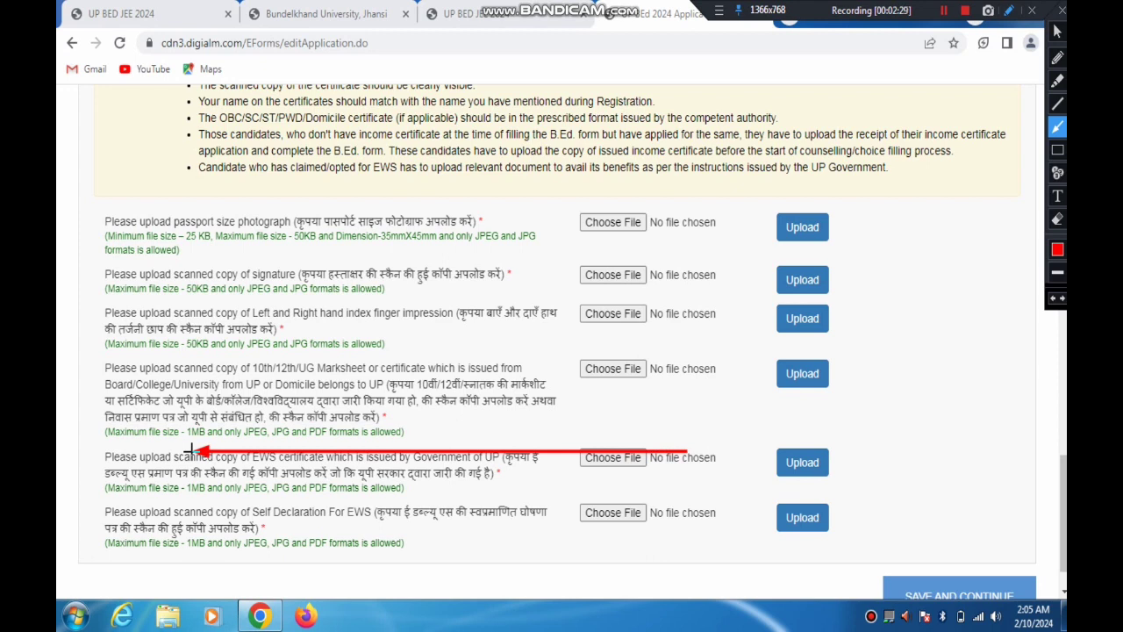
mouse_move(192, 451)
left_mouse_down()
mouse_move(355, 491)
mouse_move(507, 472)
left_mouse_up()
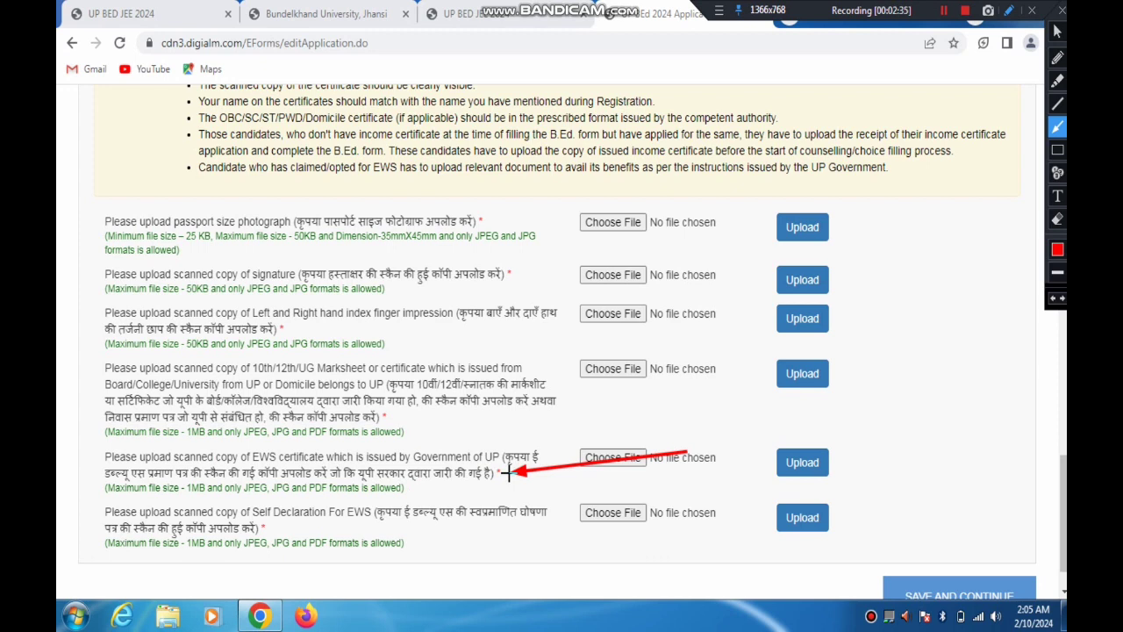
mouse_move(507, 472)
left_mouse_down()
mouse_move(481, 471)
mouse_move(544, 465)
mouse_move(329, 472)
mouse_move(526, 460)
mouse_move(454, 491)
mouse_move(463, 474)
mouse_move(470, 497)
mouse_move(488, 504)
mouse_move(353, 517)
mouse_move(436, 513)
left_mouse_up()
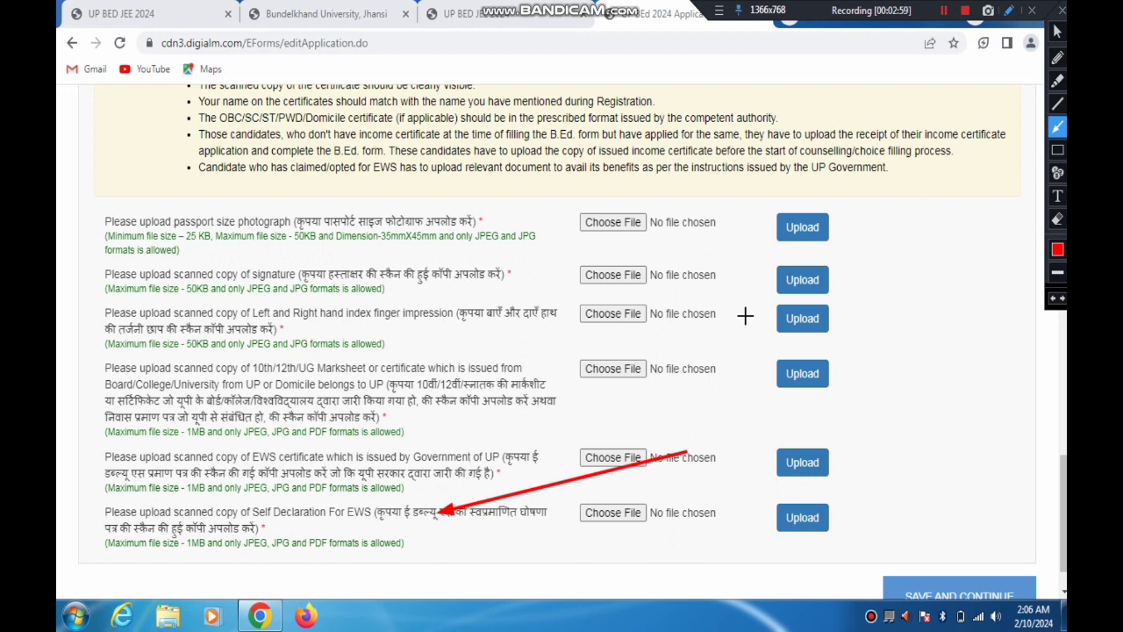
left_click(1063, 10)
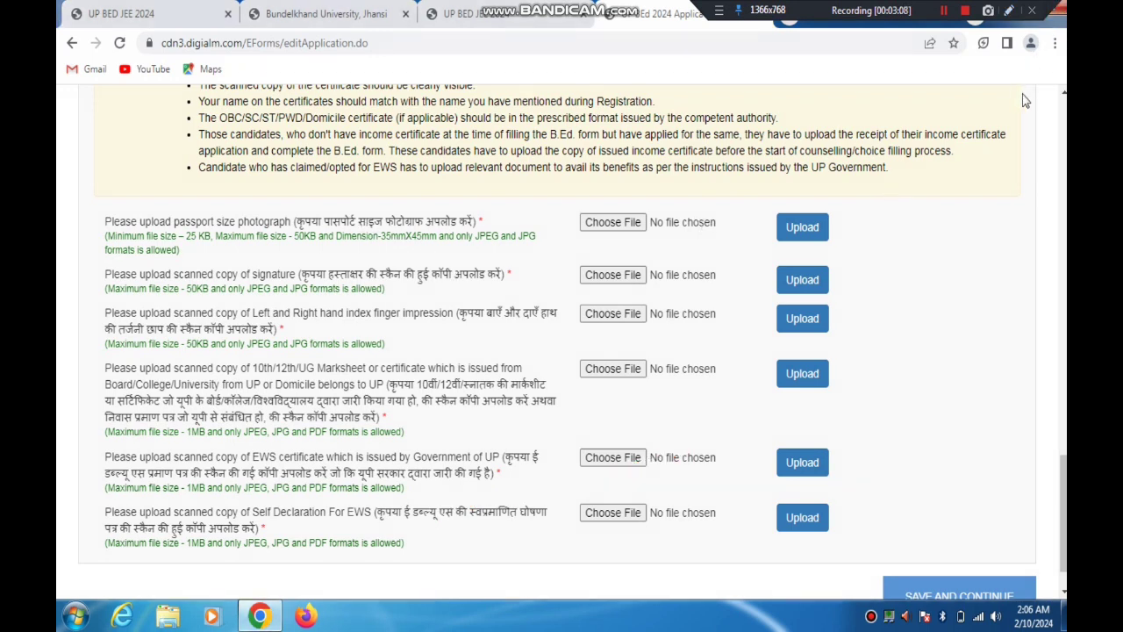
Change the Economically Weaker Section answer to No, and try SC as the Category
scroll(488, 281, "up", 14)
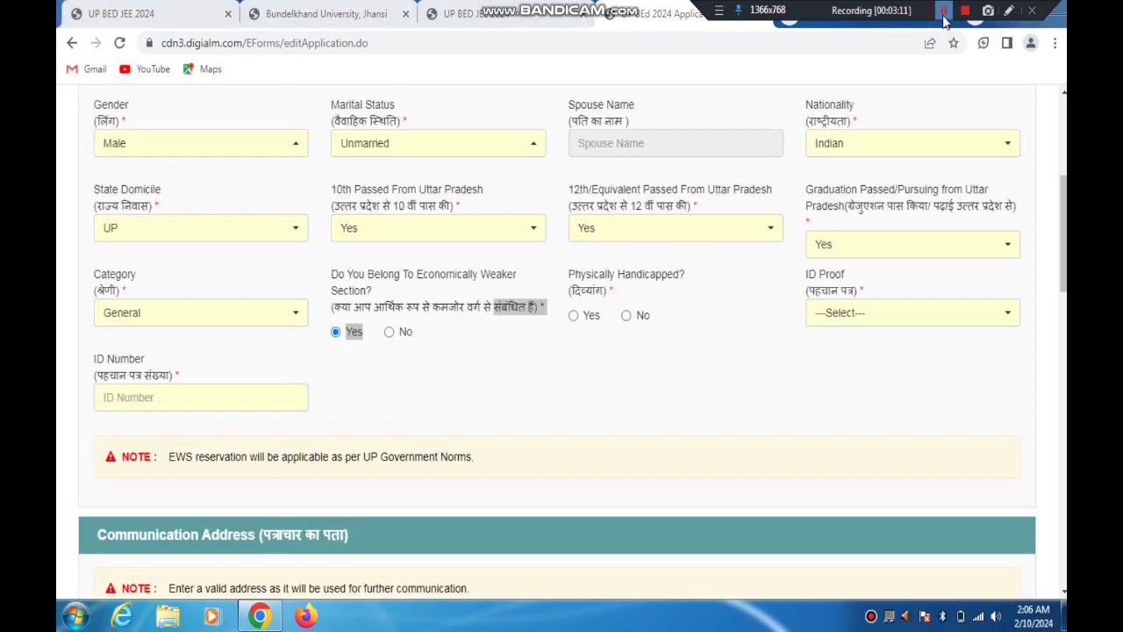
left_click(388, 331)
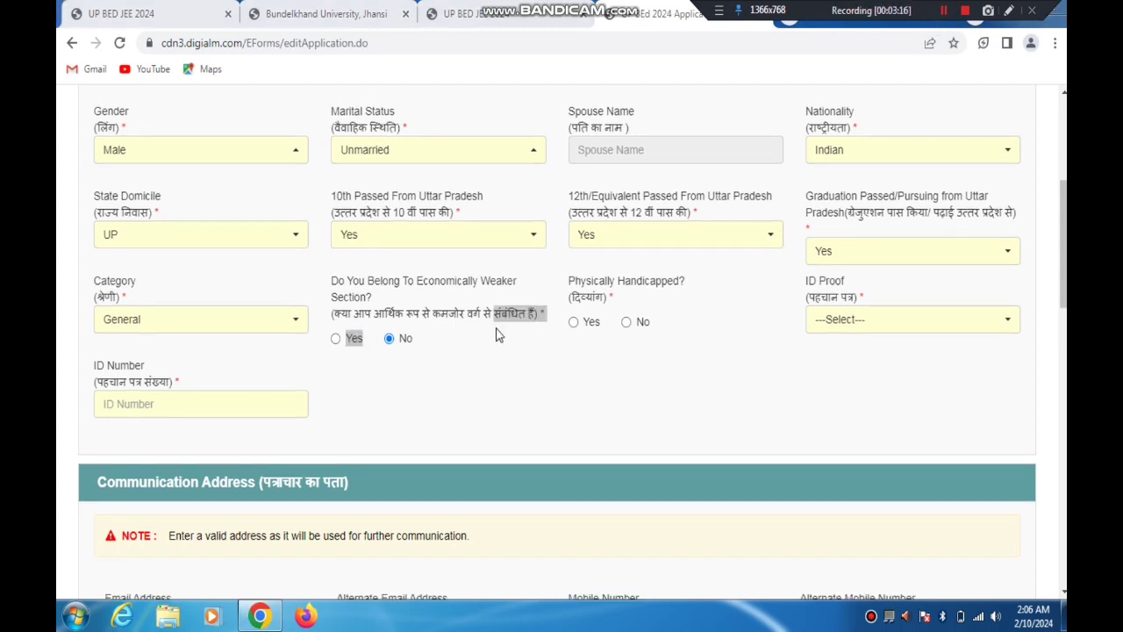
left_click(154, 335)
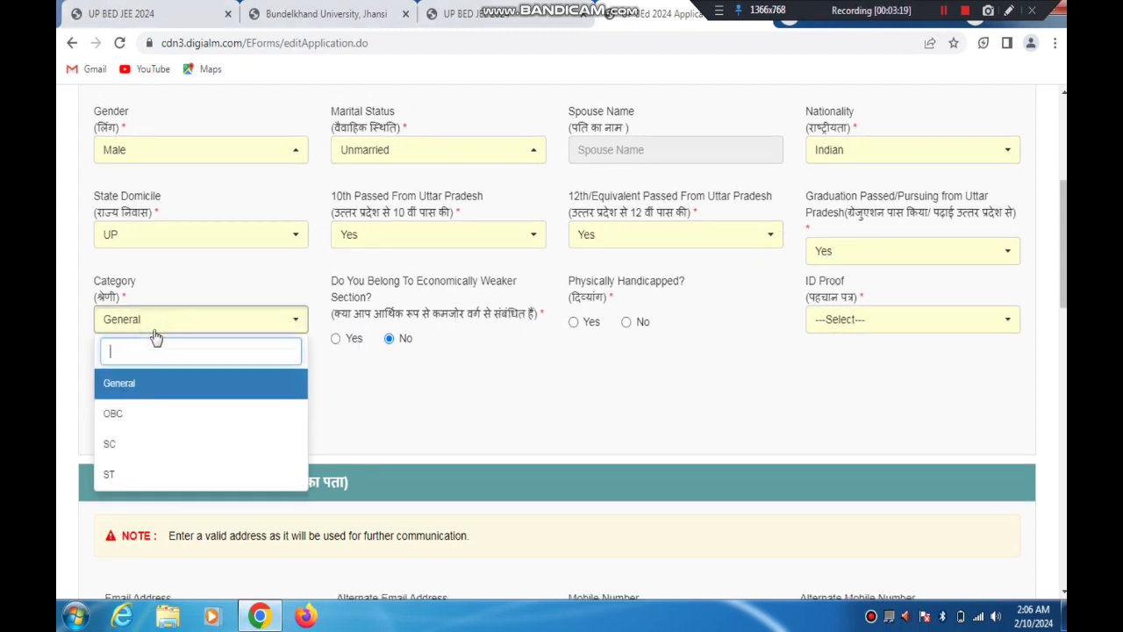
left_click(115, 445)
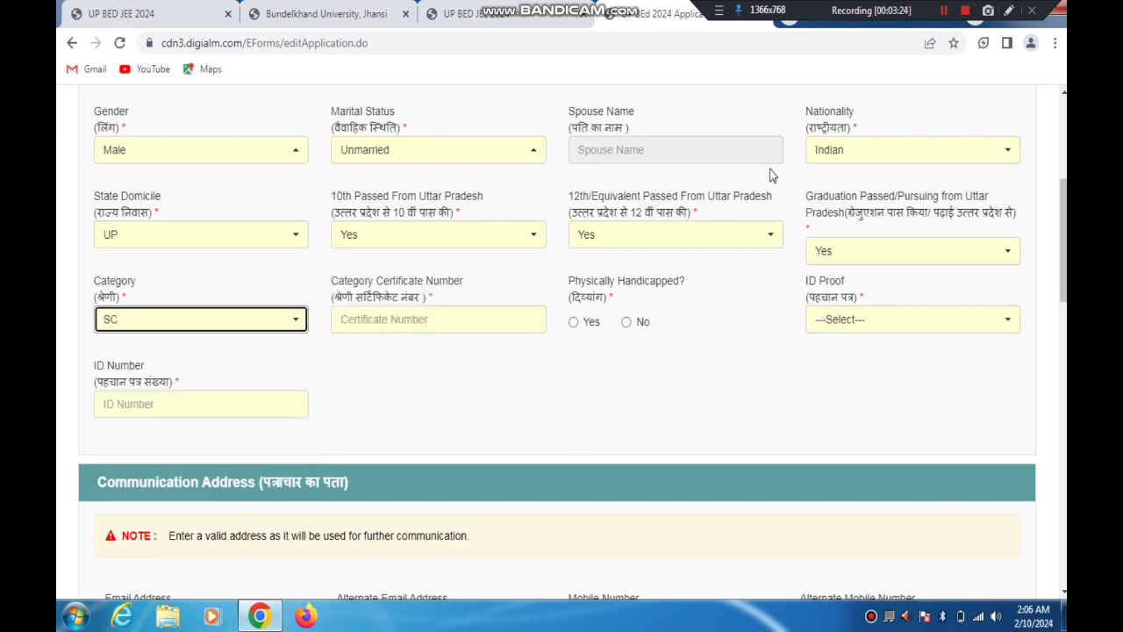
Point out the OBC/SC/ST certificate upload with a temporary red arrow
left_click(944, 13)
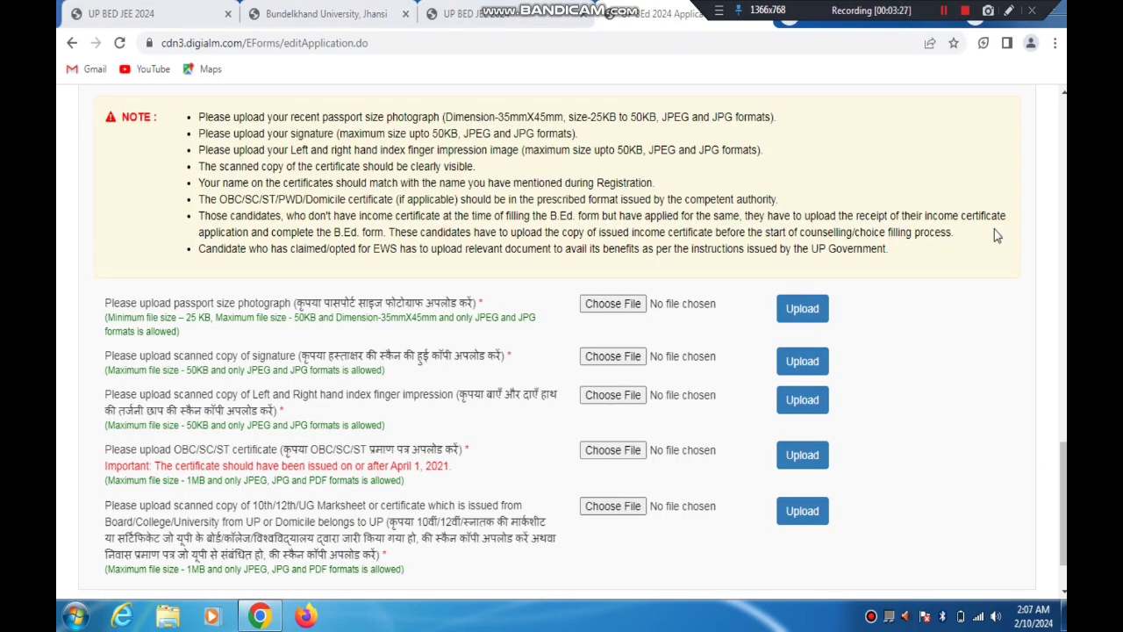
left_click(1009, 10)
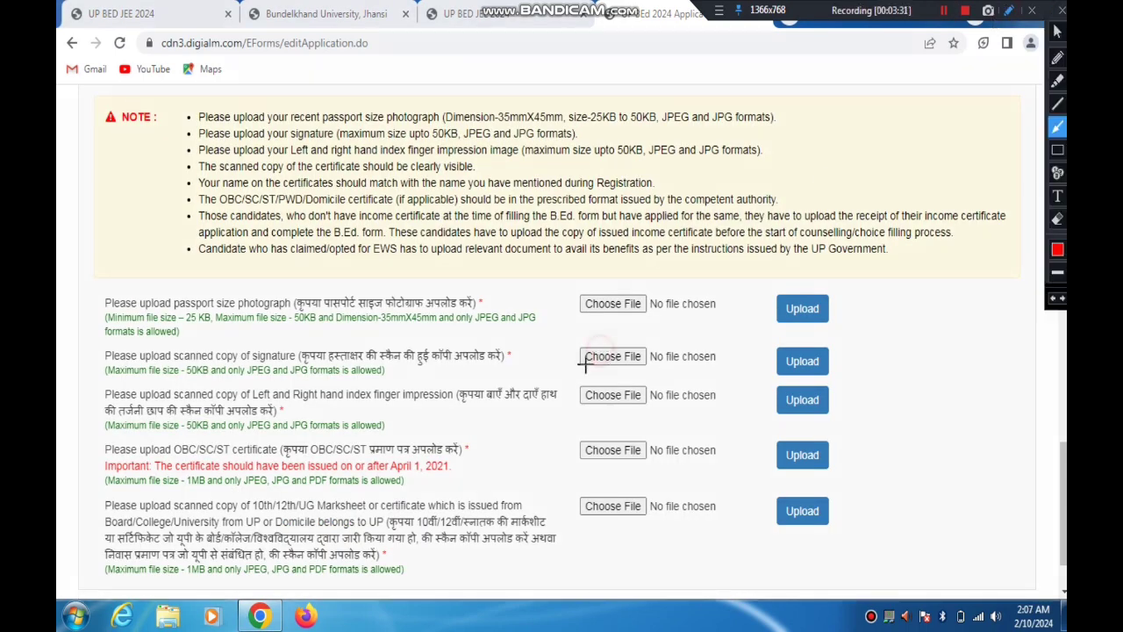
mouse_move(599, 353)
left_mouse_down()
mouse_move(509, 418)
mouse_move(443, 421)
mouse_move(397, 461)
mouse_move(291, 469)
mouse_move(224, 457)
mouse_move(434, 454)
mouse_move(389, 448)
left_mouse_up()
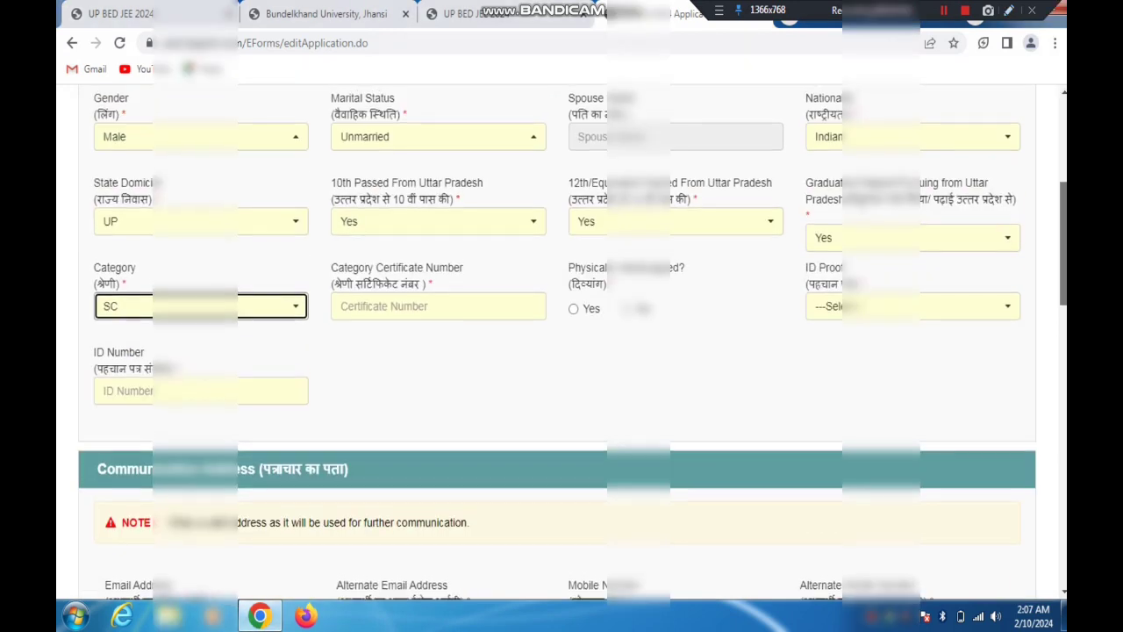
scroll(570, 342, "up", 3)
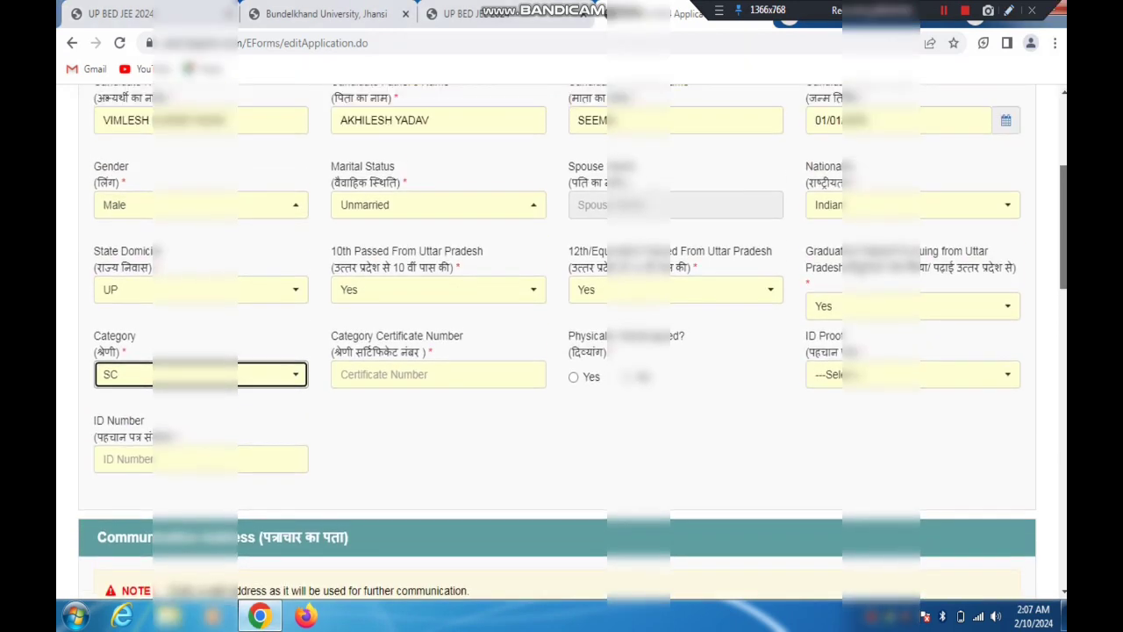
Set the Category to OBC and answer Yes to belonging to the non creamy layer
scroll(195, 221, "down", 3)
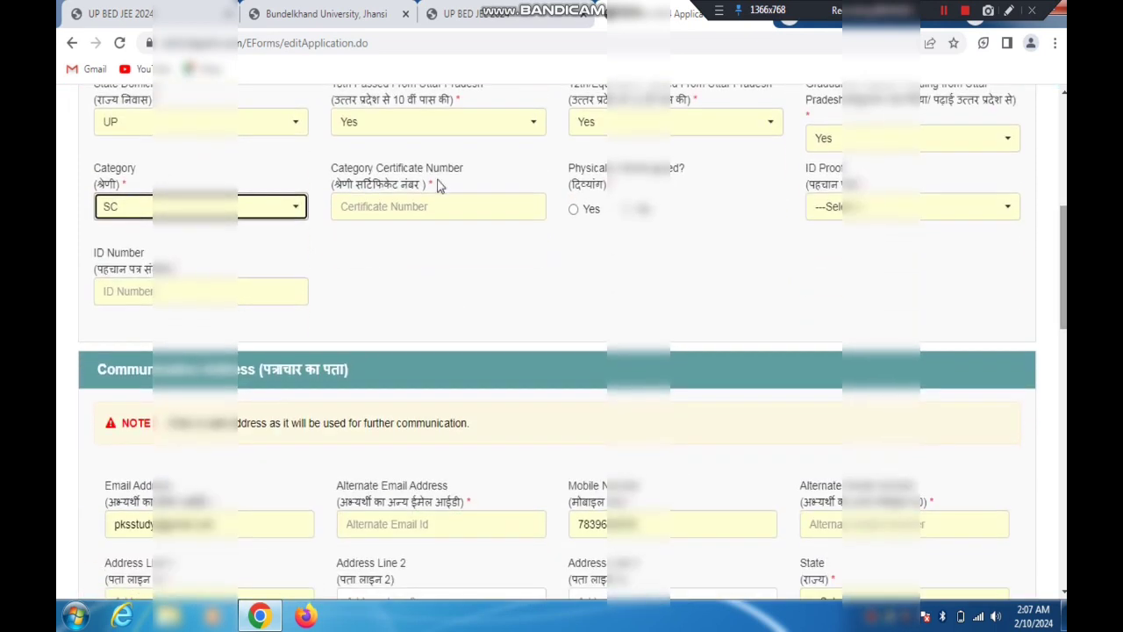
left_click(193, 210)
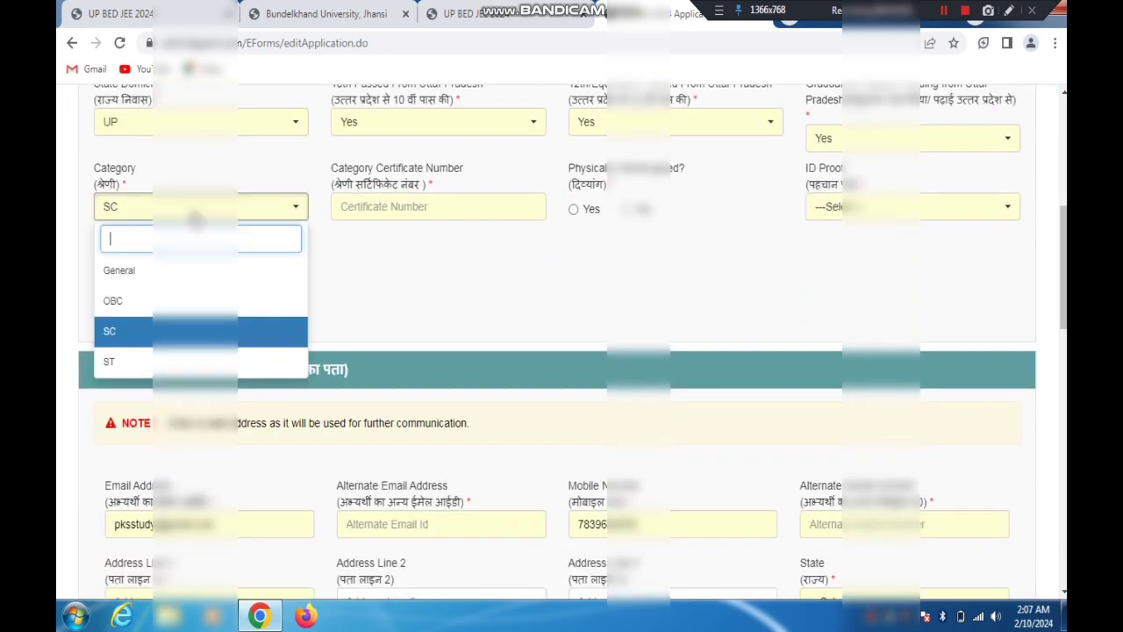
left_click(120, 301)
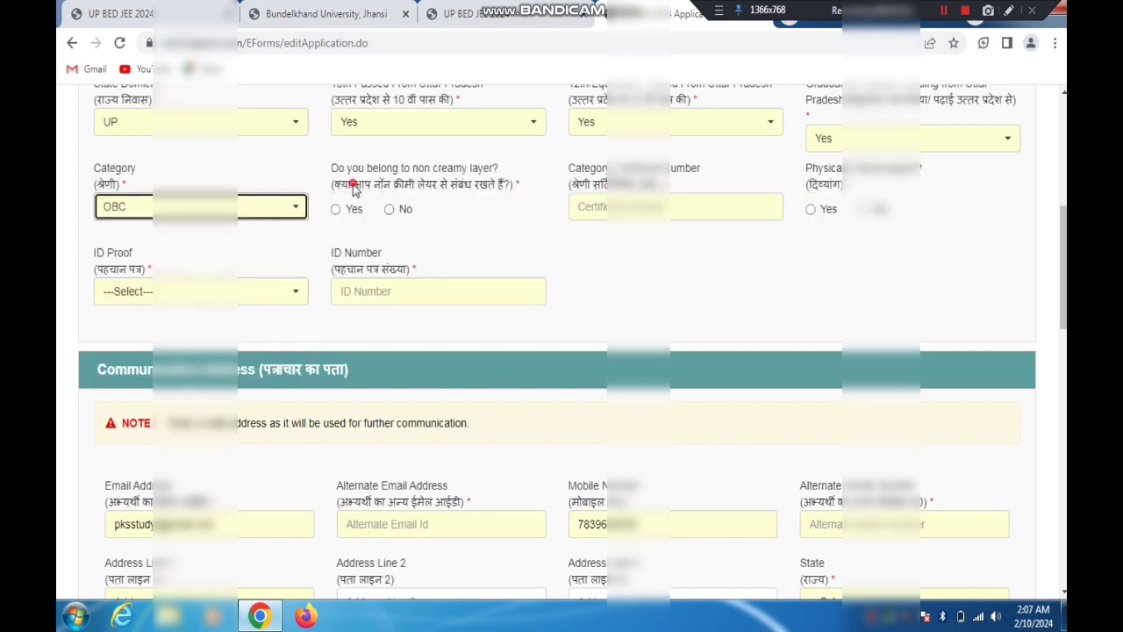
left_click_drag(354, 188, 478, 191)
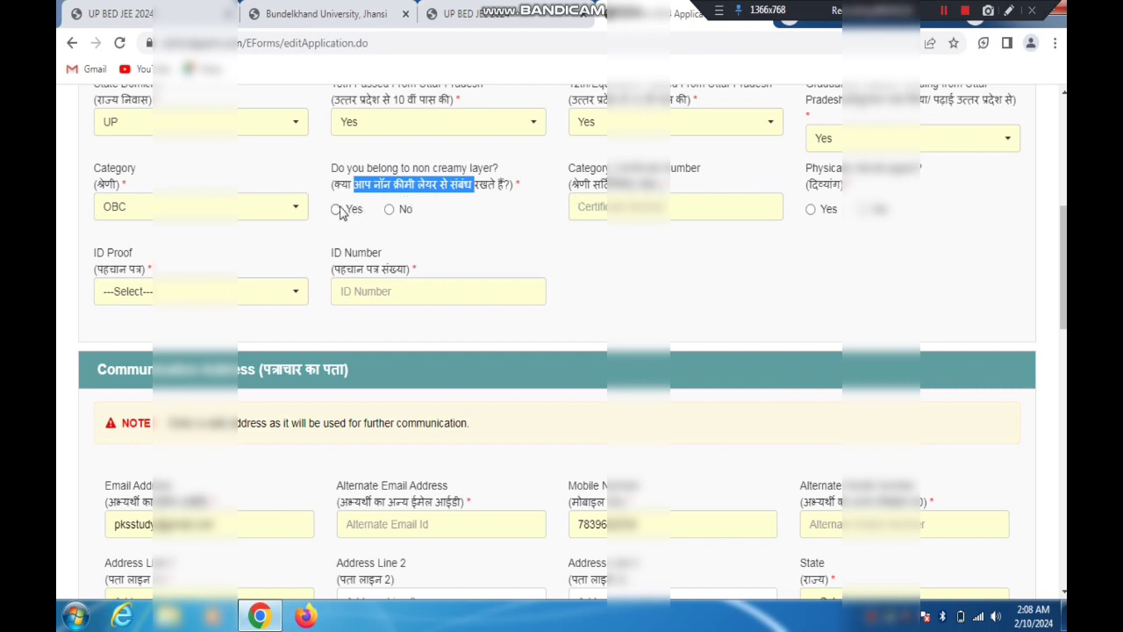
left_click(388, 212)
left_click(335, 211)
left_click(347, 195)
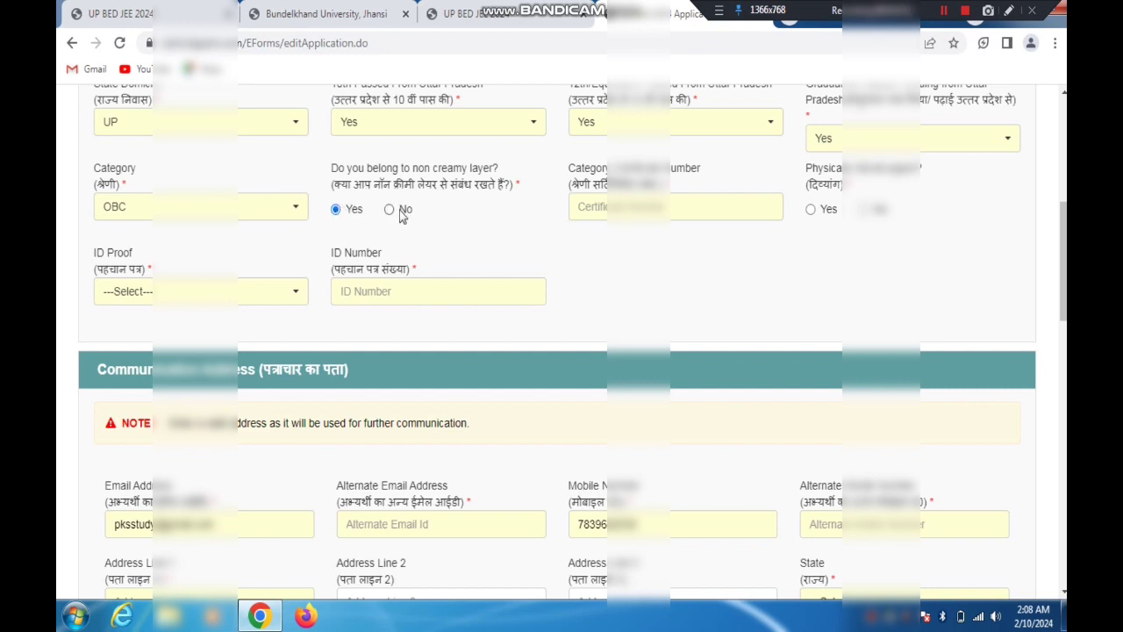
Point out the Category Certificate Number and Physically Handicapped fields with temporary red arrows
left_click(647, 211)
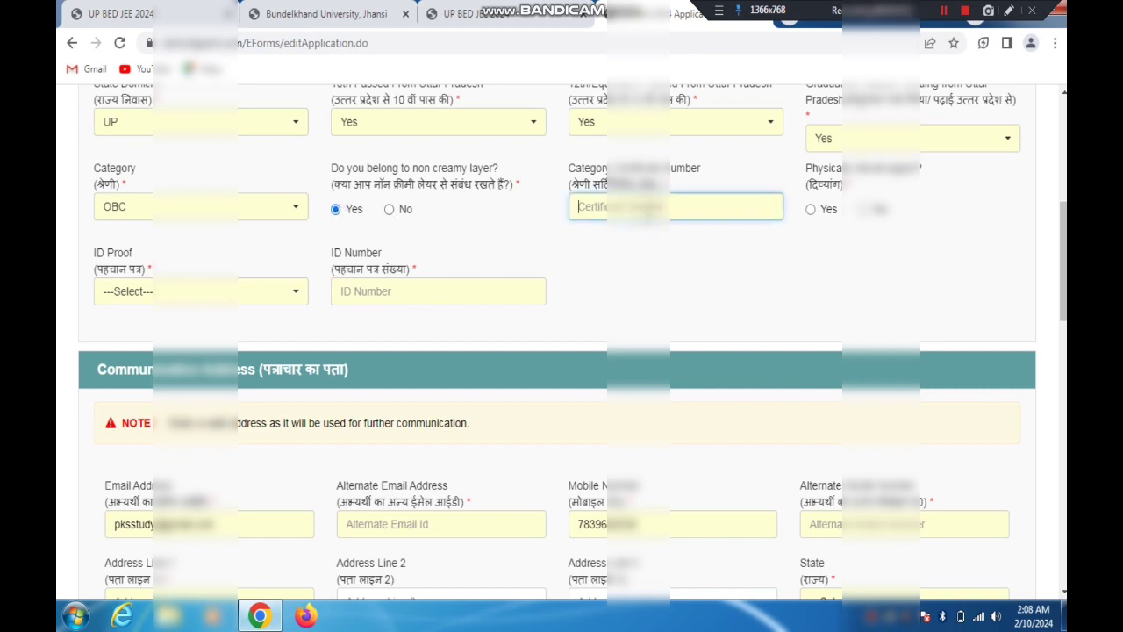
left_click(1009, 11)
left_click_drag(792, 170, 672, 201)
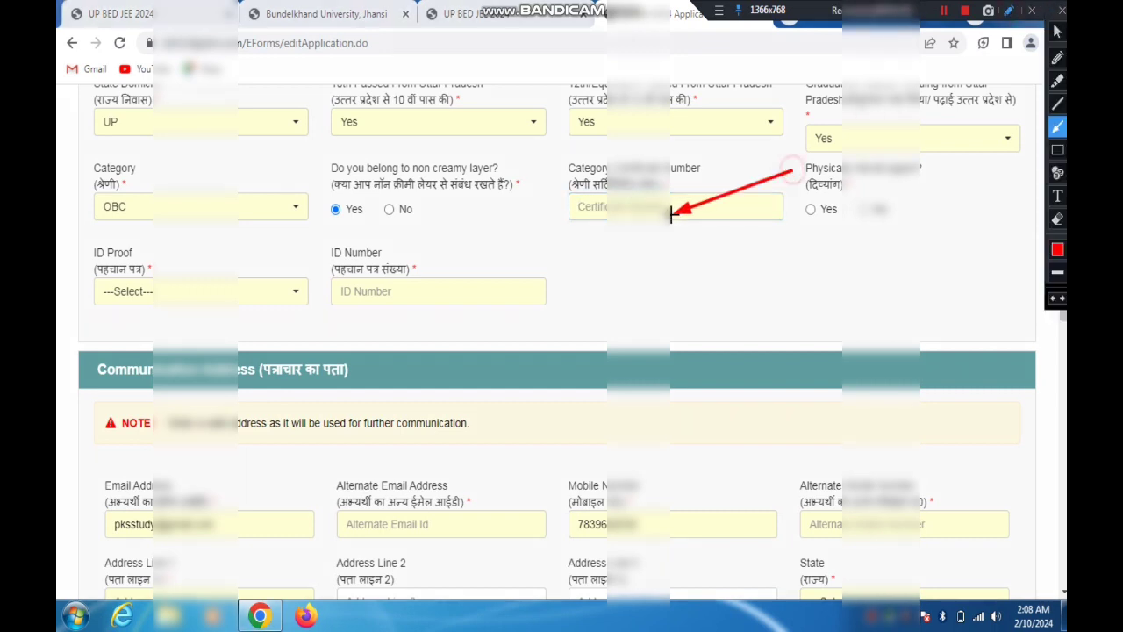
left_click_drag(911, 148, 825, 198)
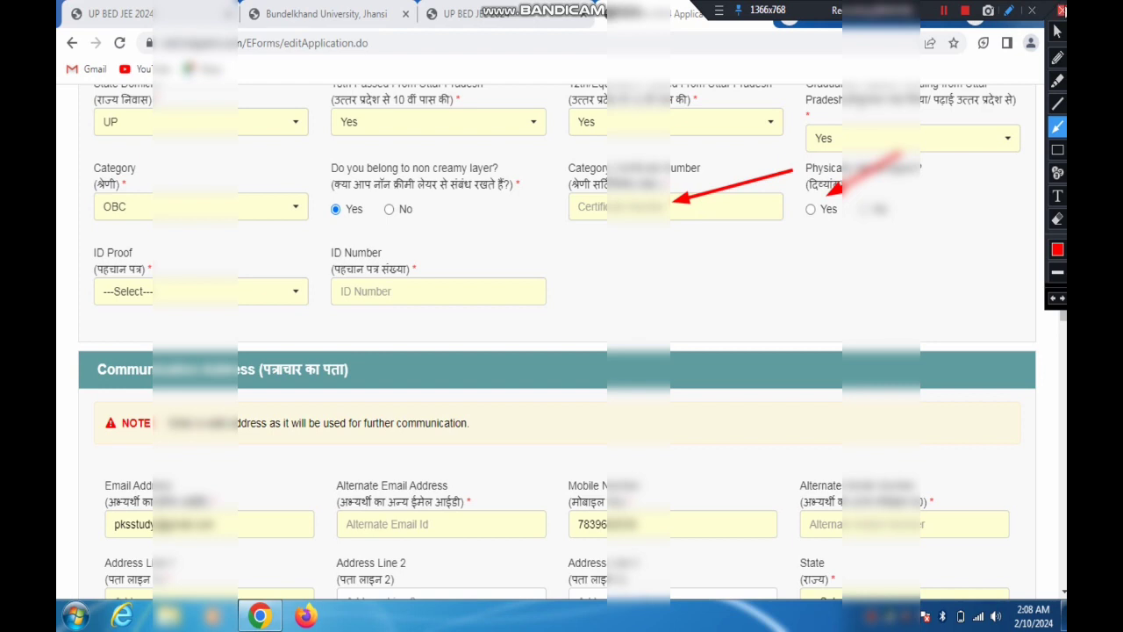
left_click(1062, 10)
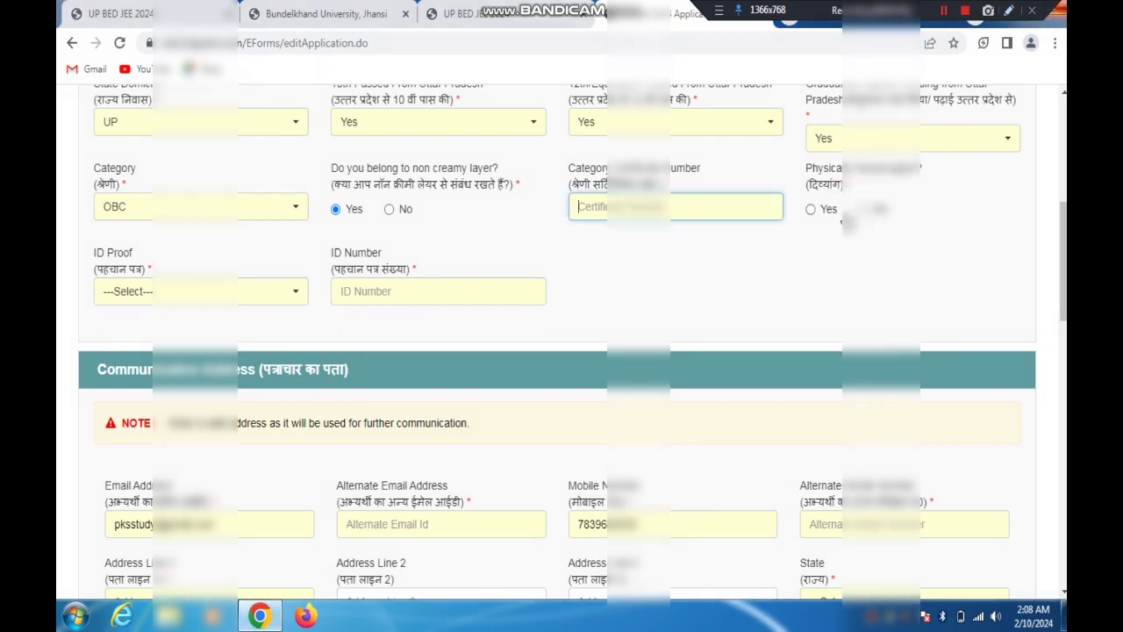
Try Yes for Physically Handicapped and view the Disability Type options without choosing one
left_click(810, 209)
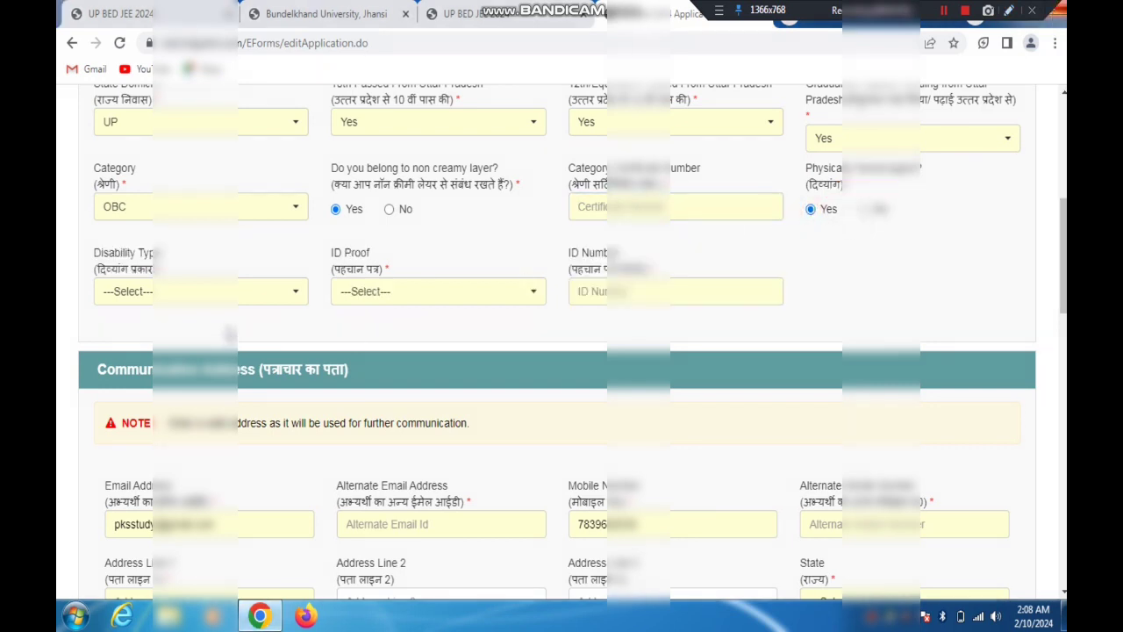
left_click(204, 293)
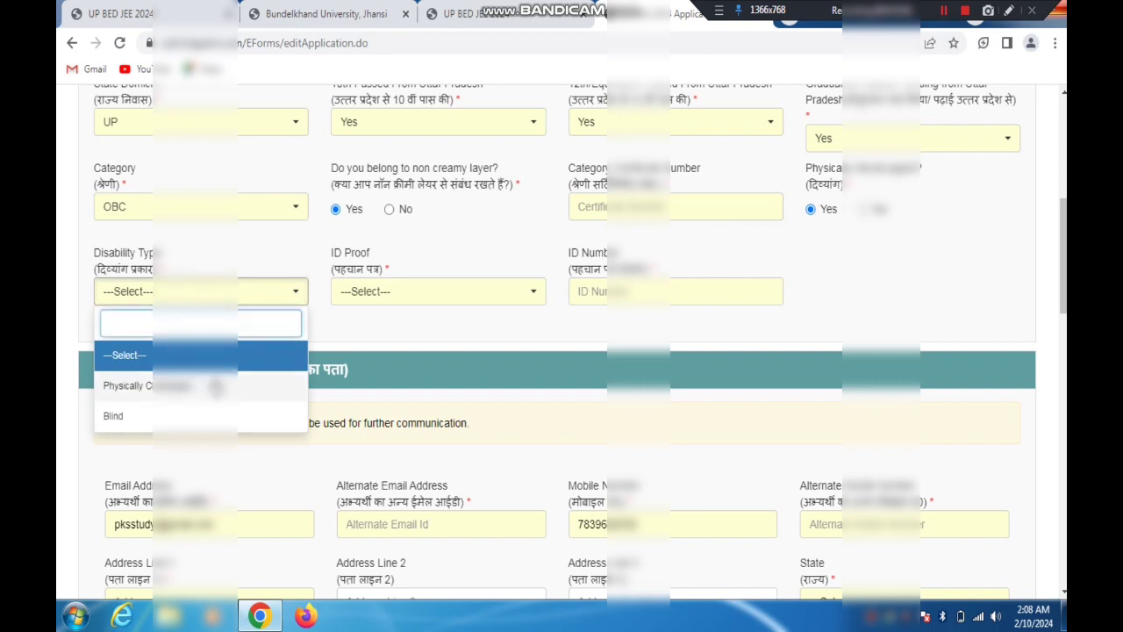
left_click(378, 328)
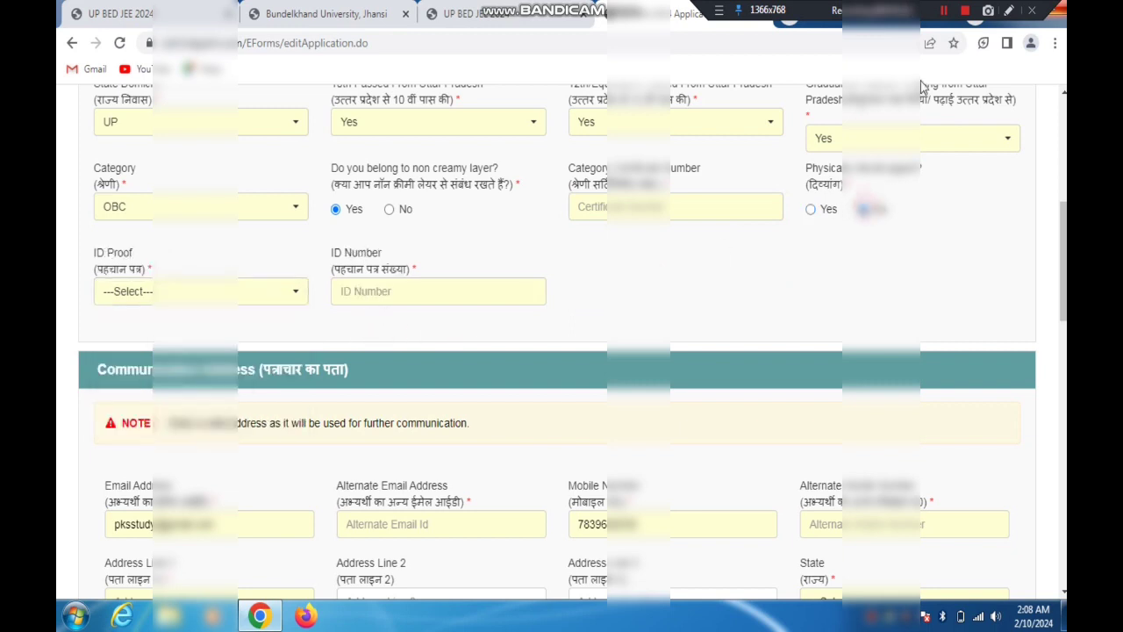
Examine the PWD(DA) certificate upload requirement by highlighting its Hindi description
scroll(561, 342, "down", 15)
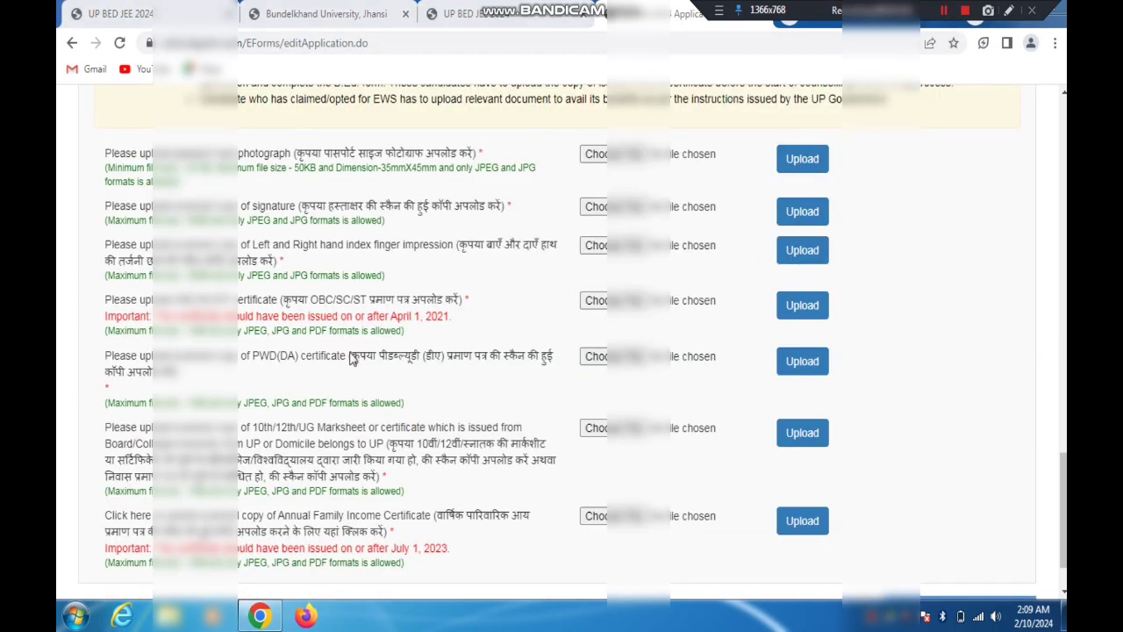
left_click_drag(350, 360, 562, 360)
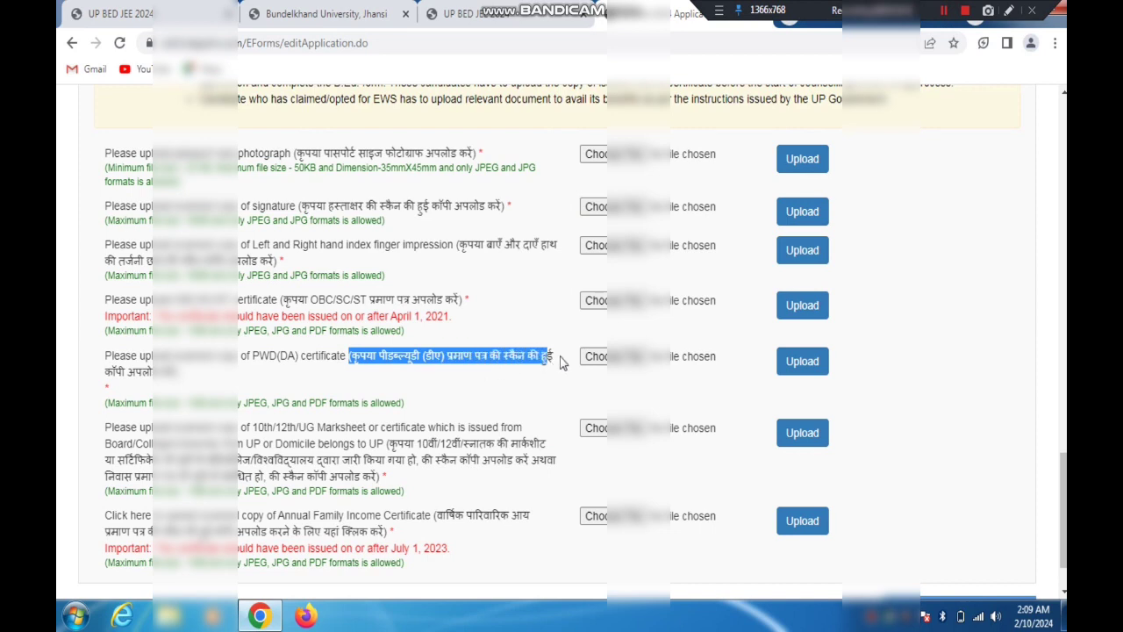
left_click(945, 11)
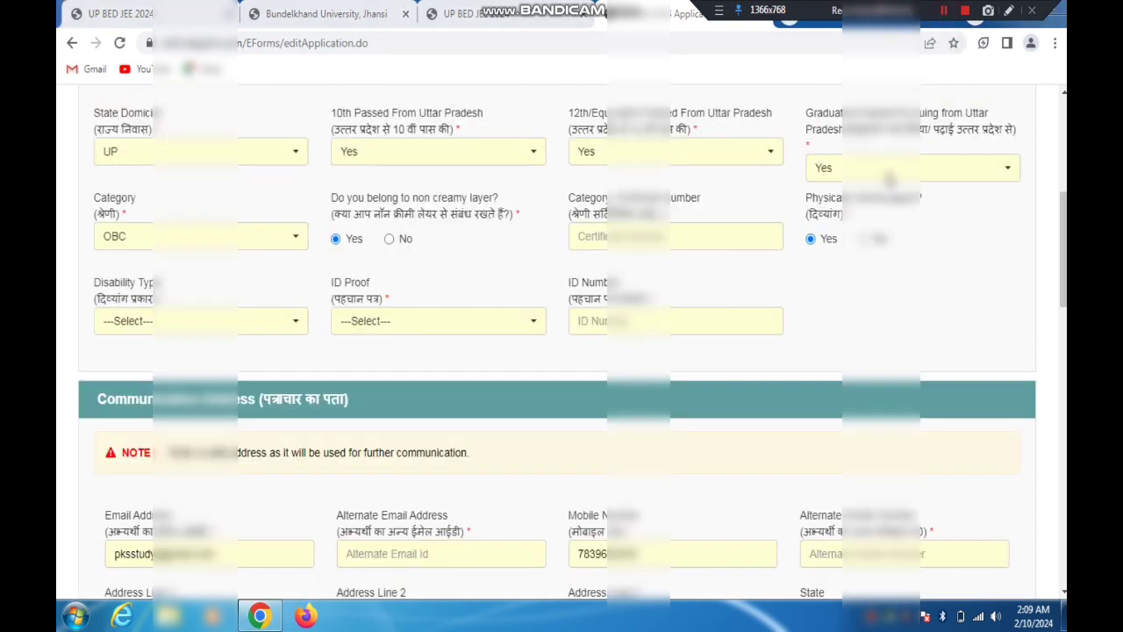
Set Physically Handicapped to No and choose Others as the ID Proof
left_click(866, 238)
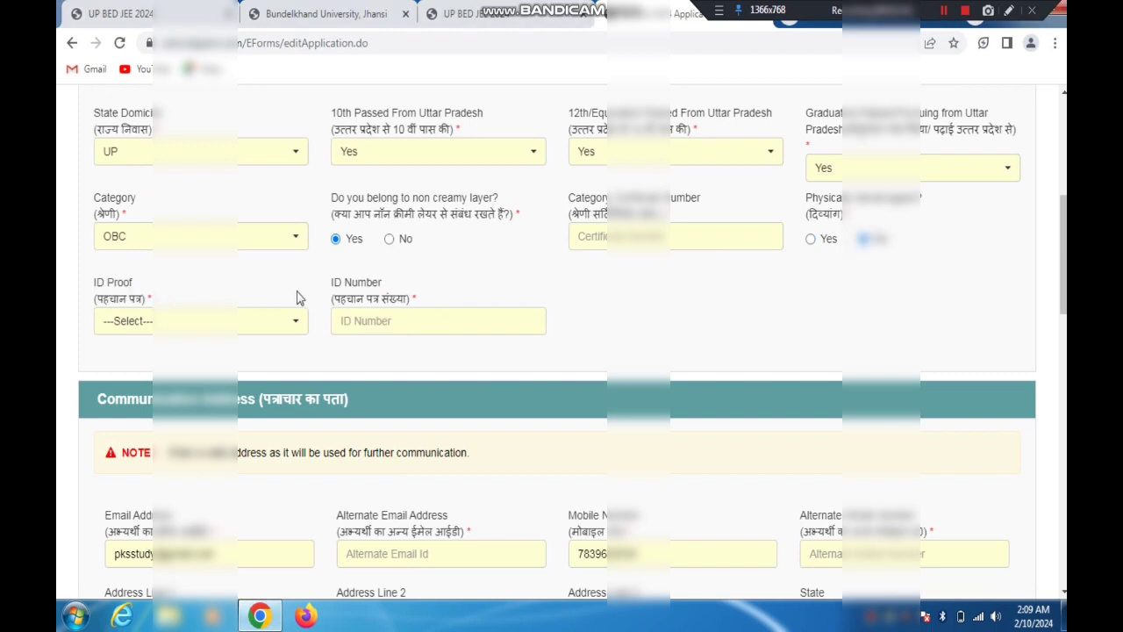
left_click(166, 322)
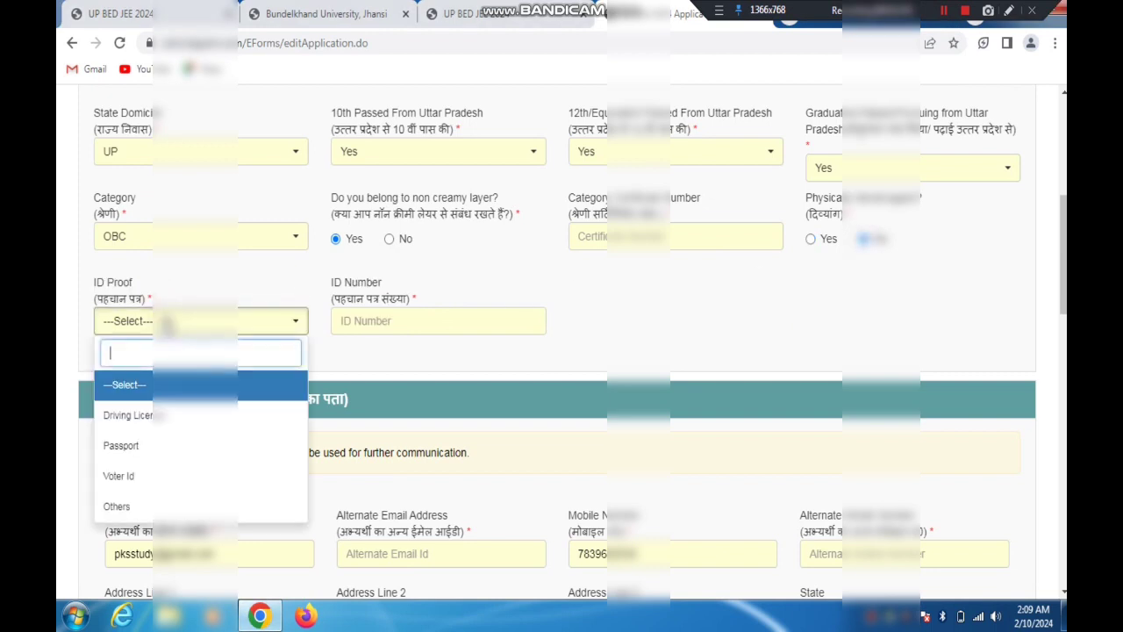
left_click(122, 506)
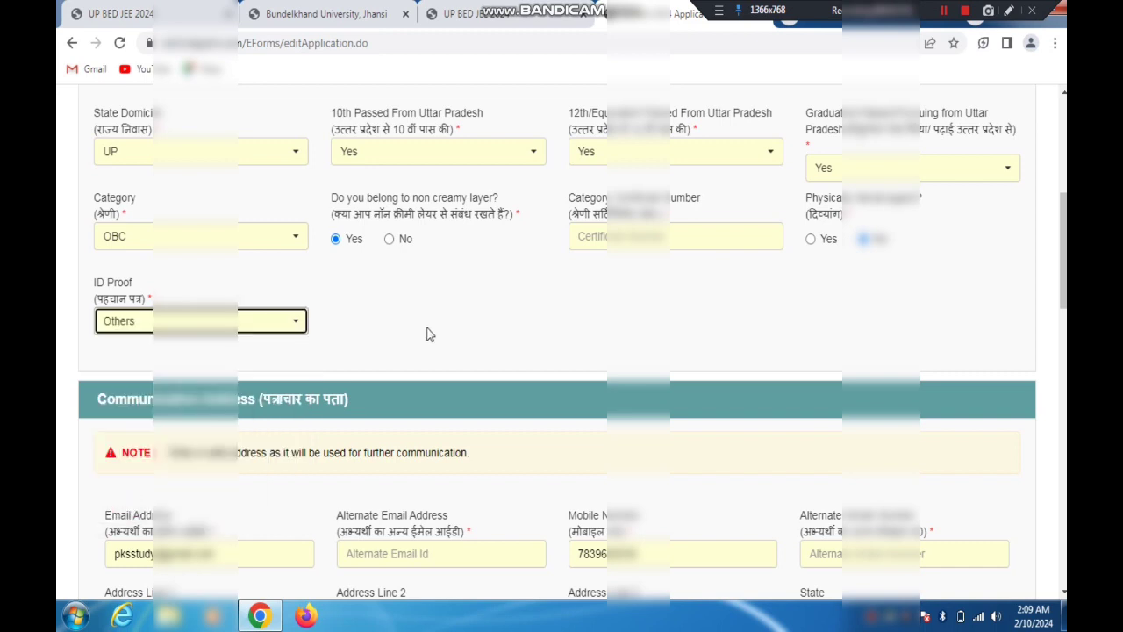
Review the ID Proof options and keep Others selected
left_click(272, 321)
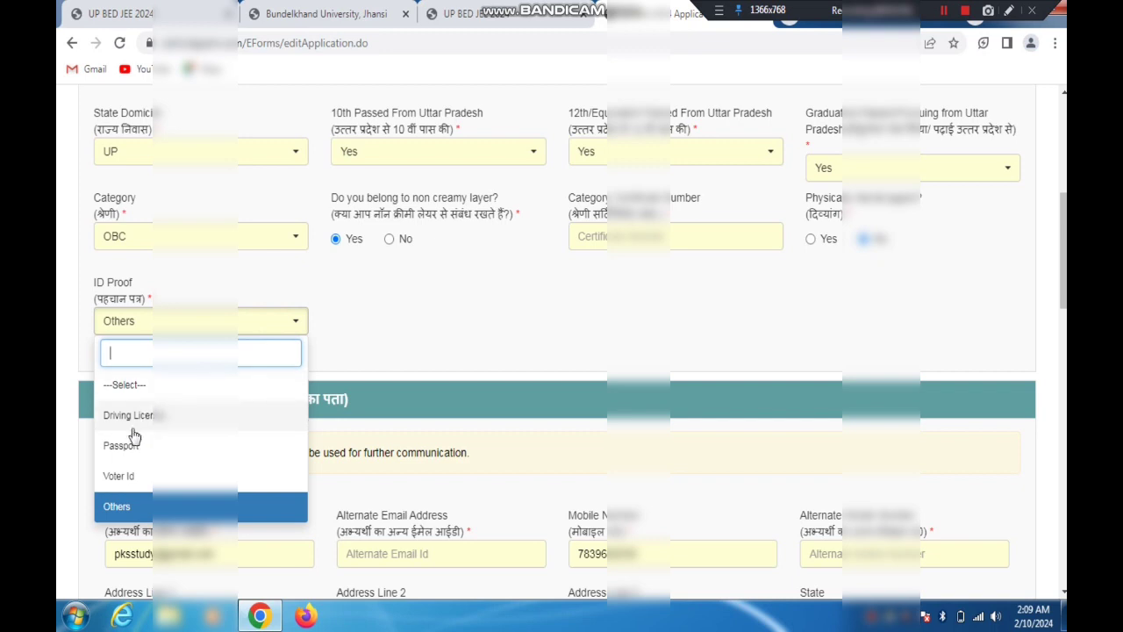
left_click(125, 509)
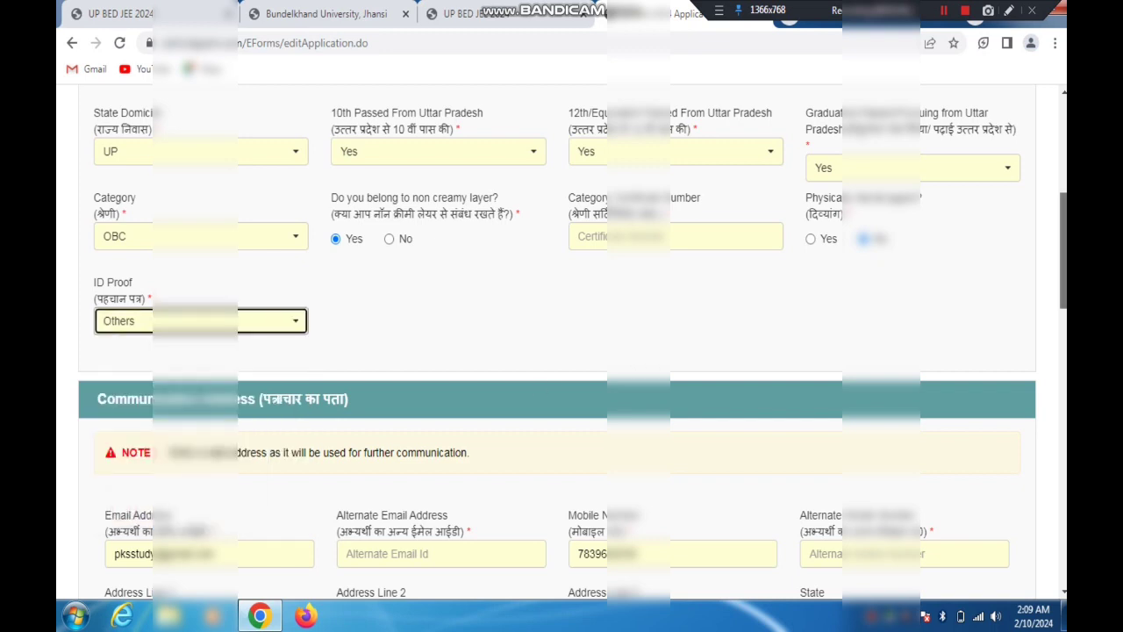
Enter the candidate's alternate email address and alternate mobile number in the Communication Address section
scroll(570, 351, "down", 2)
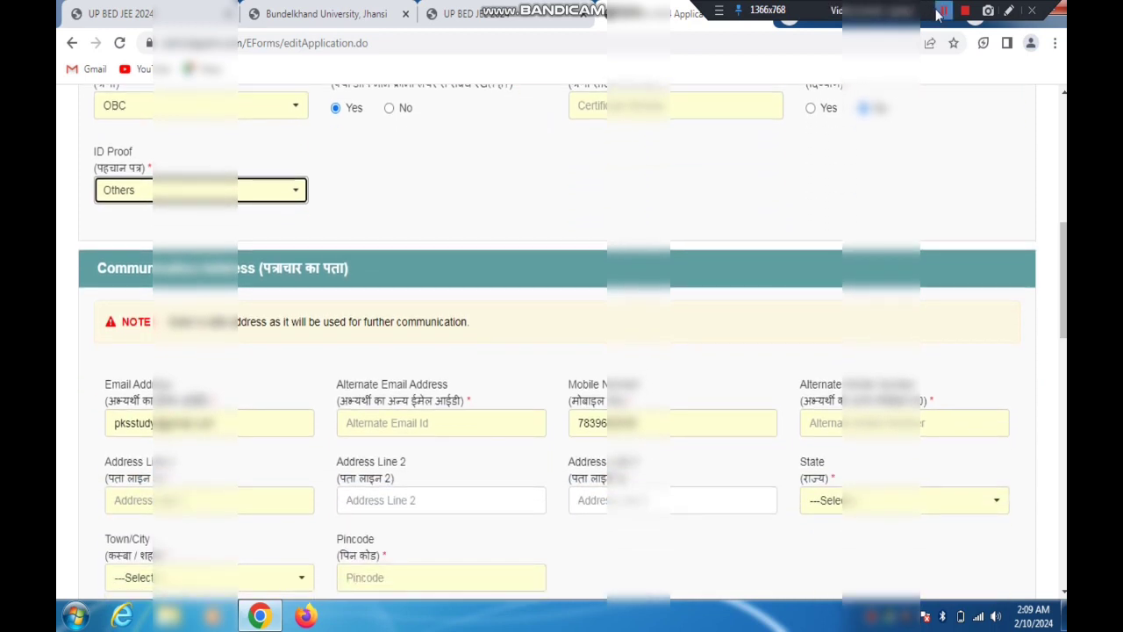
scroll(973, 89, "down", 3)
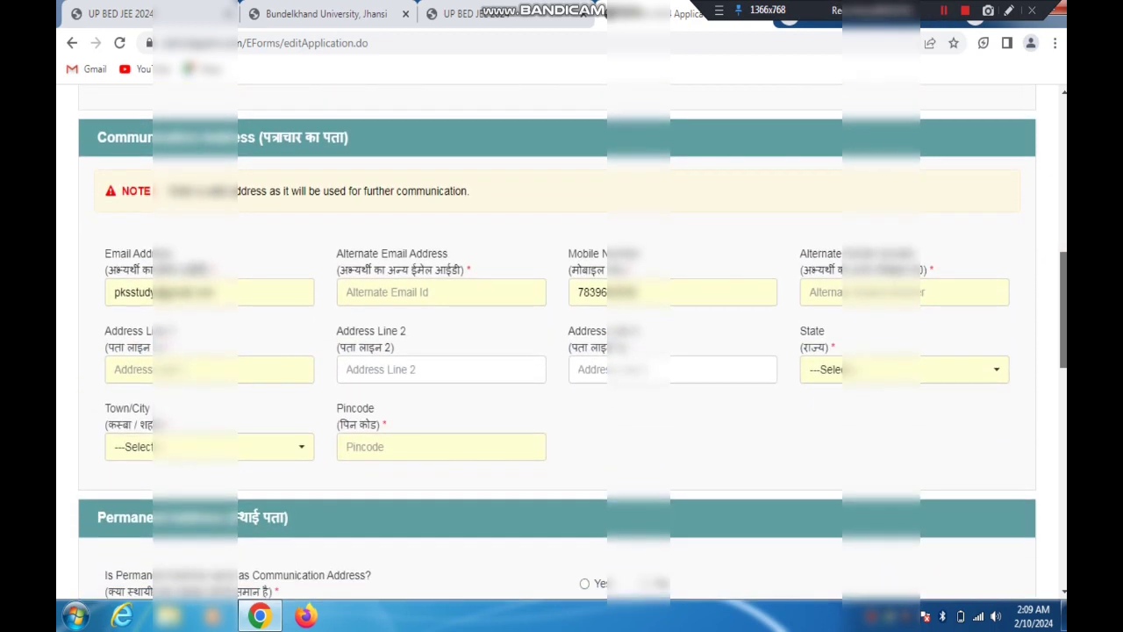
scroll(737, 214, "down", 1)
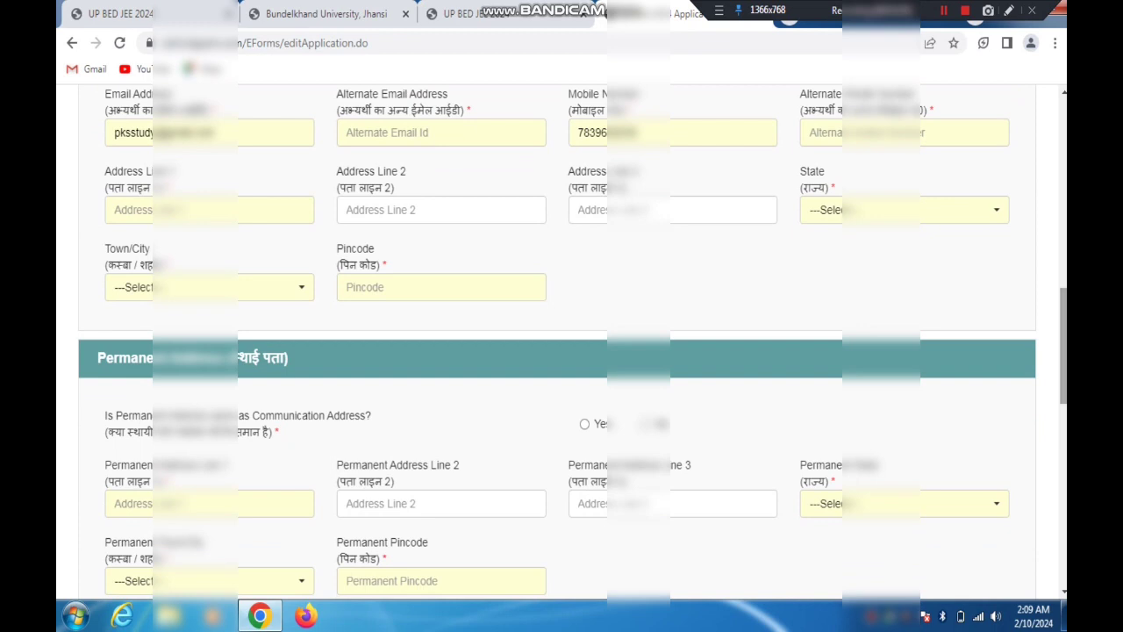
left_click(392, 136)
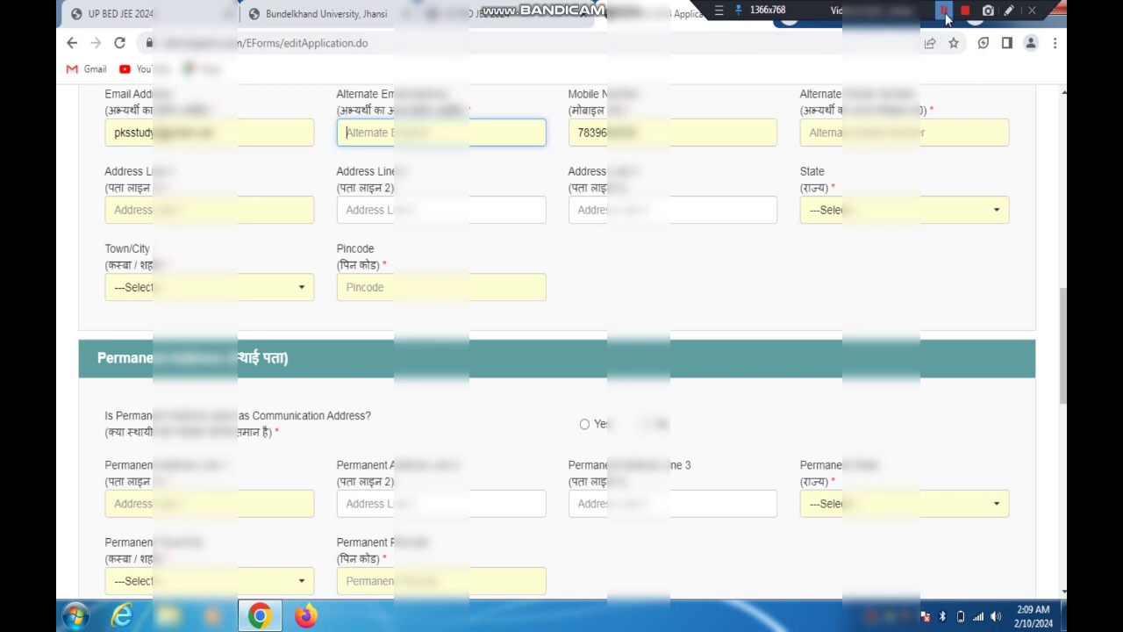
left_click(945, 14)
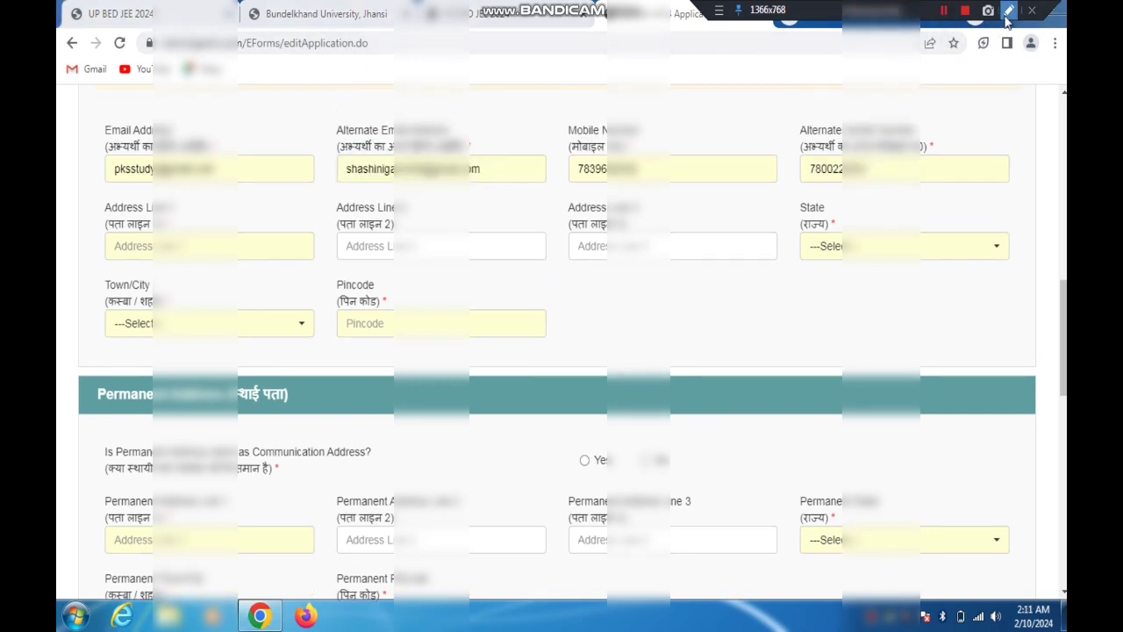
Point out the Mobile Number, alternate mobile number and Address Line 1 fields with temporary red arrows
left_click(1008, 10)
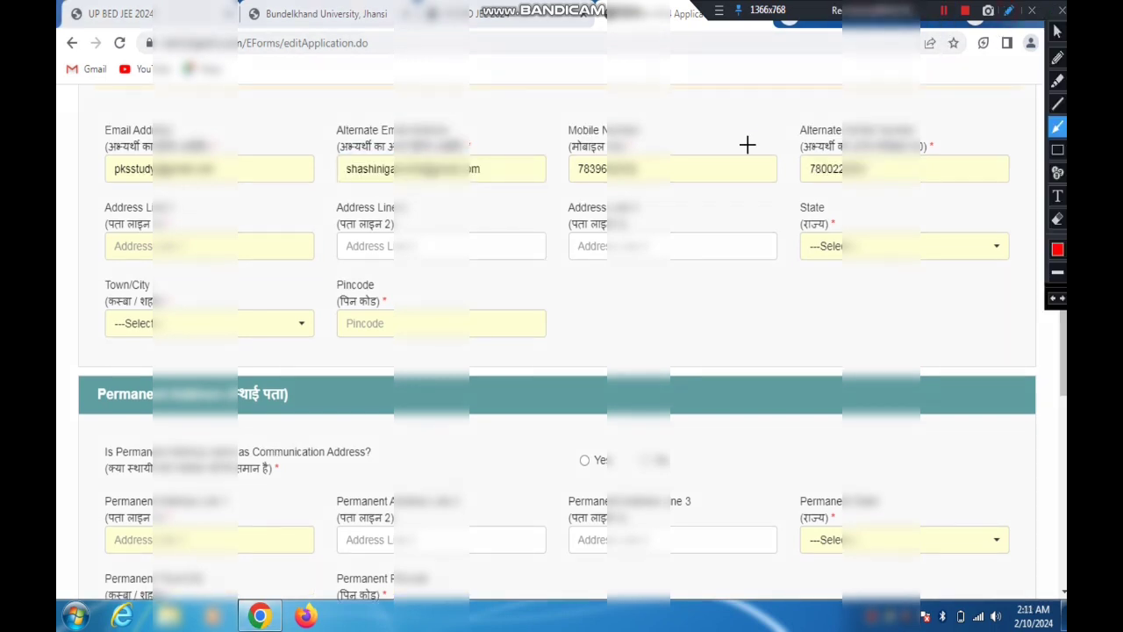
left_click_drag(713, 158, 672, 164)
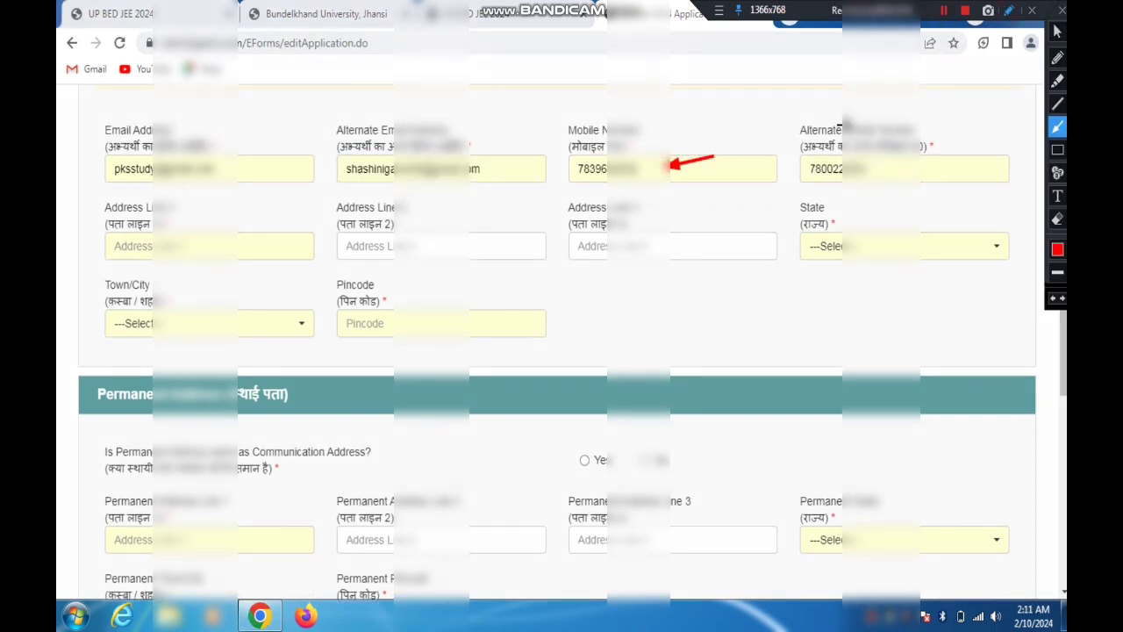
left_click_drag(842, 123, 862, 166)
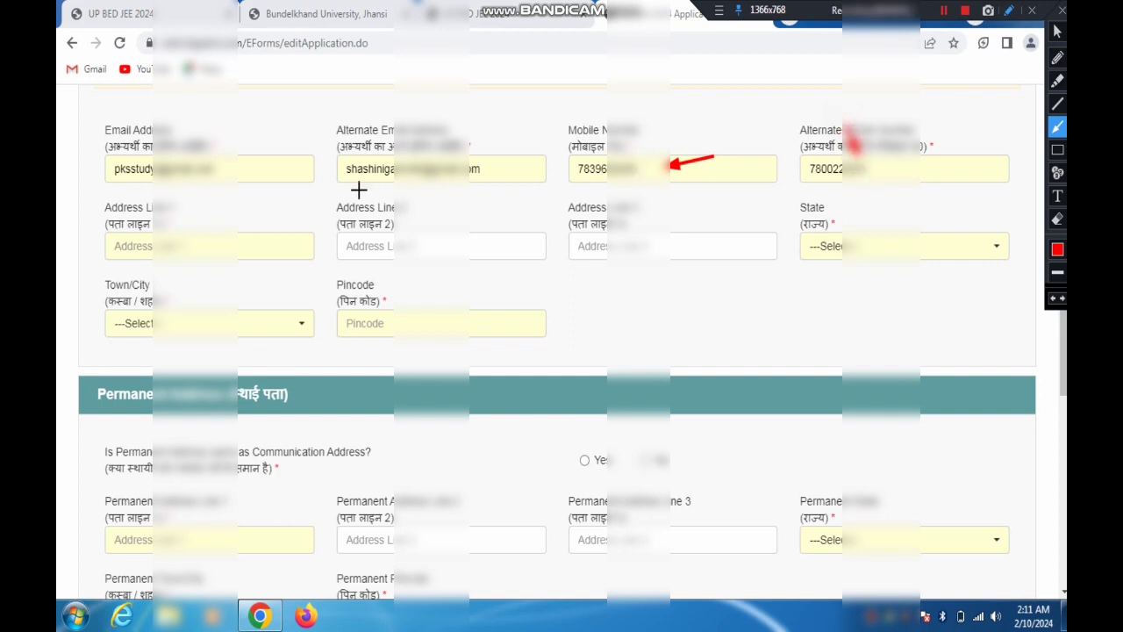
left_click_drag(348, 194, 250, 226)
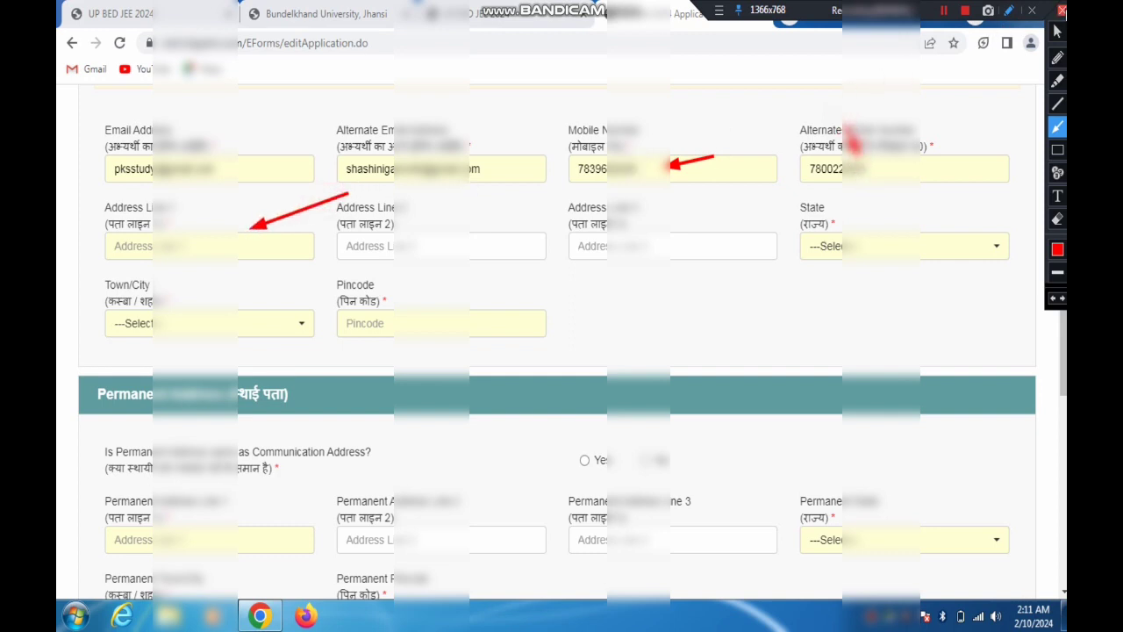
left_click(1061, 11)
Enter the candidate's village in Address Line 1 and post office in Address Line 2 of the communication address
left_click(209, 244)
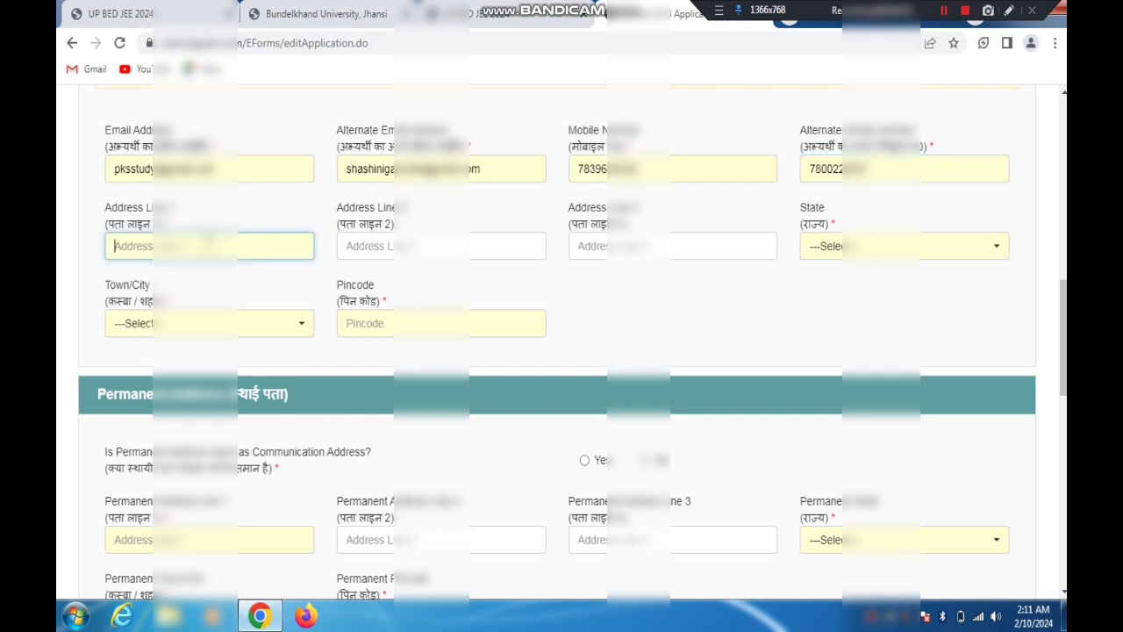
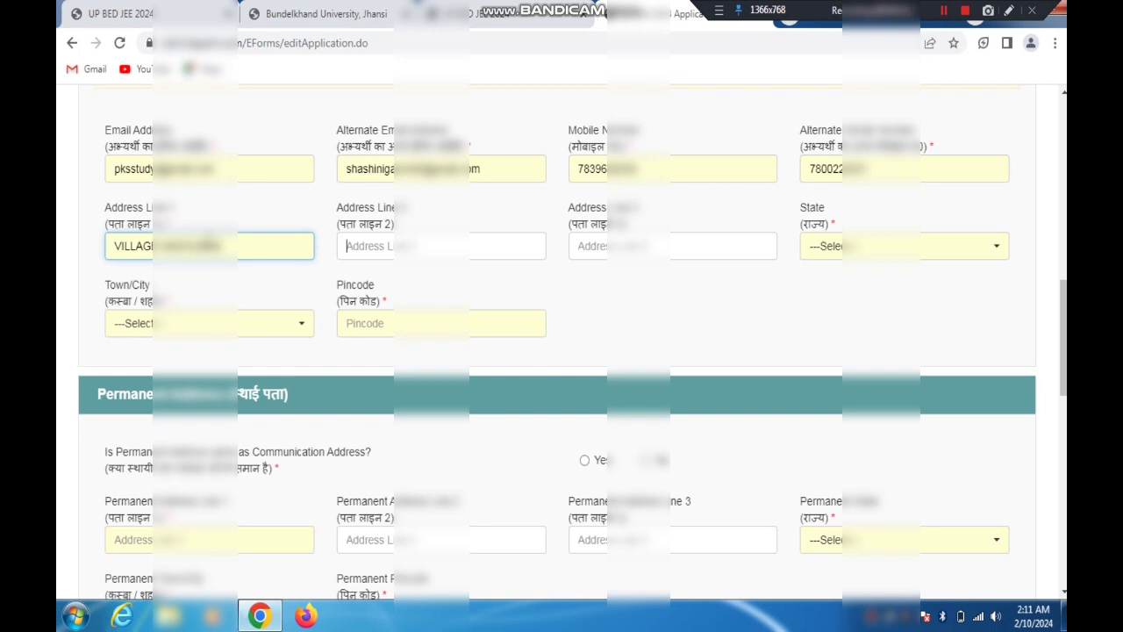
key("Tab")
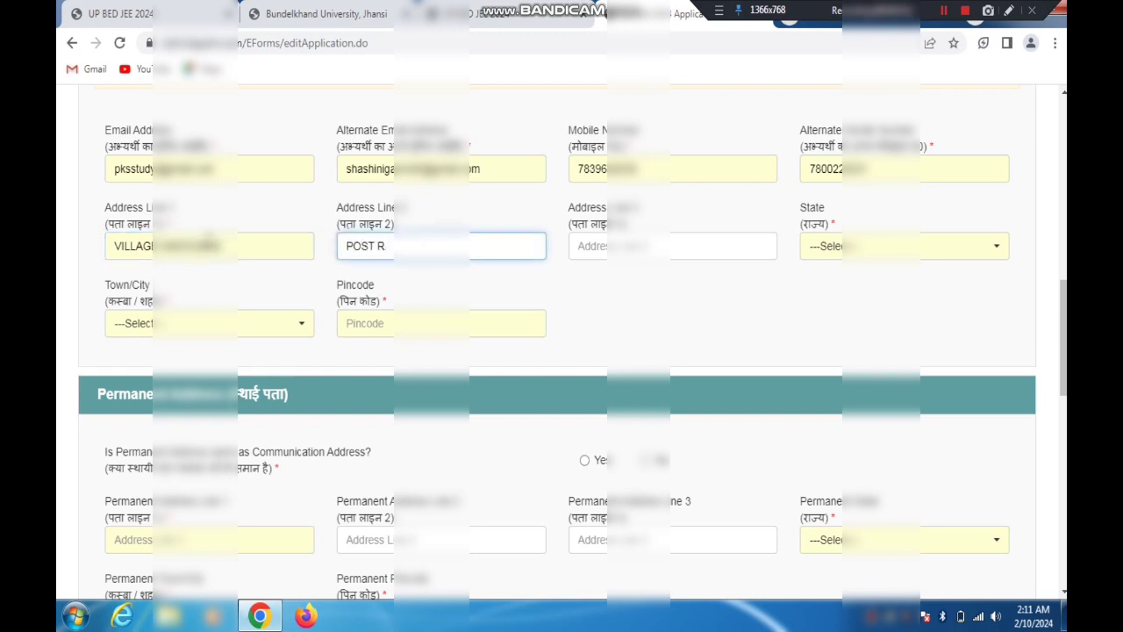
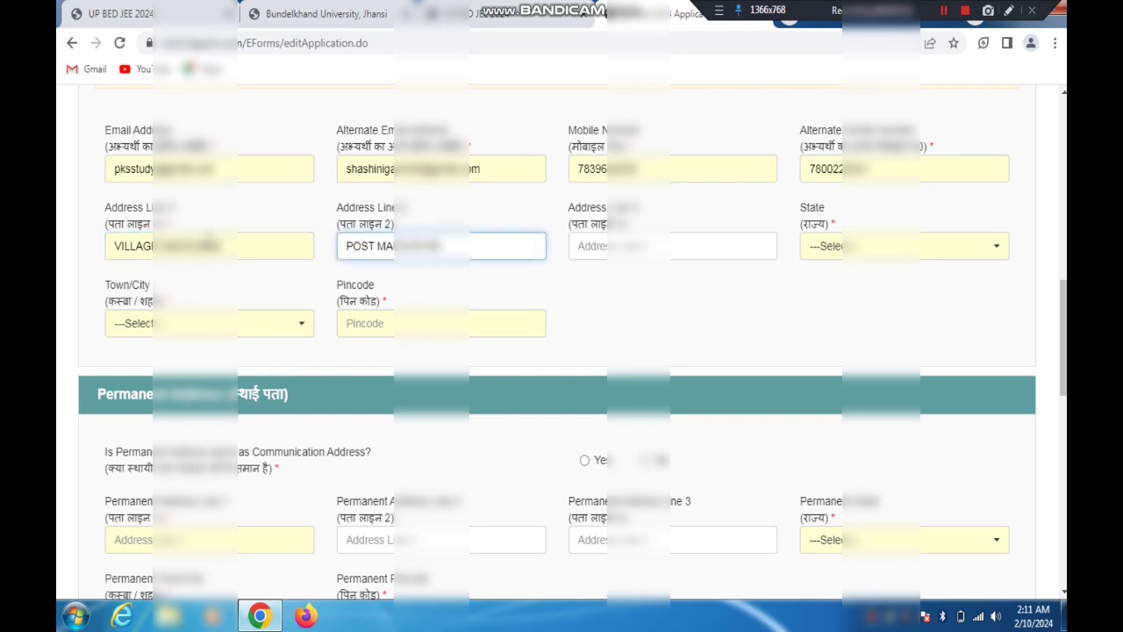
Enter the candidate's tehsil in Address Line 3 and set the communication address State to Uttar Pradesh
key("Tab")
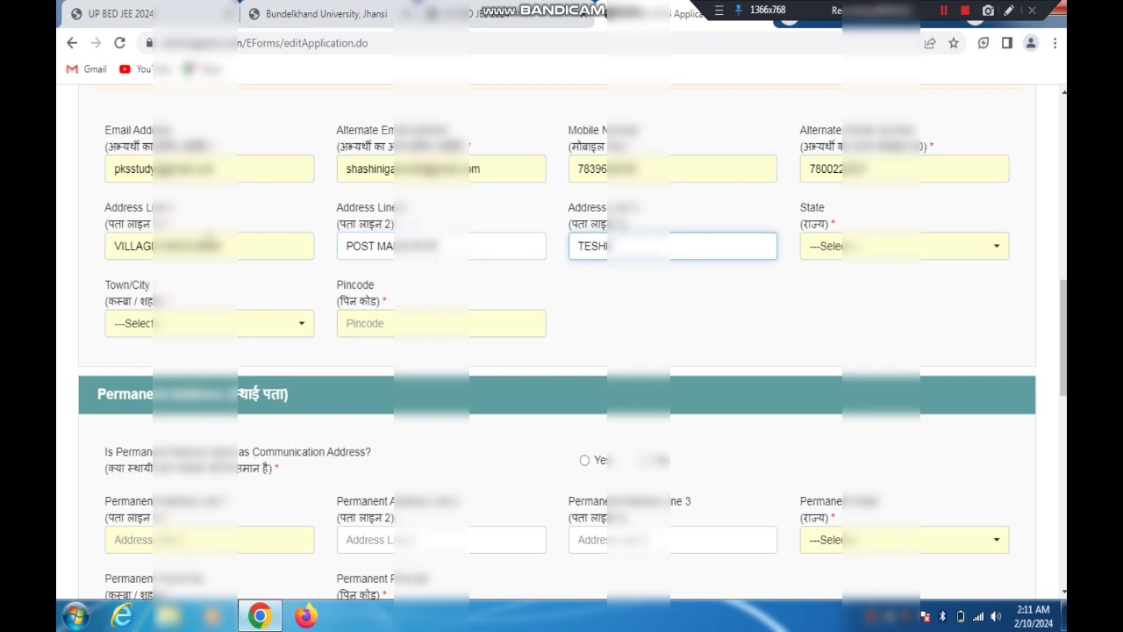
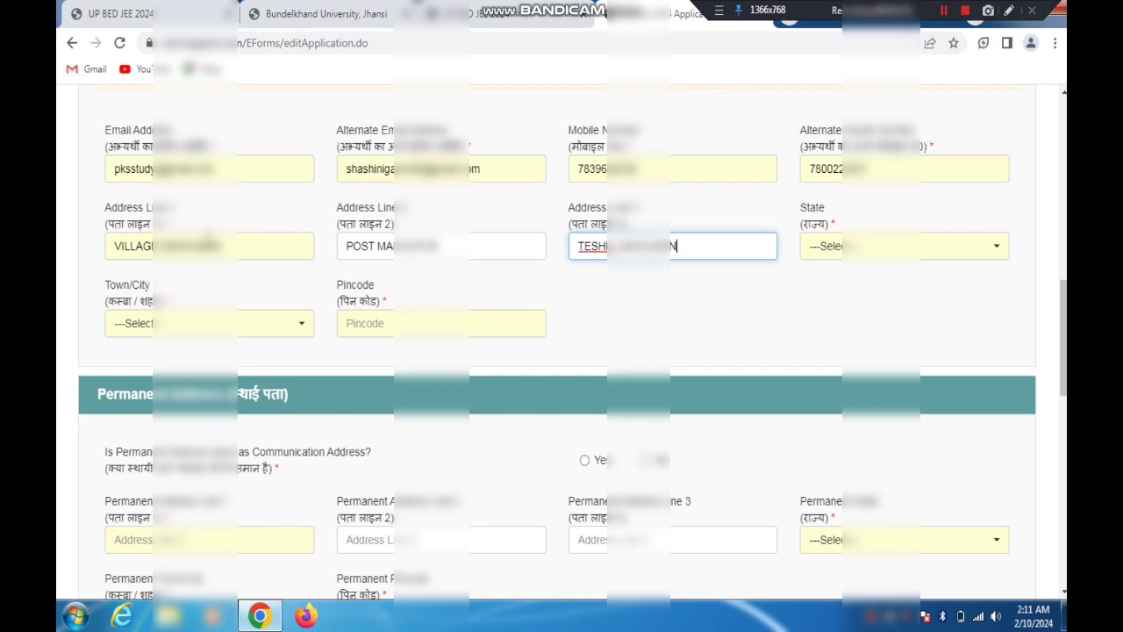
left_click(834, 246)
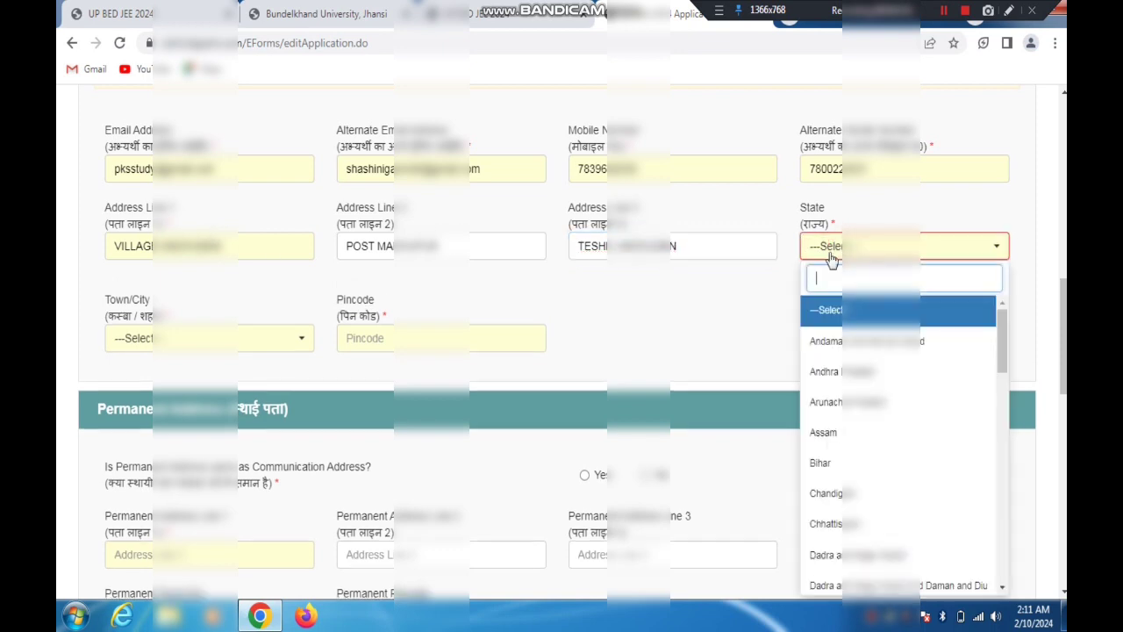
type("UTT")
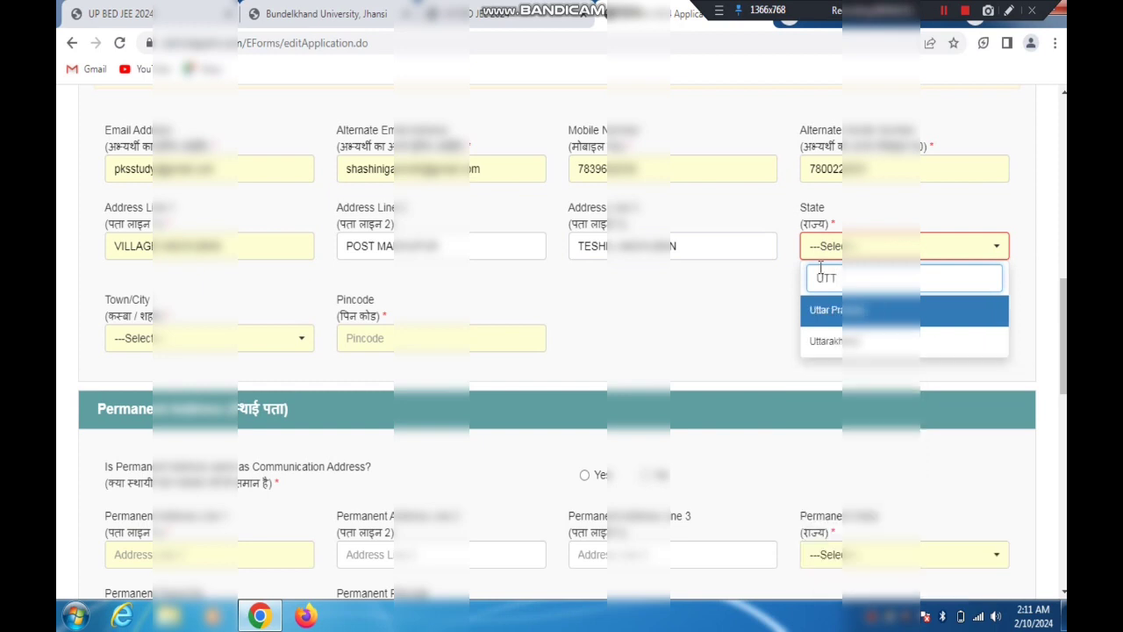
left_click(835, 312)
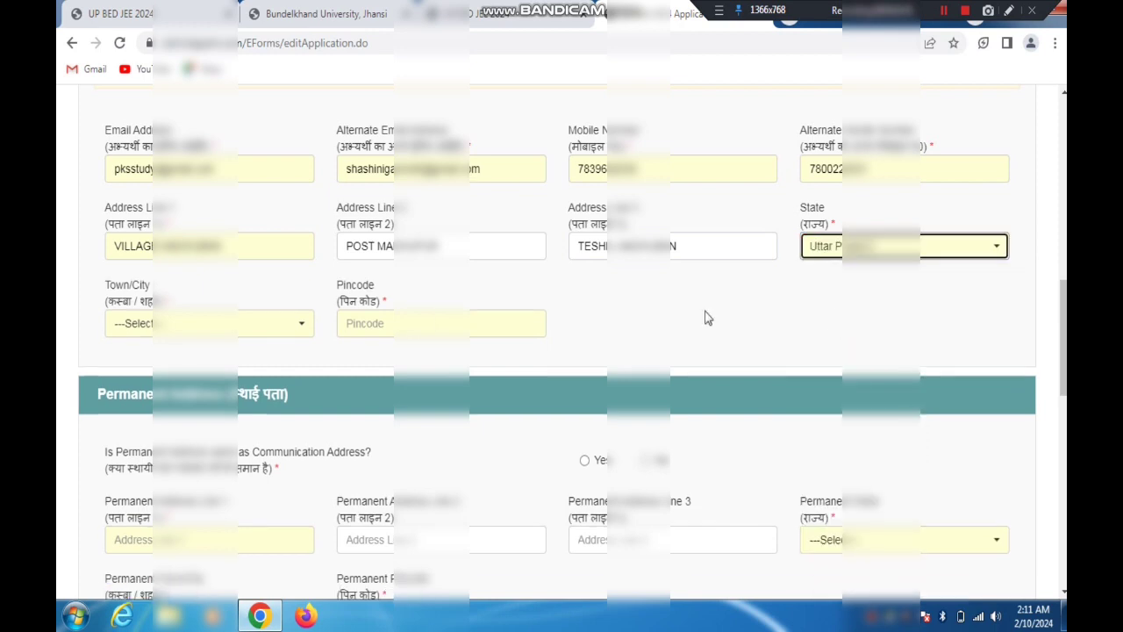
left_click(197, 326)
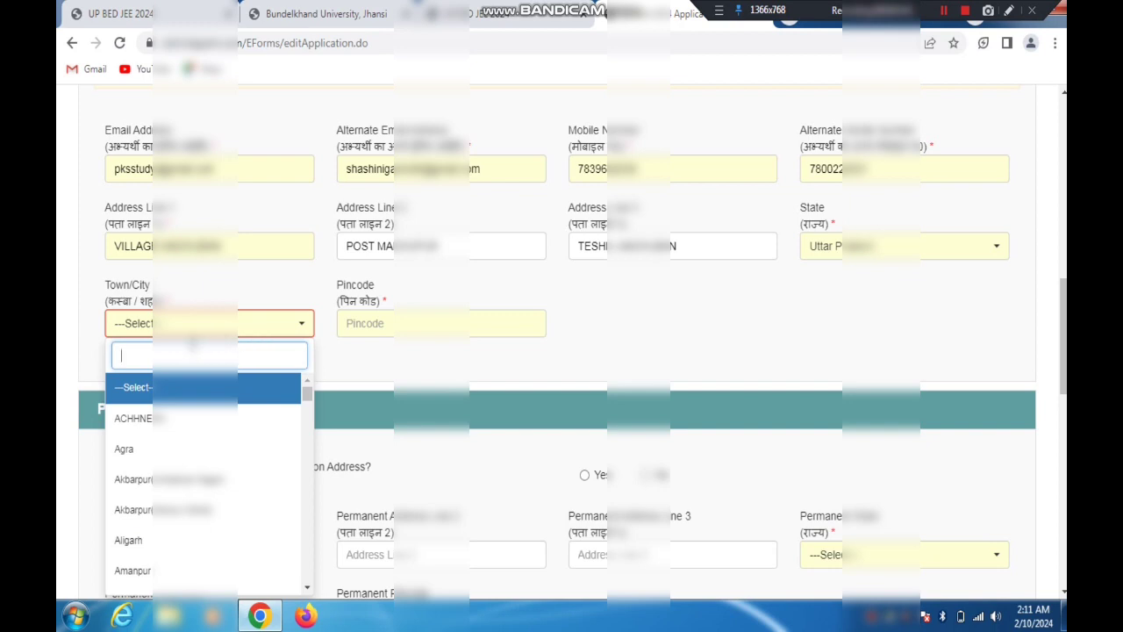
type("A")
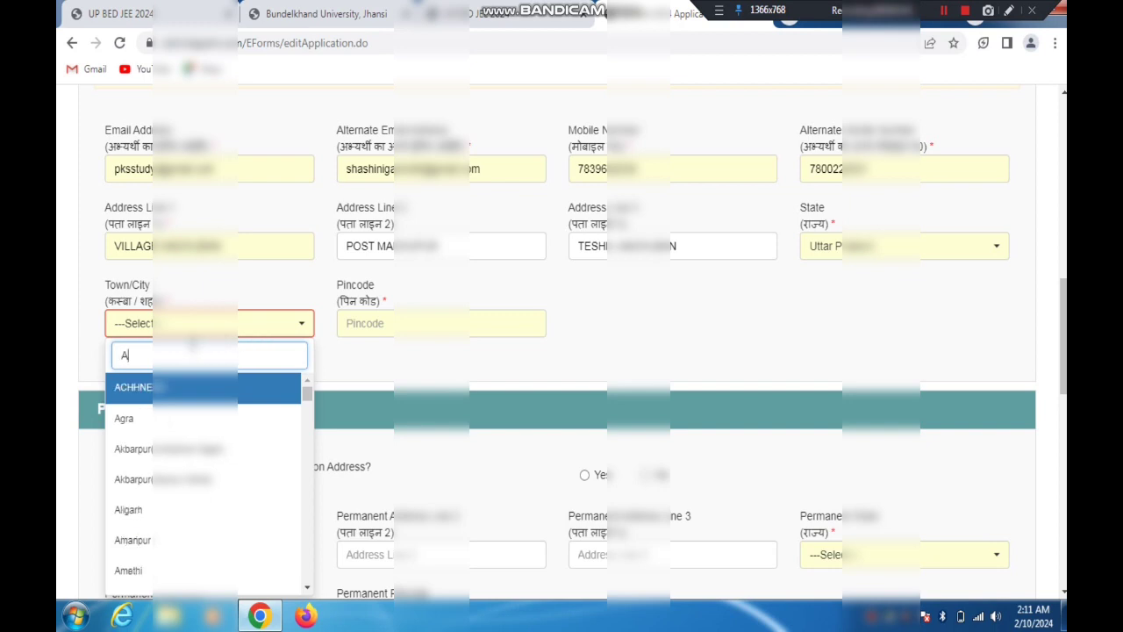
key("BackSpace")
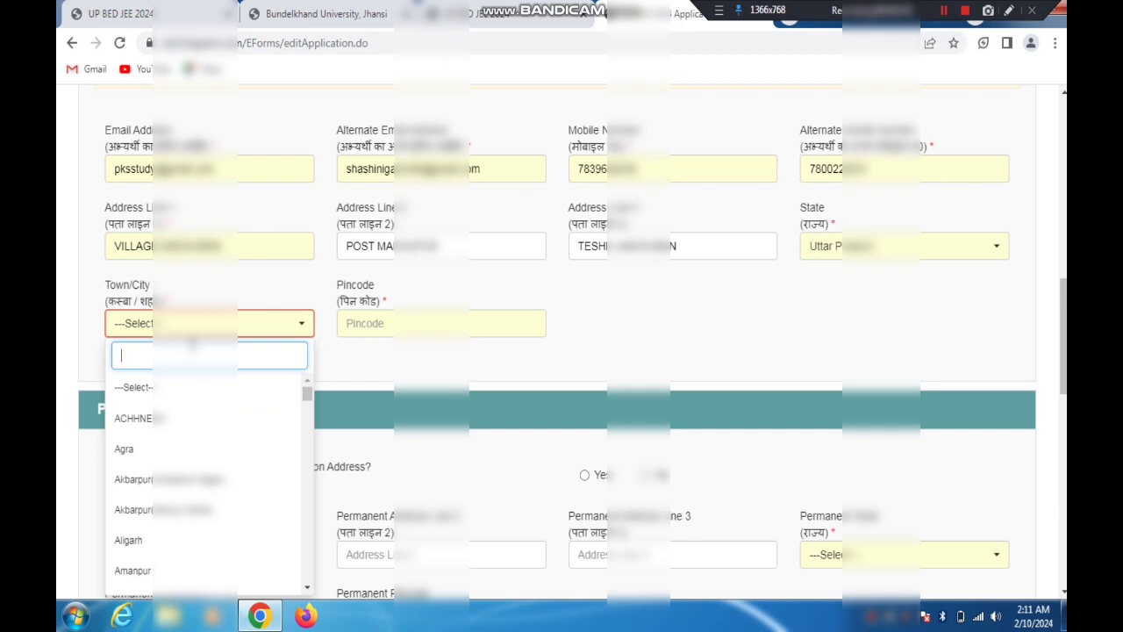
type("MATH")
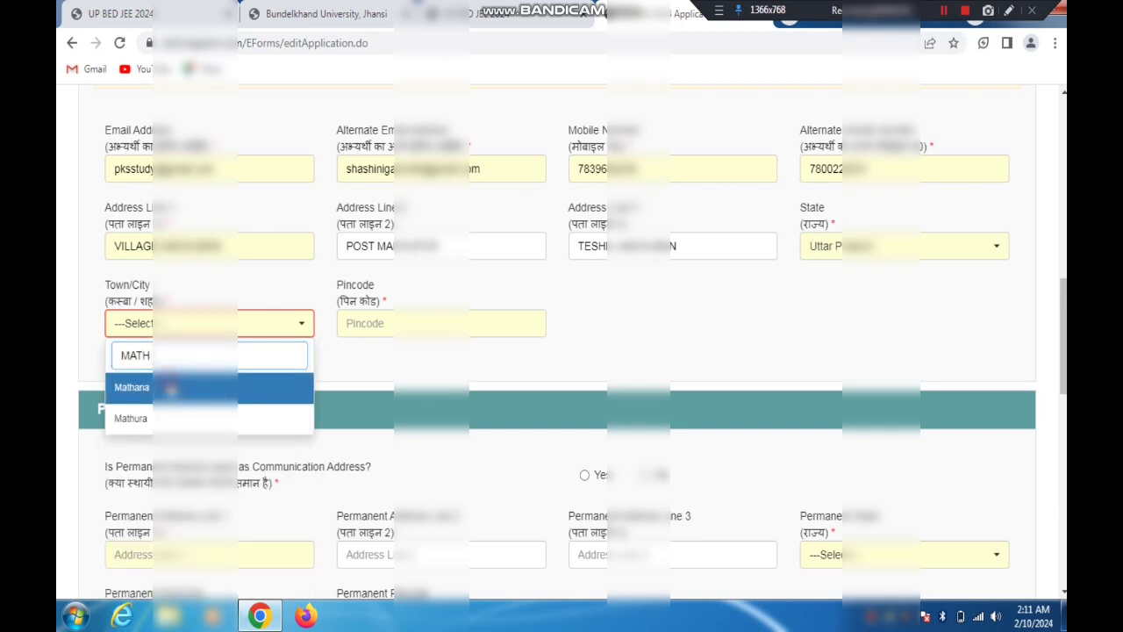
left_click(180, 386)
Select the candidate's Town/City for the communication address and enter the matching Pincode
left_click(219, 327)
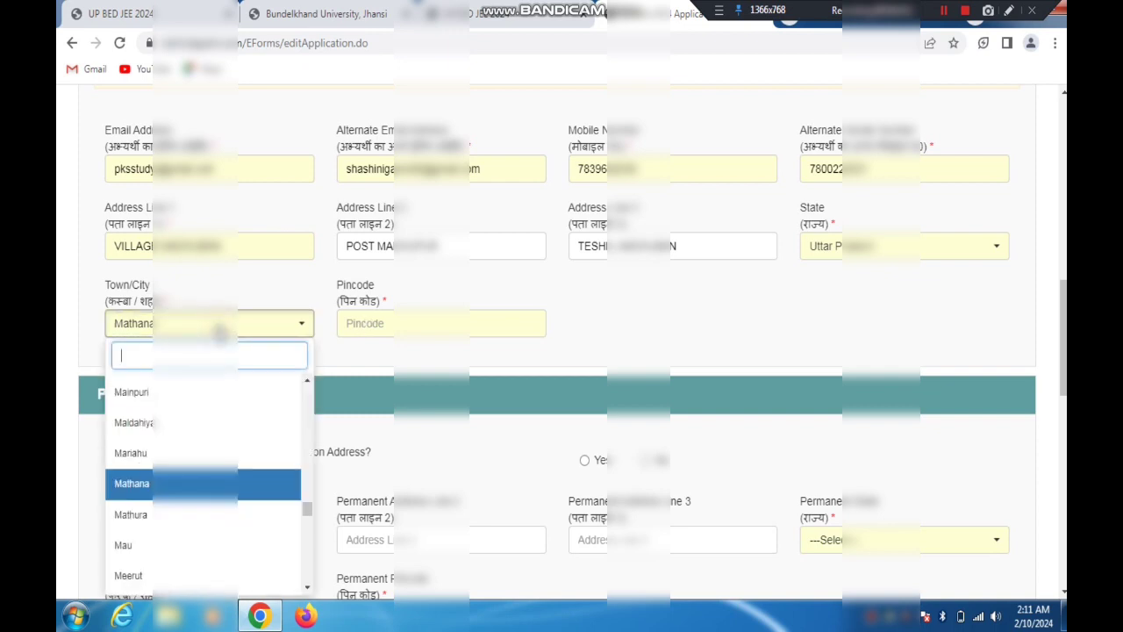
type("PRAS")
key("BackSpace")
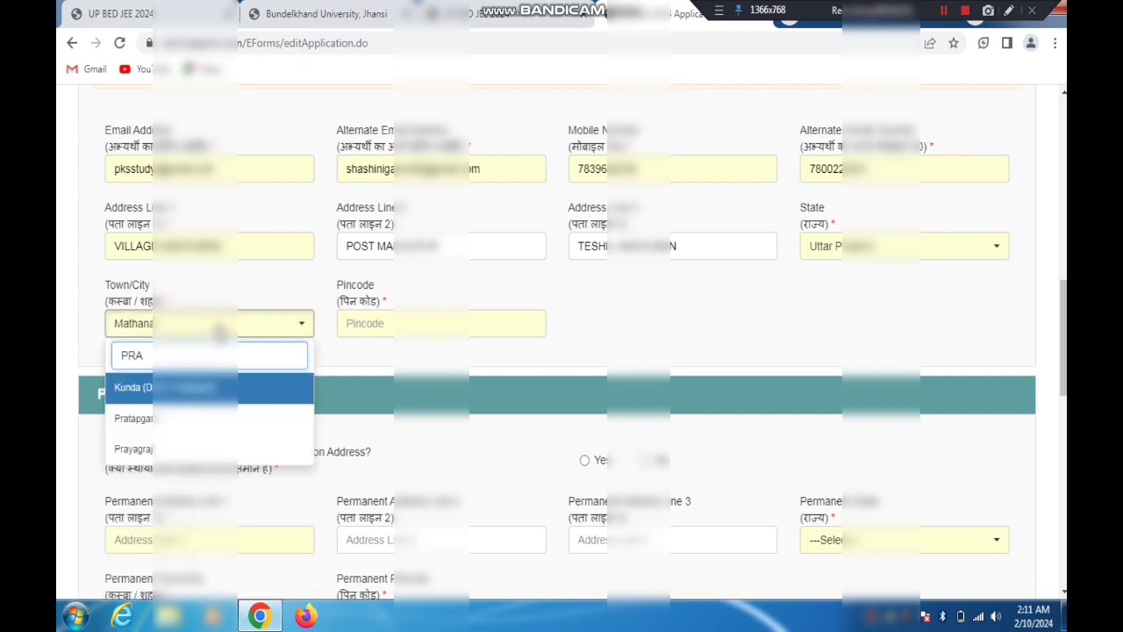
left_click(132, 448)
left_click(384, 325)
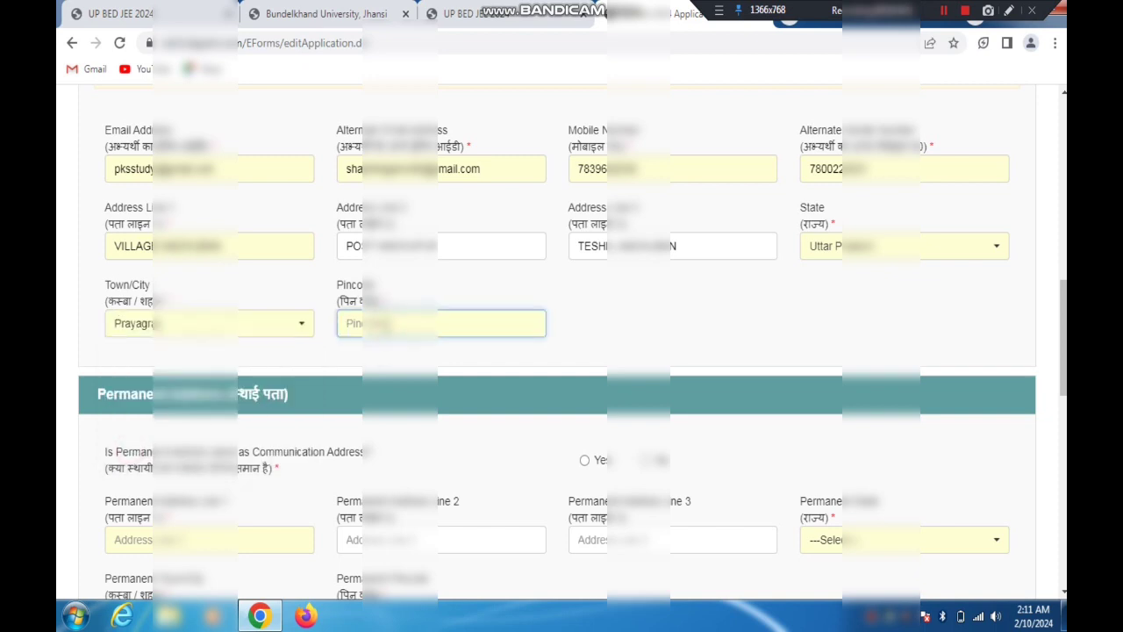
type("214")
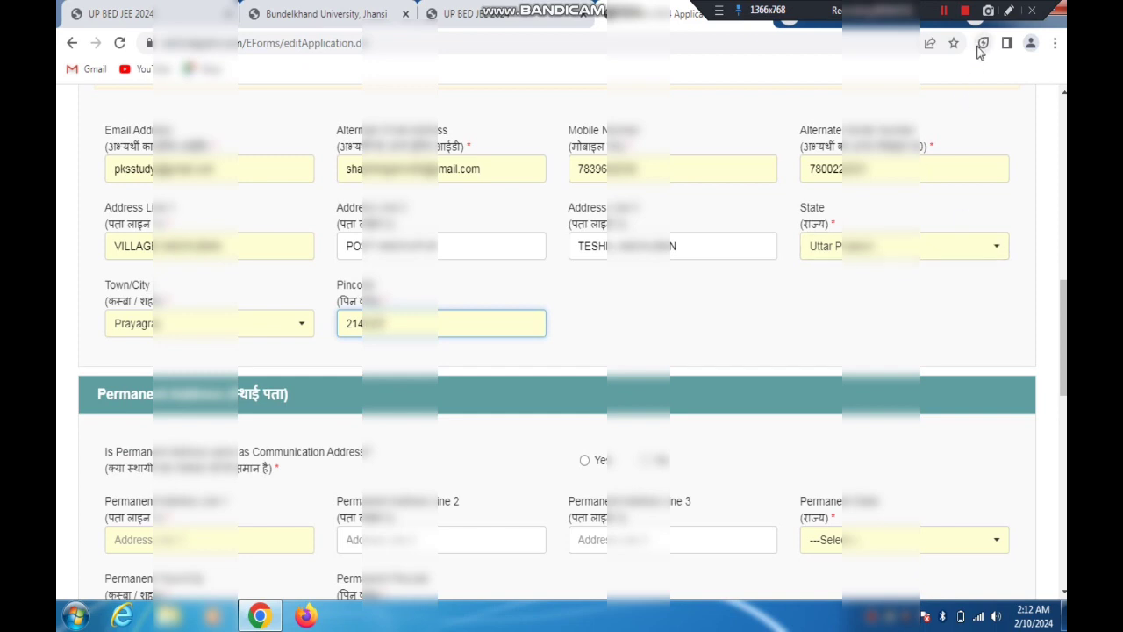
Point out the same-address question, its Yes option and the related address fields with temporary red arrows
left_click(1009, 10)
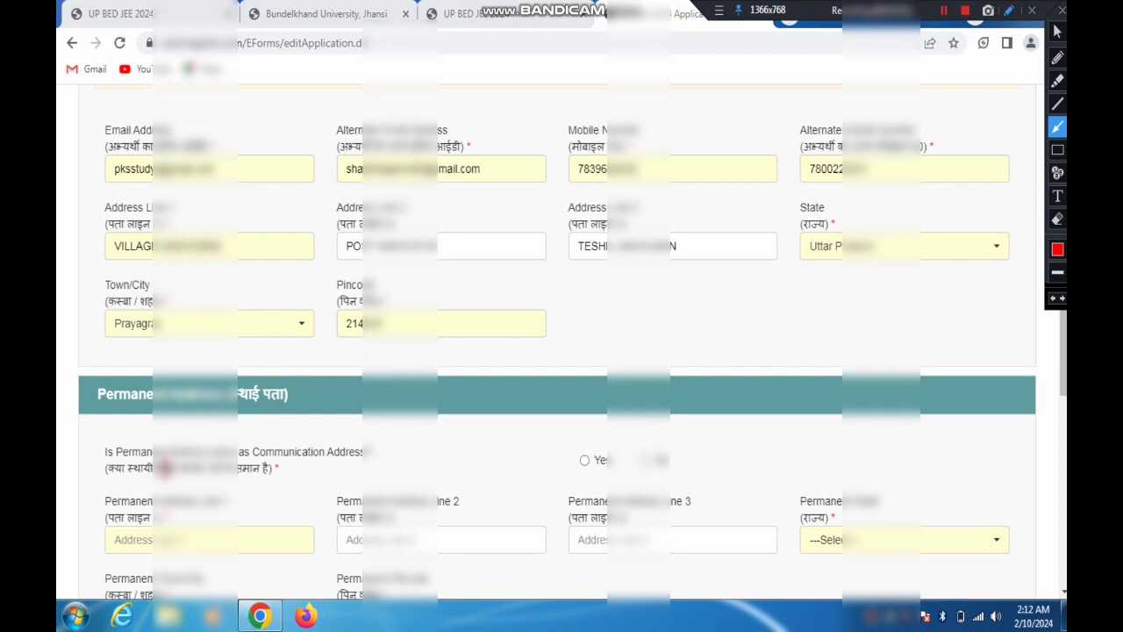
left_click_drag(164, 467, 282, 475)
mouse_move(471, 278)
left_mouse_down()
mouse_move(409, 244)
mouse_move(308, 143)
mouse_move(263, 118)
left_mouse_up()
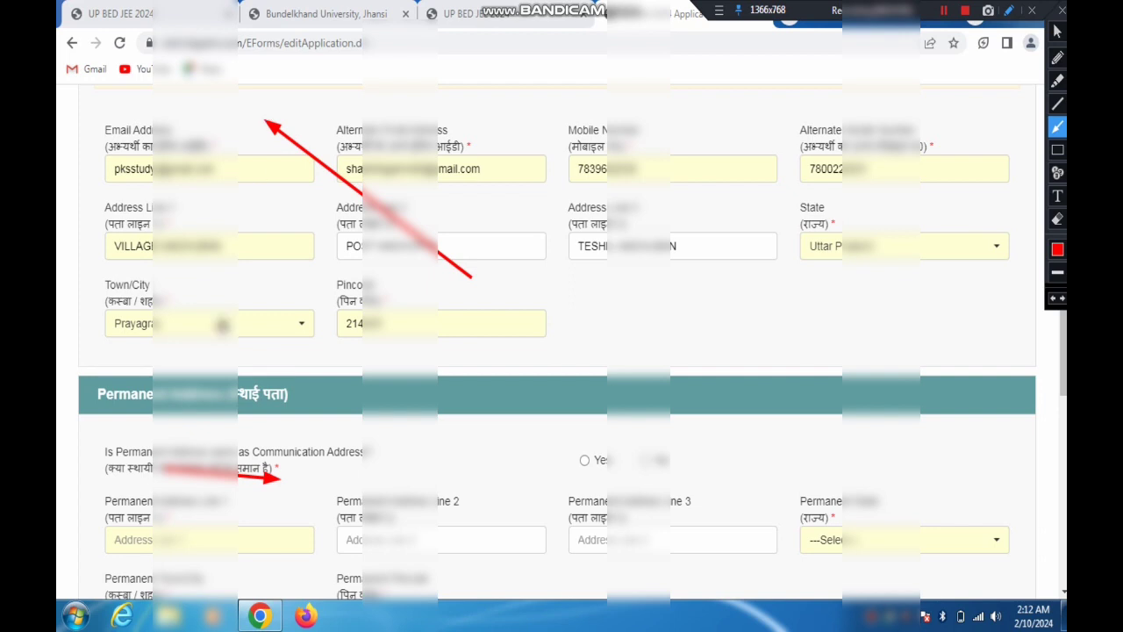
mouse_move(254, 395)
left_mouse_down()
mouse_move(399, 437)
mouse_move(539, 453)
mouse_move(564, 444)
left_mouse_up()
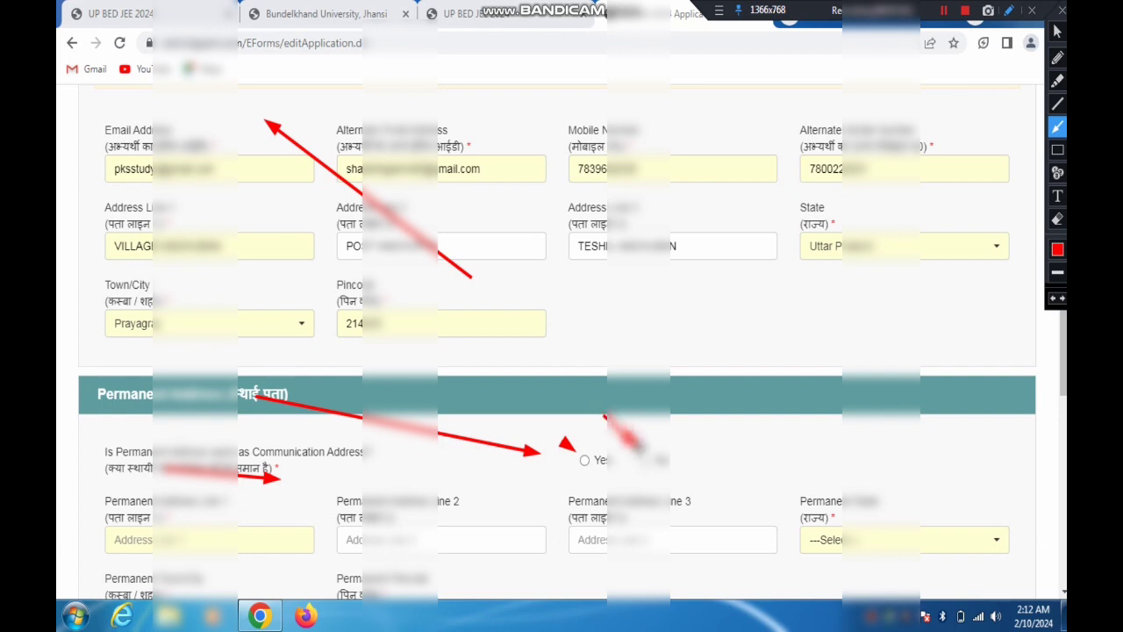
left_click_drag(604, 412, 450, 147)
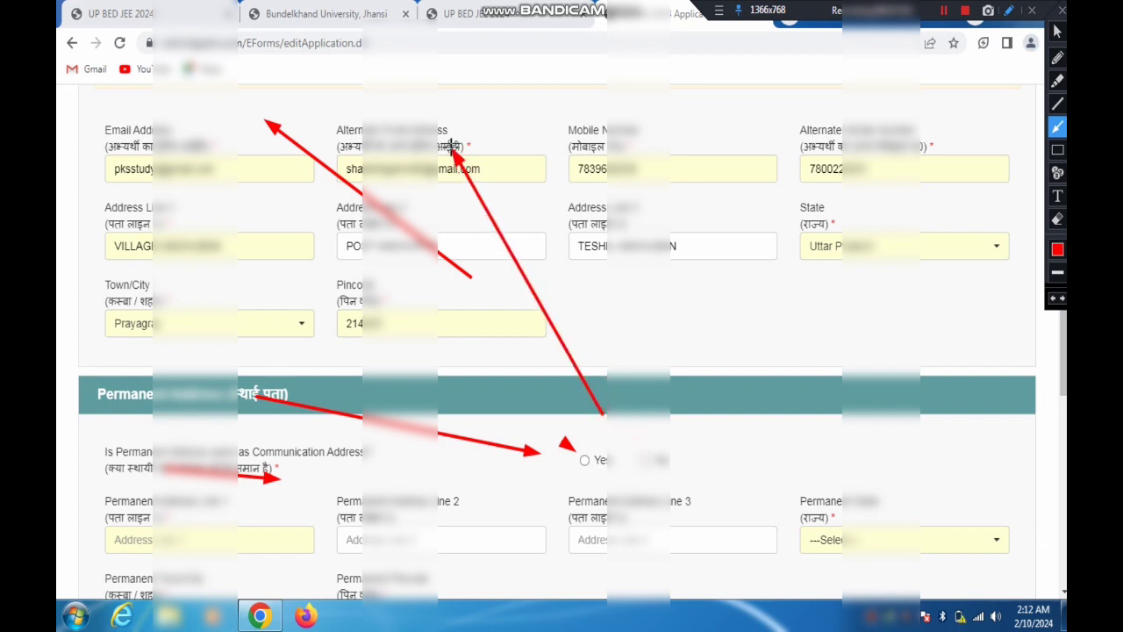
left_click_drag(450, 148, 277, 544)
left_click_drag(572, 420, 577, 455)
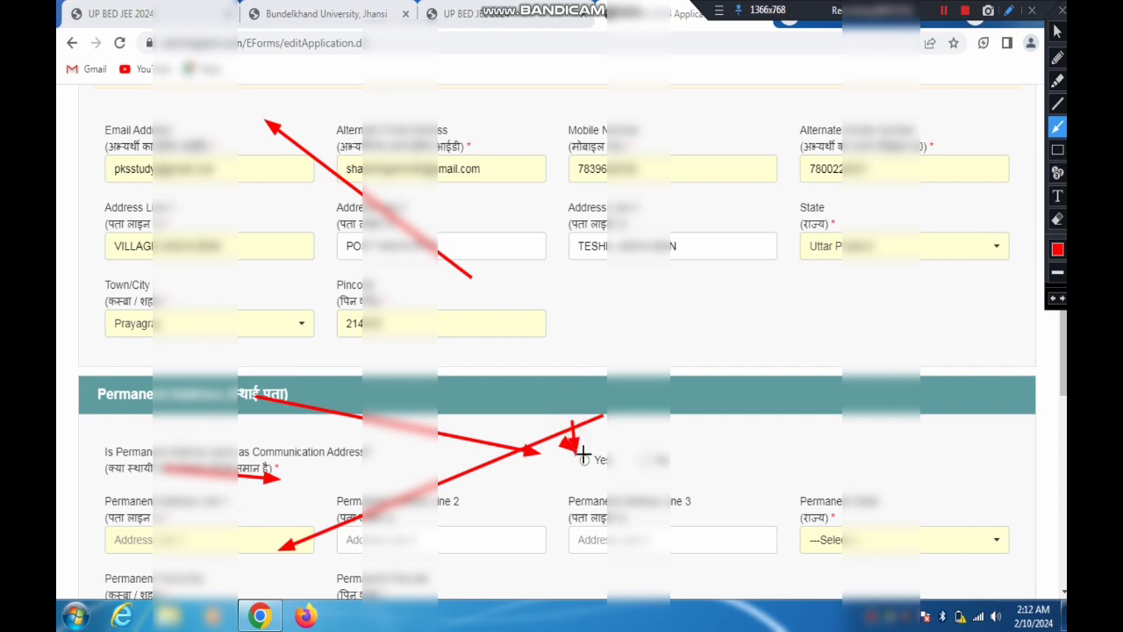
left_click(1062, 10)
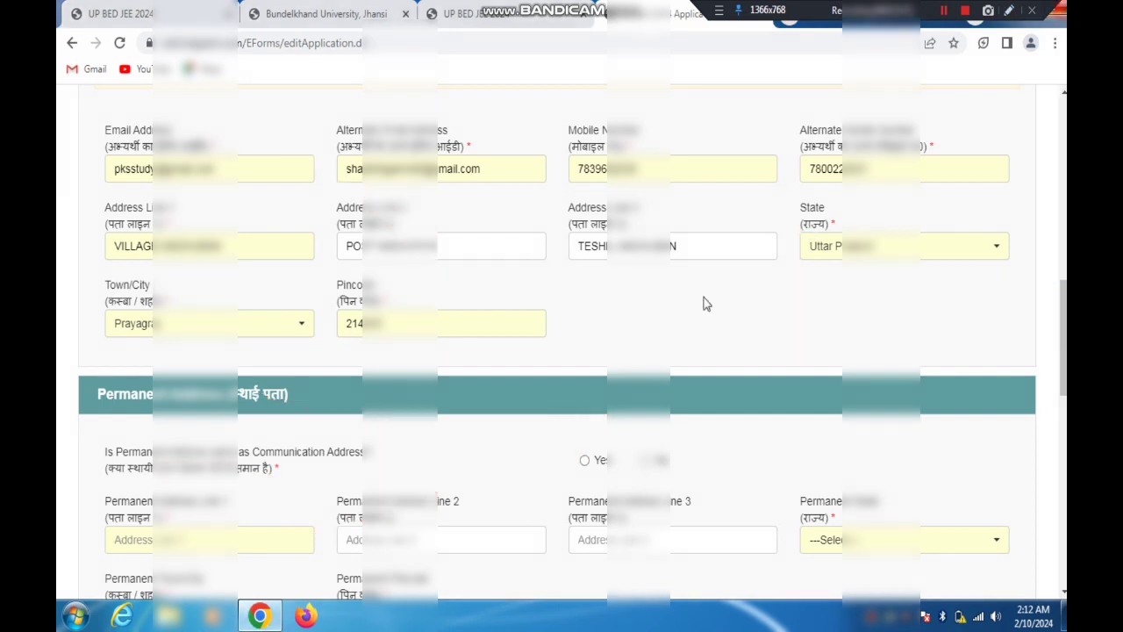
Answer Yes to whether the permanent address is the same as the communication address
left_click(584, 460)
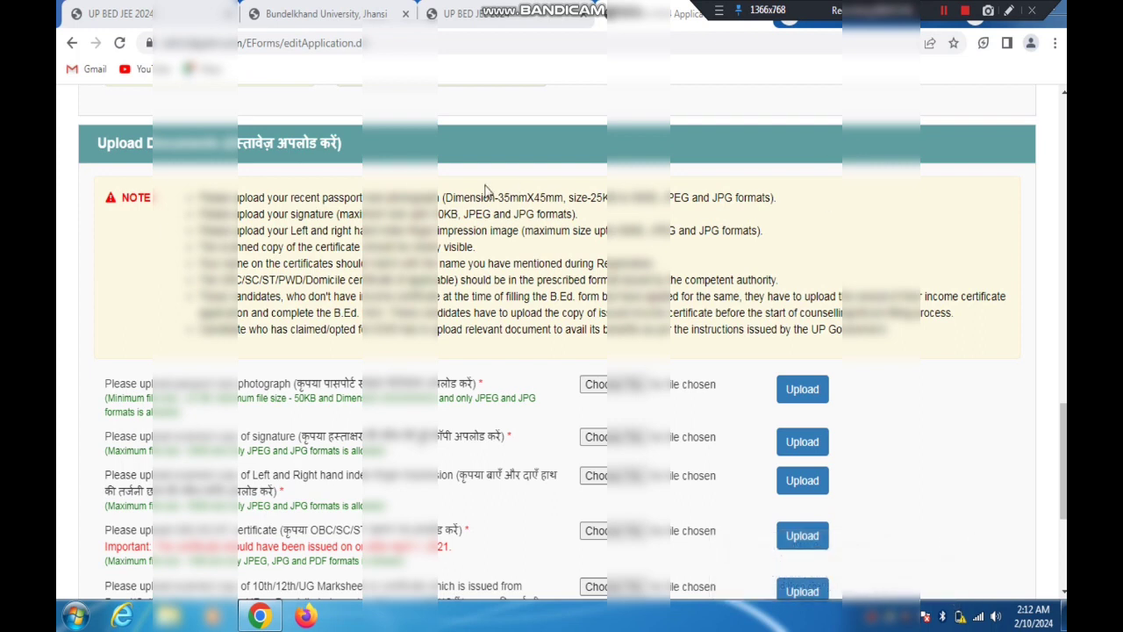
Point out the photograph, signature and certificate notes in the Upload Documents section with temporary red arrows
left_click(1008, 12)
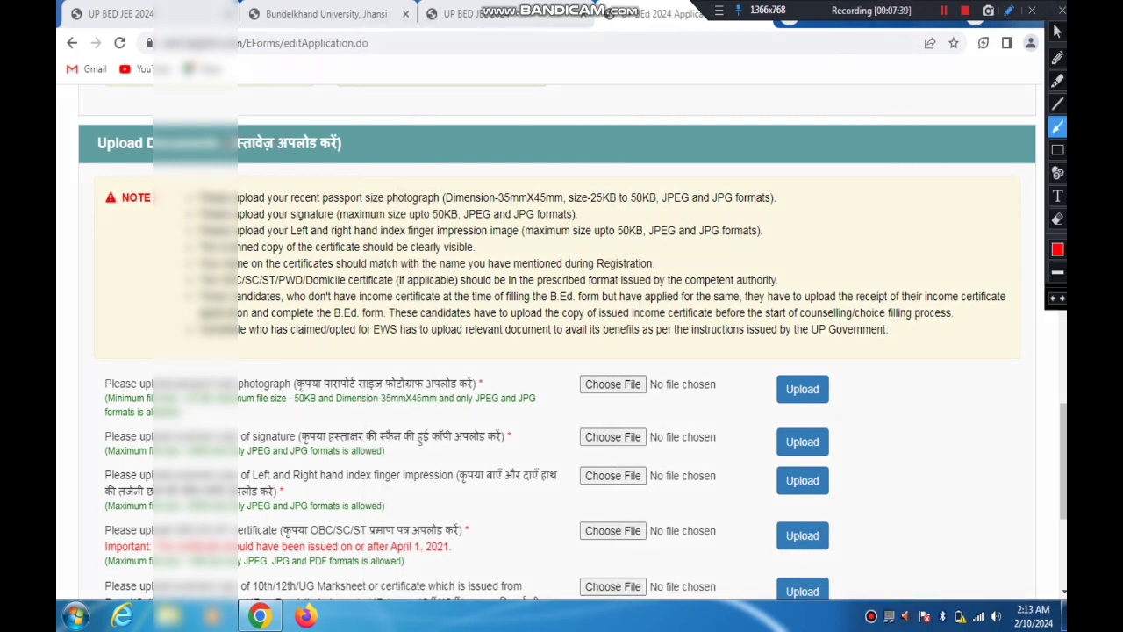
mouse_move(227, 144)
left_mouse_down()
mouse_move(381, 181)
mouse_move(616, 190)
mouse_move(382, 192)
mouse_move(351, 208)
mouse_move(372, 209)
mouse_move(362, 203)
left_mouse_up()
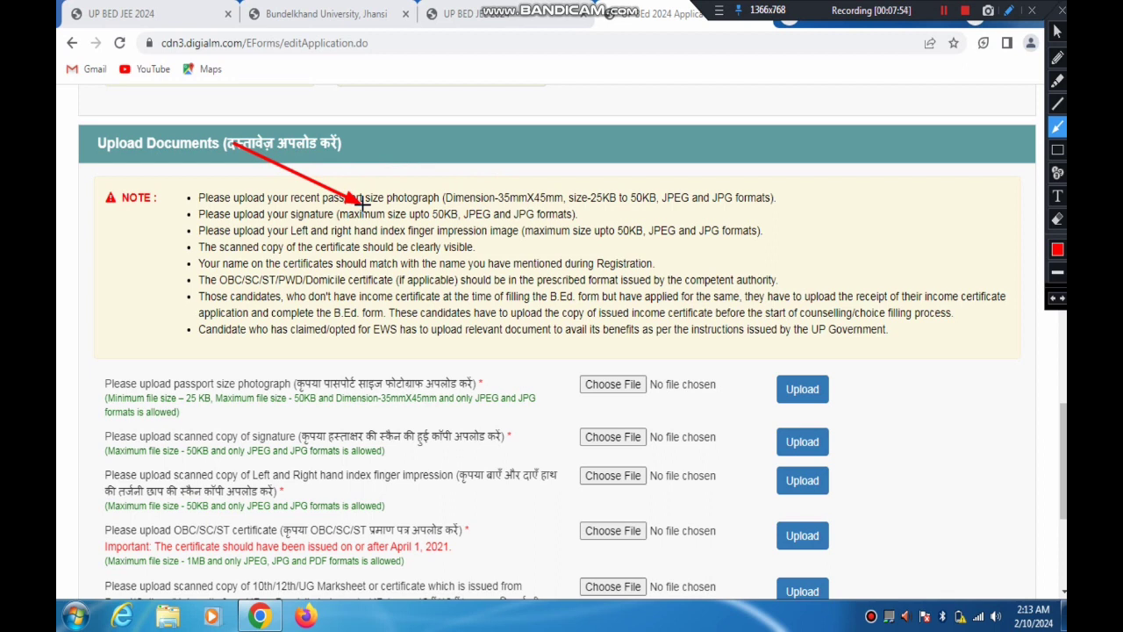
mouse_move(362, 204)
left_mouse_down()
mouse_move(412, 203)
mouse_move(307, 219)
mouse_move(363, 221)
left_mouse_up()
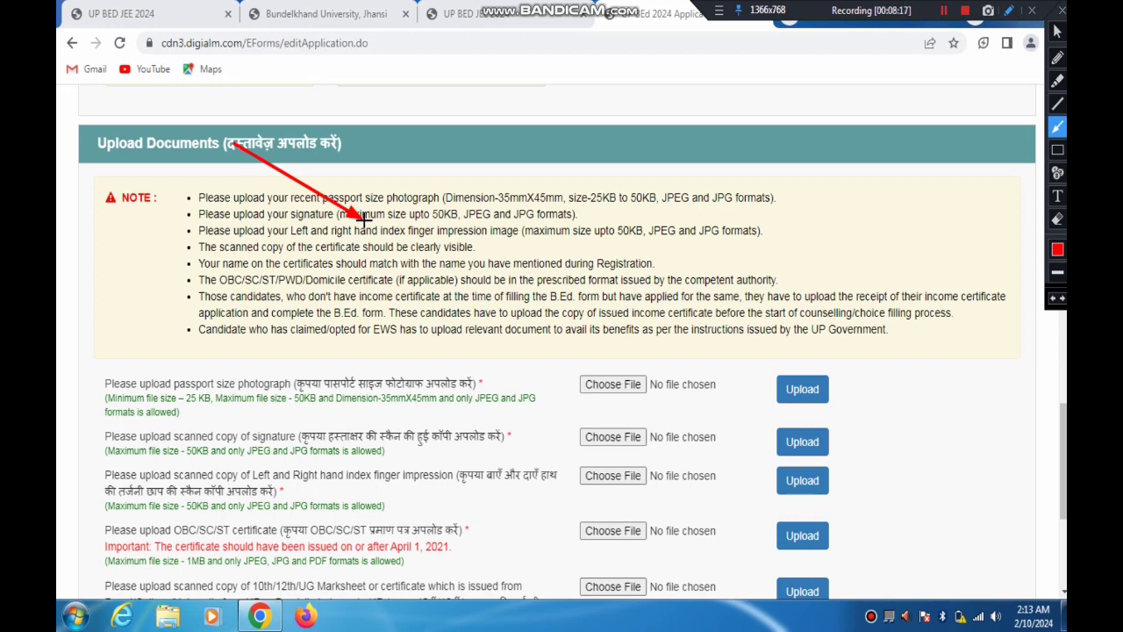
mouse_move(136, 272)
left_mouse_down()
mouse_move(219, 247)
mouse_move(355, 245)
mouse_move(295, 246)
mouse_move(305, 248)
mouse_move(265, 274)
mouse_move(514, 275)
left_mouse_up()
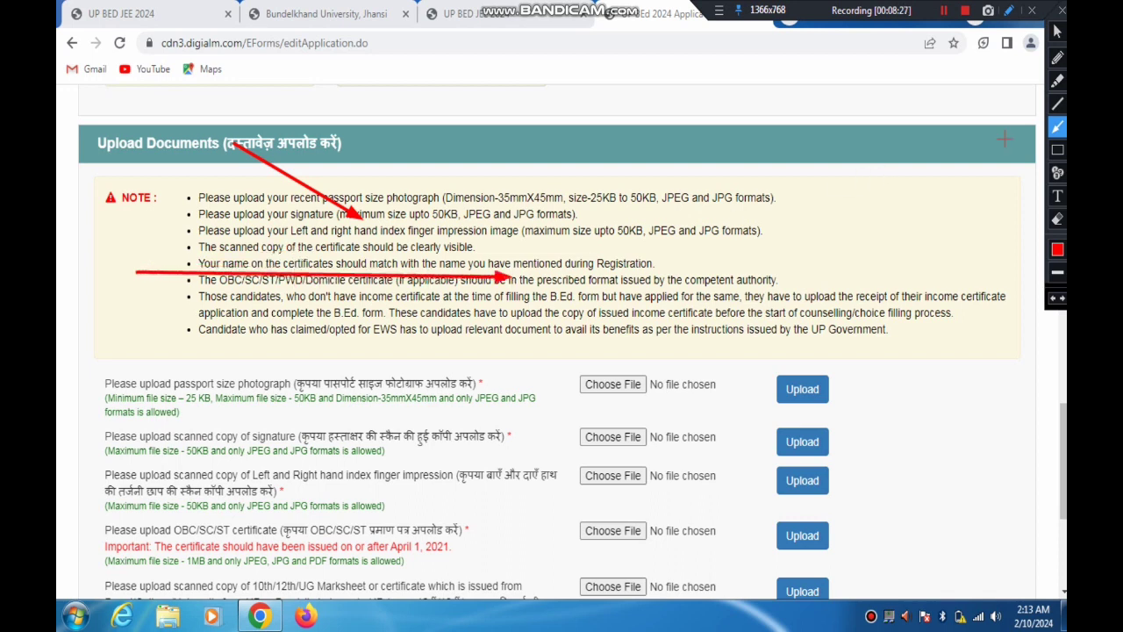
left_click(1062, 9)
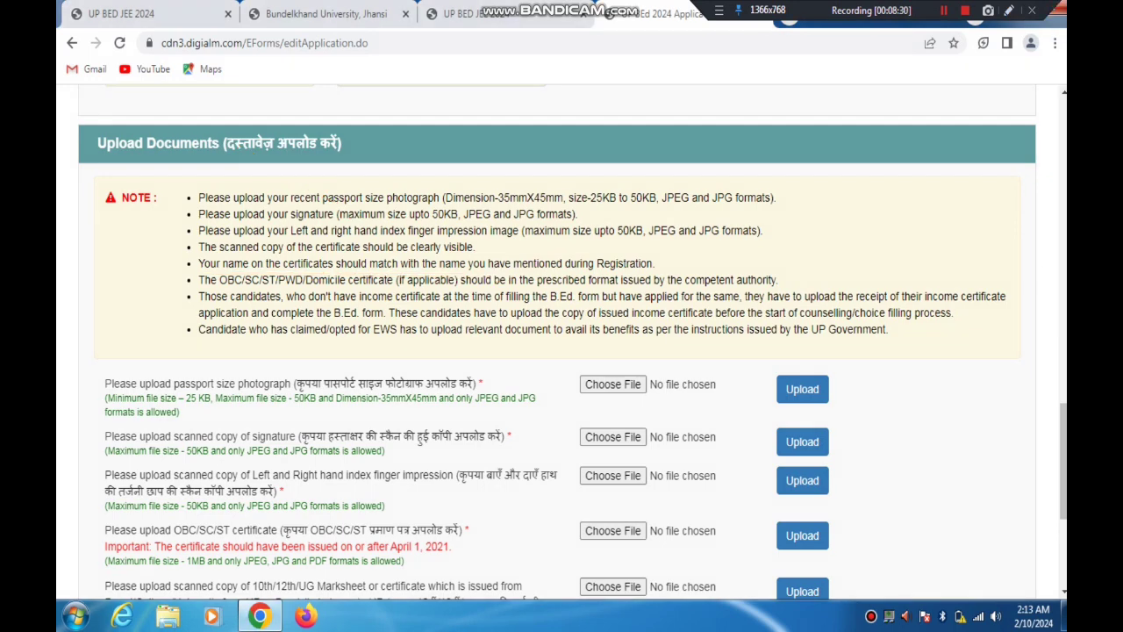
Highlight the passport photograph label and mark its file chooser with a temporary red arrow
scroll(525, 383, "down", 2)
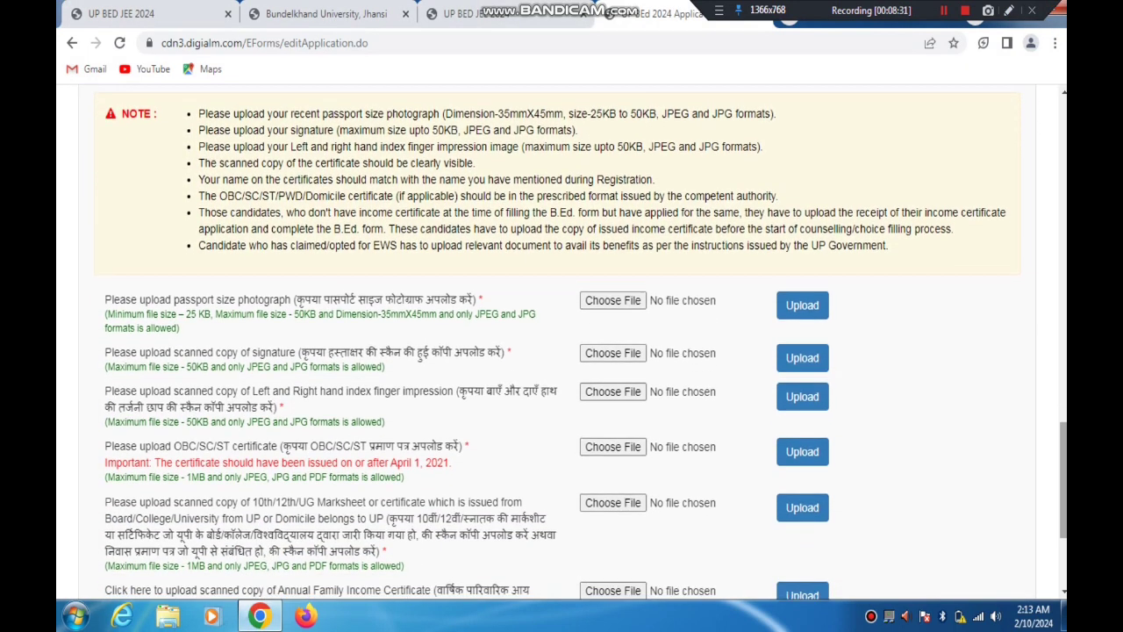
left_click_drag(304, 299, 502, 303)
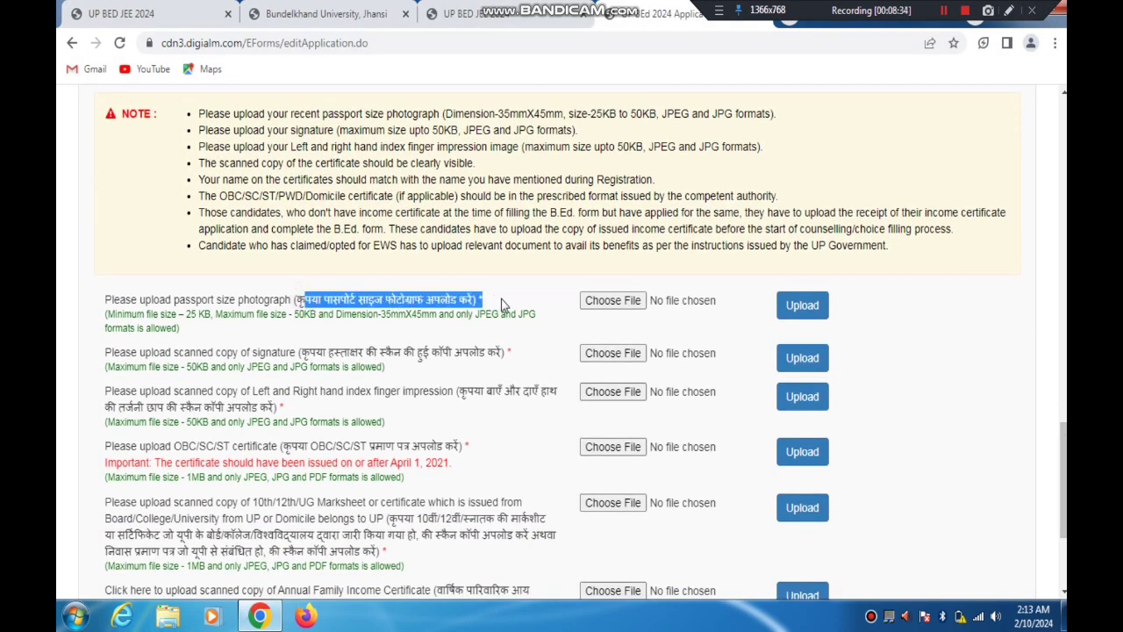
left_click(1009, 10)
left_click_drag(735, 171, 621, 281)
left_click(1057, 32)
Choose PHOTO VIM 50.jpg from the Dem Y folder on New Volume (G:) for the passport photograph
left_click(614, 300)
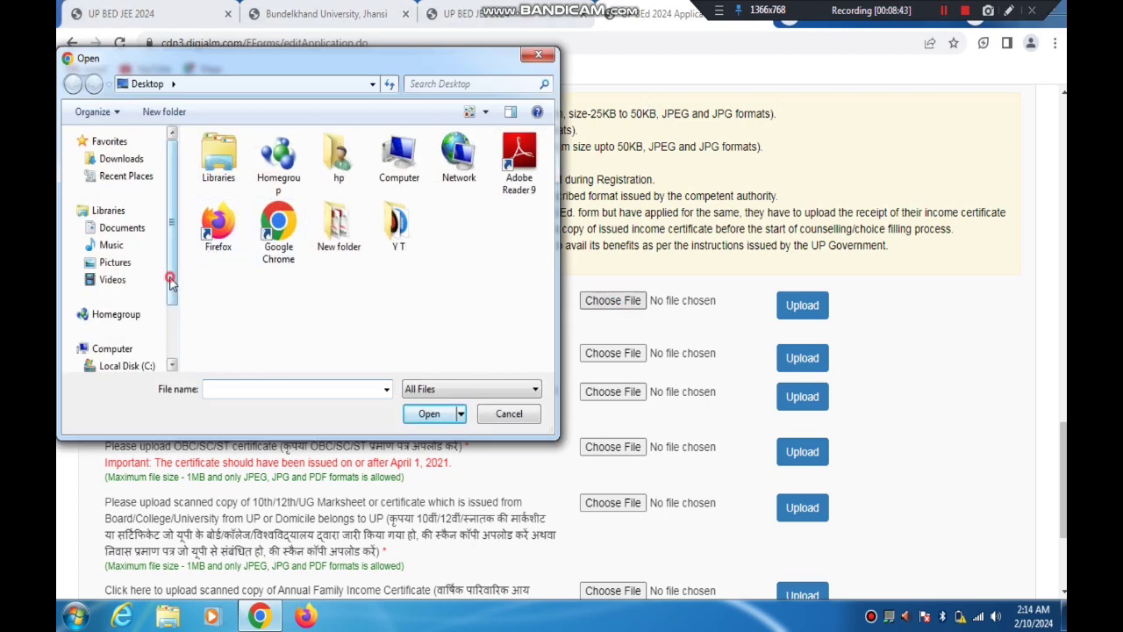
left_click_drag(174, 276, 172, 328)
left_click(143, 324)
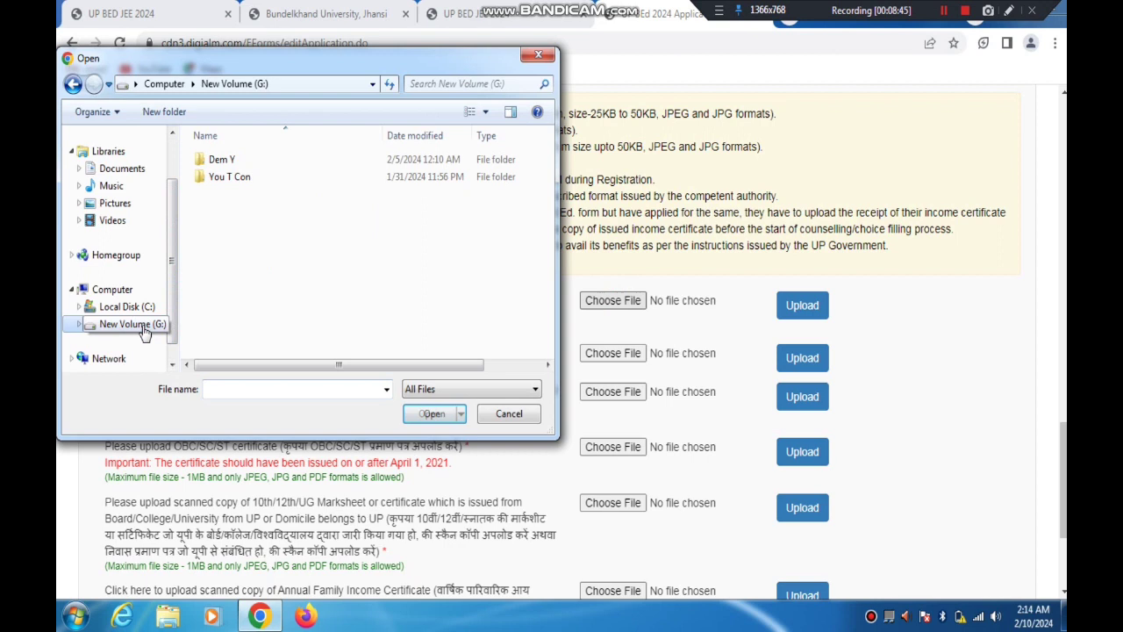
double_click(230, 162)
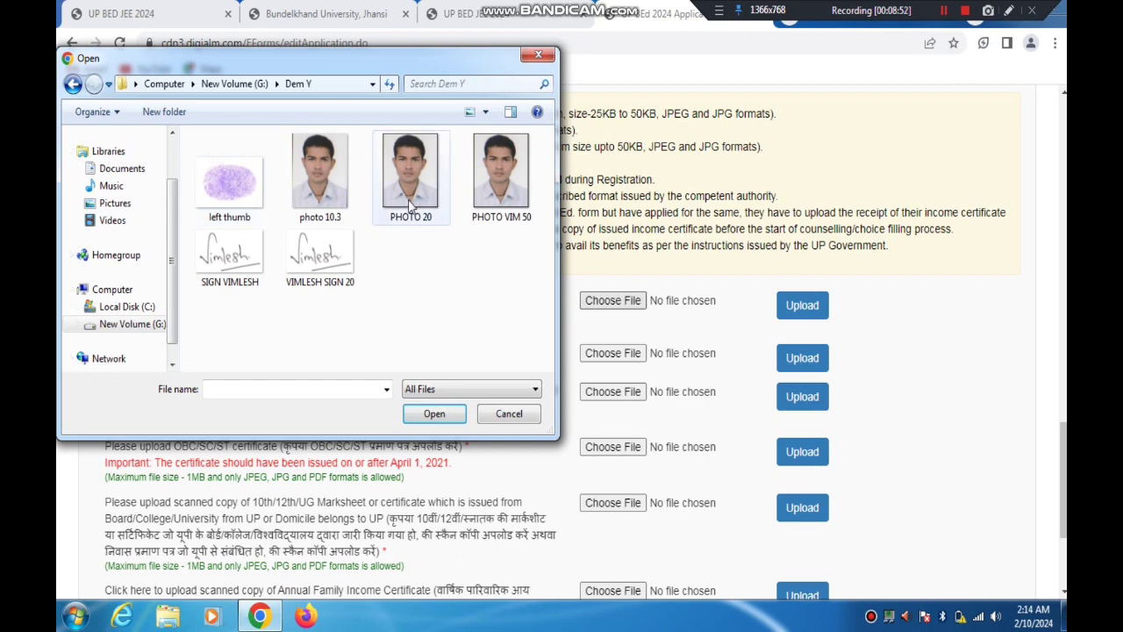
double_click(500, 175)
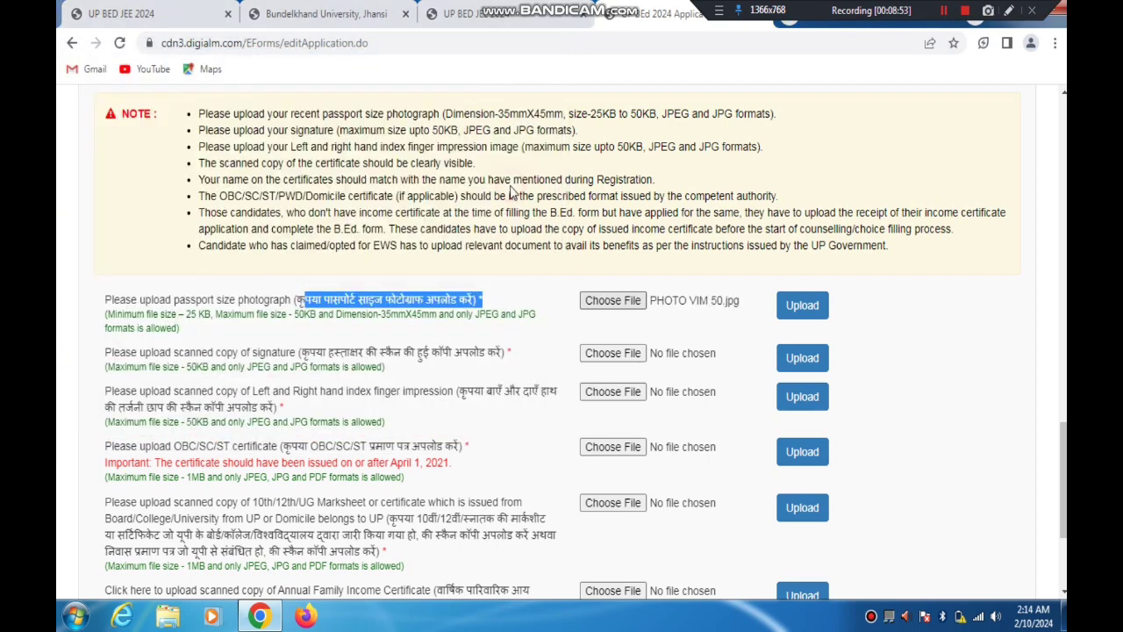
Upload the passport photograph, acknowledge the upload, preview the uploaded image and return to the application form
left_click(1009, 11)
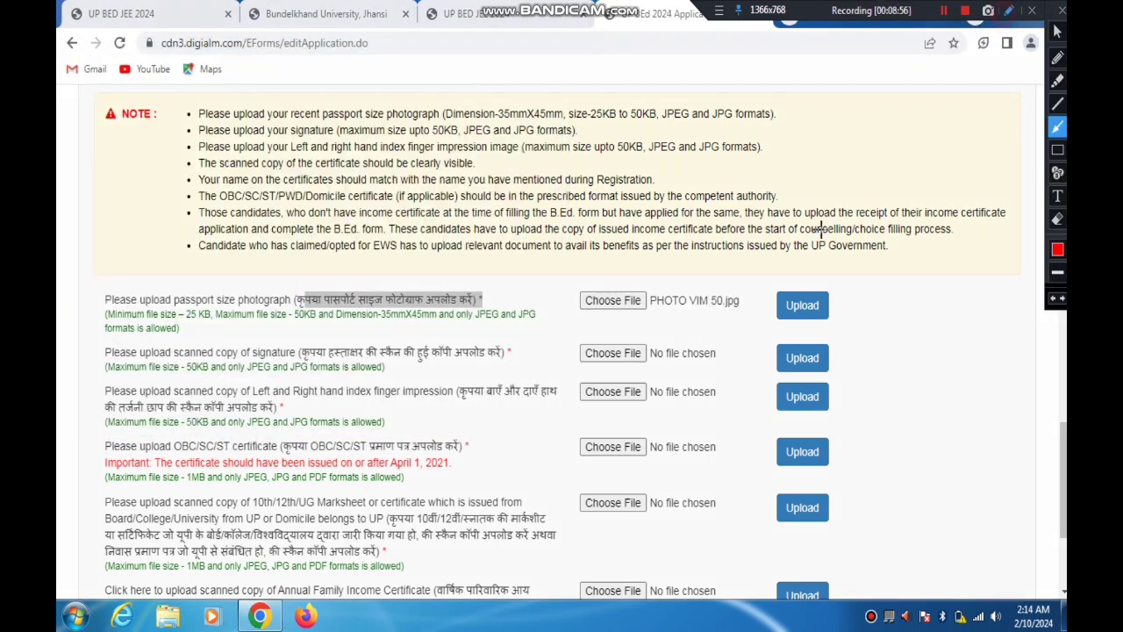
mouse_move(807, 225)
left_mouse_down()
mouse_move(754, 215)
mouse_move(687, 272)
mouse_move(830, 298)
mouse_move(798, 290)
left_mouse_up()
left_click(1061, 11)
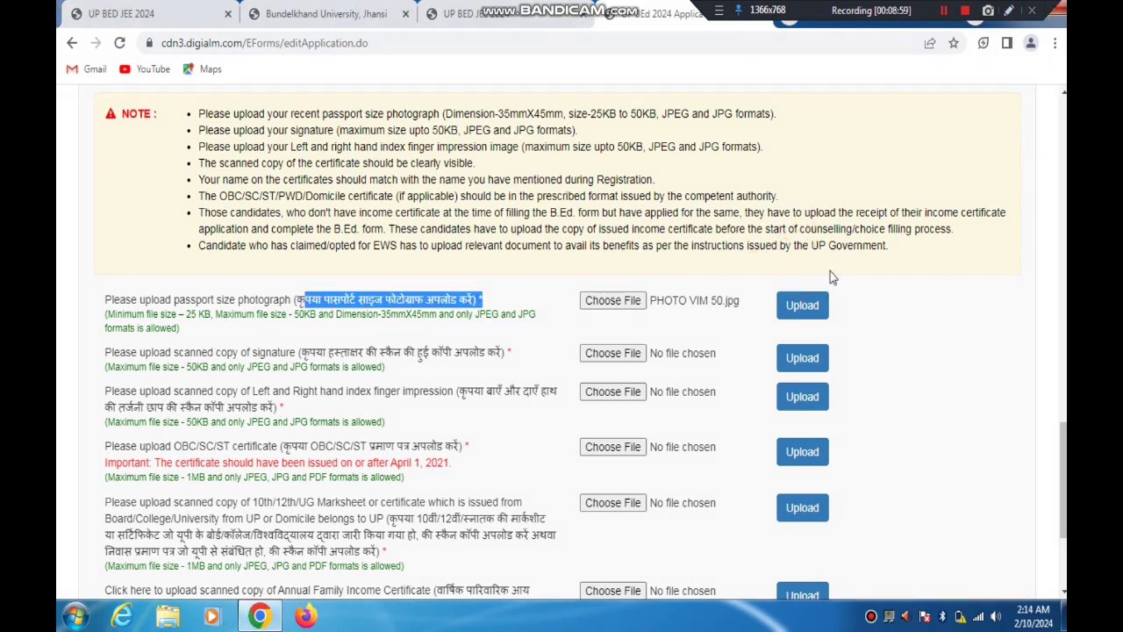
left_click(802, 304)
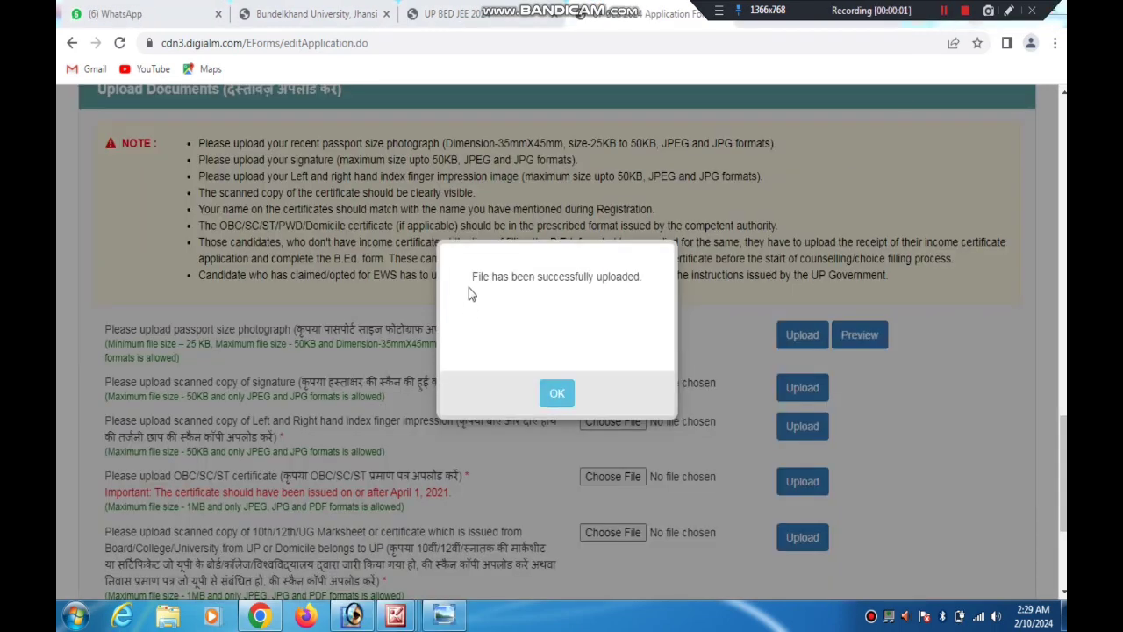
left_click_drag(474, 293, 625, 291)
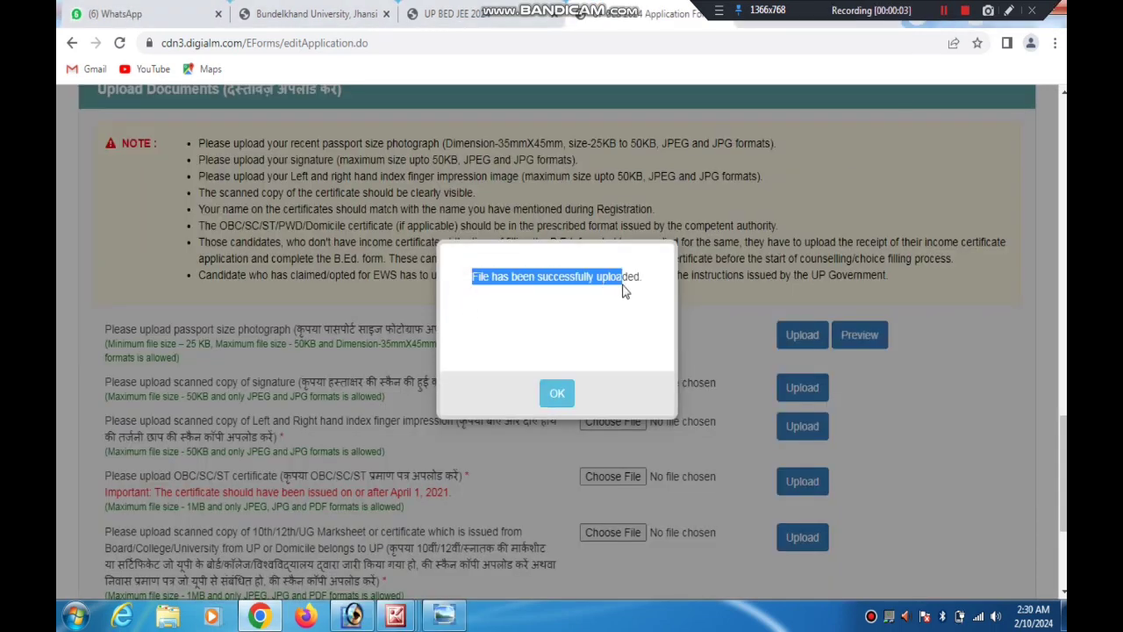
left_click(558, 394)
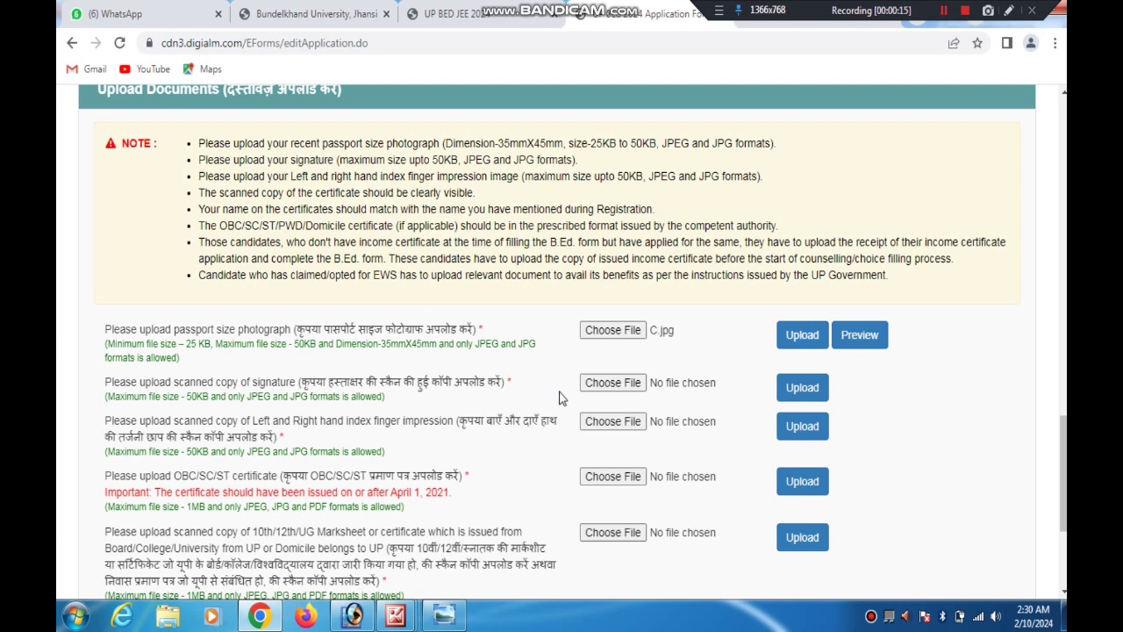
left_click(860, 338)
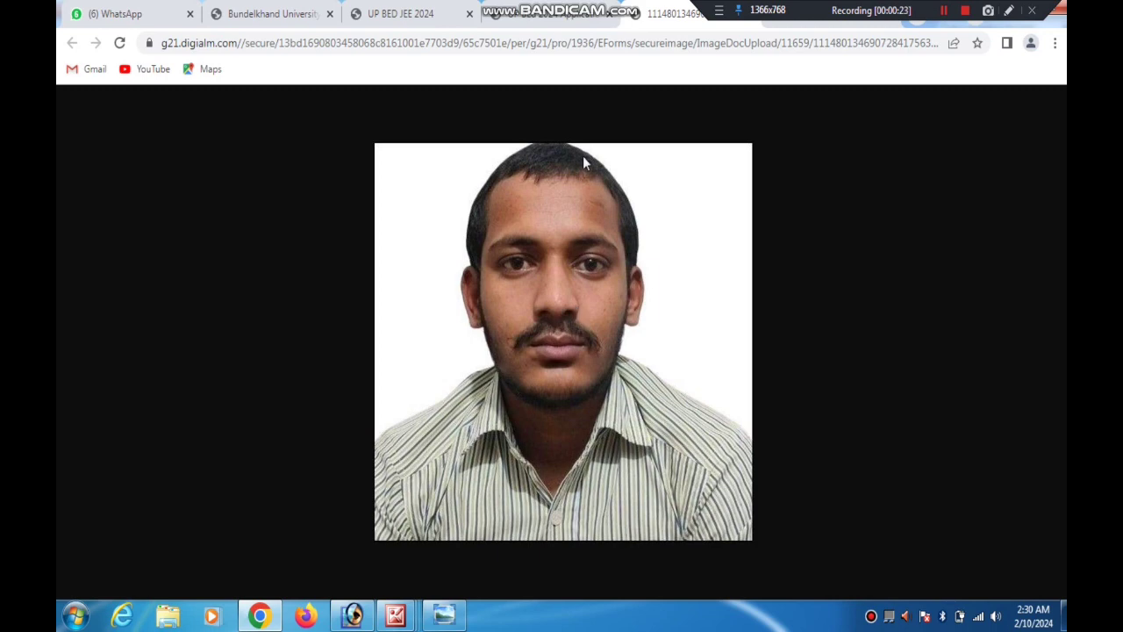
left_click(581, 10)
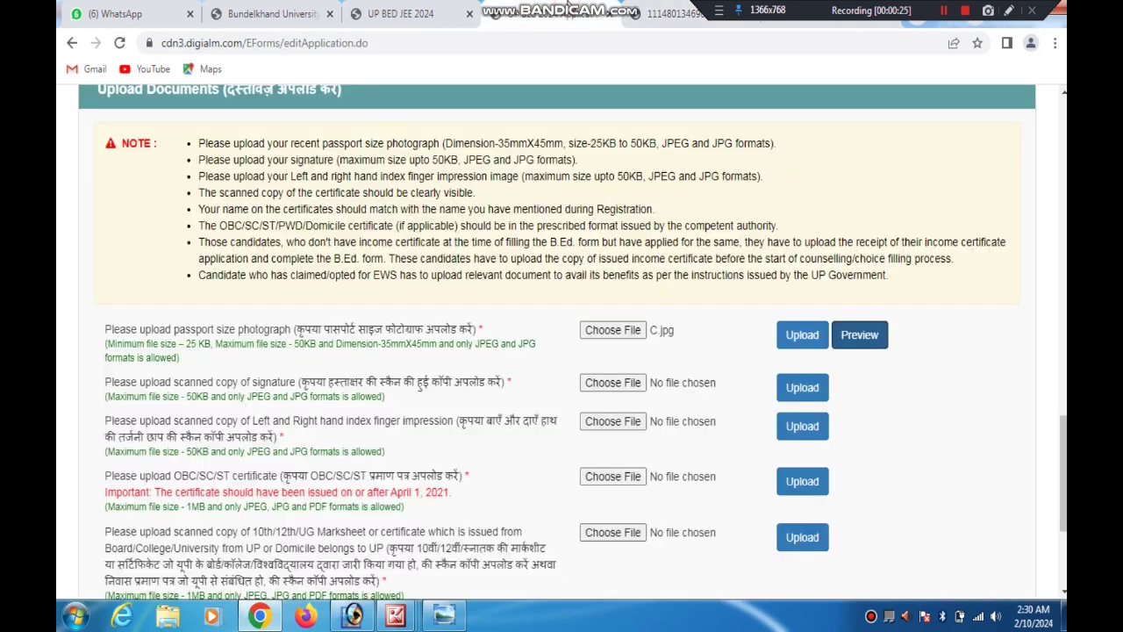
Choose the candidate's SIGN 20 signature image from New Volume (G:) and upload it as the scanned signature
left_click_drag(126, 384, 600, 392)
left_click(600, 386)
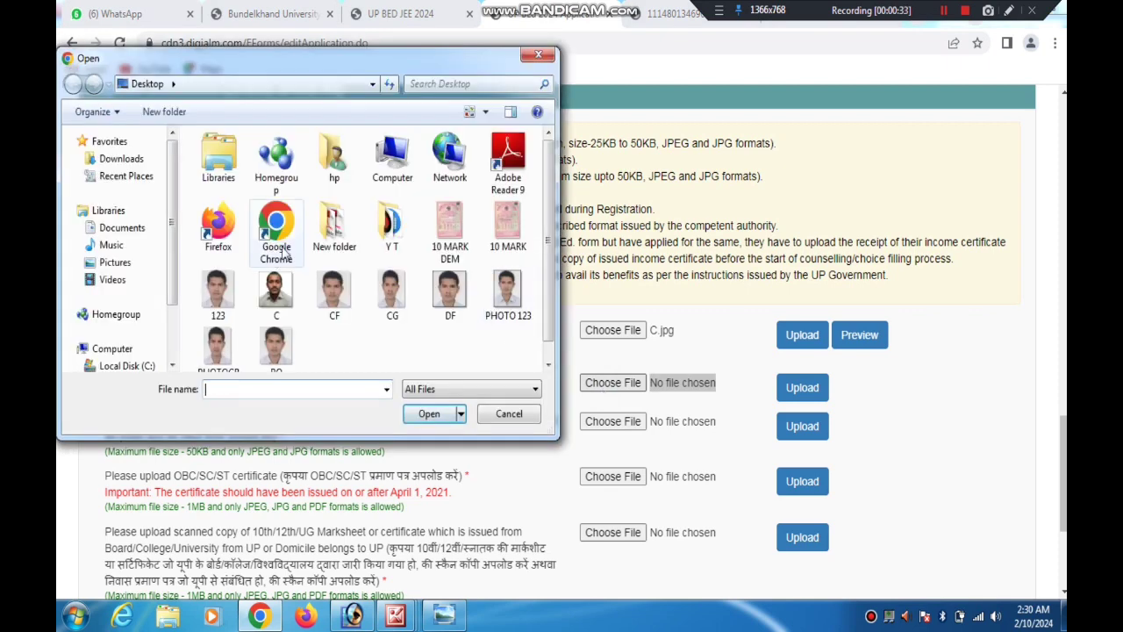
left_click_drag(173, 268, 174, 310)
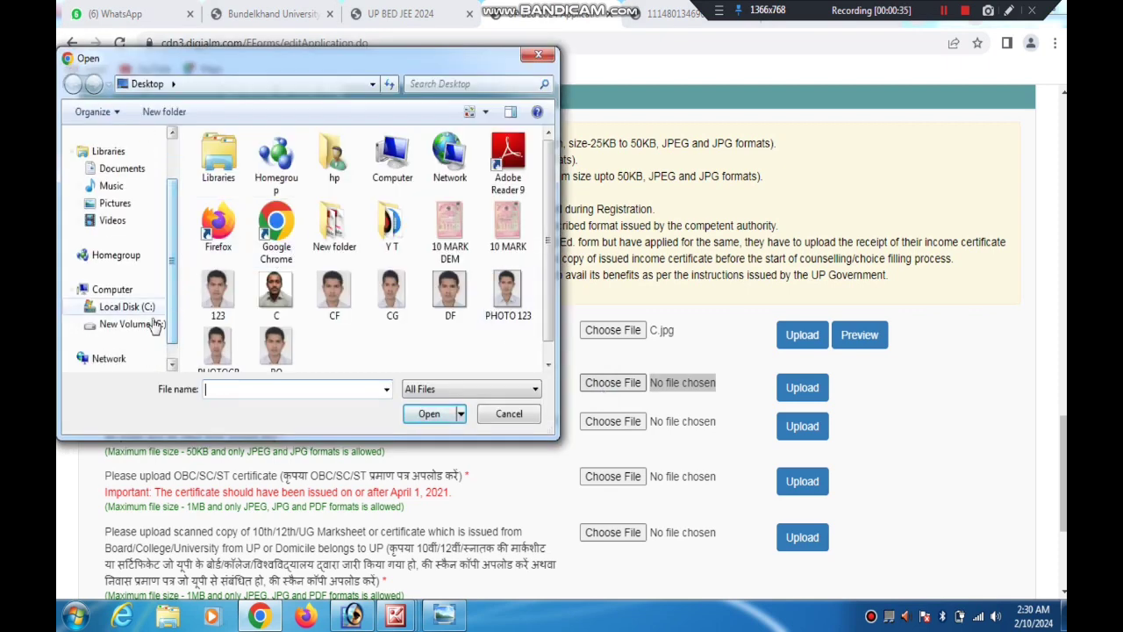
left_click(154, 324)
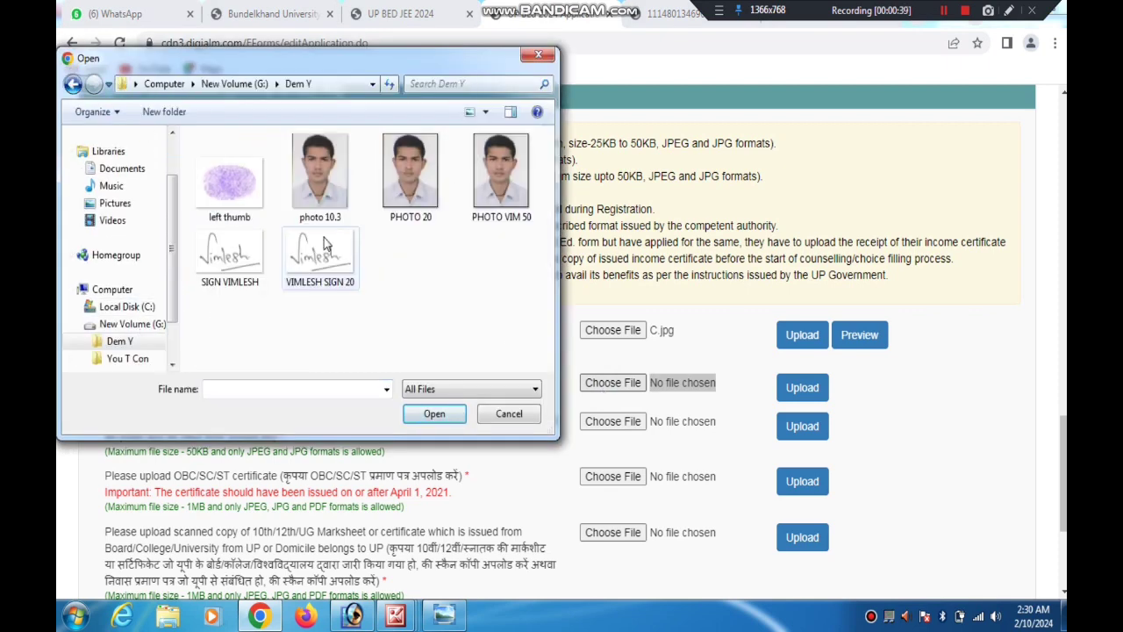
double_click(322, 251)
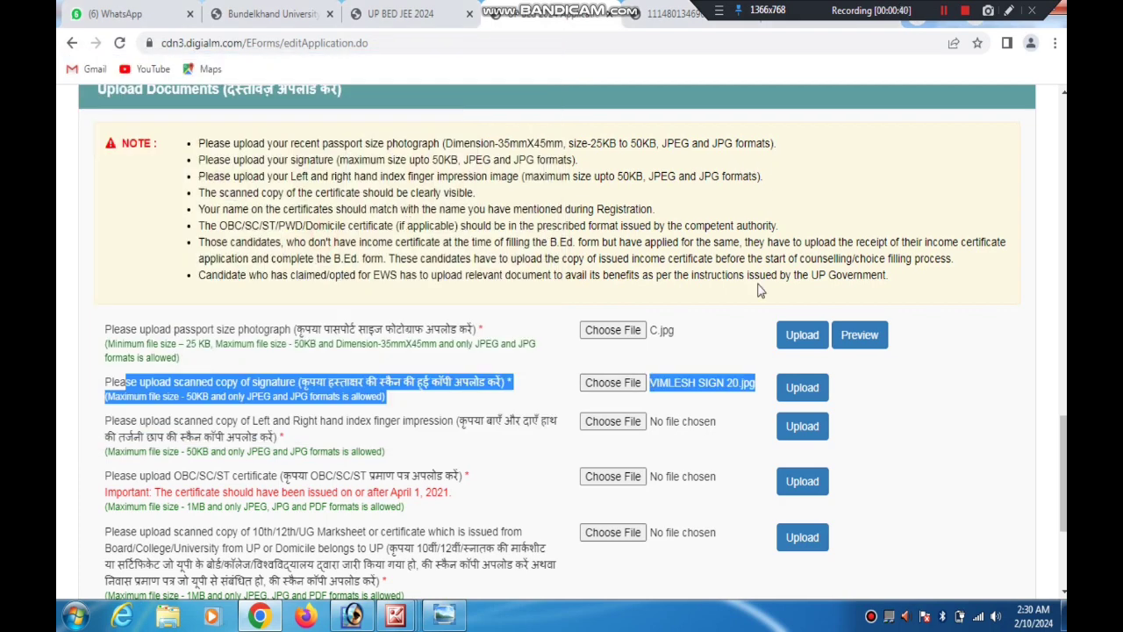
left_click(808, 395)
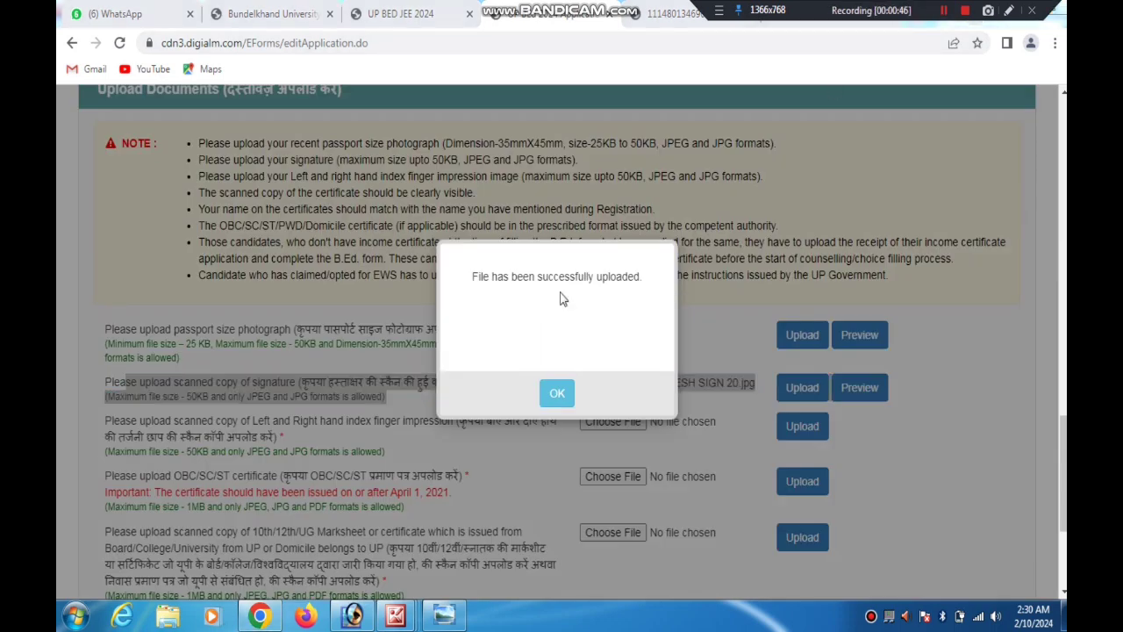
left_click_drag(458, 278, 619, 277)
left_click(557, 395)
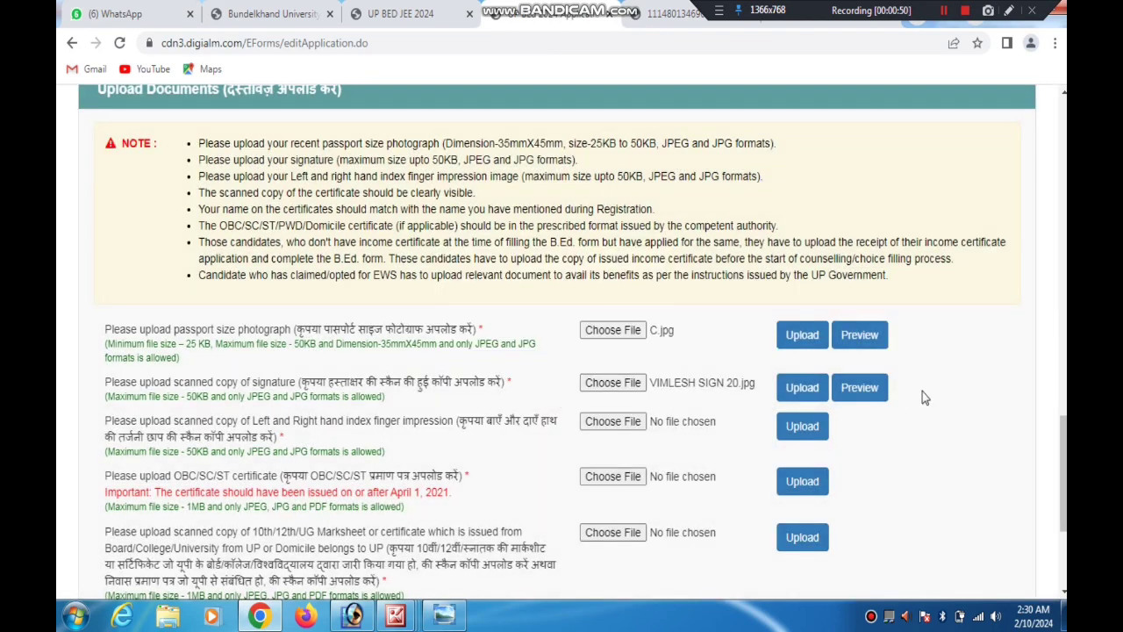
Start choosing a file for the left and right hand index finger impression and browse to the Desktop
scroll(1064, 474, "down", 1)
left_click_drag(1063, 475, 1063, 487)
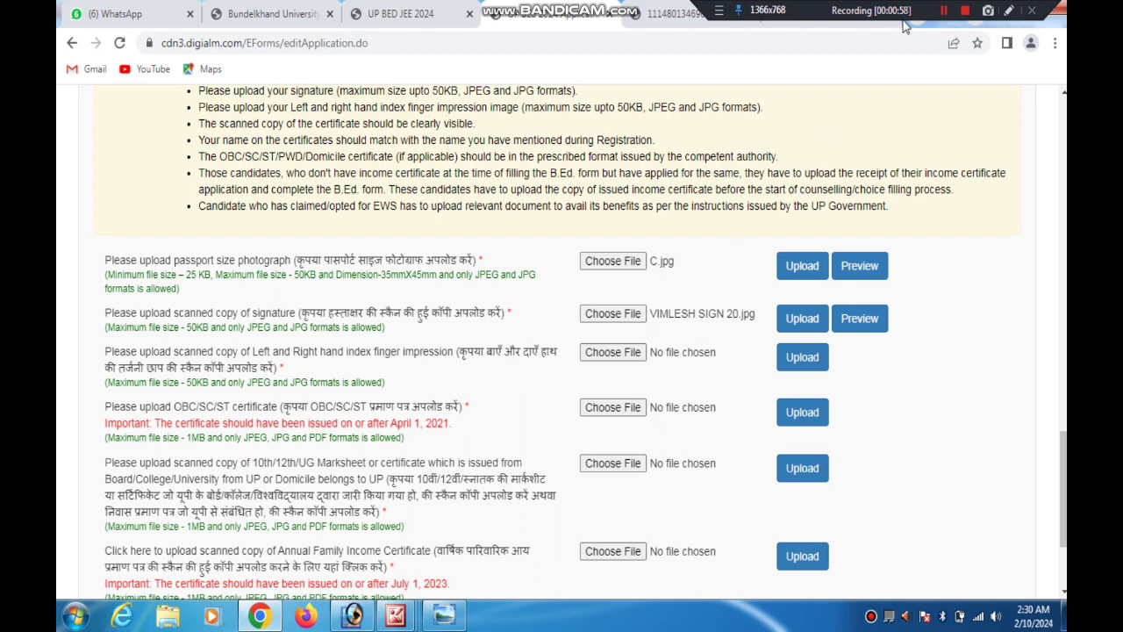
left_click(945, 12)
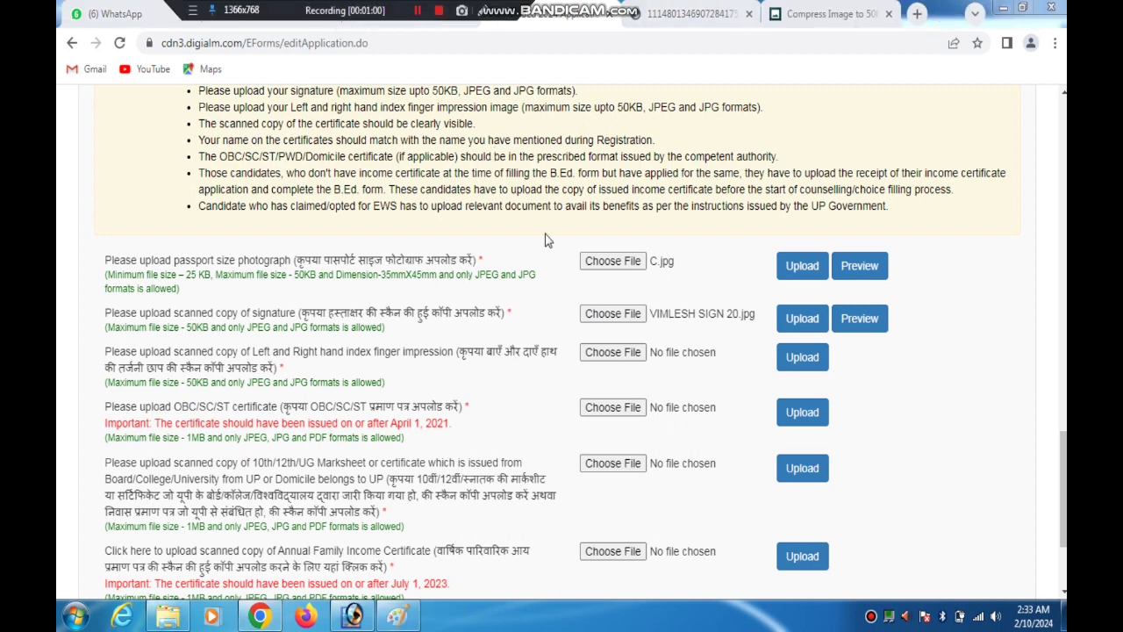
left_click_drag(457, 351, 543, 363)
left_click(613, 351)
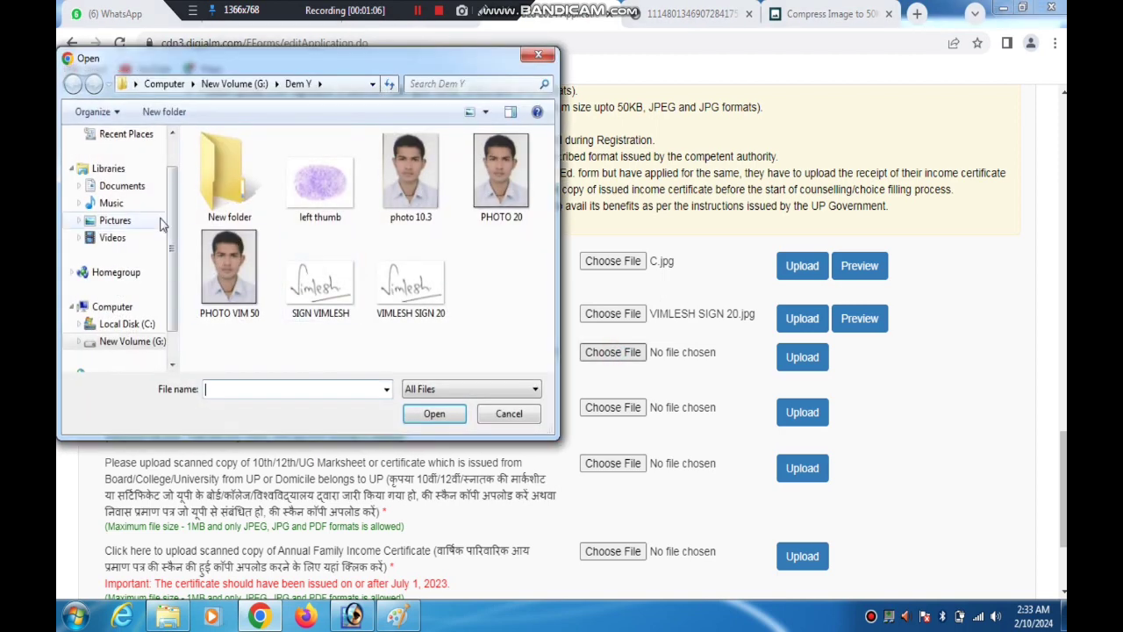
left_click(135, 84)
left_click(148, 102)
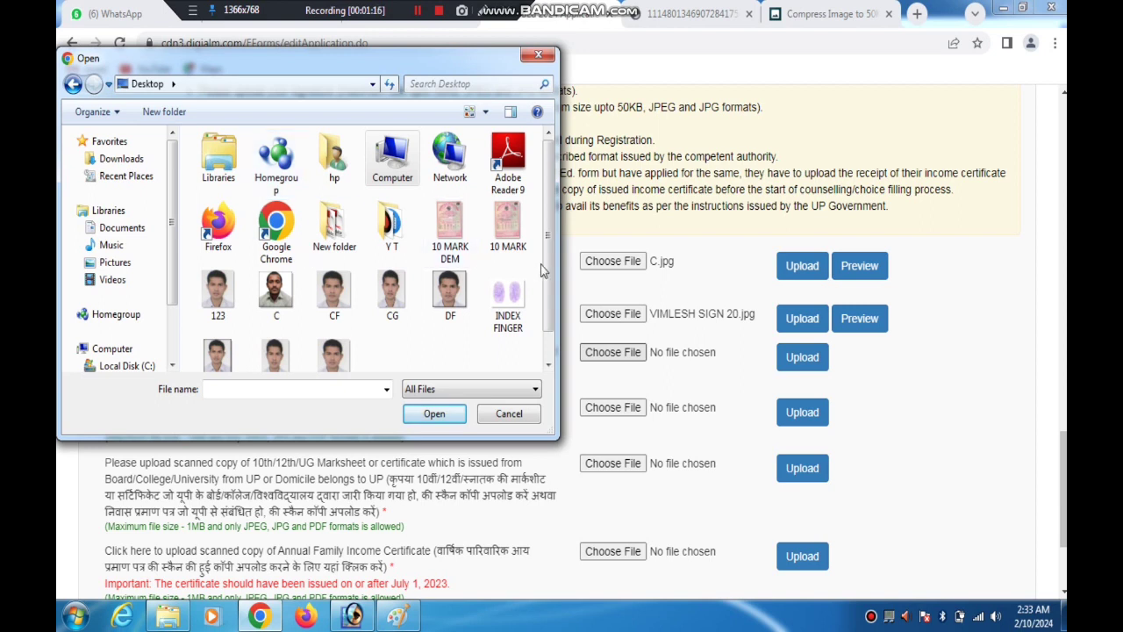
Point out INDEX FINGER.jpg with a temporary arrow, select it and upload it as the index finger impression
left_click(483, 10)
left_click_drag(449, 206, 504, 289)
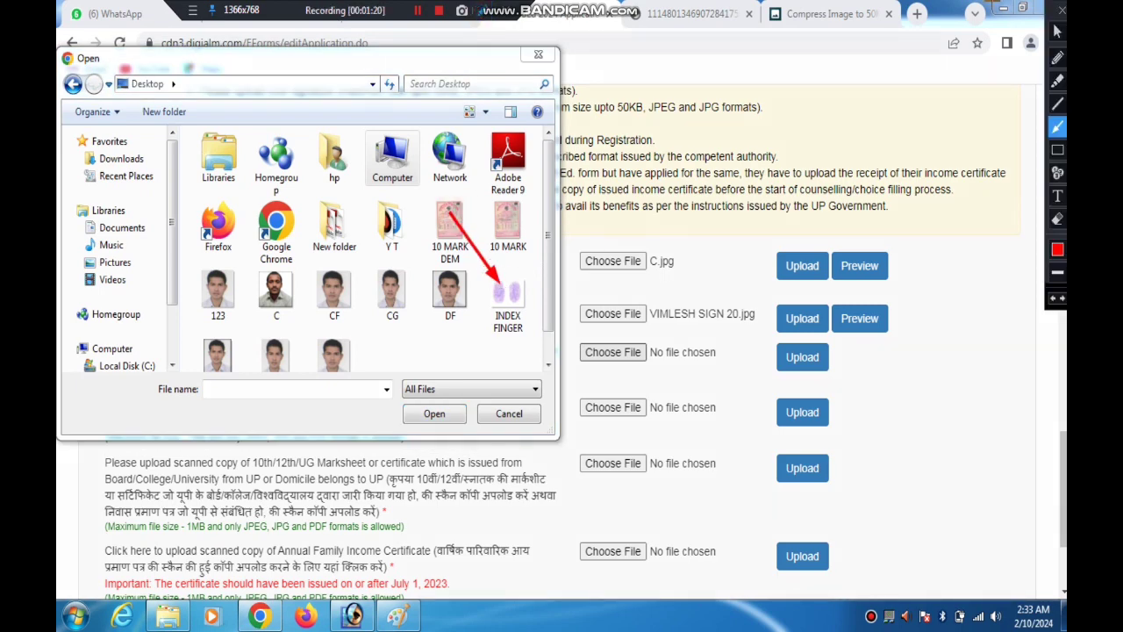
left_click(1061, 11)
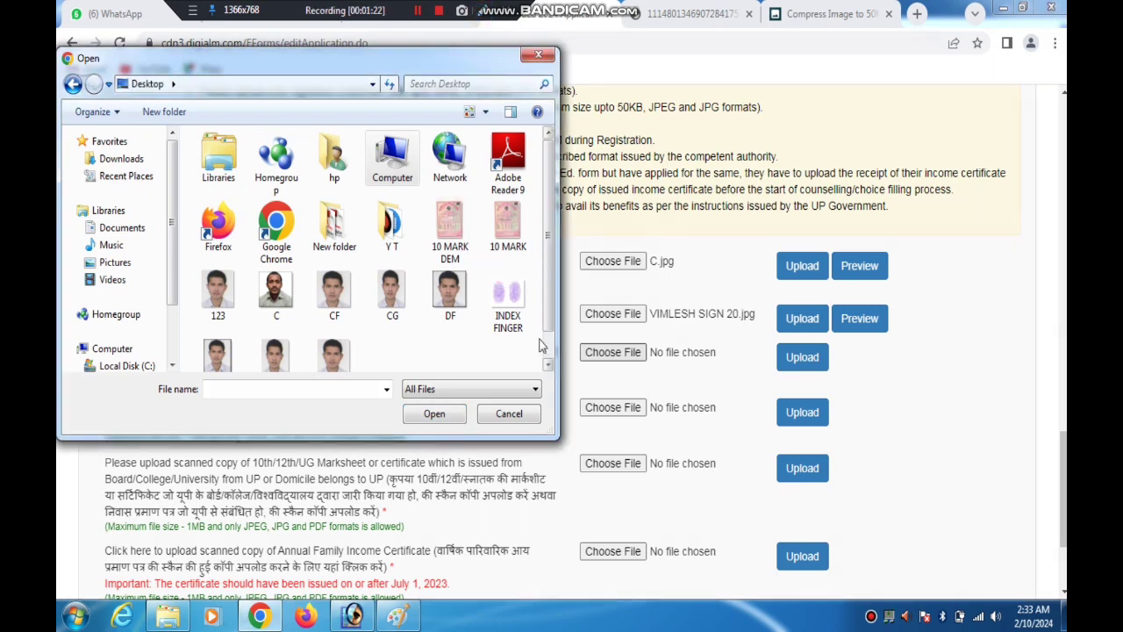
double_click(507, 299)
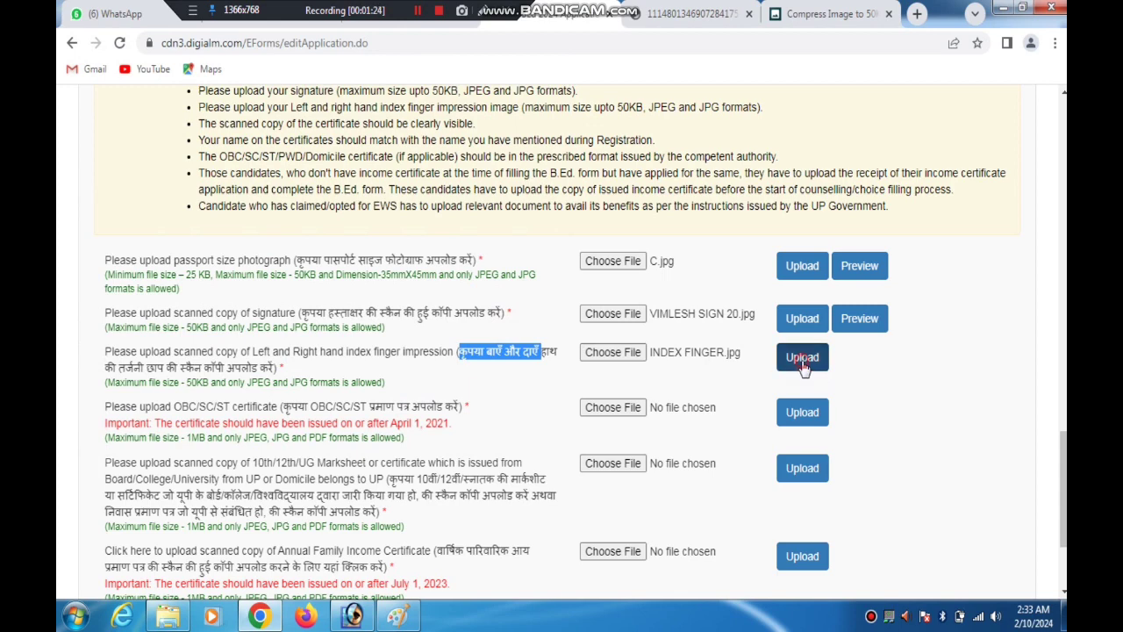
left_click(803, 359)
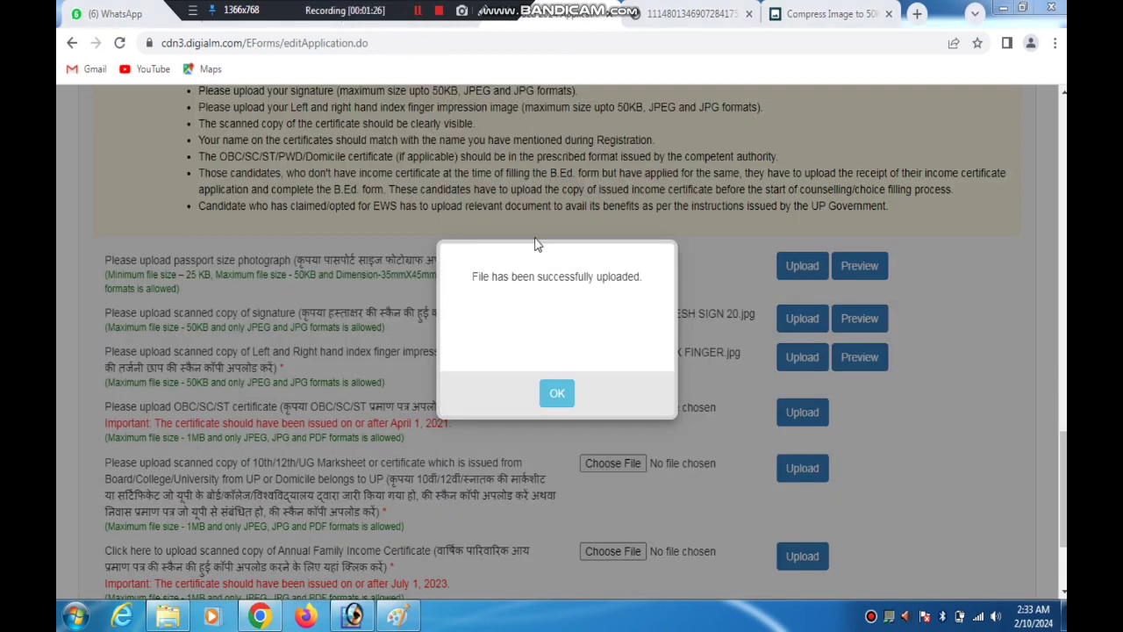
left_click(559, 392)
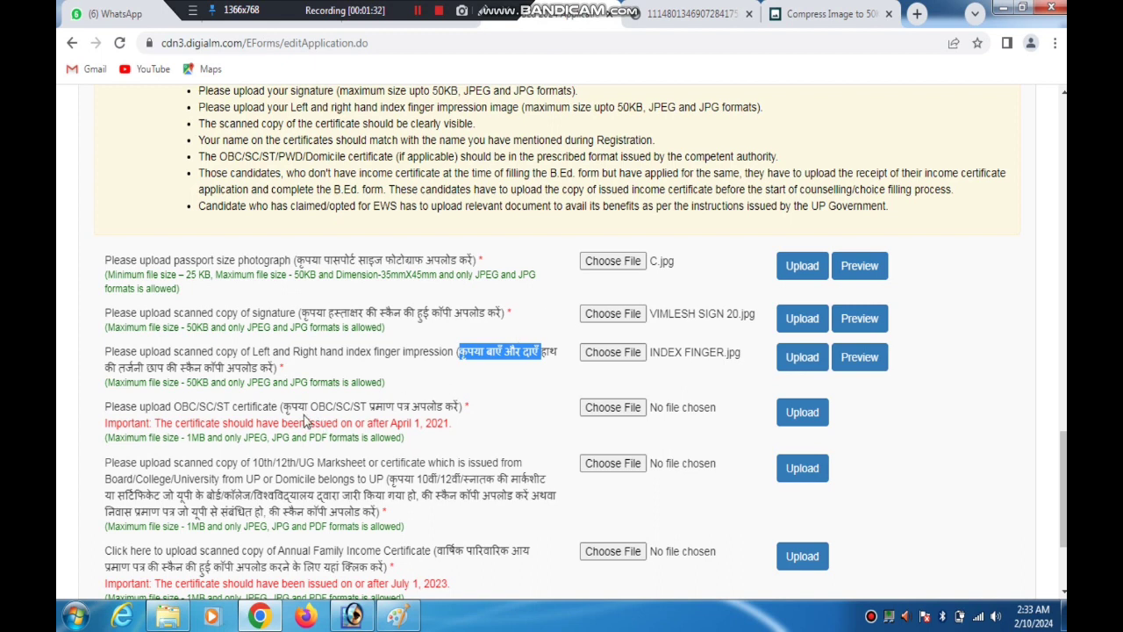
Choose 10 MARK DEM.jpg from the Desktop for the OBC/SC/ST certificate and upload it
left_click_drag(299, 408, 448, 426)
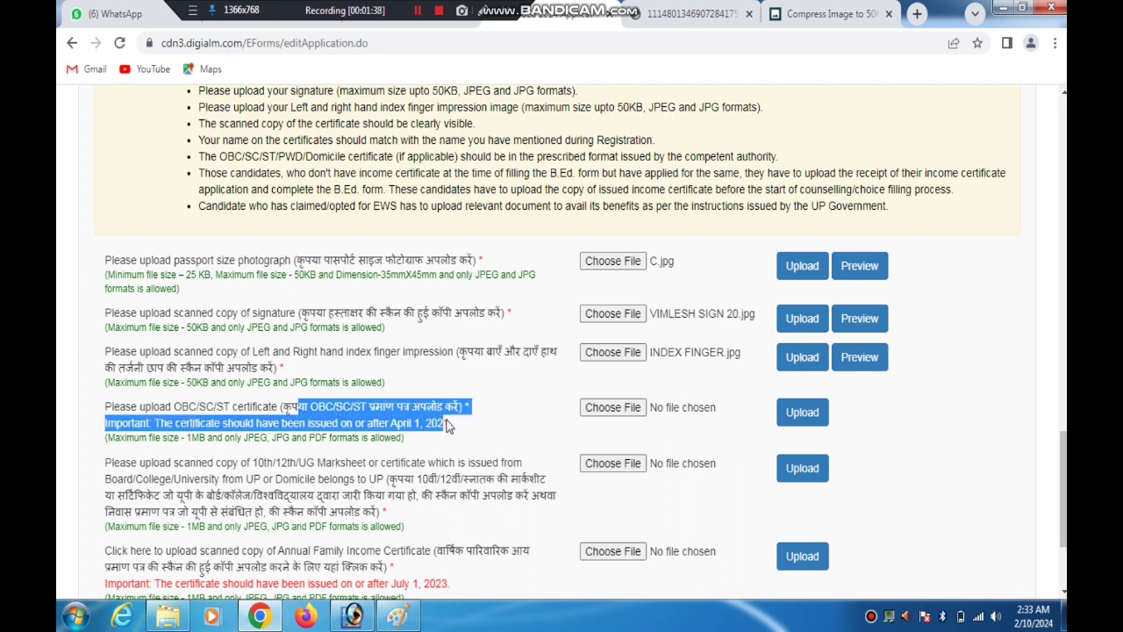
left_click(612, 410)
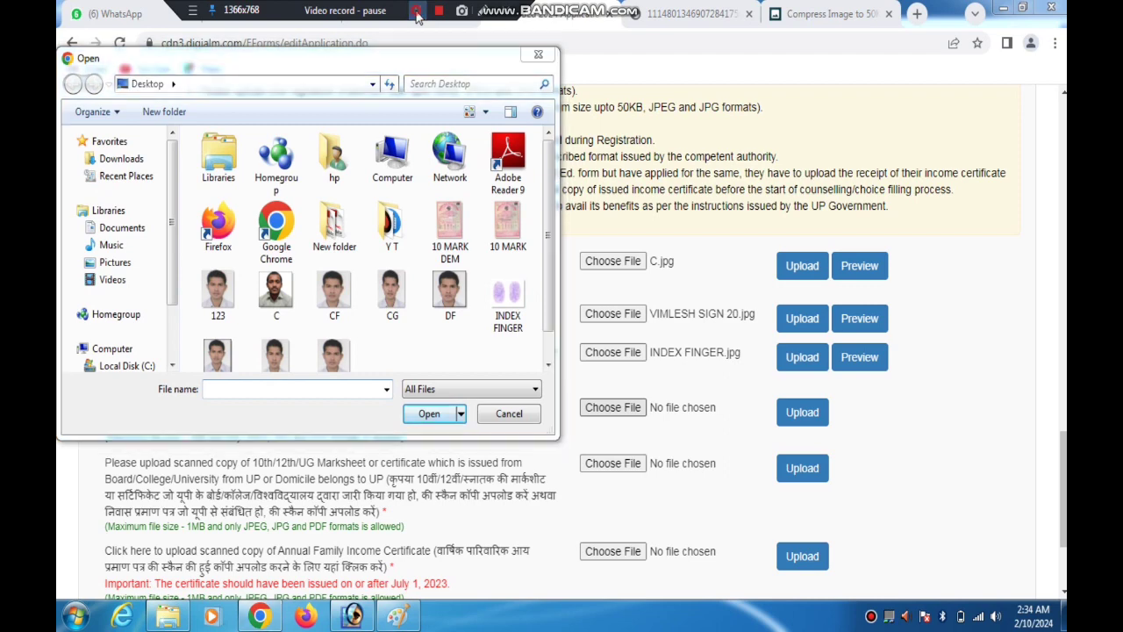
left_click(417, 16)
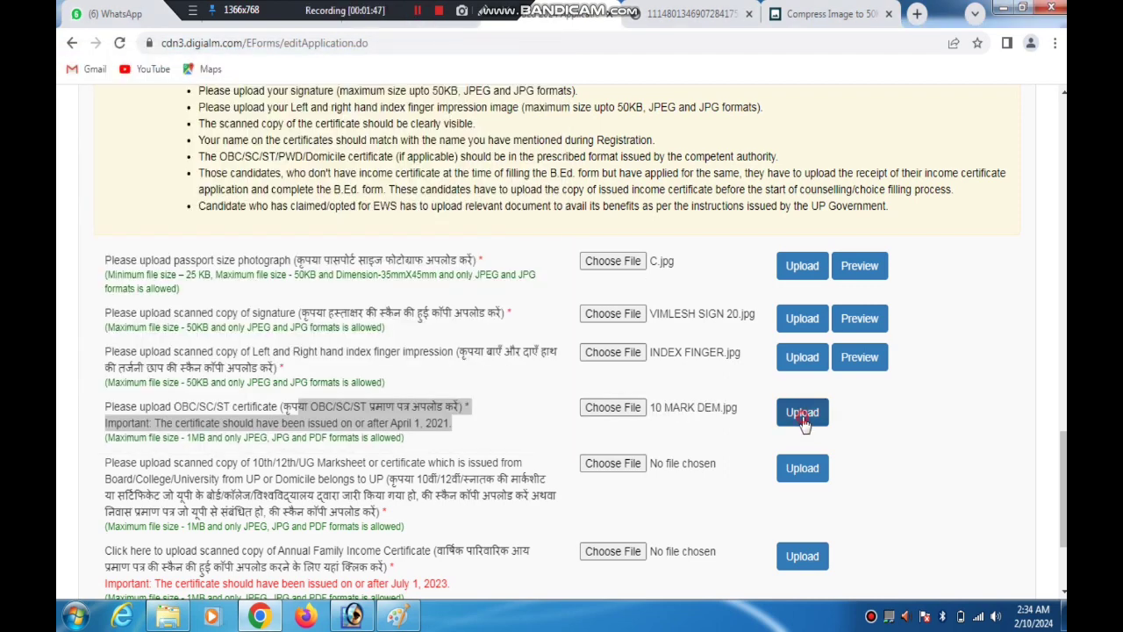
left_click(802, 413)
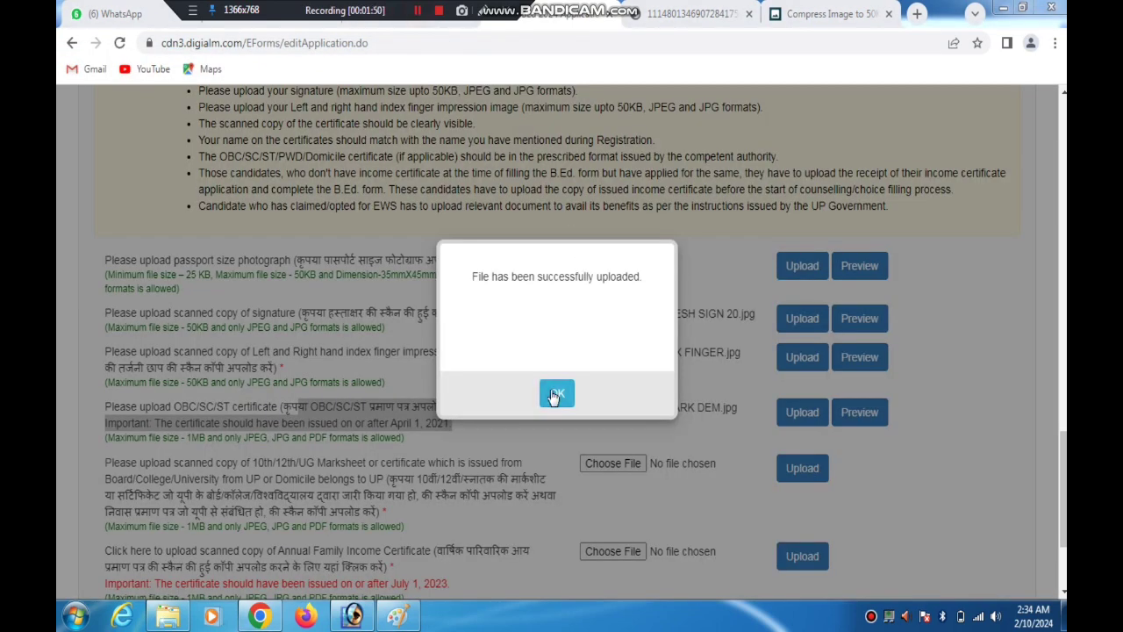
Acknowledge the OBC/SC/ST certificate upload and highlight the 10th/12th/graduation wording in the marksheet upload requirement
left_click(555, 395)
scroll(622, 472, "down", 1)
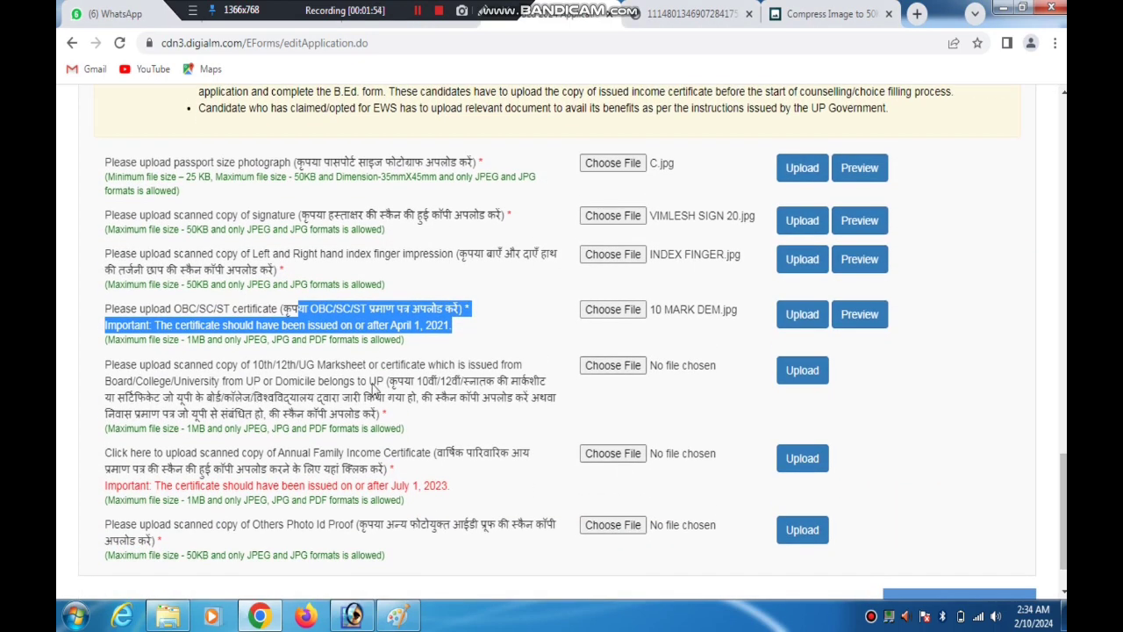
left_click_drag(388, 380, 442, 386)
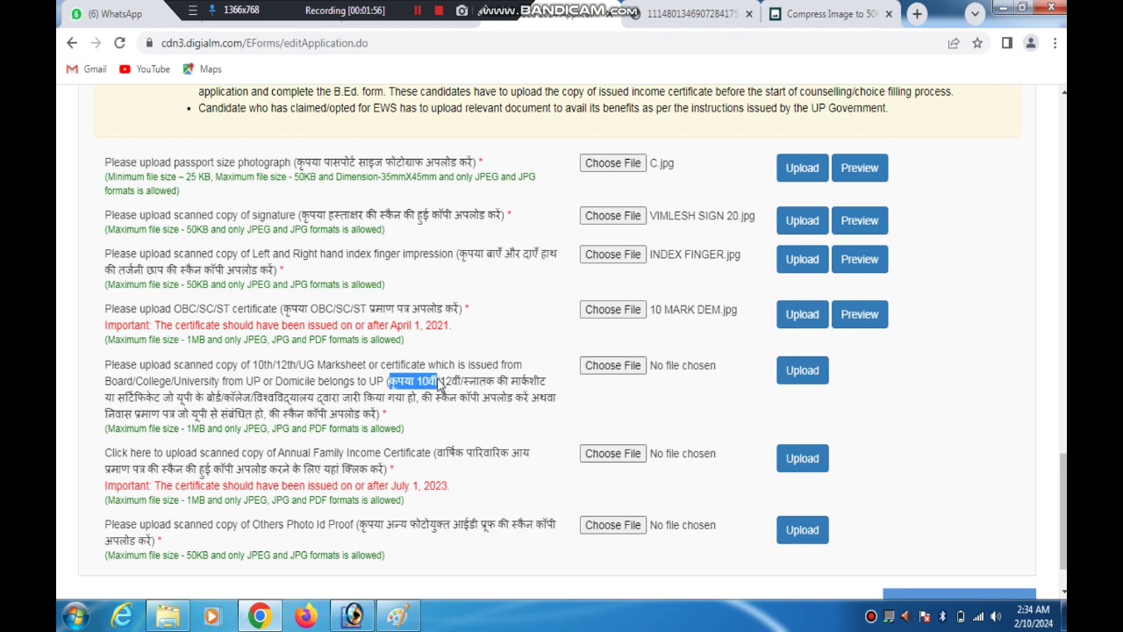
left_click(462, 384)
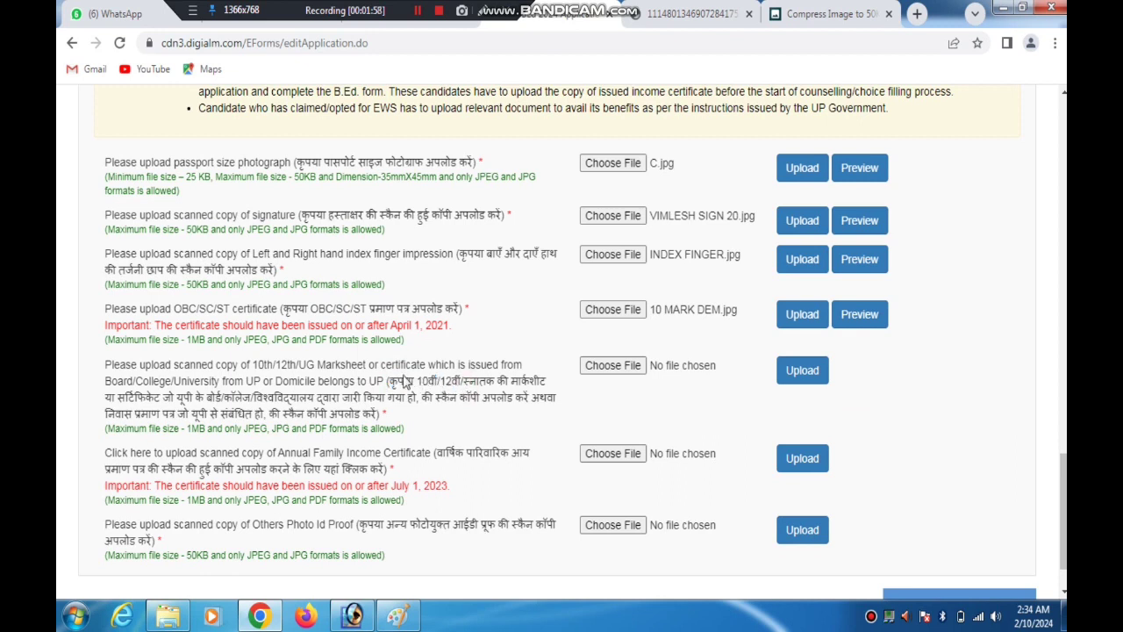
left_click_drag(399, 379, 435, 380)
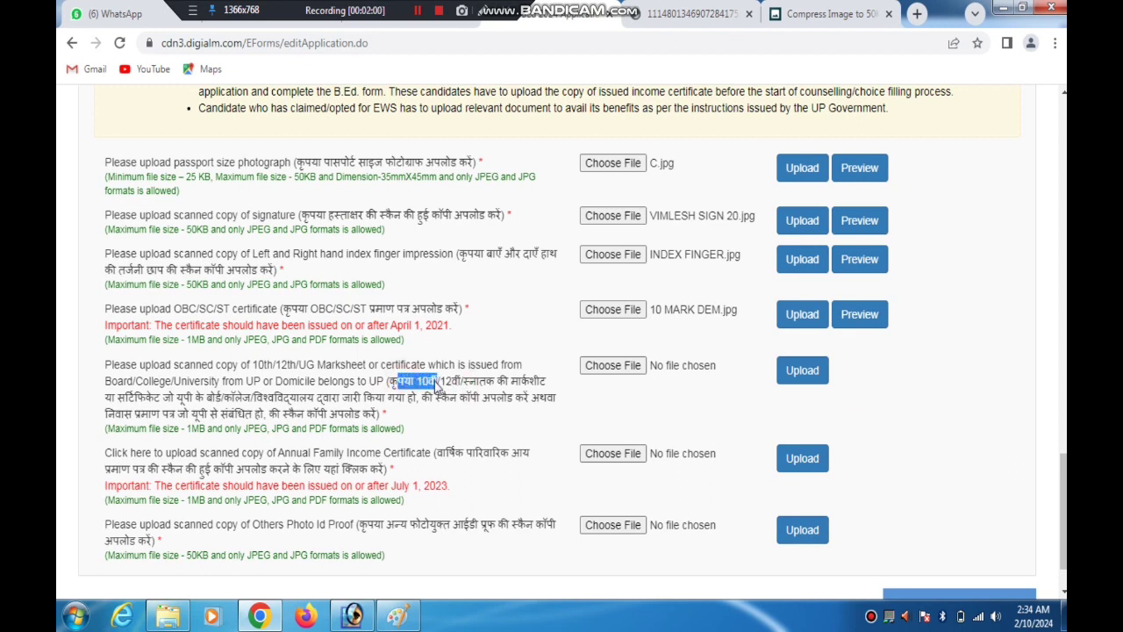
left_click_drag(436, 388, 472, 384)
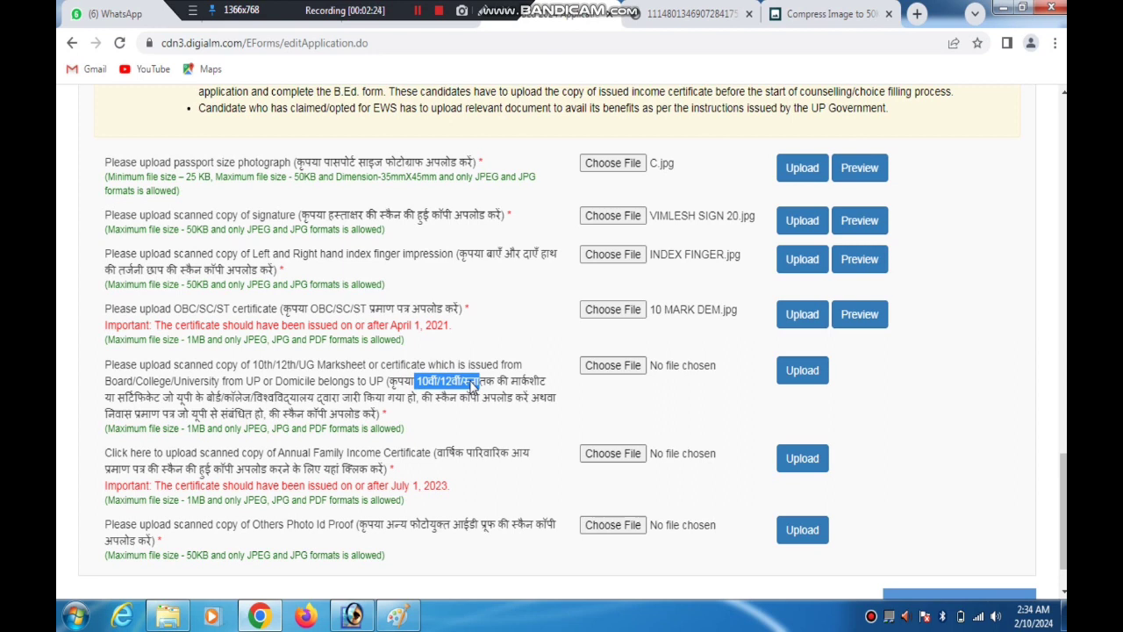
left_click(417, 15)
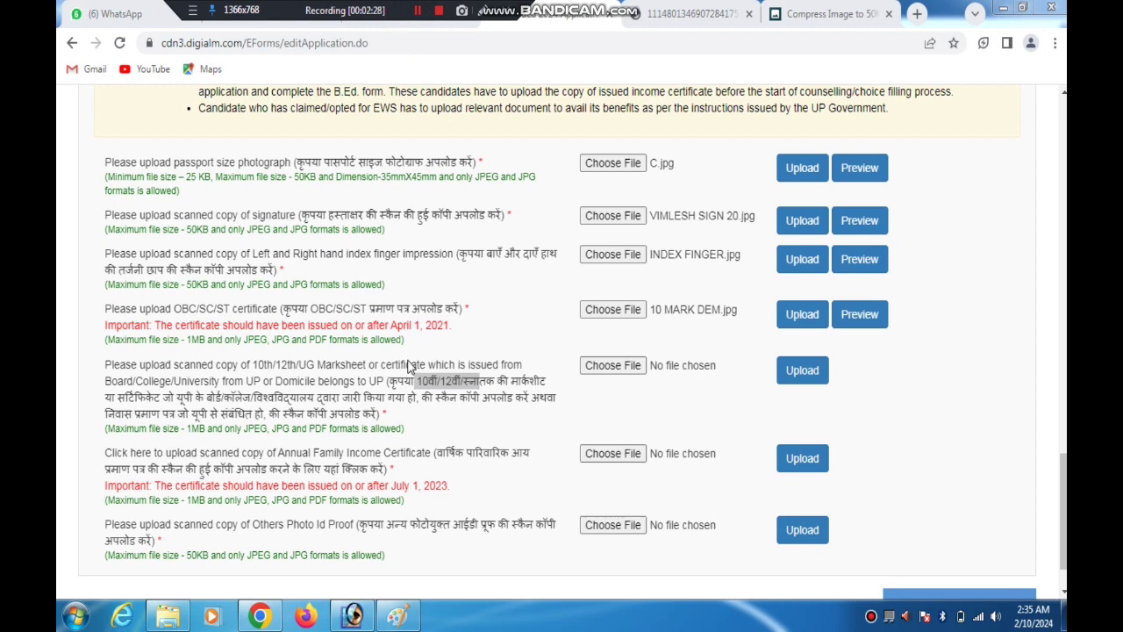
left_click(404, 391)
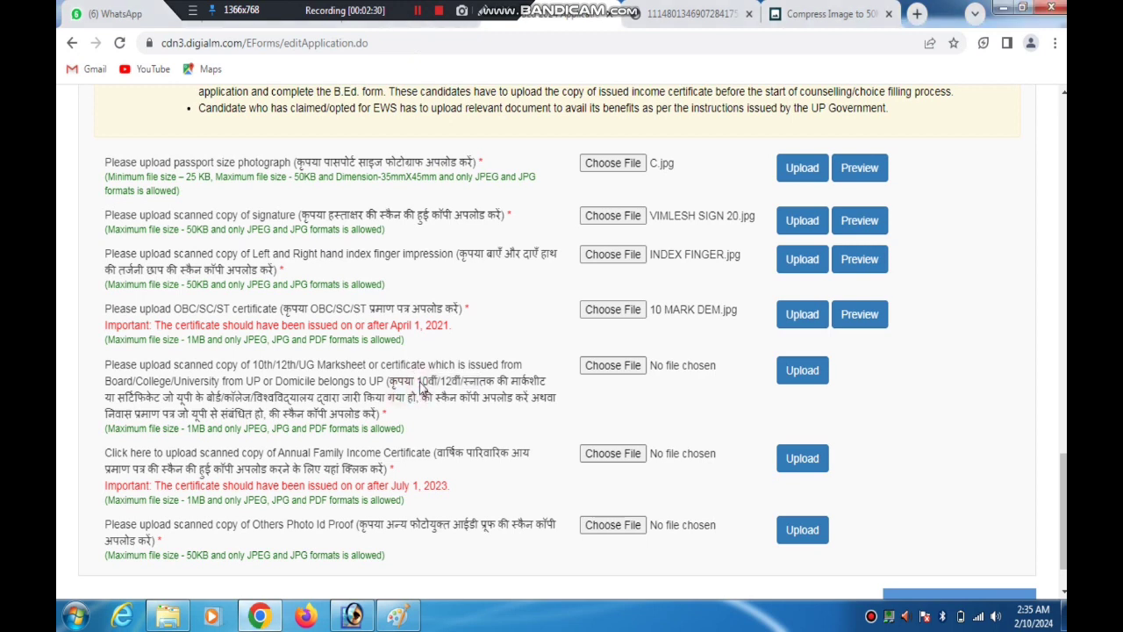
mouse_move(420, 383)
left_mouse_down()
mouse_move(505, 386)
mouse_move(197, 402)
mouse_move(437, 389)
left_mouse_up()
Choose 10 MARK DEM.jpg from the Desktop for the 10th/12th/UG marksheet or domicile certificate and upload it
left_click(601, 365)
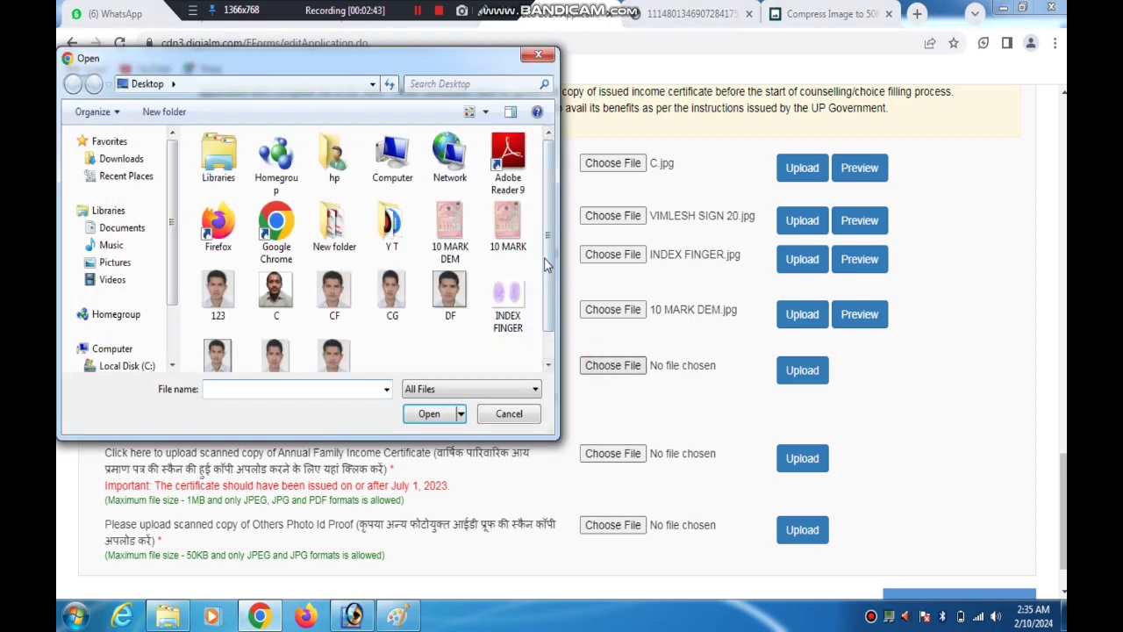
double_click(450, 227)
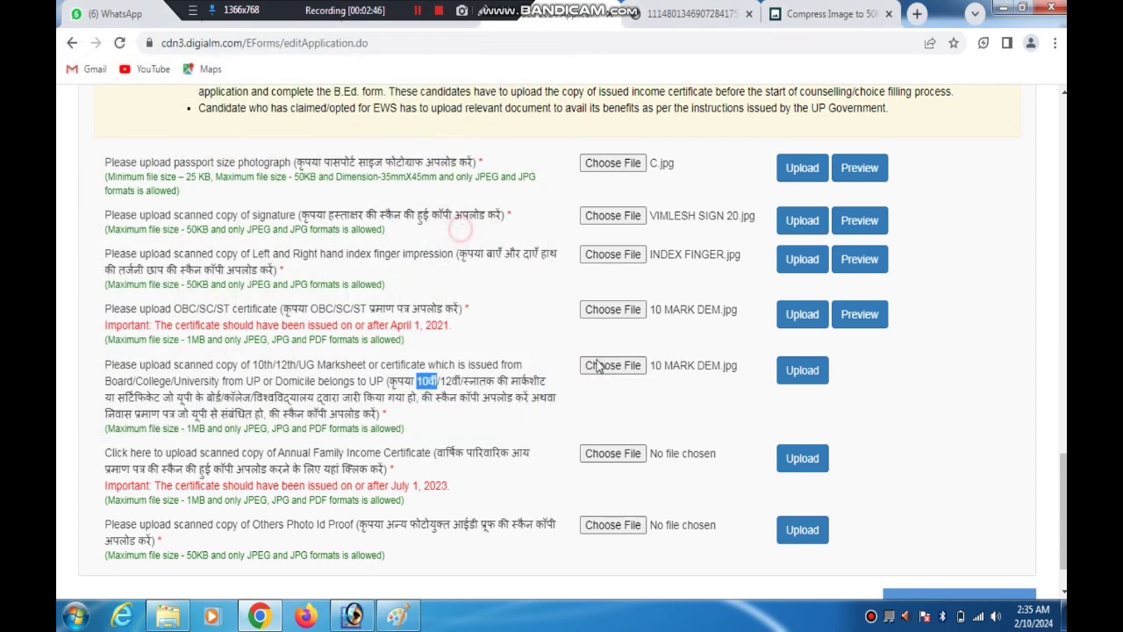
left_click(802, 370)
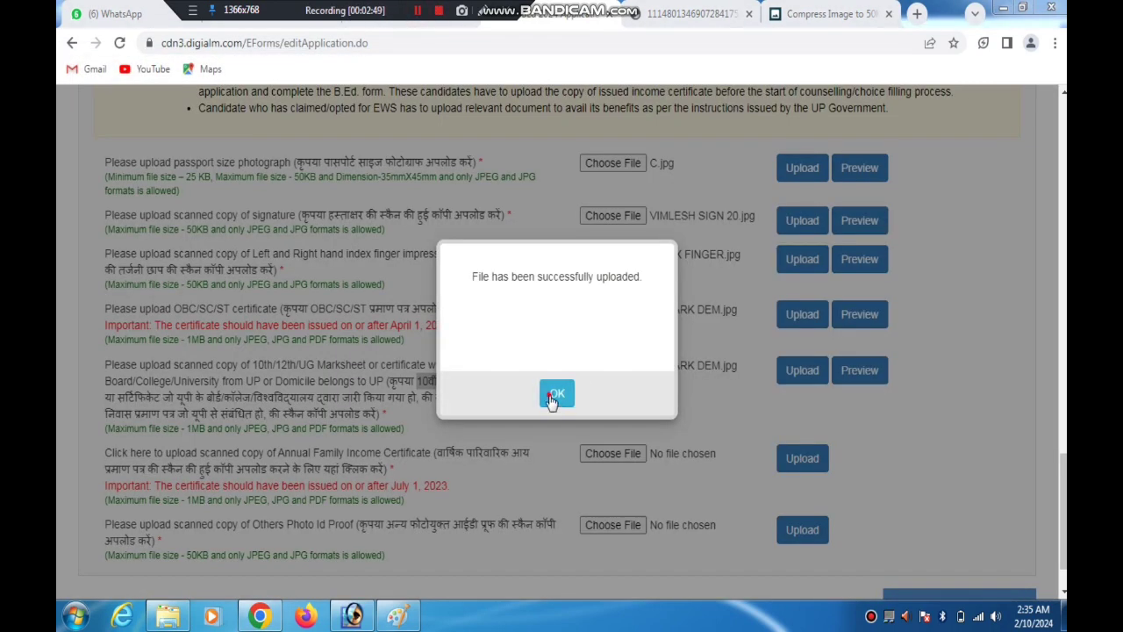
left_click(557, 394)
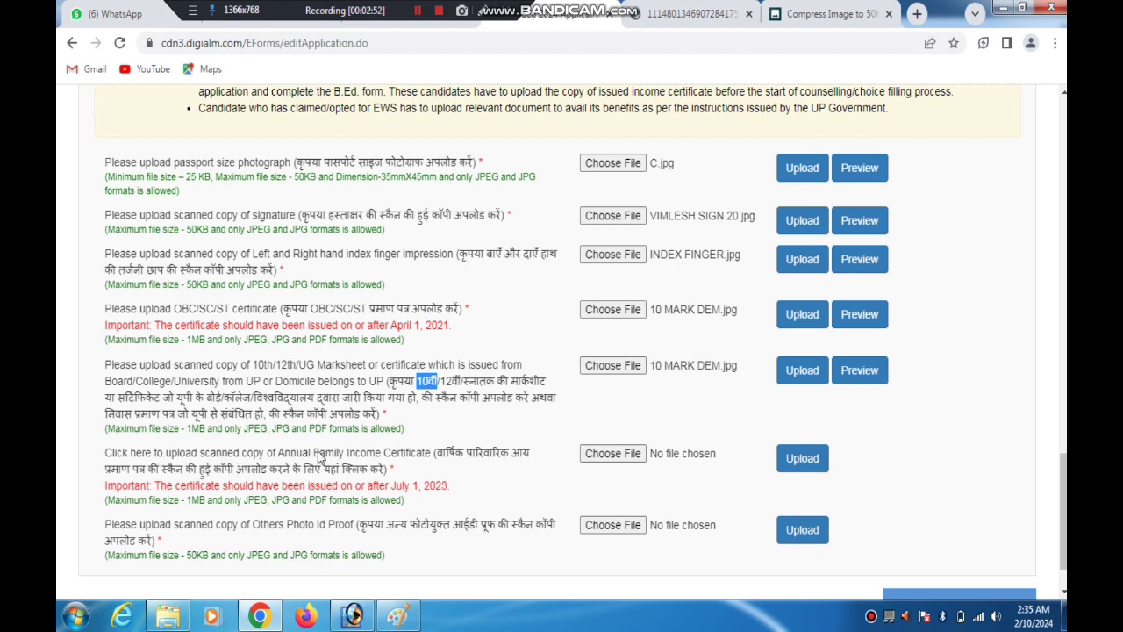
Highlight the Annual Family Income Certificate requirement and point out its issue date and file chooser with a temporary arrow
left_click(429, 455)
left_click_drag(431, 454, 192, 455)
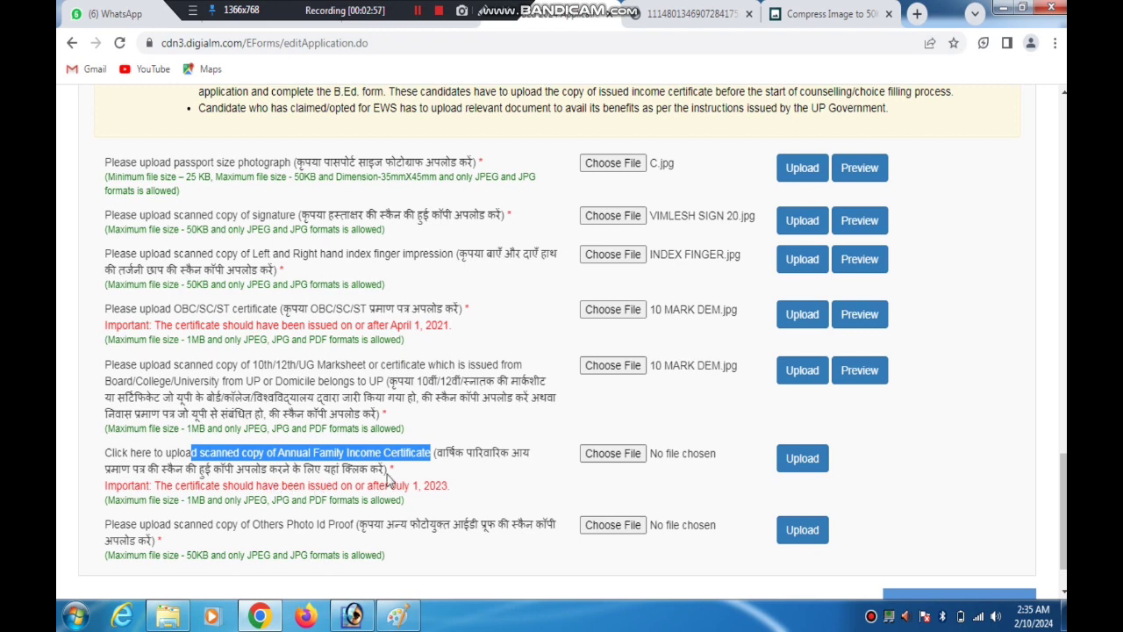
left_click_drag(454, 487, 250, 470)
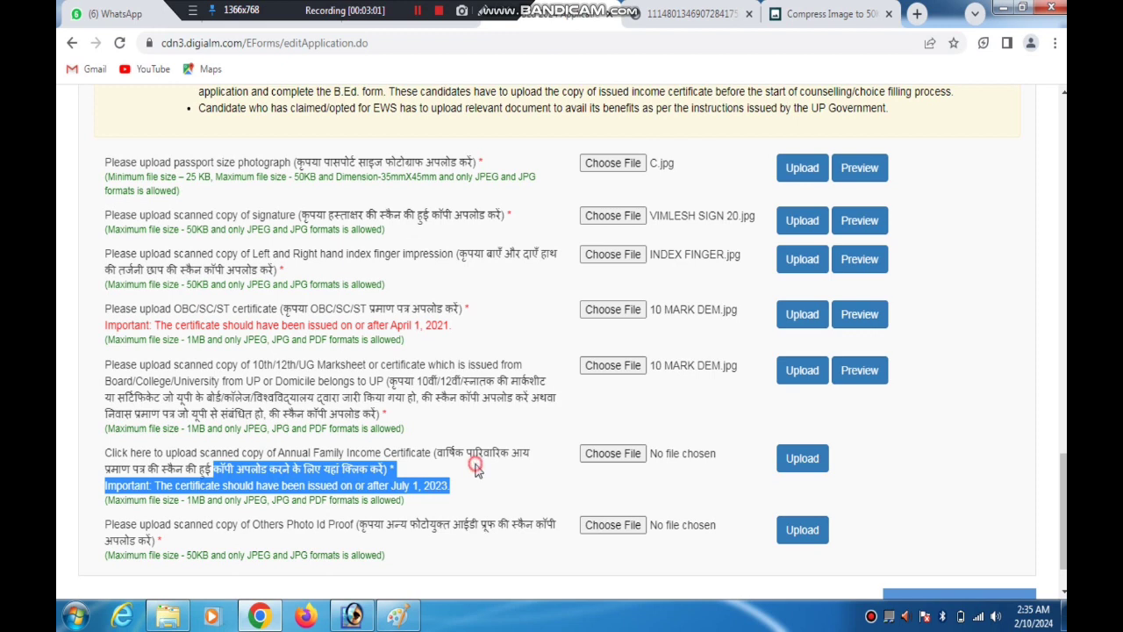
left_click(476, 466)
left_click(481, 10)
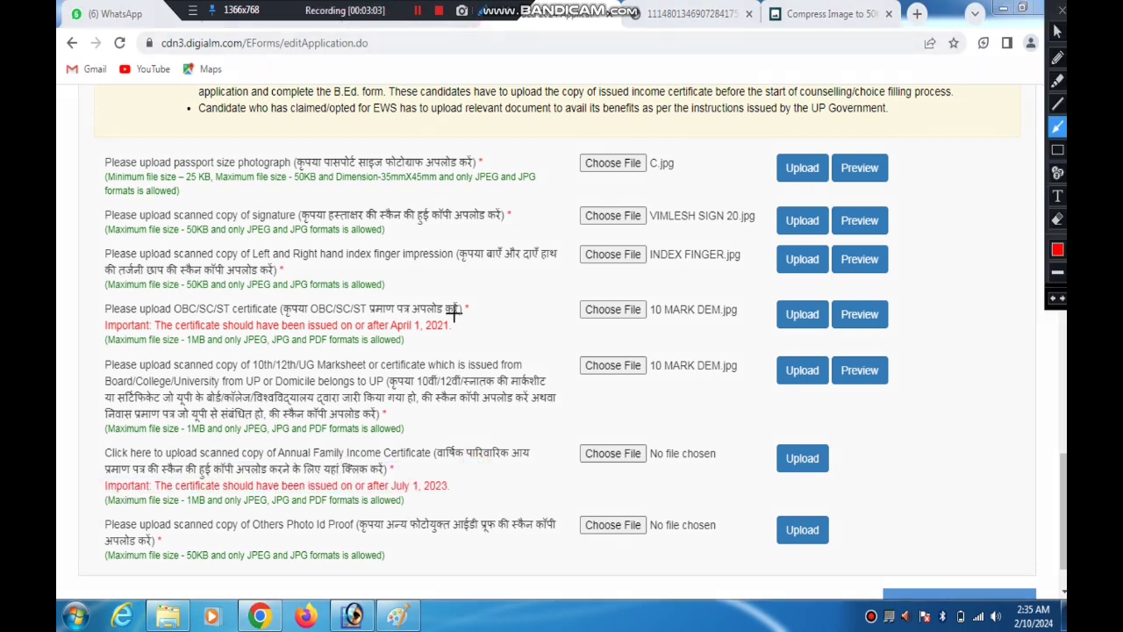
mouse_move(479, 262)
left_mouse_down()
mouse_move(397, 275)
mouse_move(425, 315)
mouse_move(390, 417)
mouse_move(228, 289)
mouse_move(369, 420)
mouse_move(443, 452)
mouse_move(518, 438)
mouse_move(418, 458)
mouse_move(419, 480)
left_mouse_up()
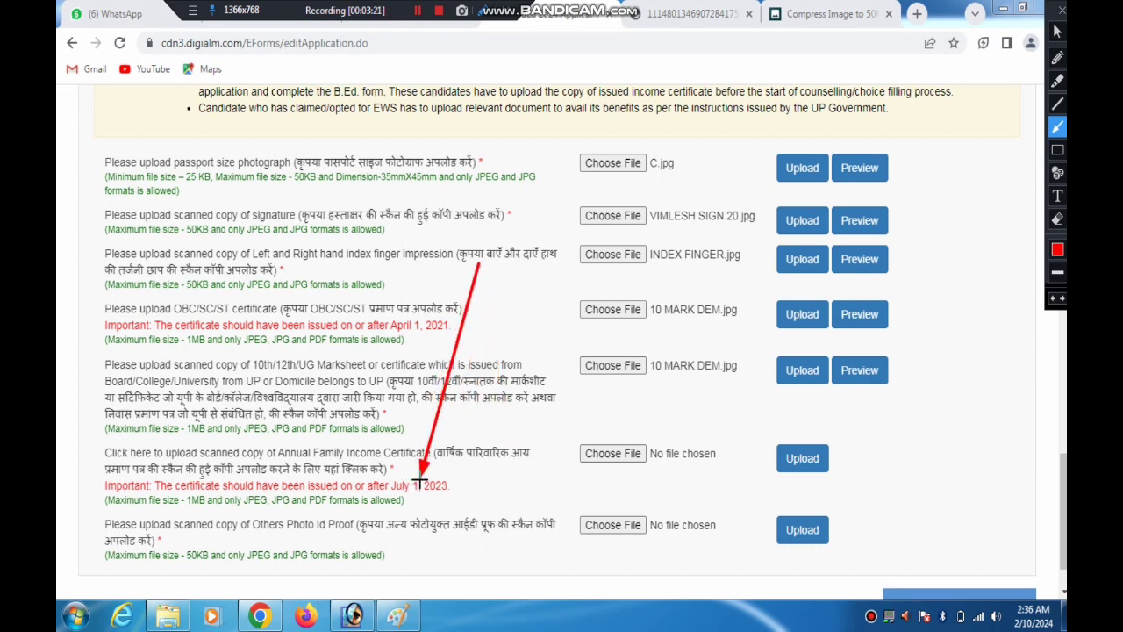
mouse_move(419, 481)
left_mouse_down()
mouse_move(523, 444)
mouse_move(597, 438)
left_mouse_up()
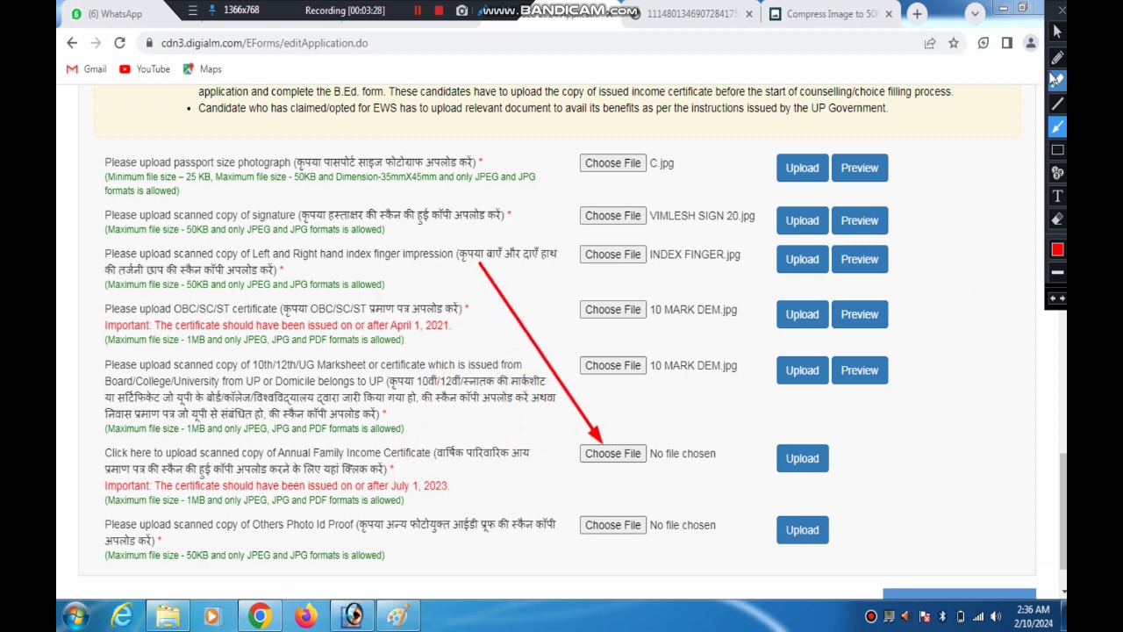
left_click(1060, 15)
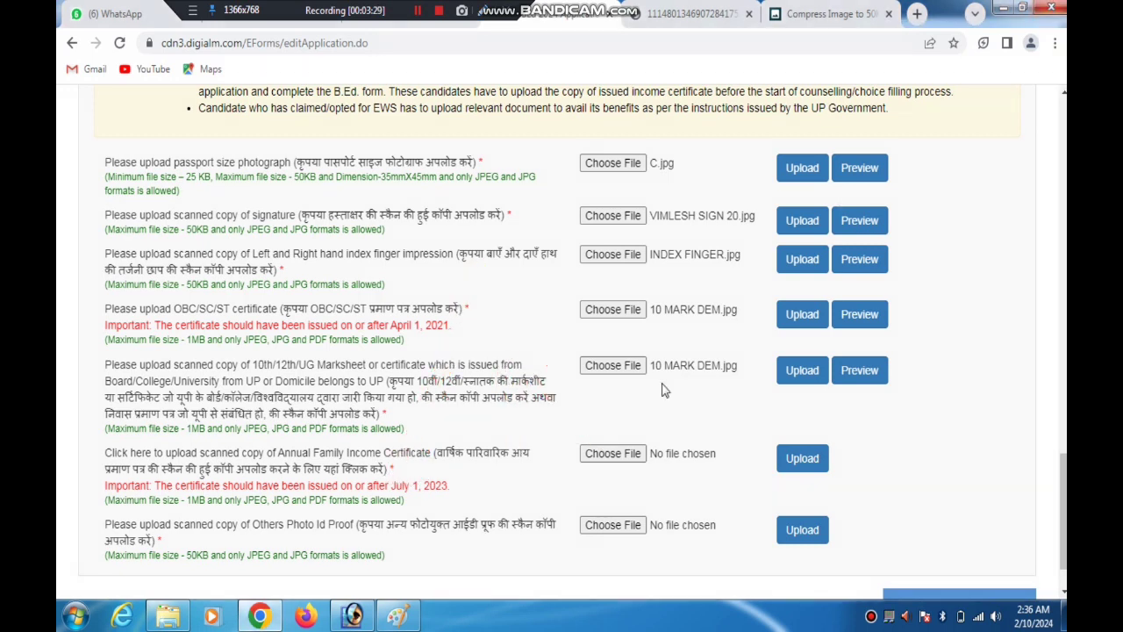
Choose 10 MARK DEM.jpg for the Annual Family Income Certificate and upload it
left_click(607, 457)
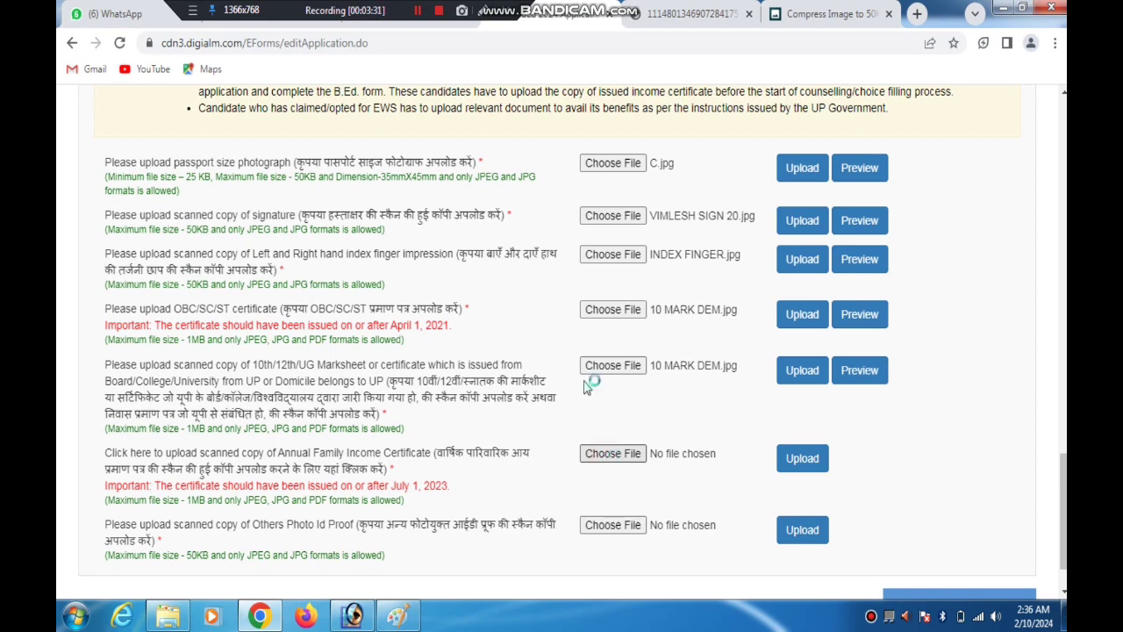
left_click(419, 12)
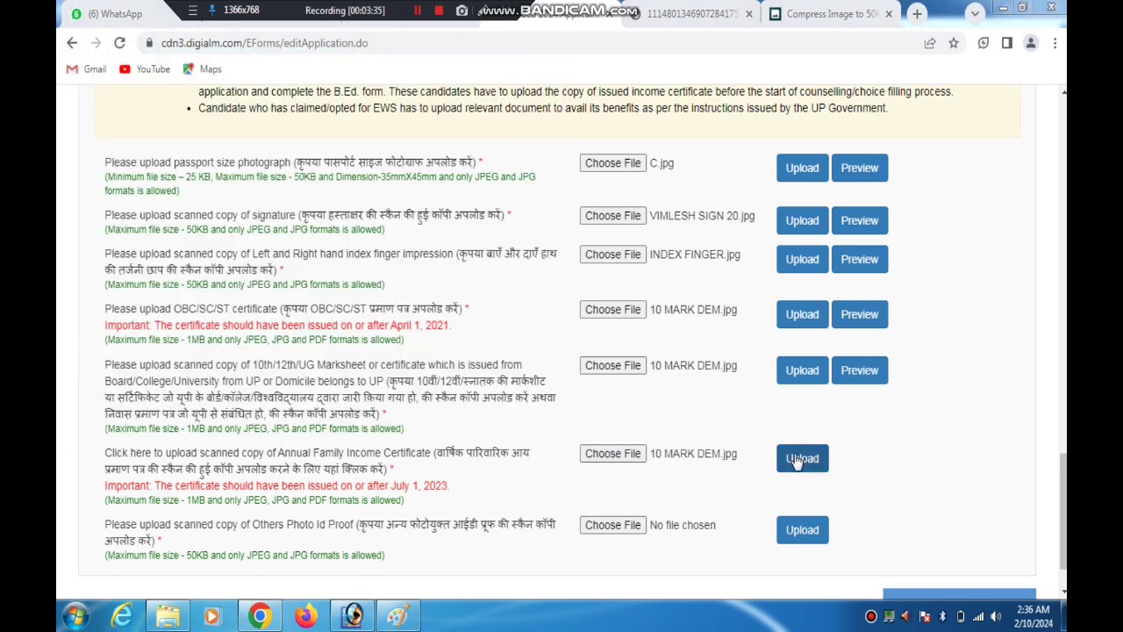
left_click(801, 457)
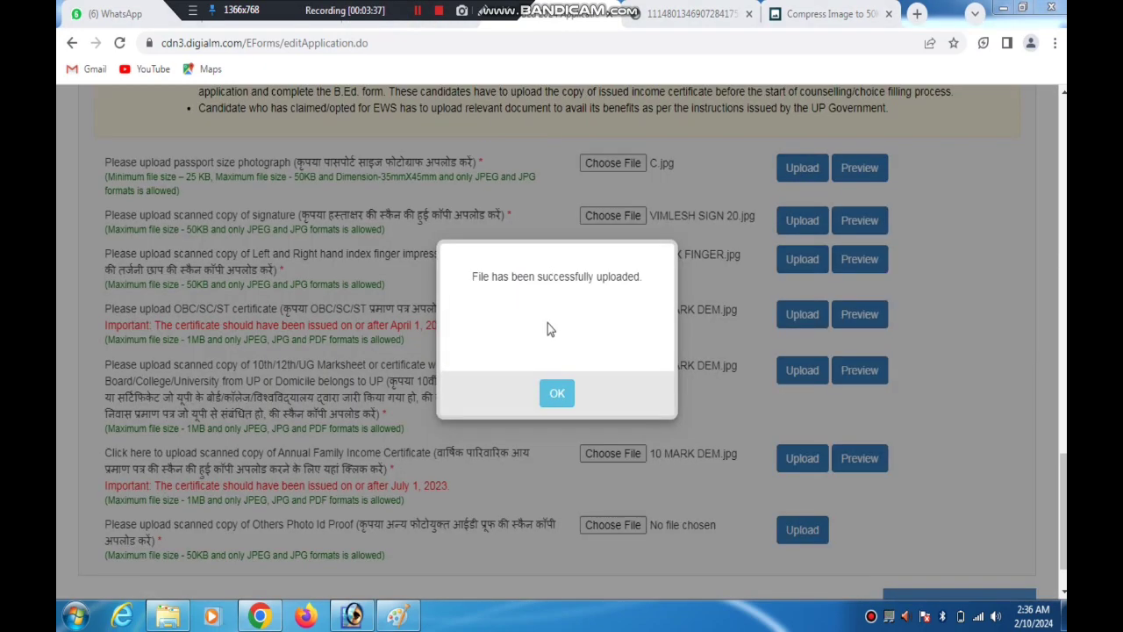
left_click(556, 394)
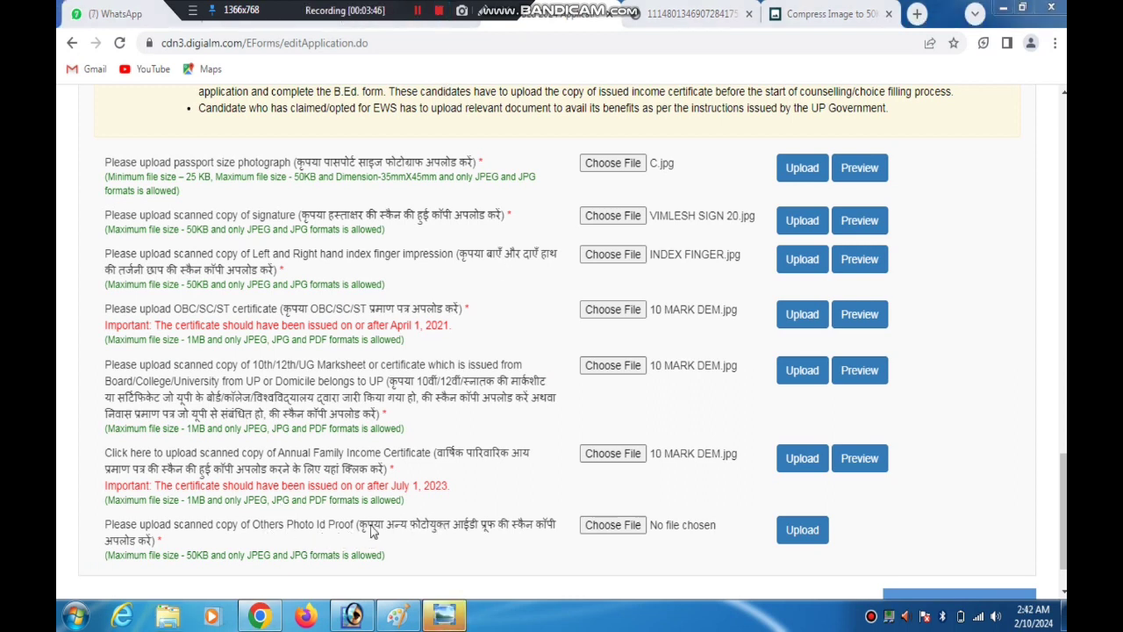
Upload AADHAR CARD.jpg from the Desktop as the other photo ID proof, preview the uploaded image and return to the form
left_click_drag(370, 526, 536, 538)
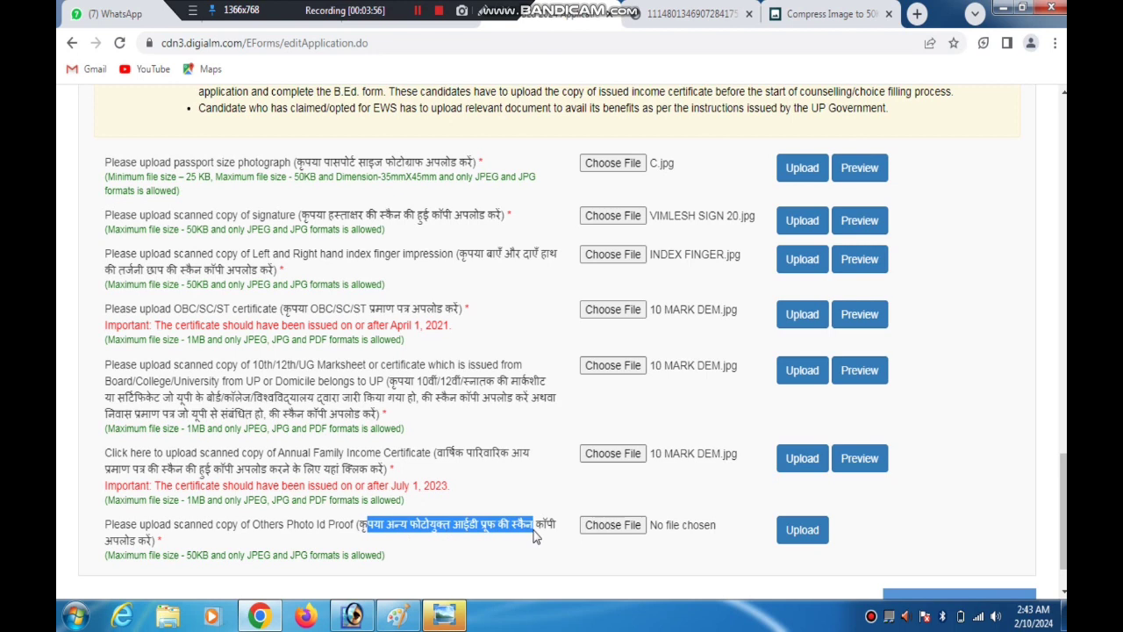
left_click(604, 536)
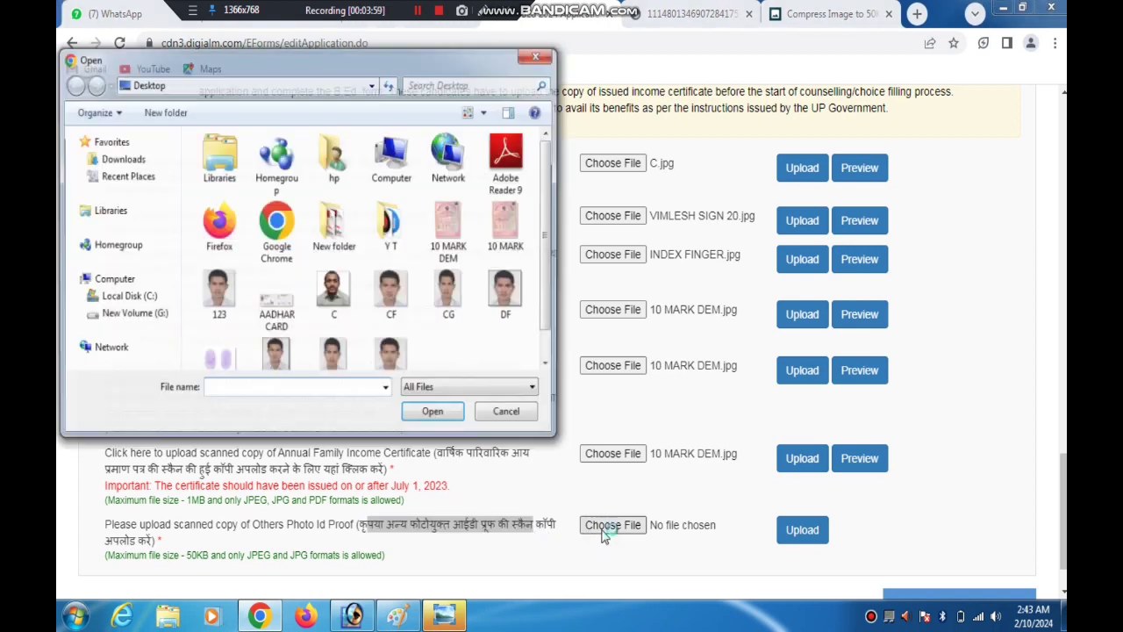
scroll(548, 246, "down", 1)
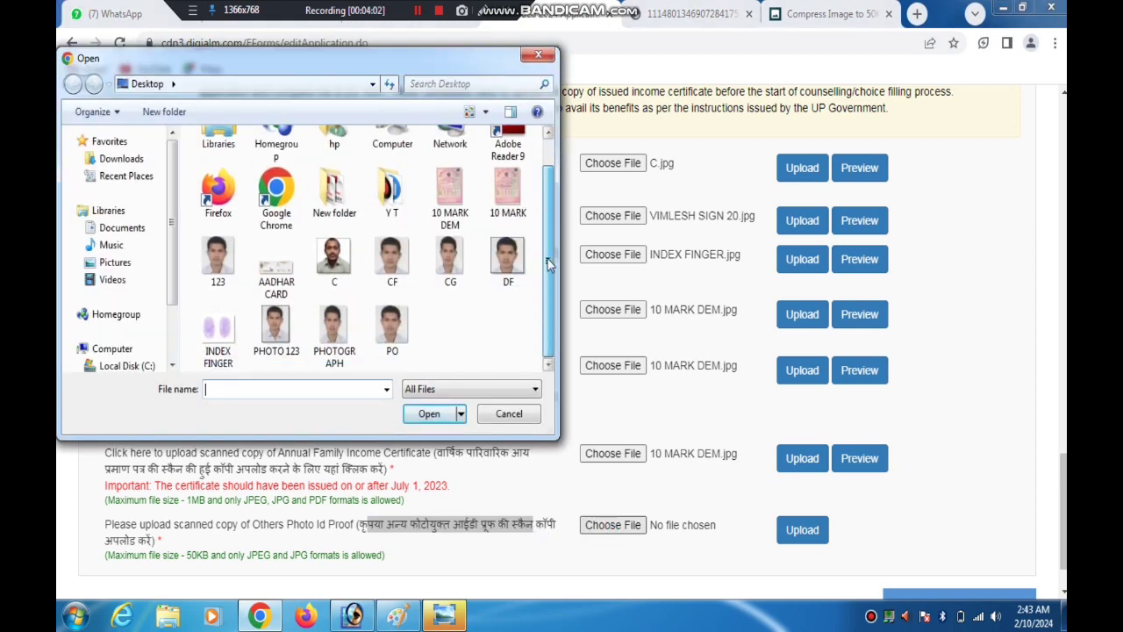
left_click(276, 277)
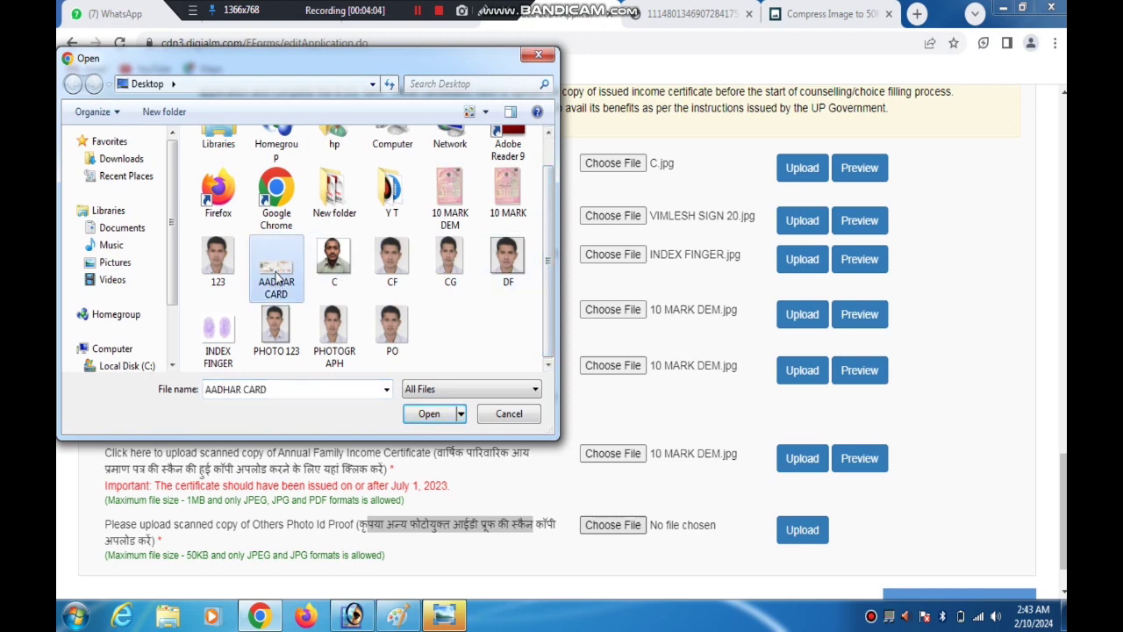
left_click(429, 413)
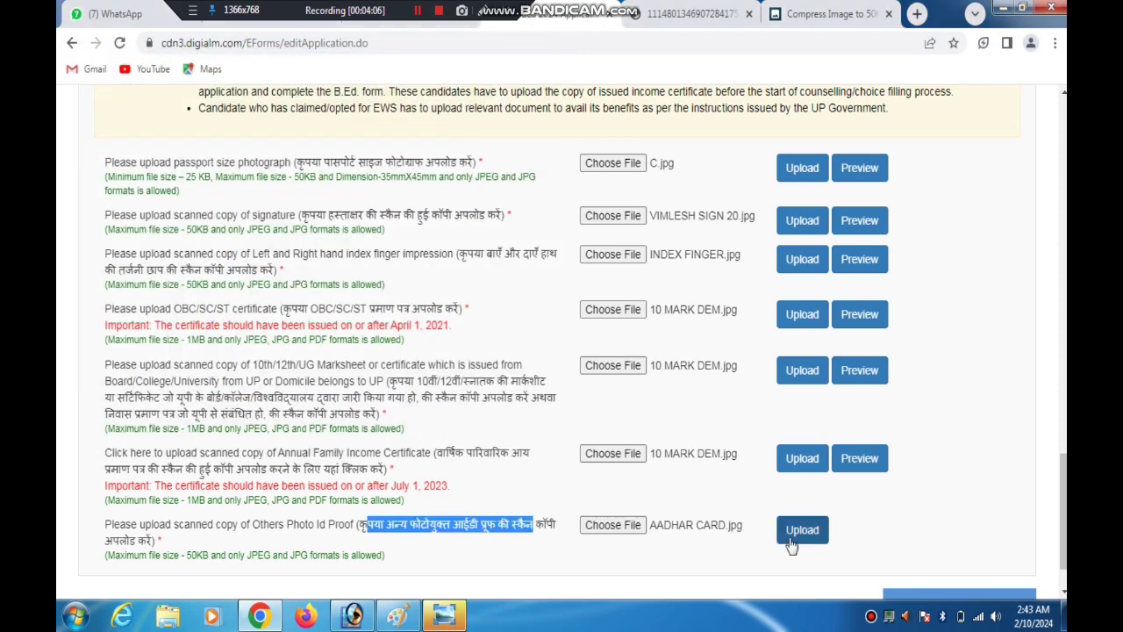
left_click(792, 543)
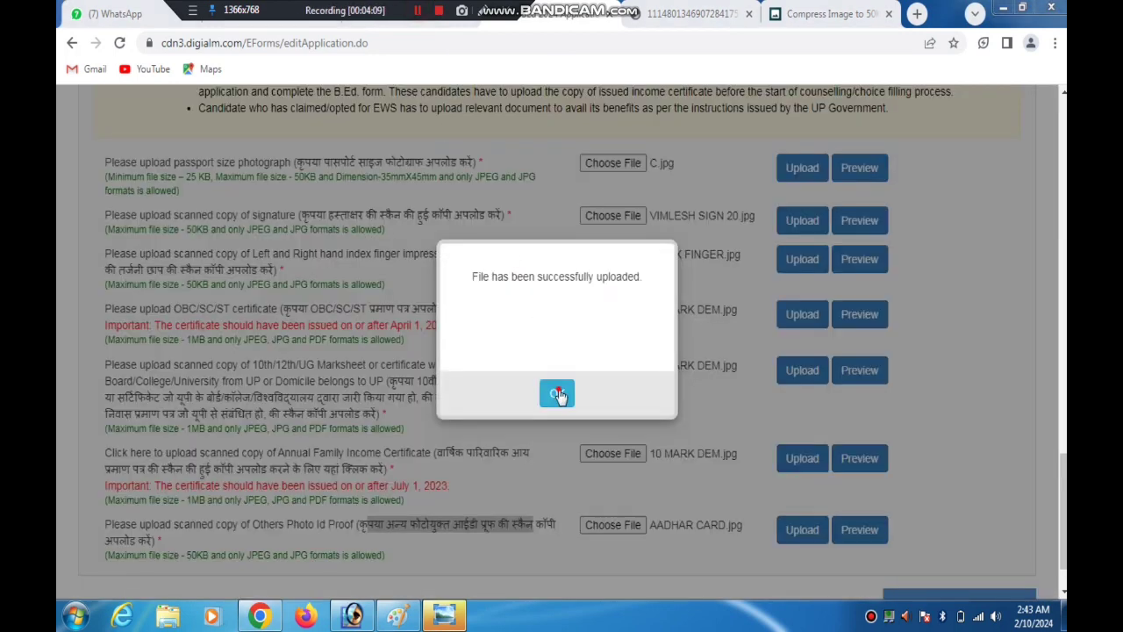
left_click(558, 394)
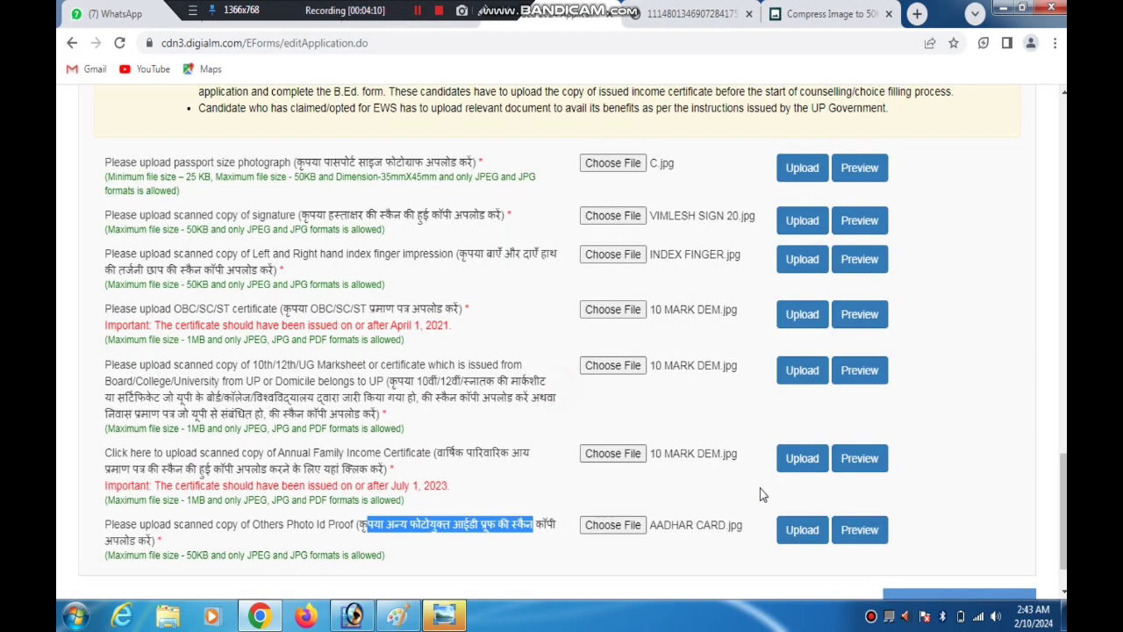
left_click(842, 531)
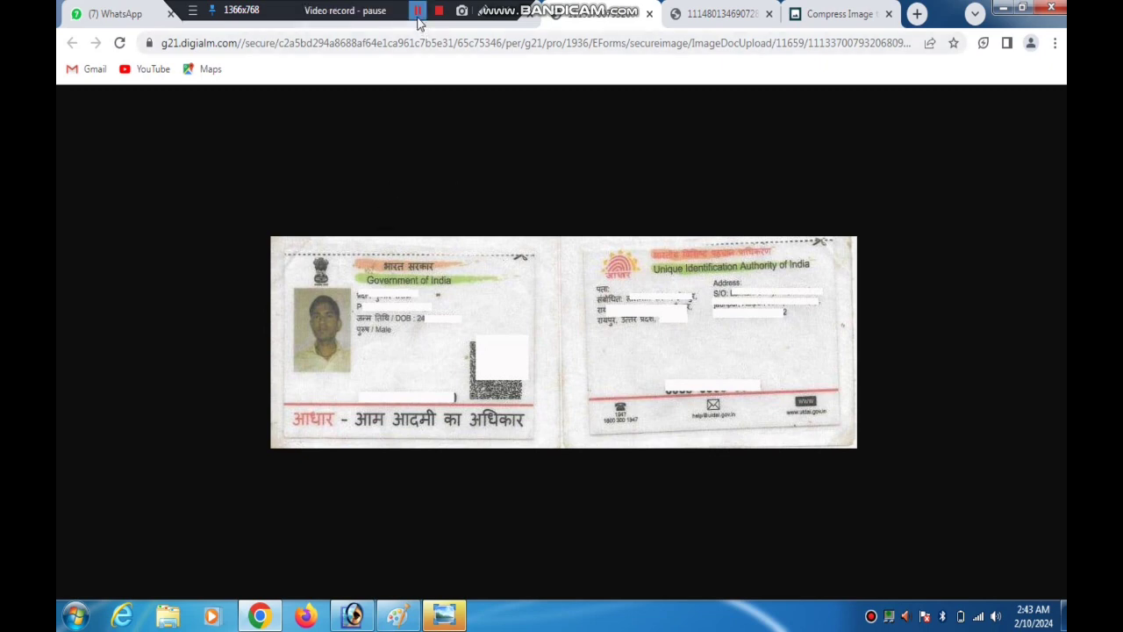
left_click(490, 22)
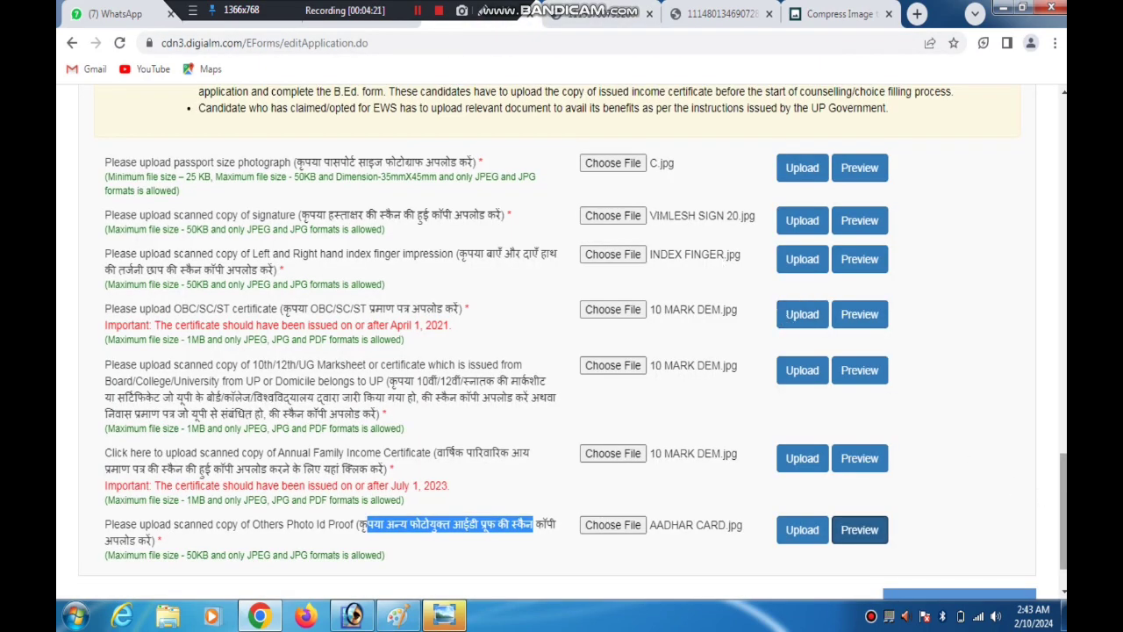
Point out the save option with temporary arrows, save the personal details page and continue to Qualification Details
scroll(1062, 496, "down", 3)
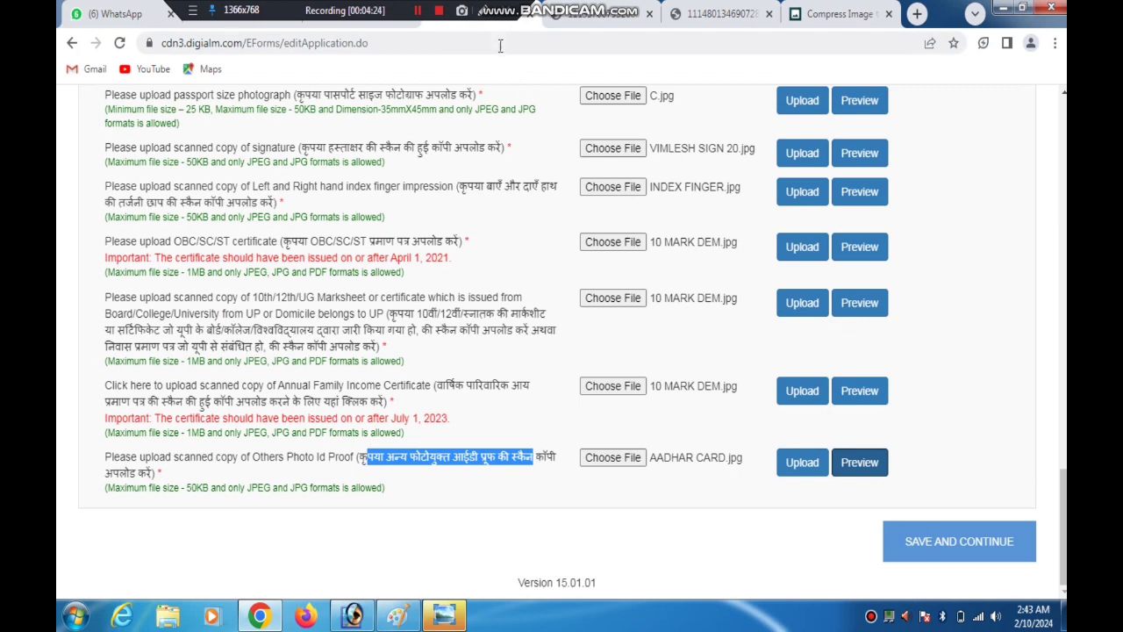
left_click(484, 10)
mouse_move(534, 235)
left_mouse_down()
mouse_move(425, 307)
mouse_move(616, 294)
mouse_move(694, 318)
mouse_move(654, 322)
left_mouse_up()
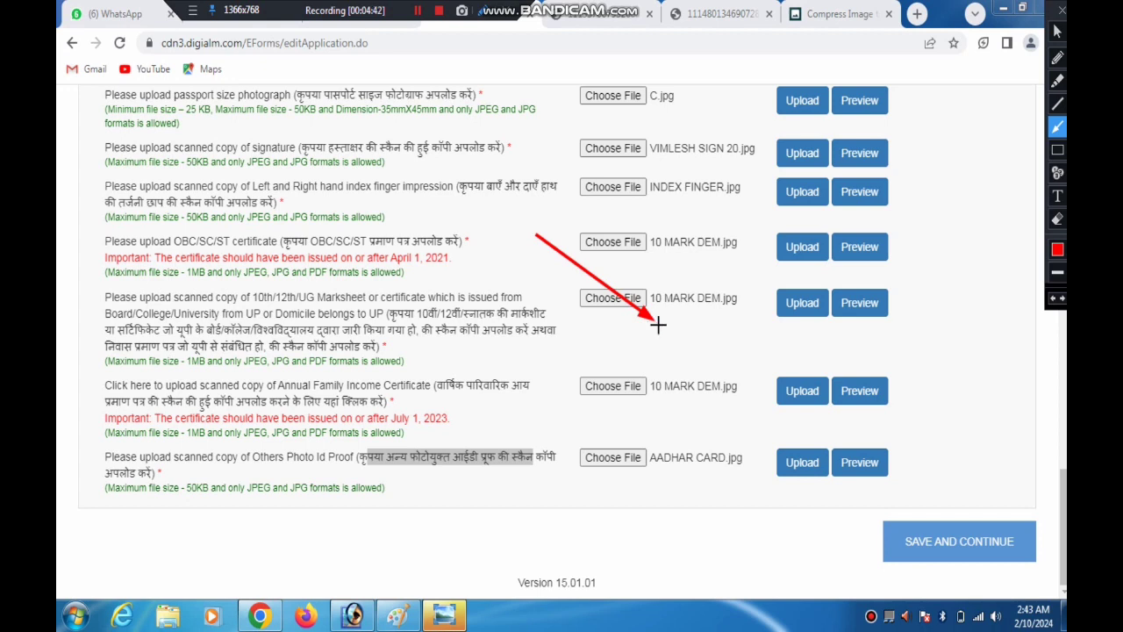
left_click_drag(770, 436, 973, 519)
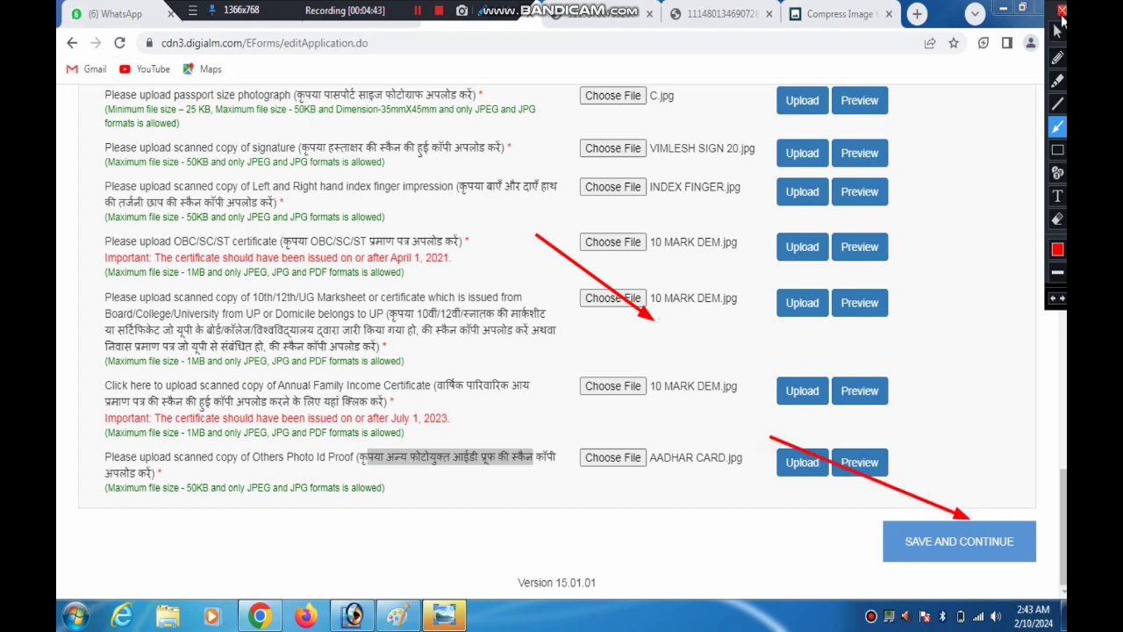
left_click(1061, 12)
left_click(940, 541)
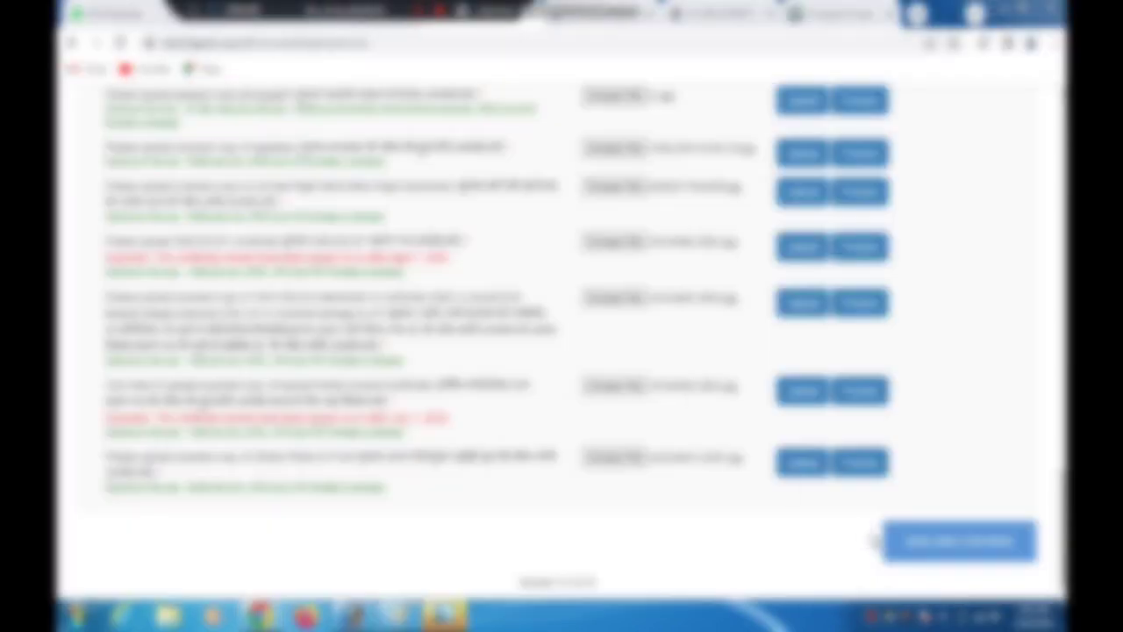
left_click(931, 544)
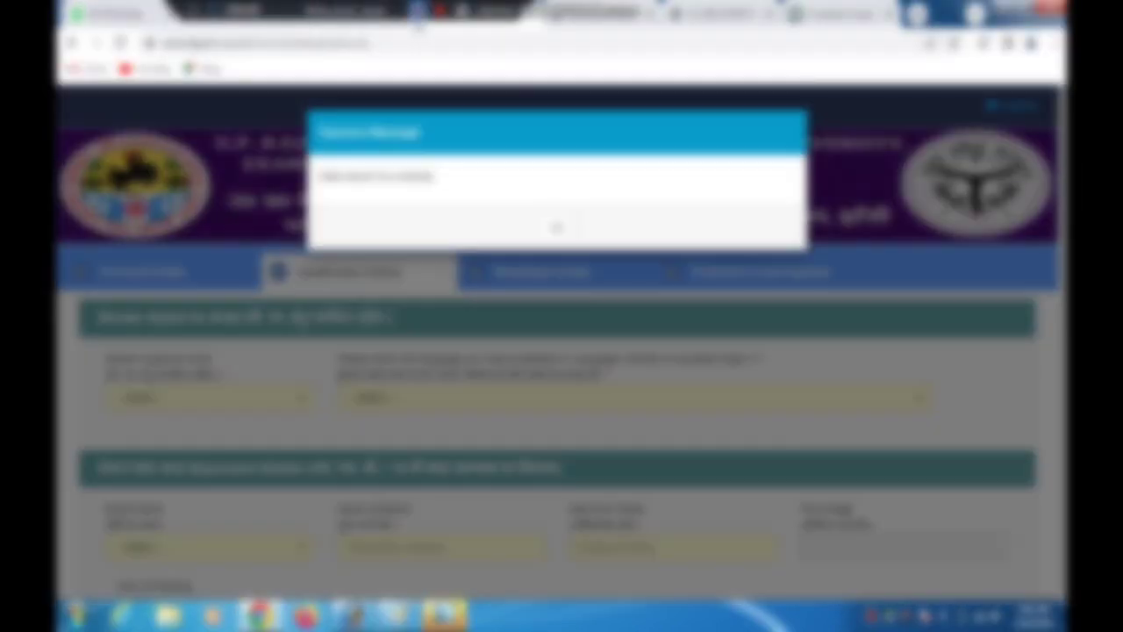
left_click(556, 227)
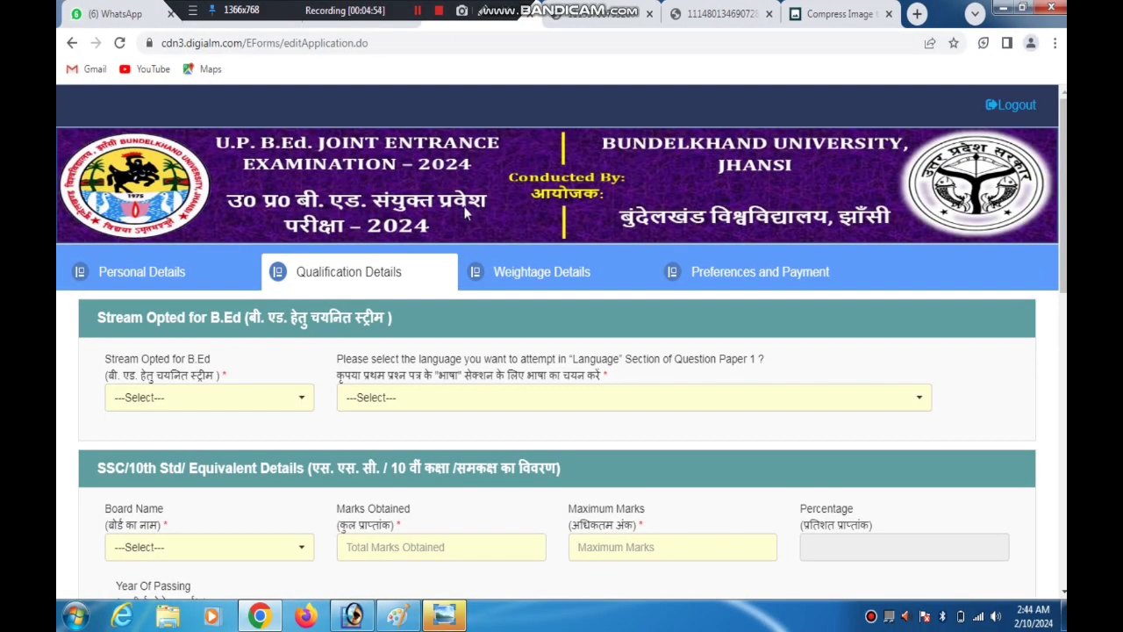
Point out Stream Opted for B.Ed with a temporary arrow and open its list of options
left_click(482, 10)
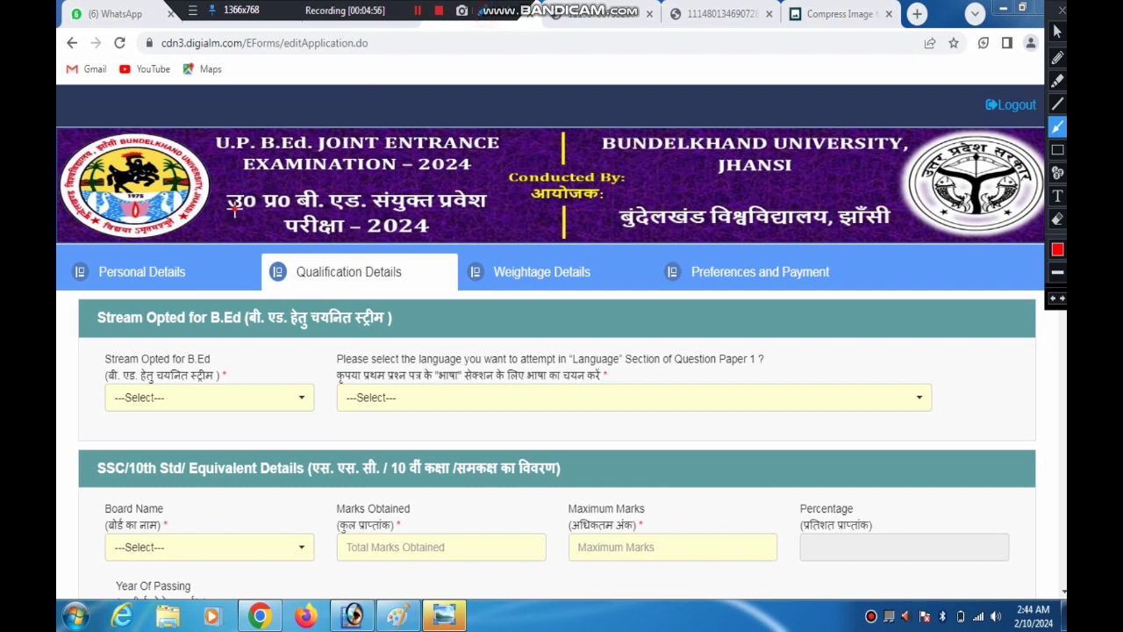
mouse_move(243, 201)
left_mouse_down()
mouse_move(212, 223)
mouse_move(471, 230)
mouse_move(525, 252)
mouse_move(689, 260)
mouse_move(198, 338)
mouse_move(296, 282)
mouse_move(316, 286)
mouse_move(207, 381)
mouse_move(170, 362)
mouse_move(210, 383)
left_mouse_up()
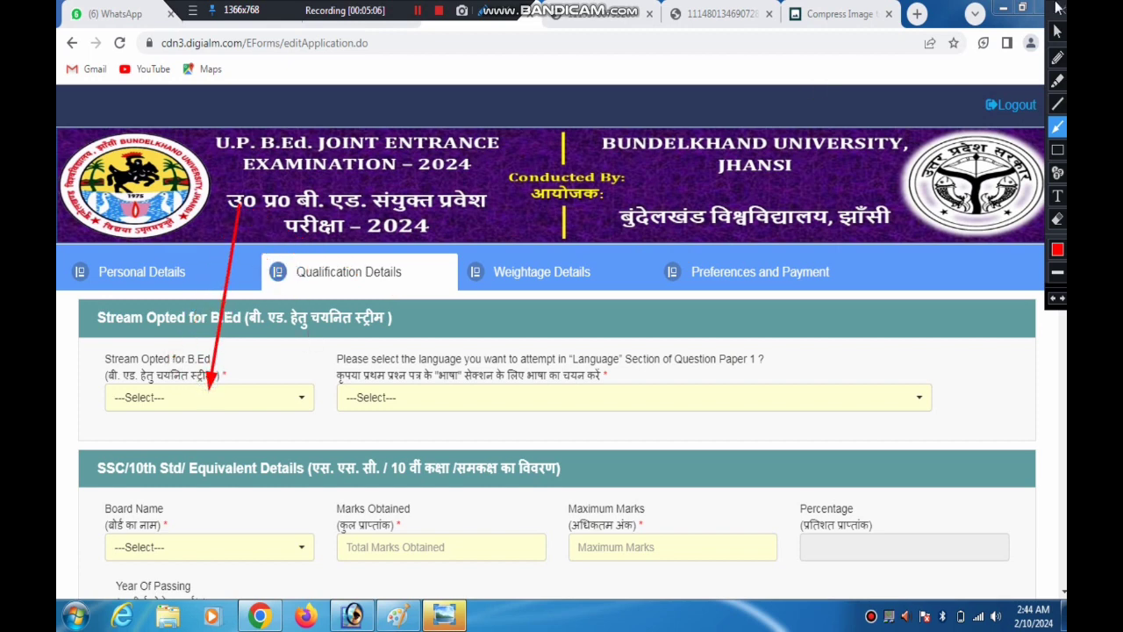
left_click(1062, 10)
left_click(190, 399)
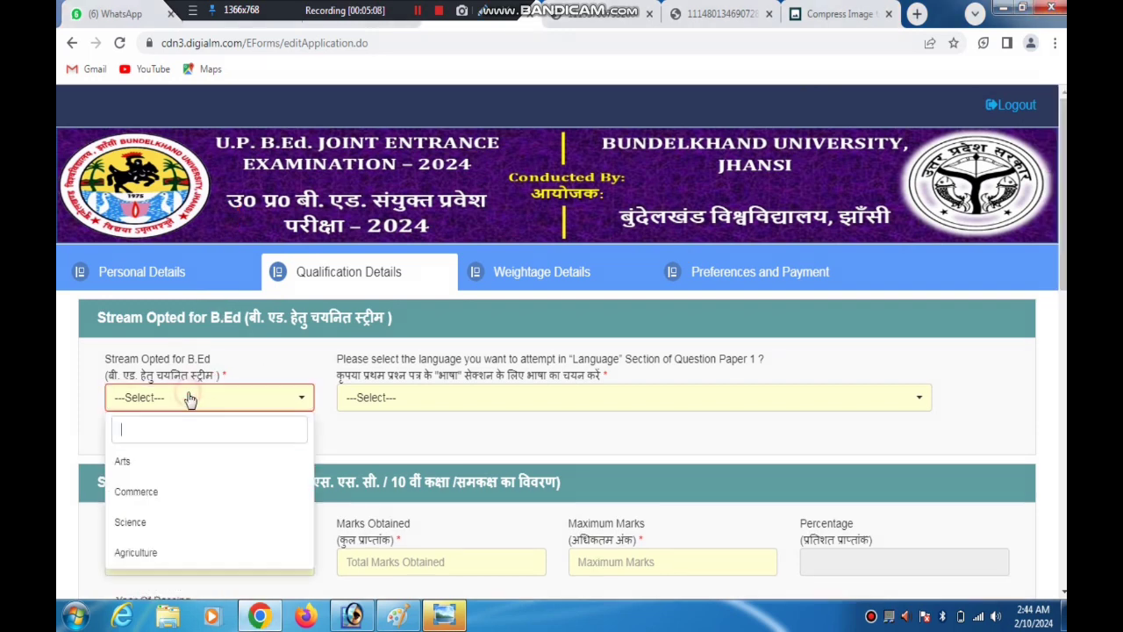
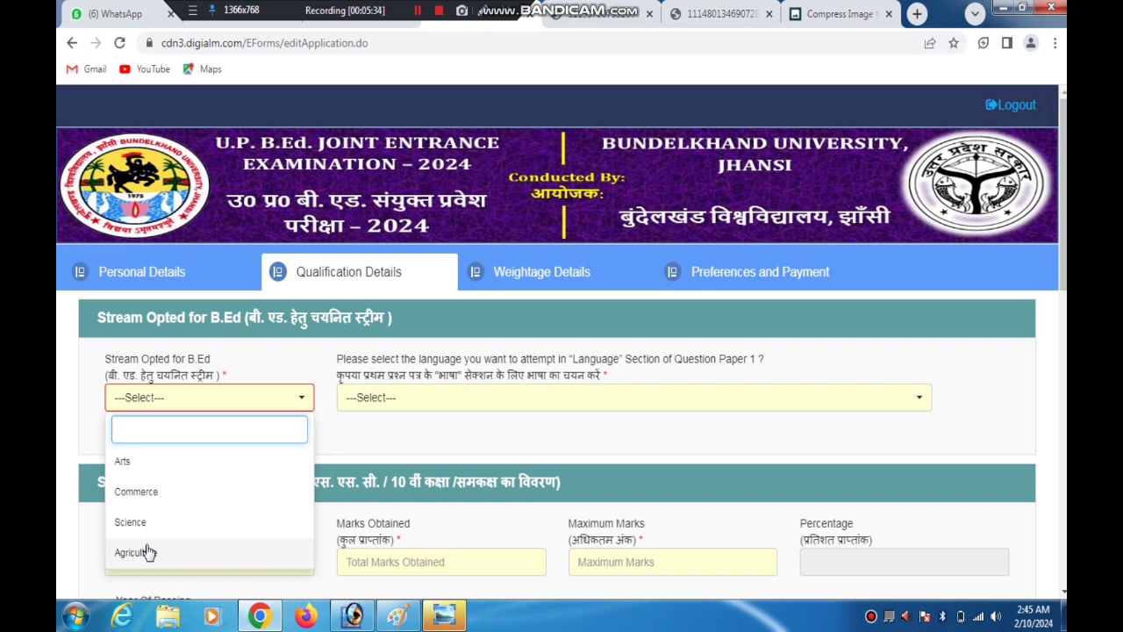
Choose Arts as the Stream Opted for B.Ed and Hindi as the Question Paper 1 language
left_click(123, 462)
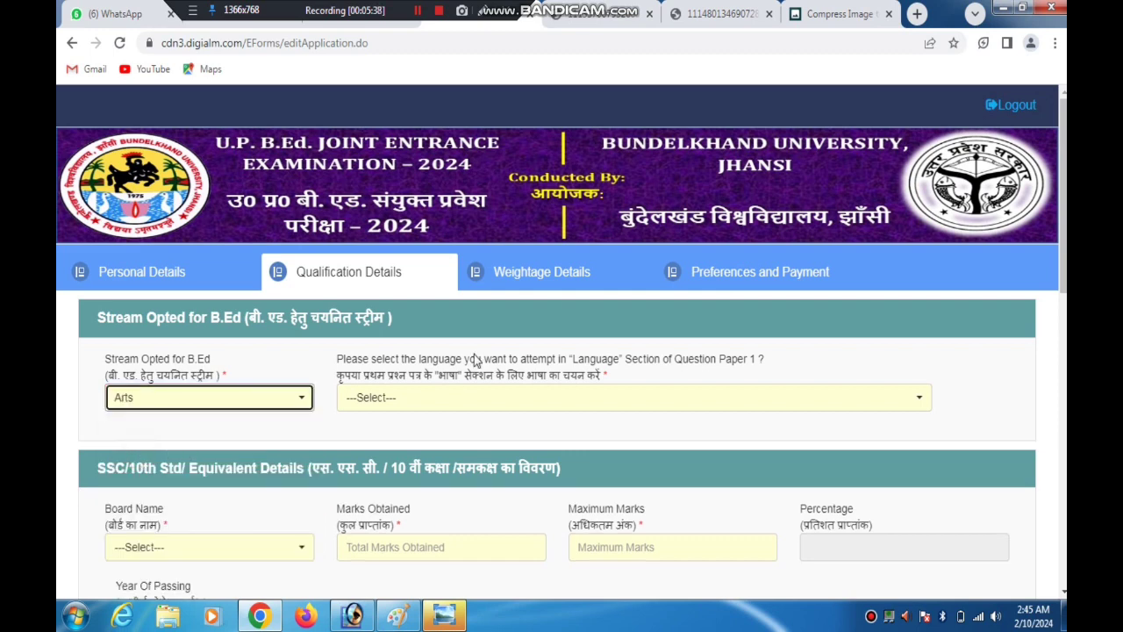
left_click_drag(364, 377, 514, 386)
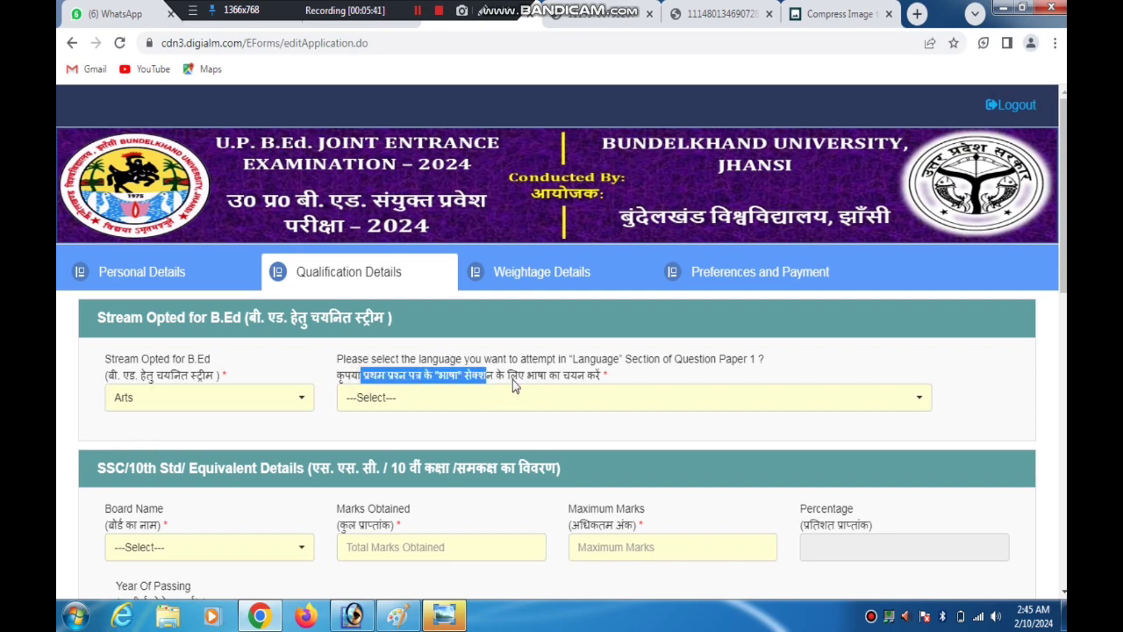
left_click(590, 377)
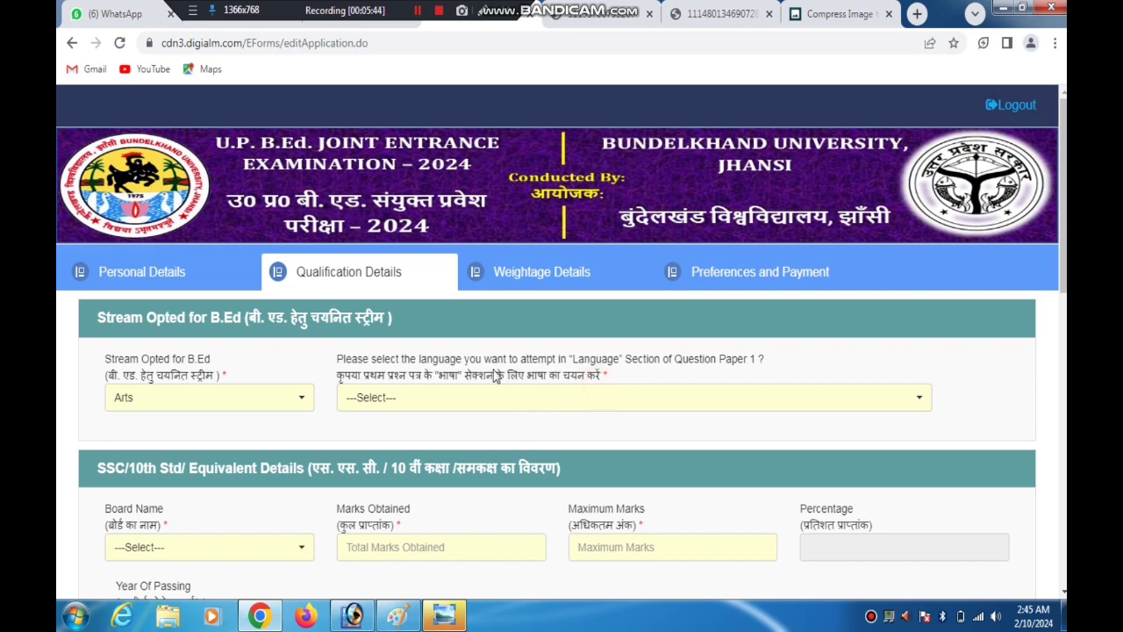
left_click(495, 404)
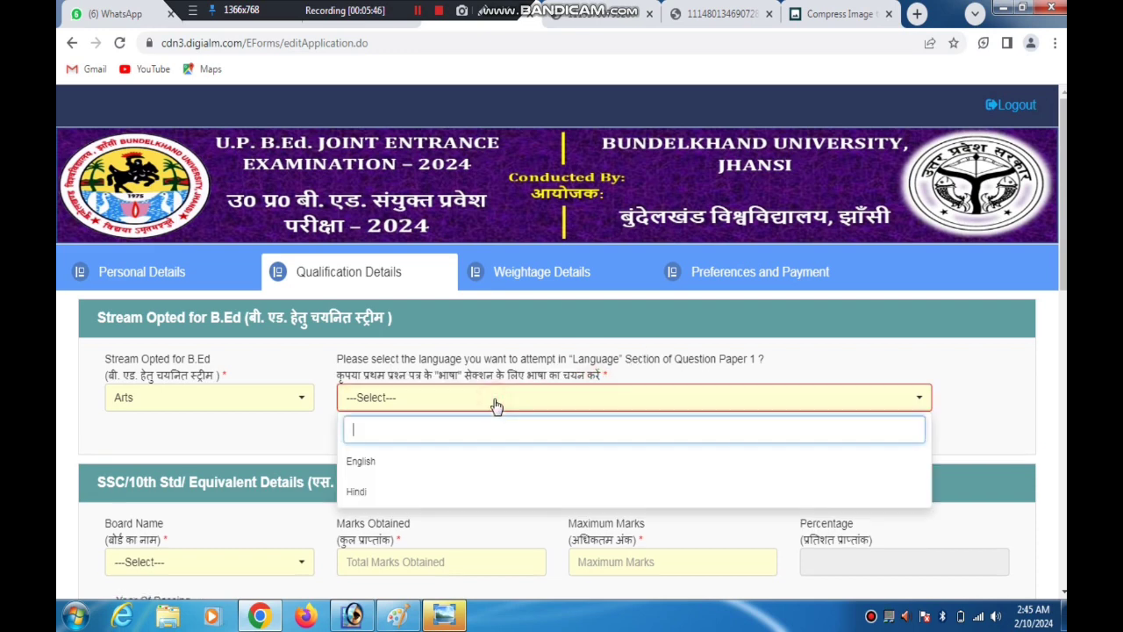
left_click(377, 496)
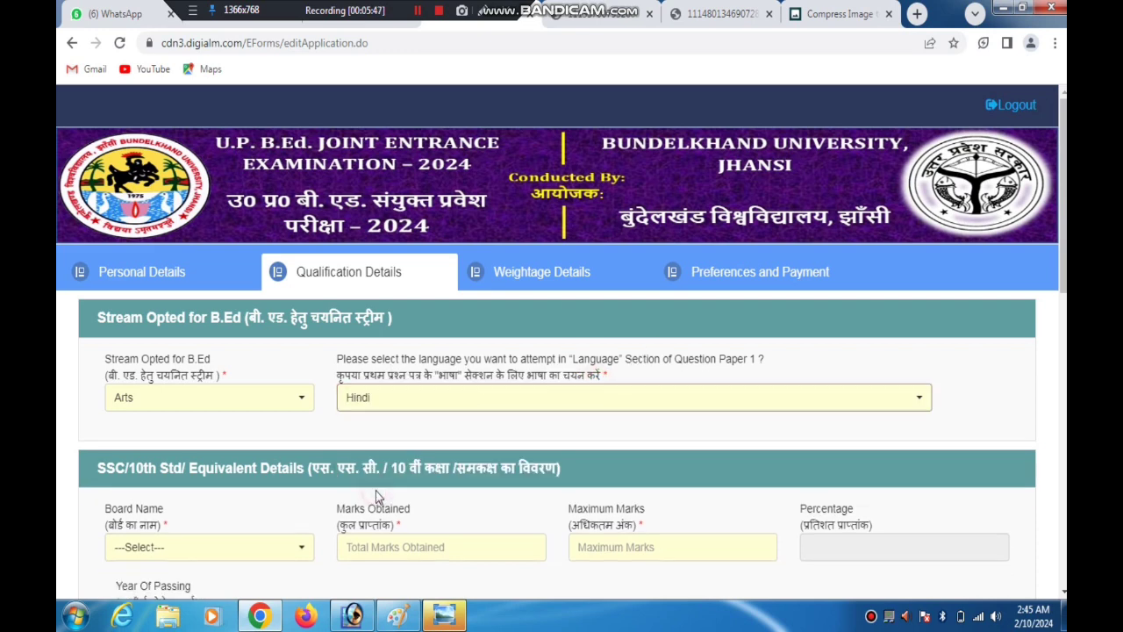
Point out the Board Name field in the SSC/10th details with a temporary arrow
scroll(361, 250, "down", 3)
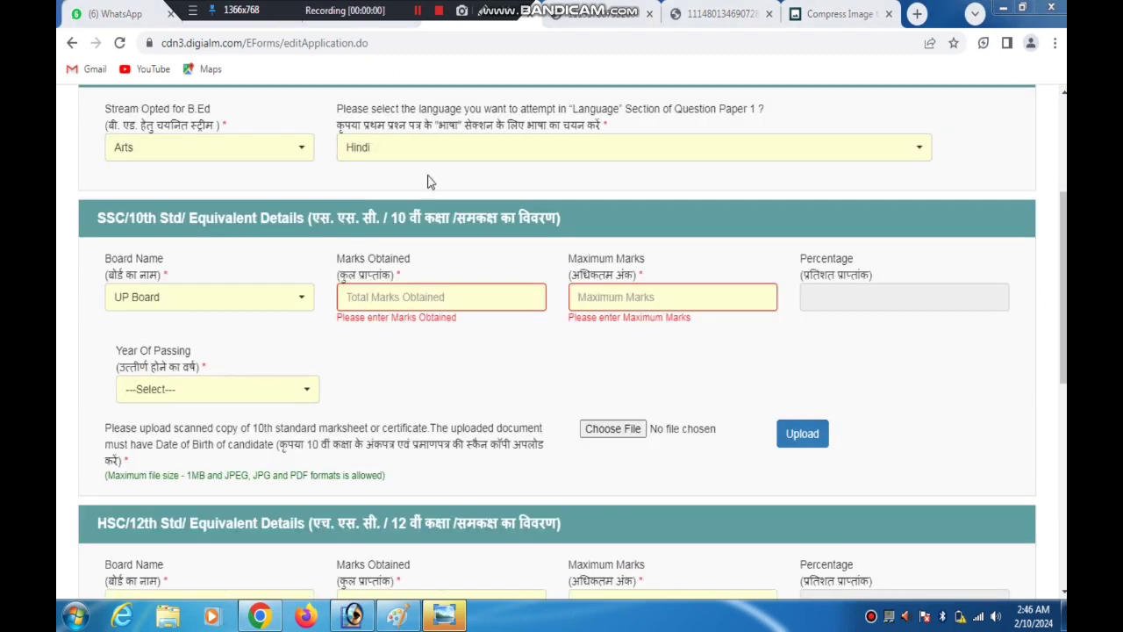
left_click(483, 12)
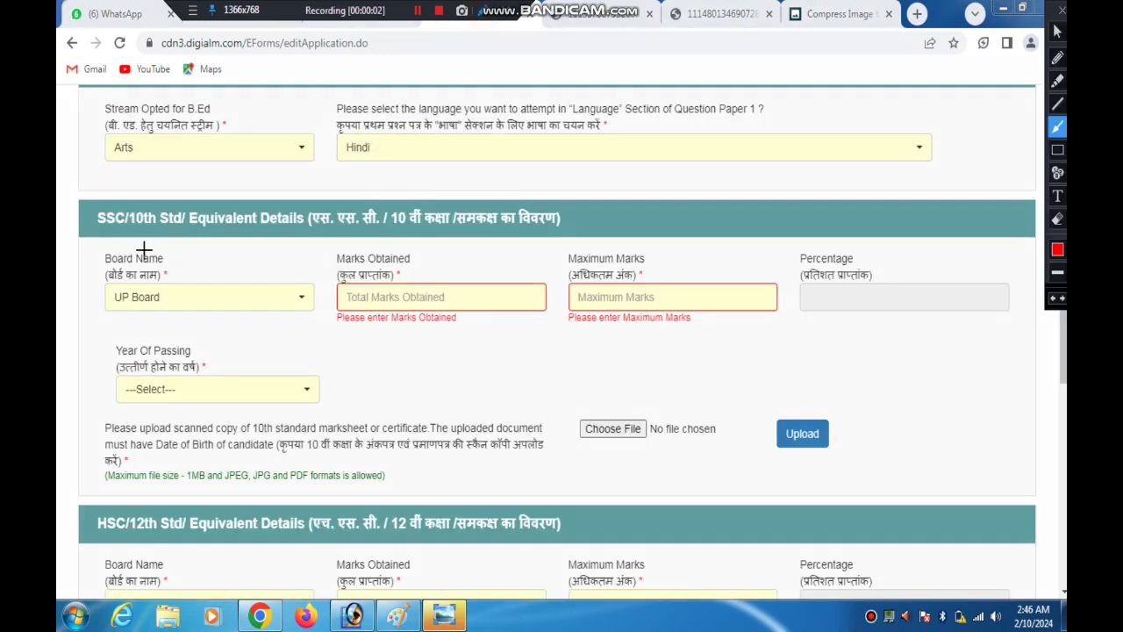
mouse_move(100, 226)
left_mouse_down()
mouse_move(290, 228)
mouse_move(207, 261)
mouse_move(242, 271)
left_mouse_up()
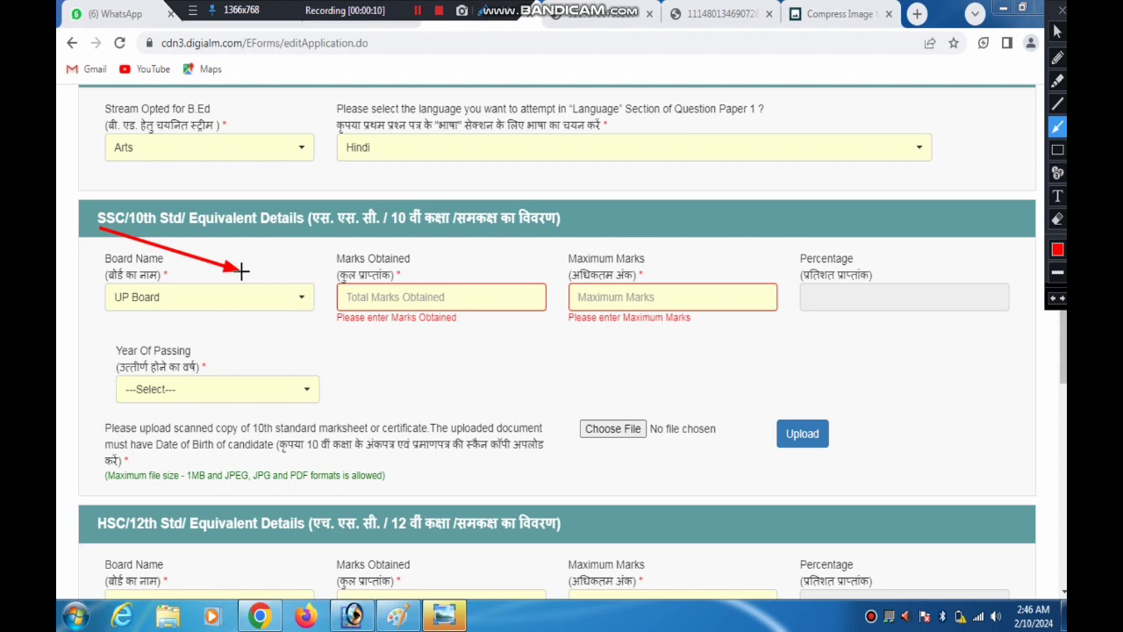
mouse_move(241, 271)
left_mouse_down()
mouse_move(186, 250)
mouse_move(172, 266)
mouse_move(475, 194)
mouse_move(346, 239)
mouse_move(267, 250)
mouse_move(232, 276)
left_mouse_up()
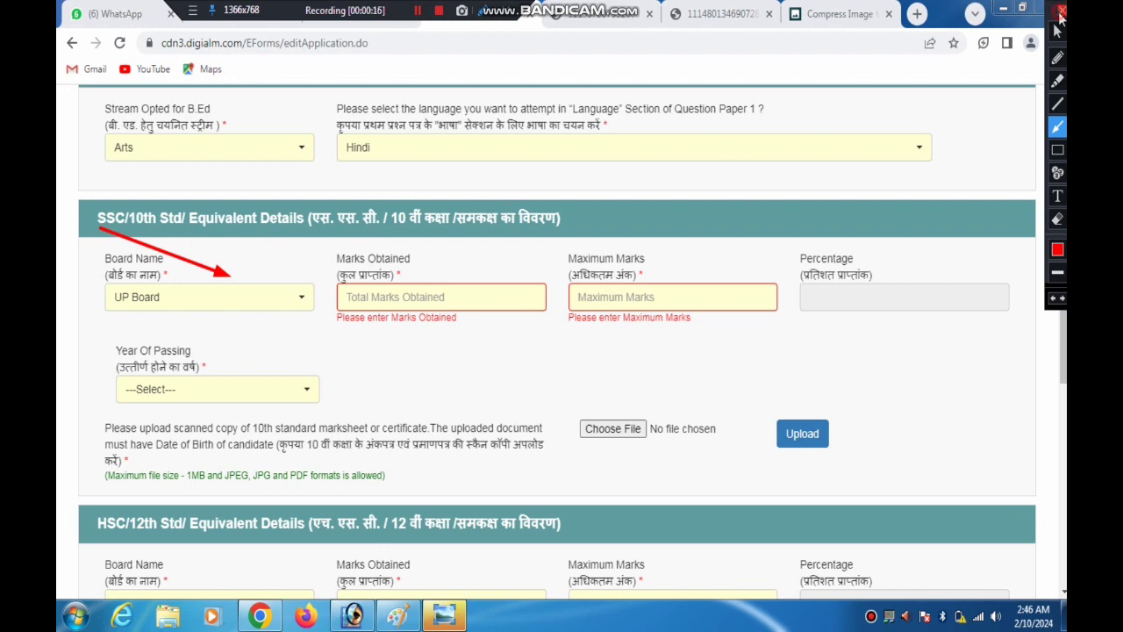
Switch the 10th standard Board Name to Others and set it back to UP Board
left_click(251, 295)
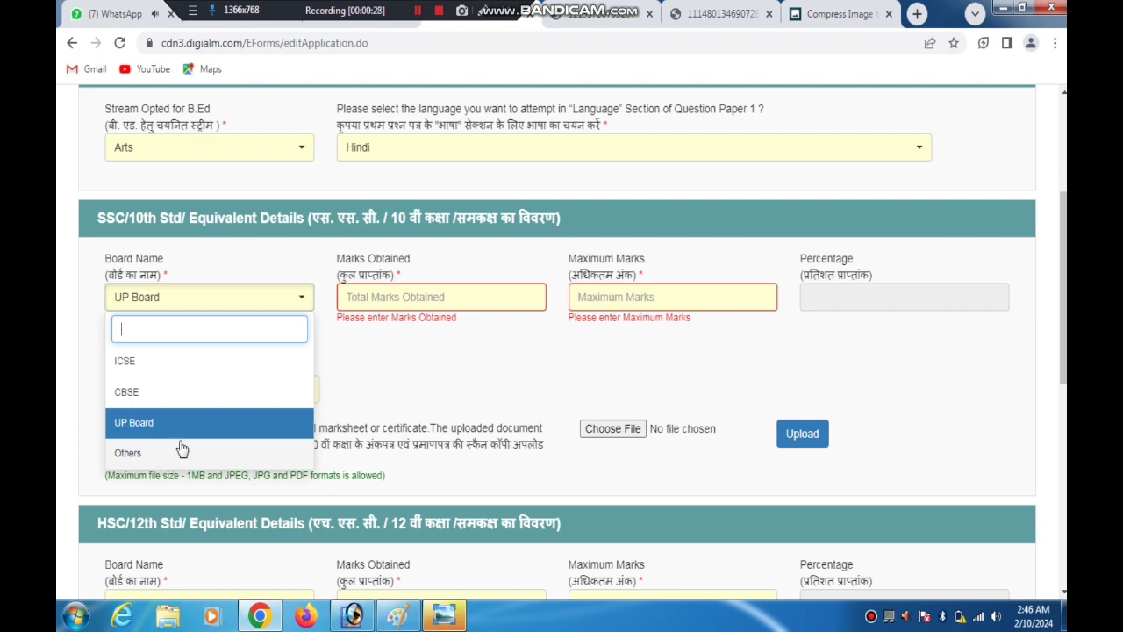
left_click(146, 455)
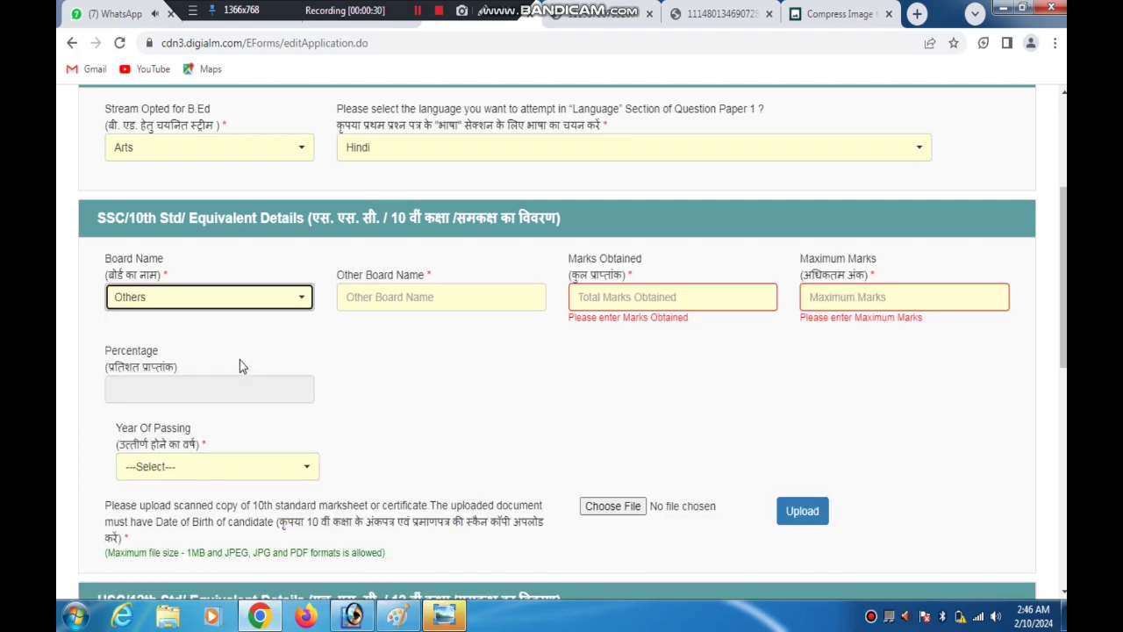
left_click(263, 296)
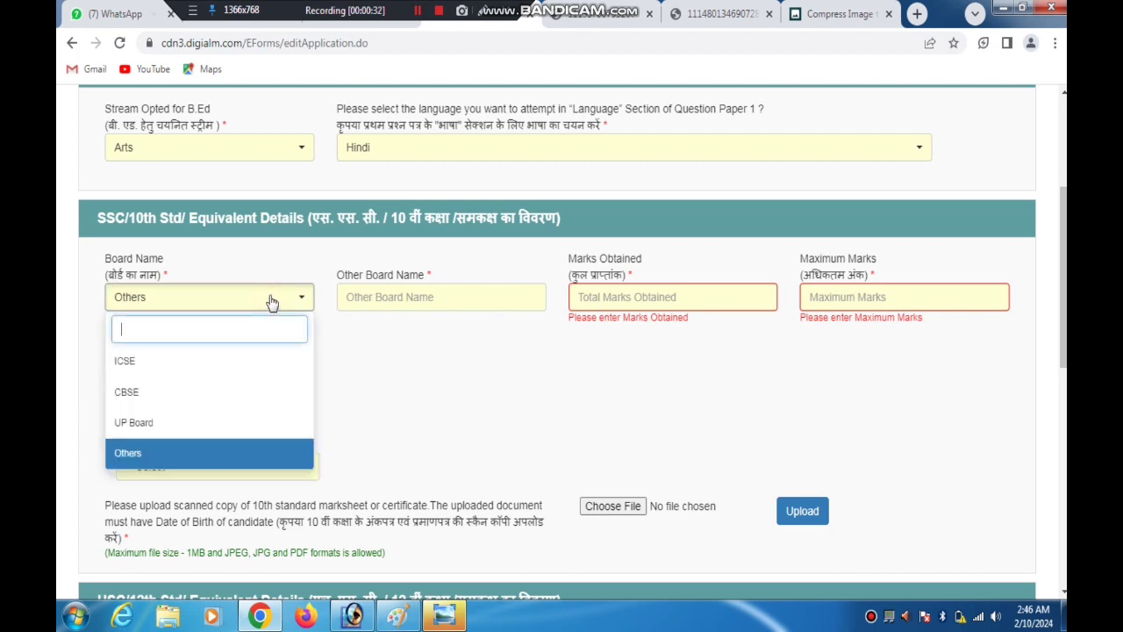
left_click(141, 422)
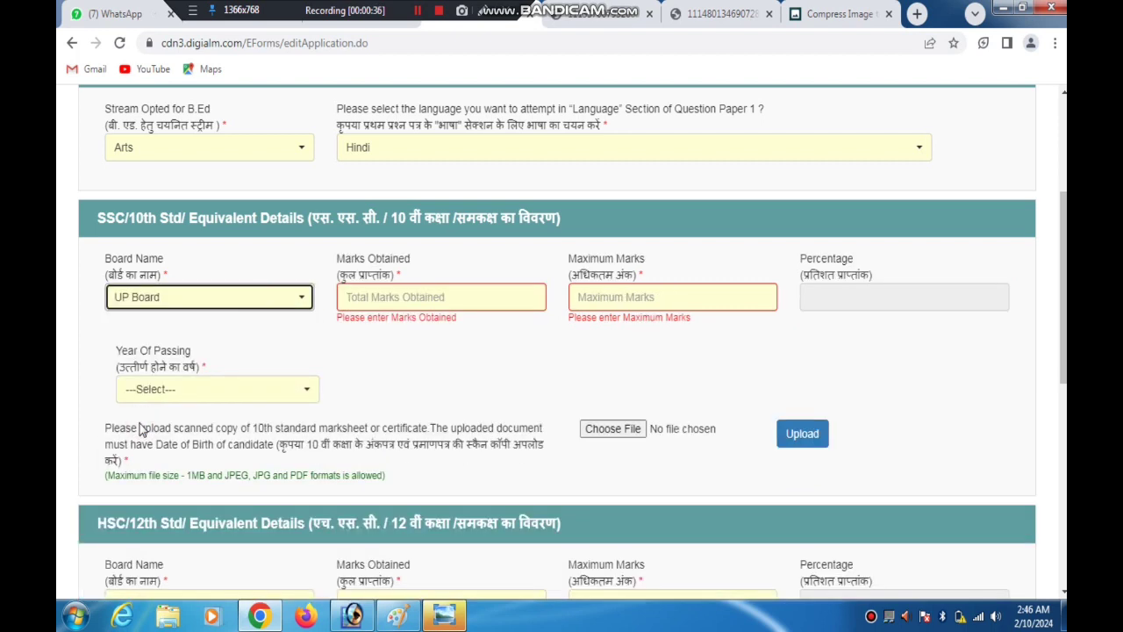
Enter 490 marks obtained out of a maximum of 600 for 10th standard and set the year of passing to 2015
left_click(390, 295)
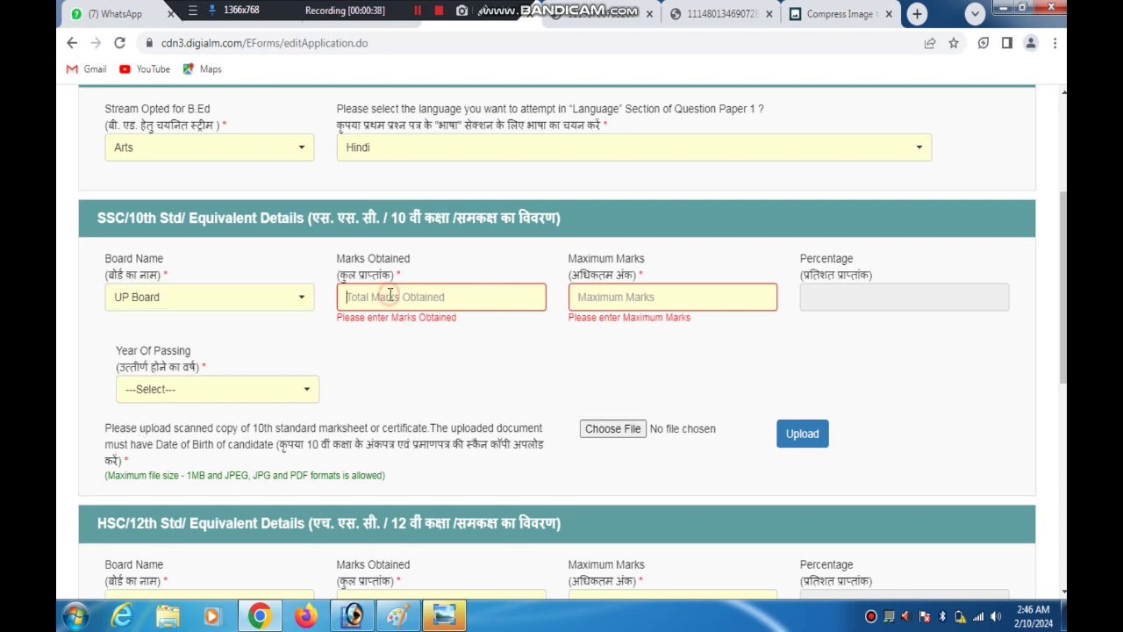
type("490")
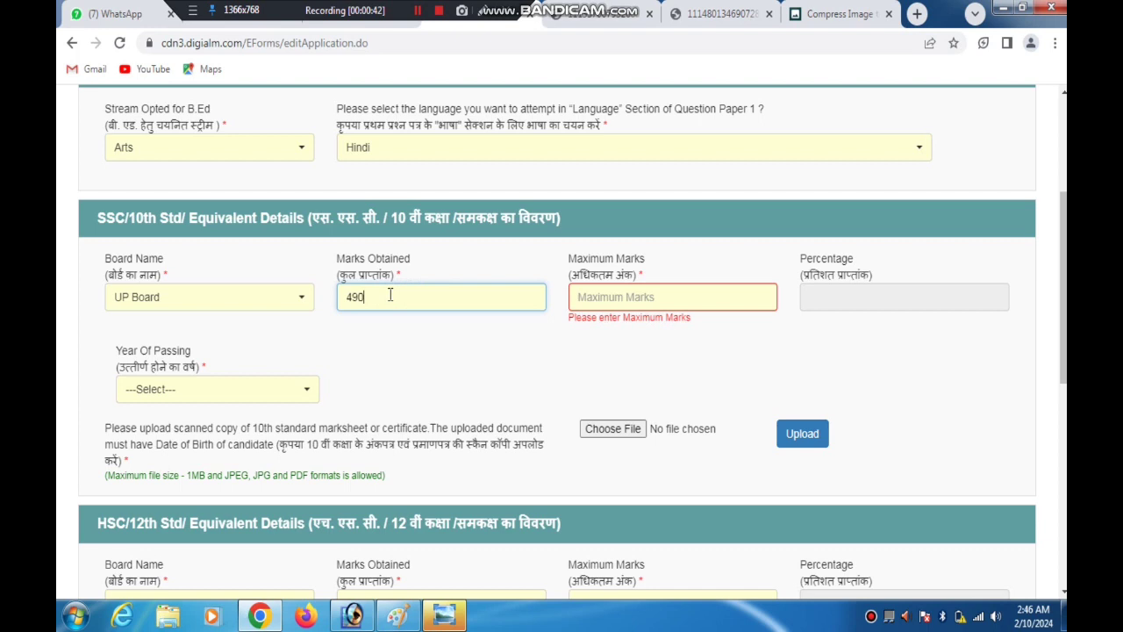
key("Tab")
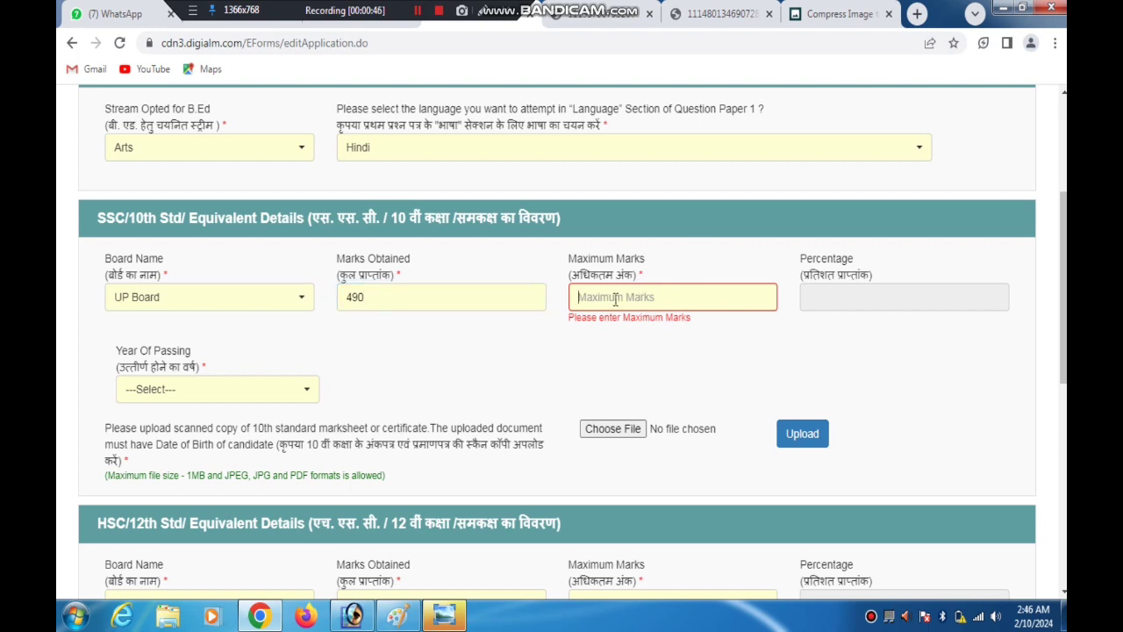
type("600")
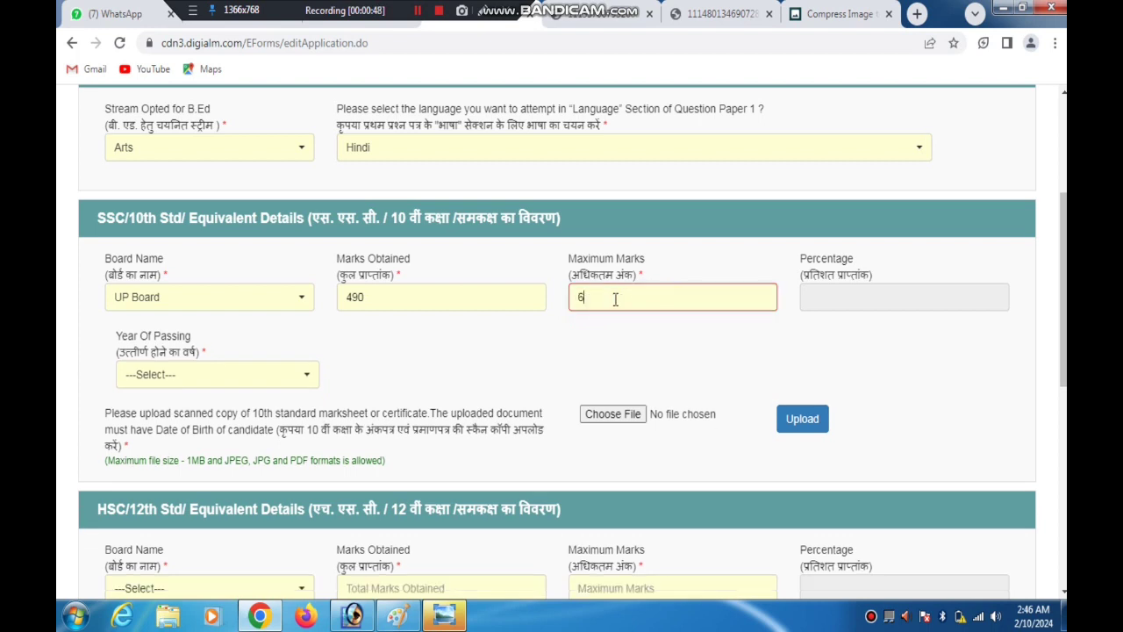
left_click(899, 308)
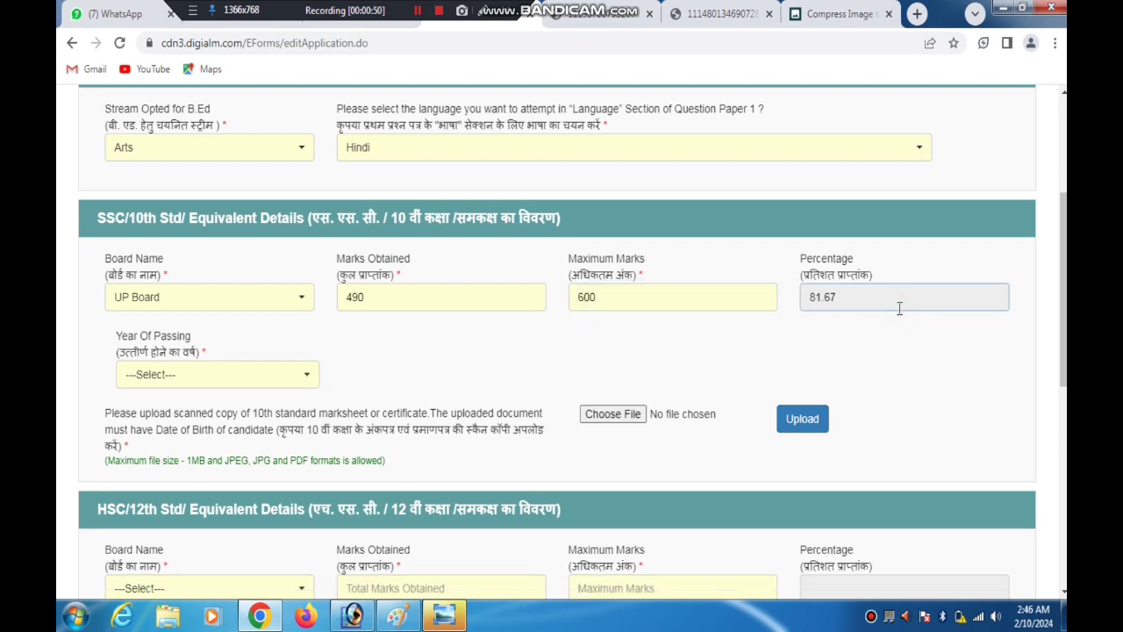
left_click(235, 372)
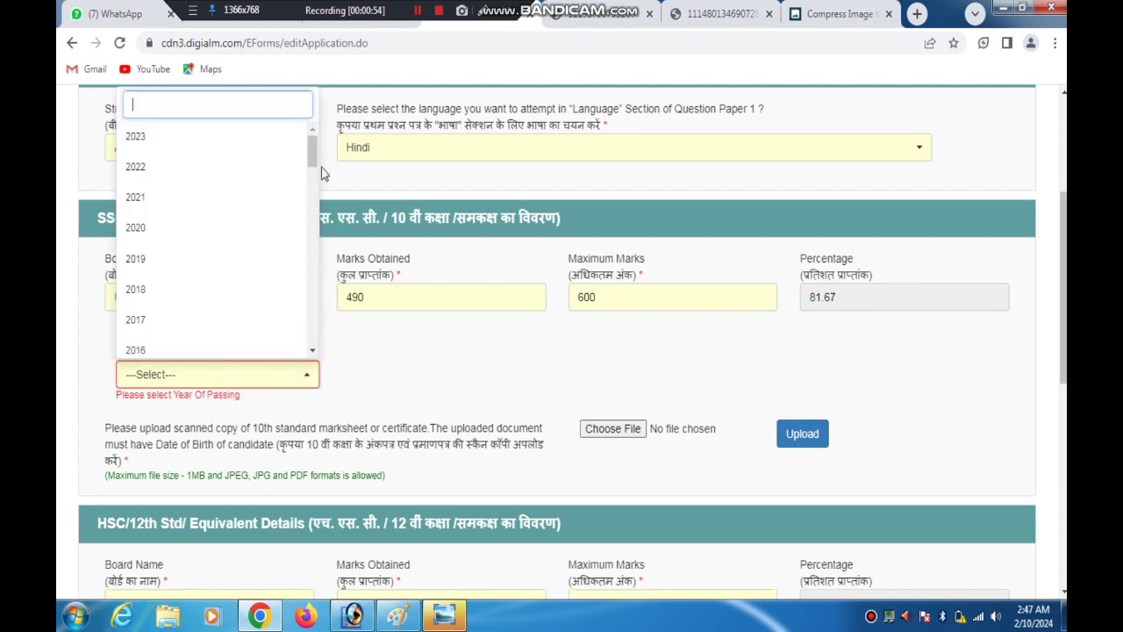
type("2015")
key("Return")
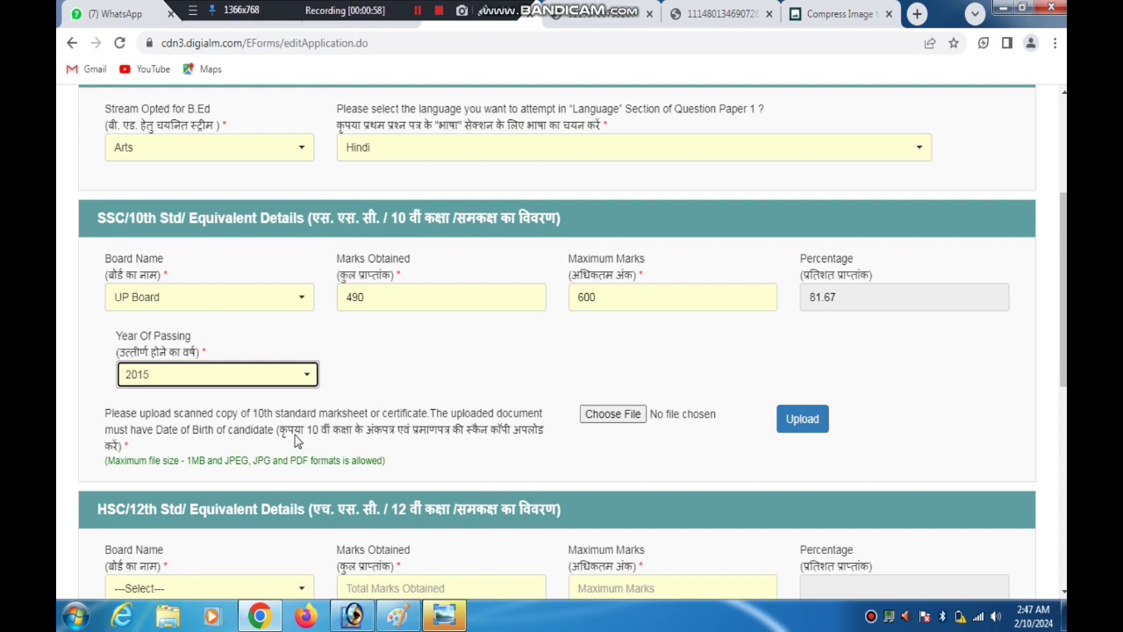
Choose 10 MARK DEM.jpg from the Desktop as the 10th standard marksheet, upload it and acknowledge the upload message
left_click_drag(295, 436, 527, 422)
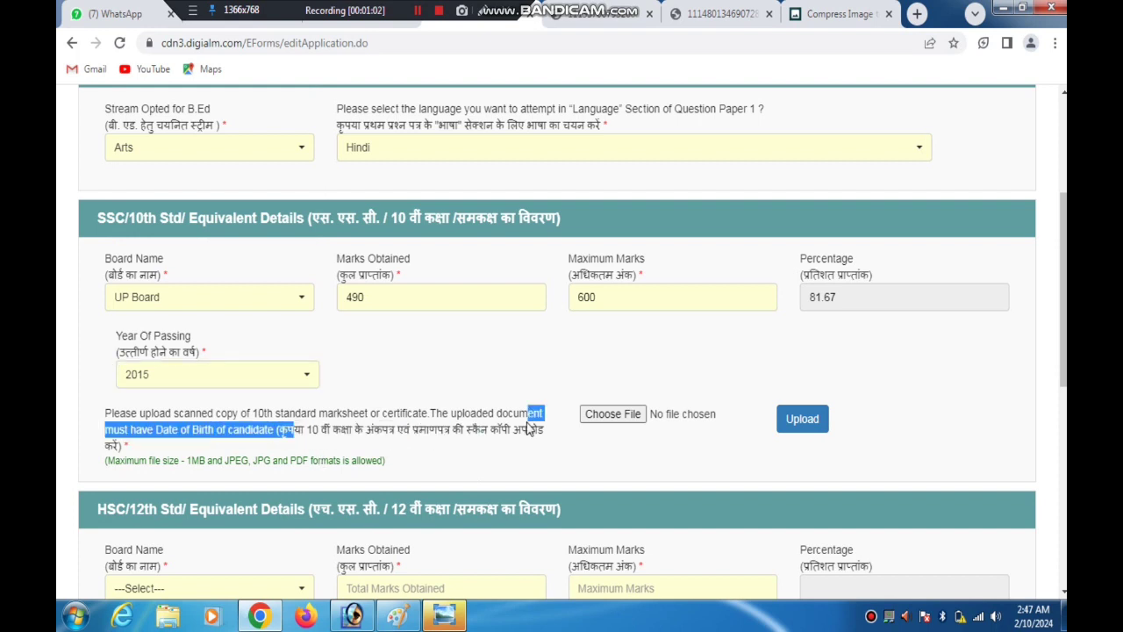
left_click(604, 421)
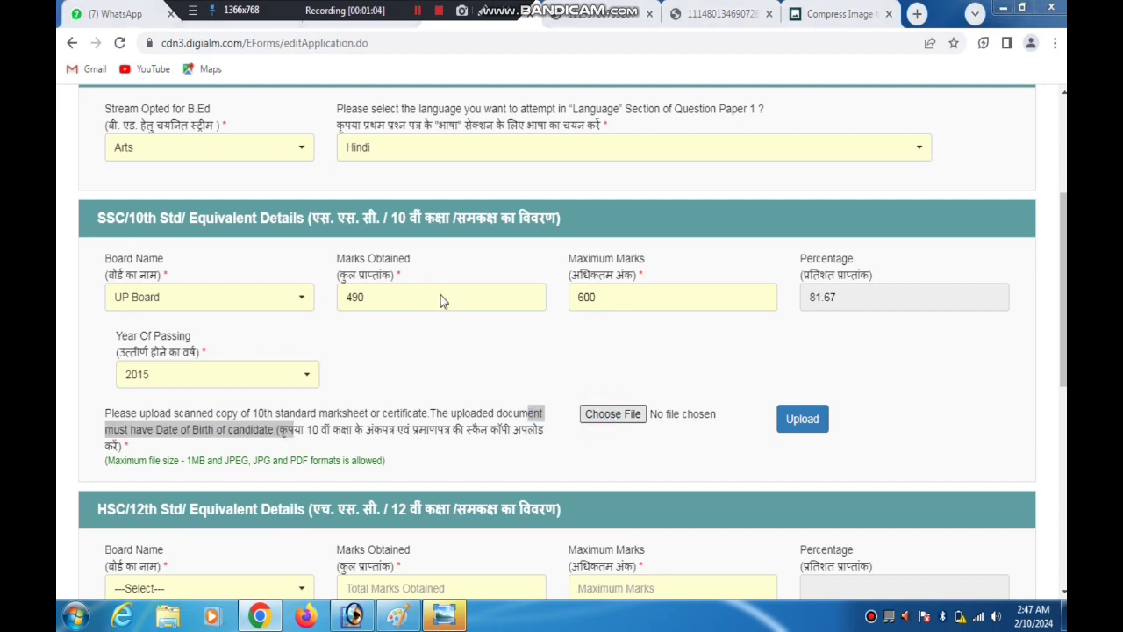
double_click(450, 227)
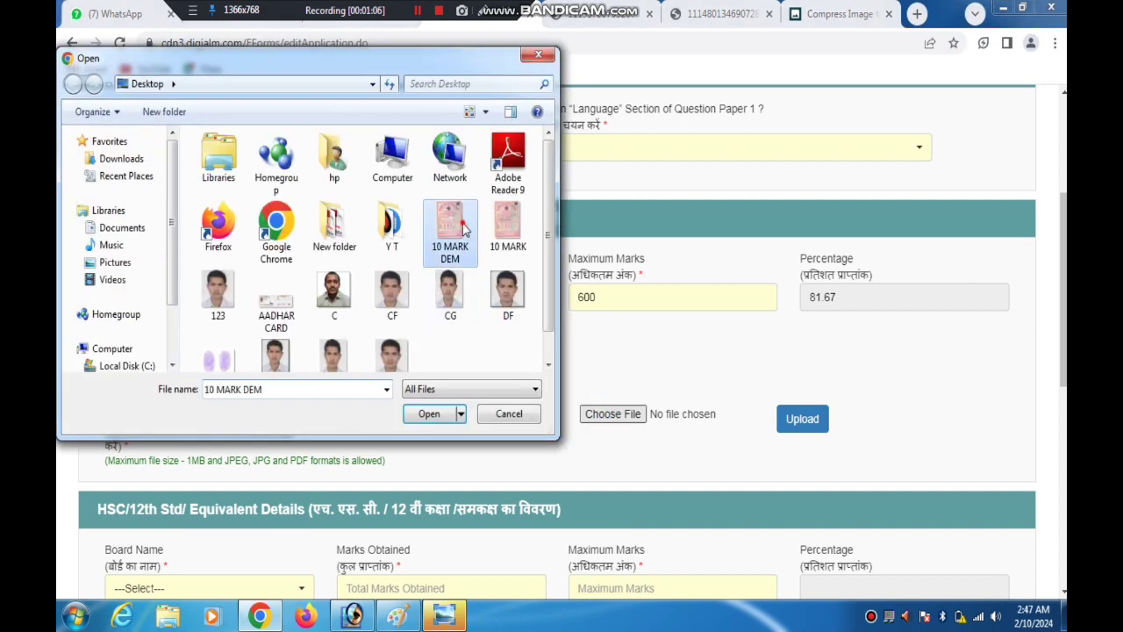
left_click(802, 418)
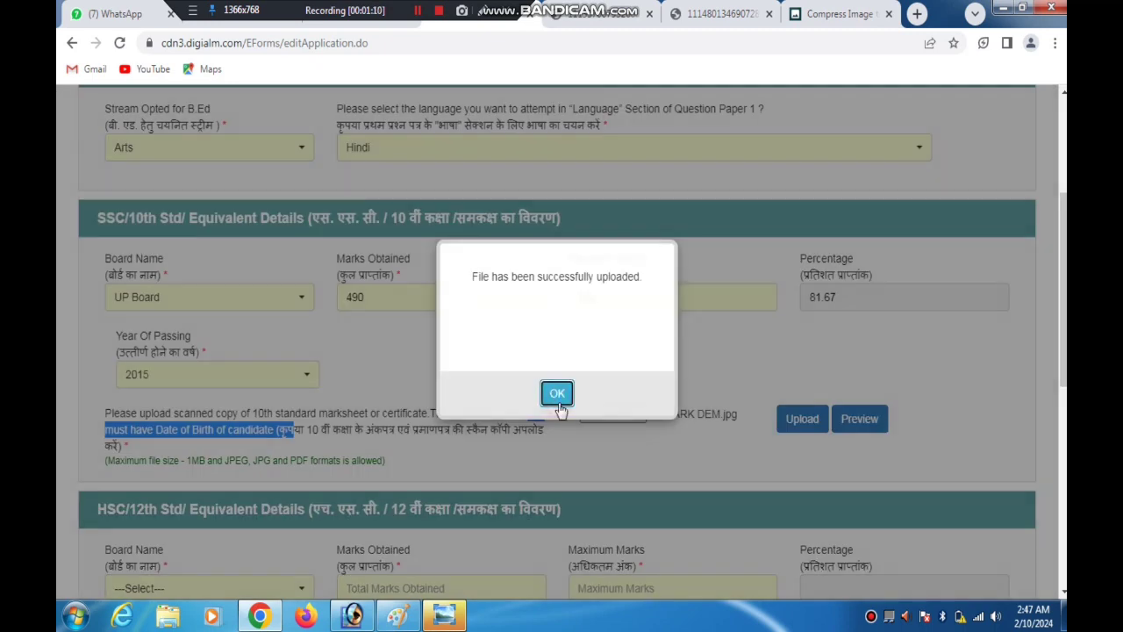
left_click(555, 394)
left_click(765, 354)
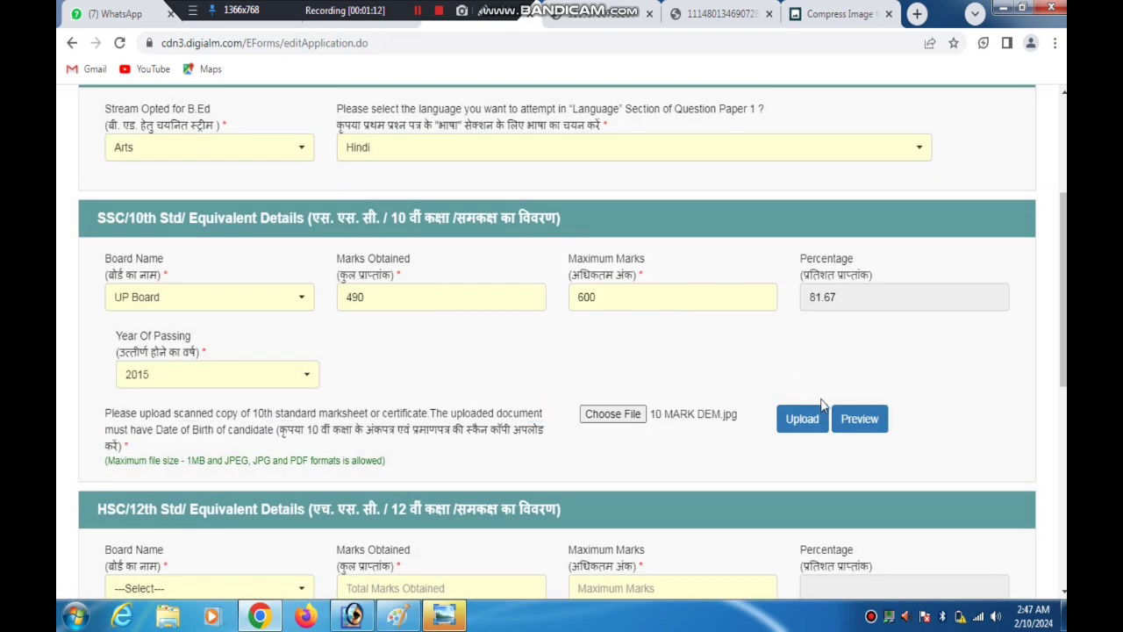
Point out the Preview option of the uploaded 10th marksheet with a temporary arrow
left_click(480, 13)
mouse_move(676, 288)
left_mouse_down()
mouse_move(763, 373)
mouse_move(854, 406)
left_mouse_up()
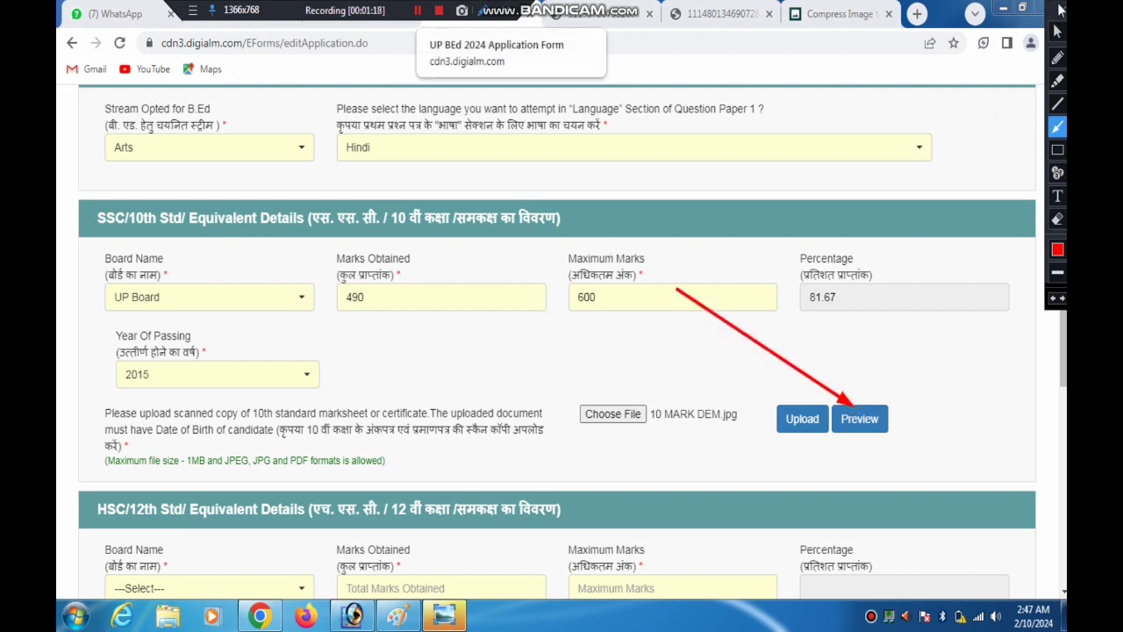
left_click(1061, 13)
Dismiss the low-battery warning and point out the Board Name field in the HSC/12th details with a temporary arrow
scroll(614, 333, "down", 1)
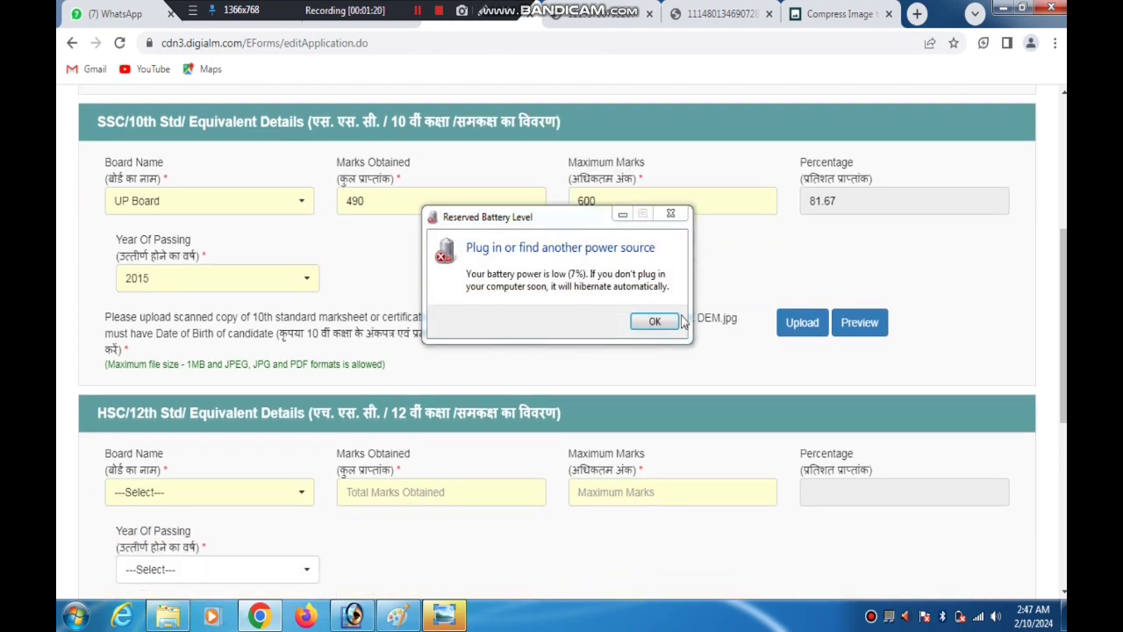
left_click(656, 321)
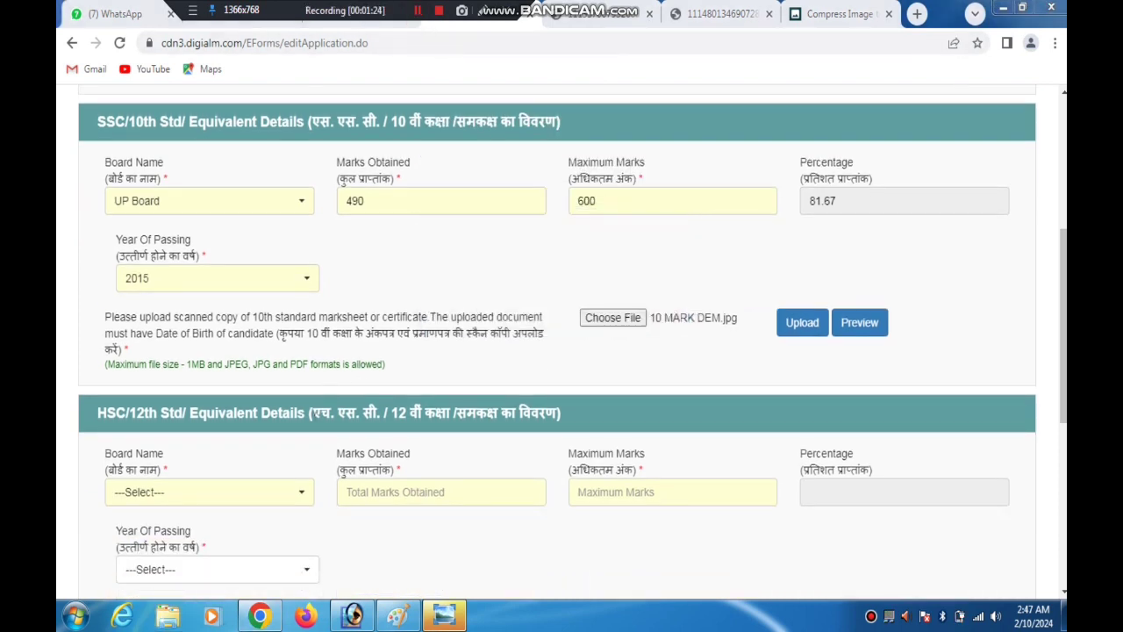
left_click(483, 12)
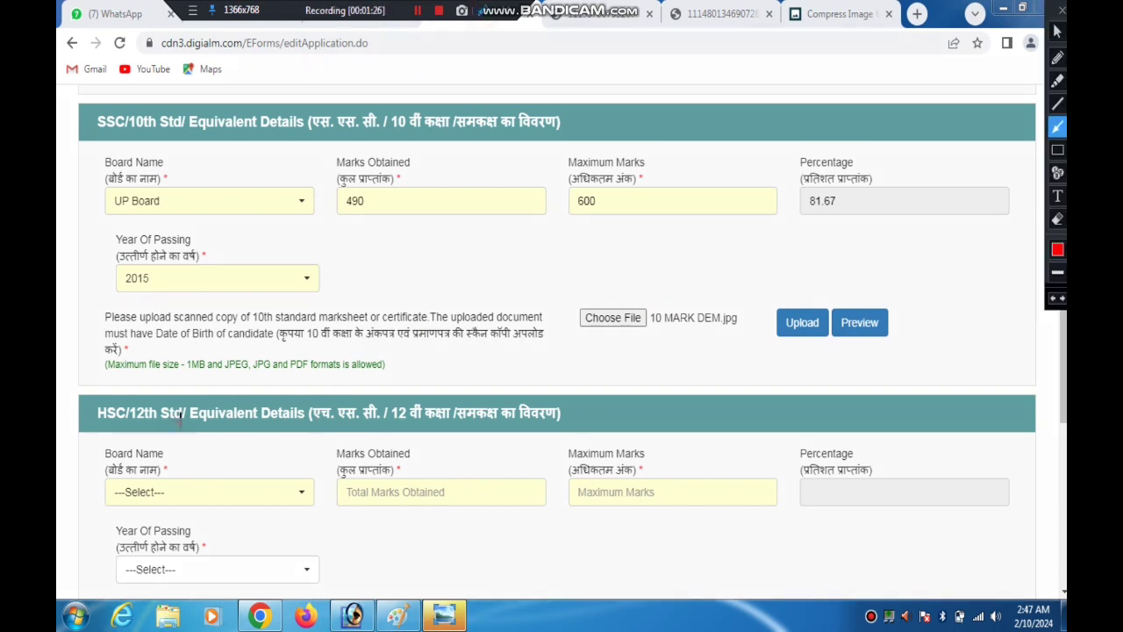
mouse_move(172, 426)
left_mouse_down()
mouse_move(265, 481)
mouse_move(314, 481)
left_mouse_up()
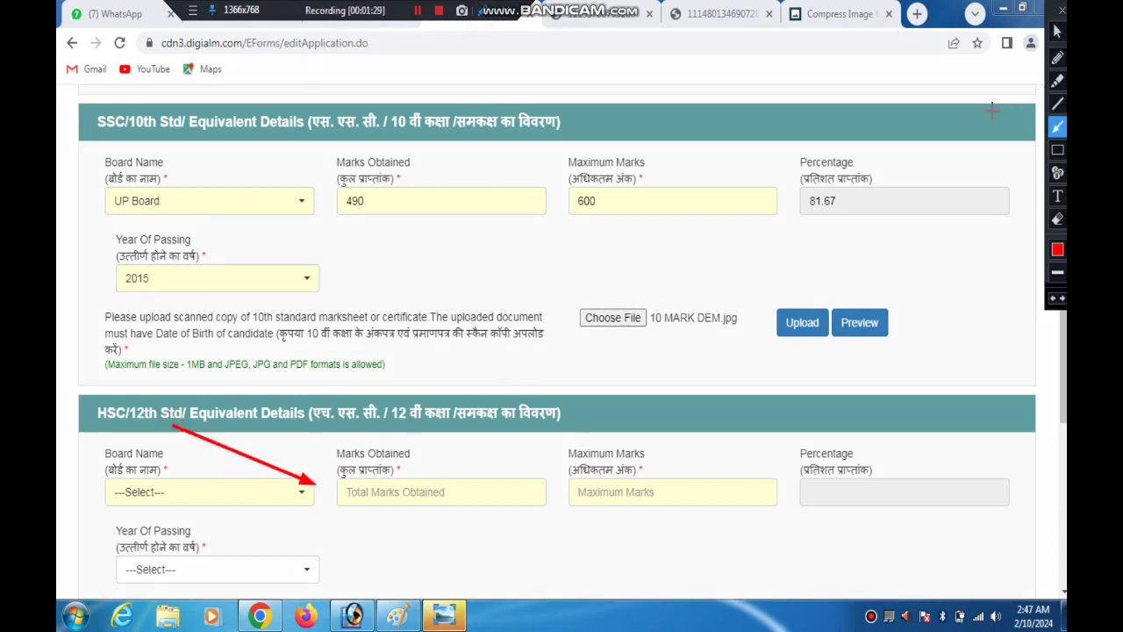
left_click(1062, 10)
Set the 12th standard board to UP Board and enter 450 marks obtained out of a maximum of 500
scroll(351, 290, "down", 2)
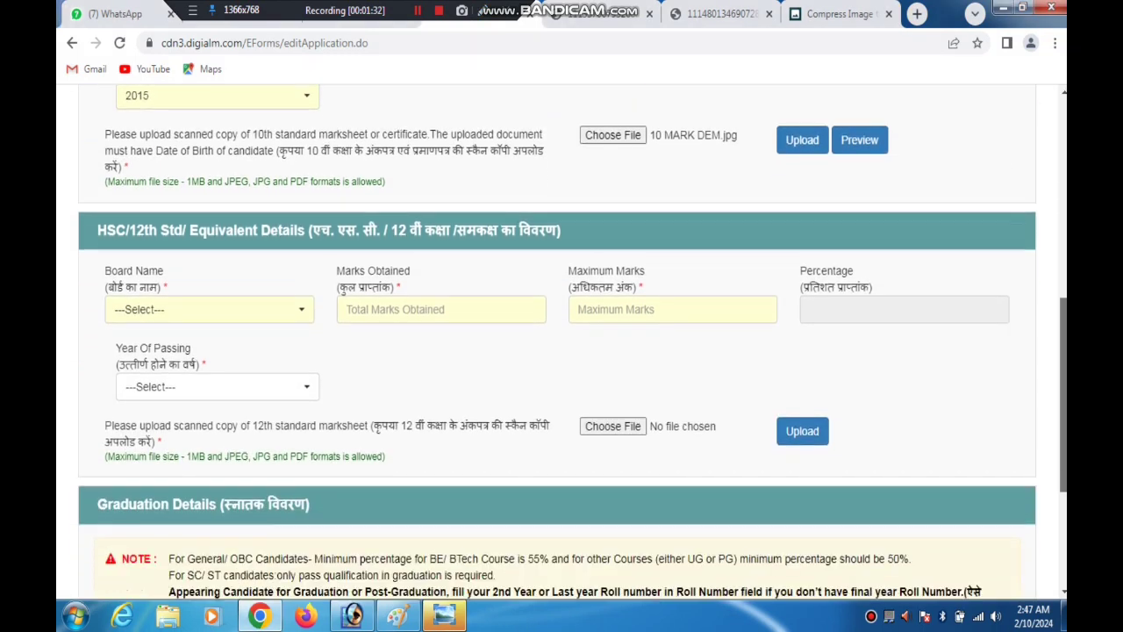
left_click(222, 307)
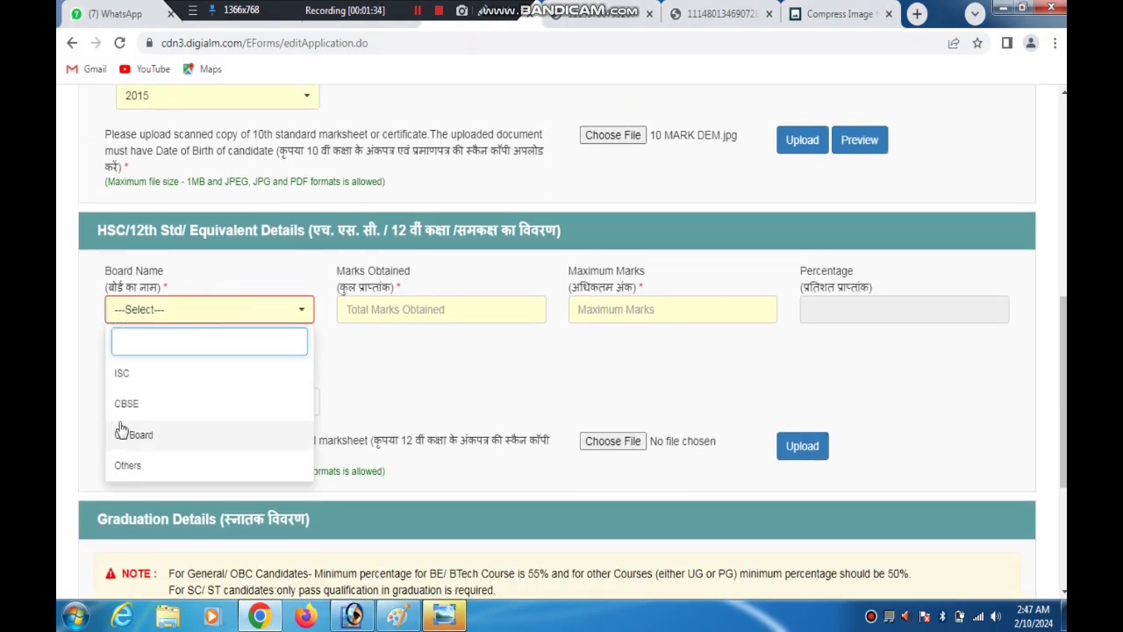
left_click(138, 434)
left_click(449, 306)
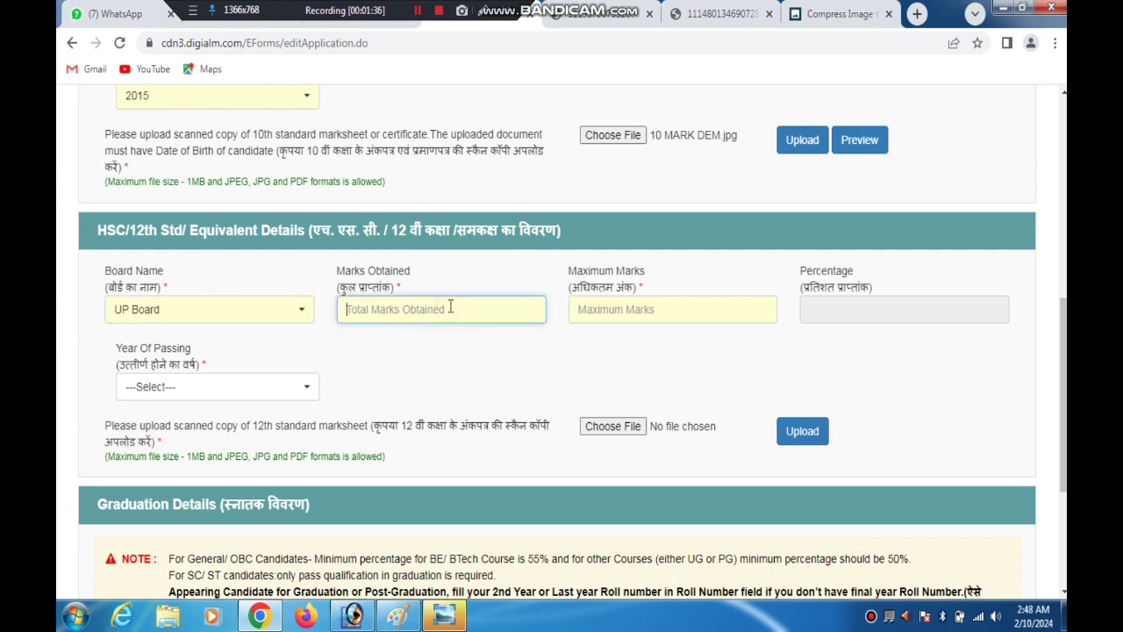
type("450")
key("Tab")
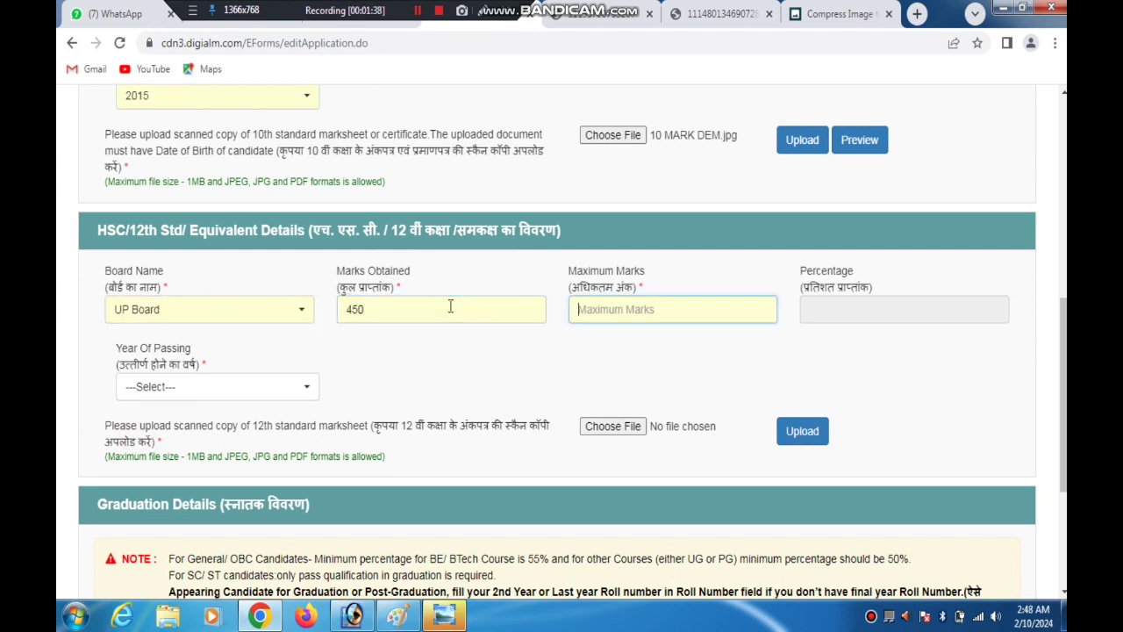
type("500")
key("Tab")
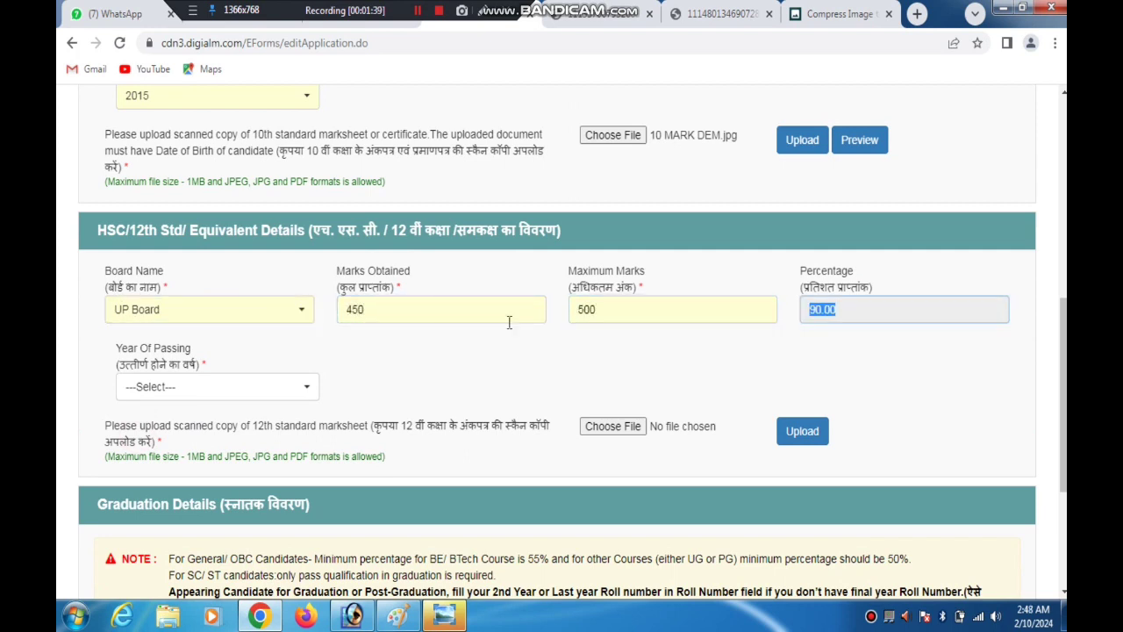
Set the 12th standard year of passing to 2017
left_click(640, 290)
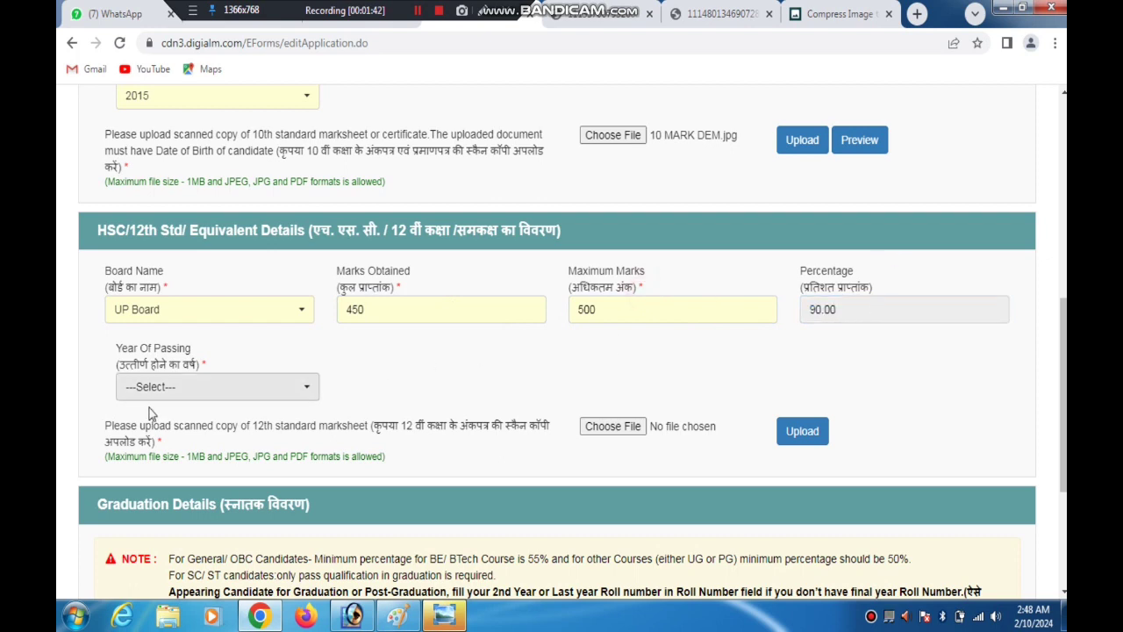
left_click(177, 388)
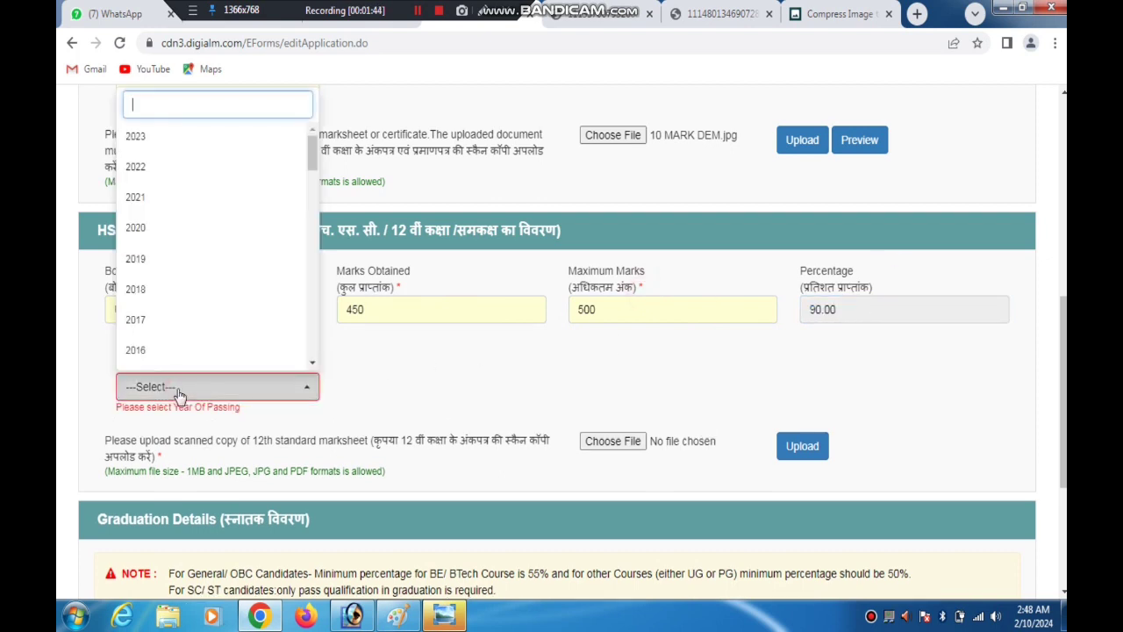
type("2017")
key("Return")
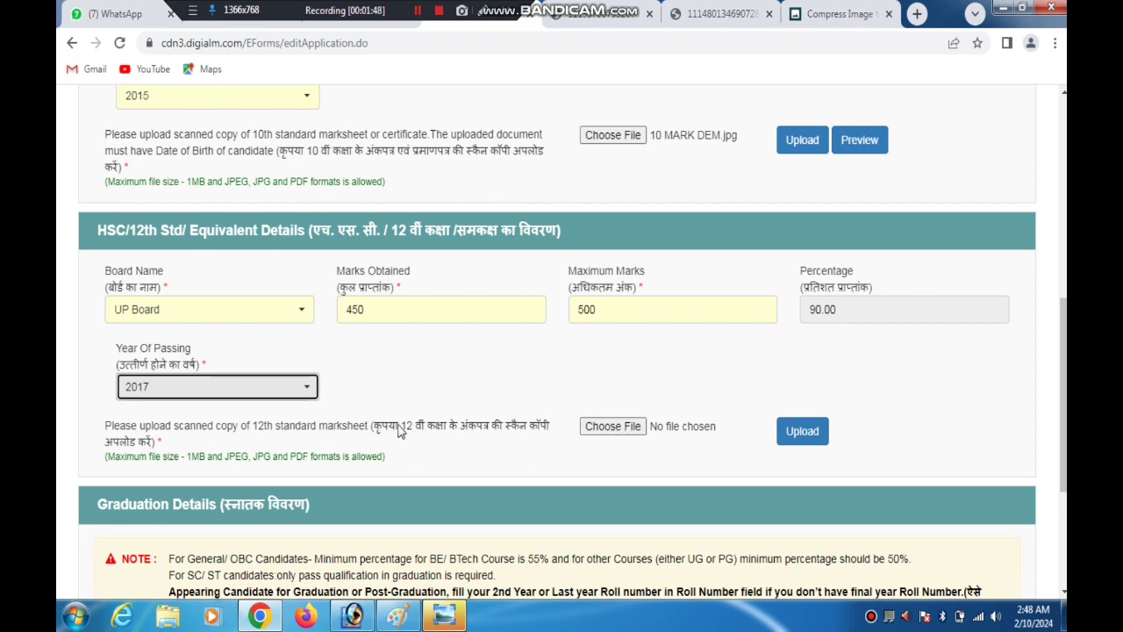
Choose 10 MARK DEM.jpg from the Desktop as the 12th standard marksheet, upload it and acknowledge the upload message
left_click_drag(399, 427, 637, 436)
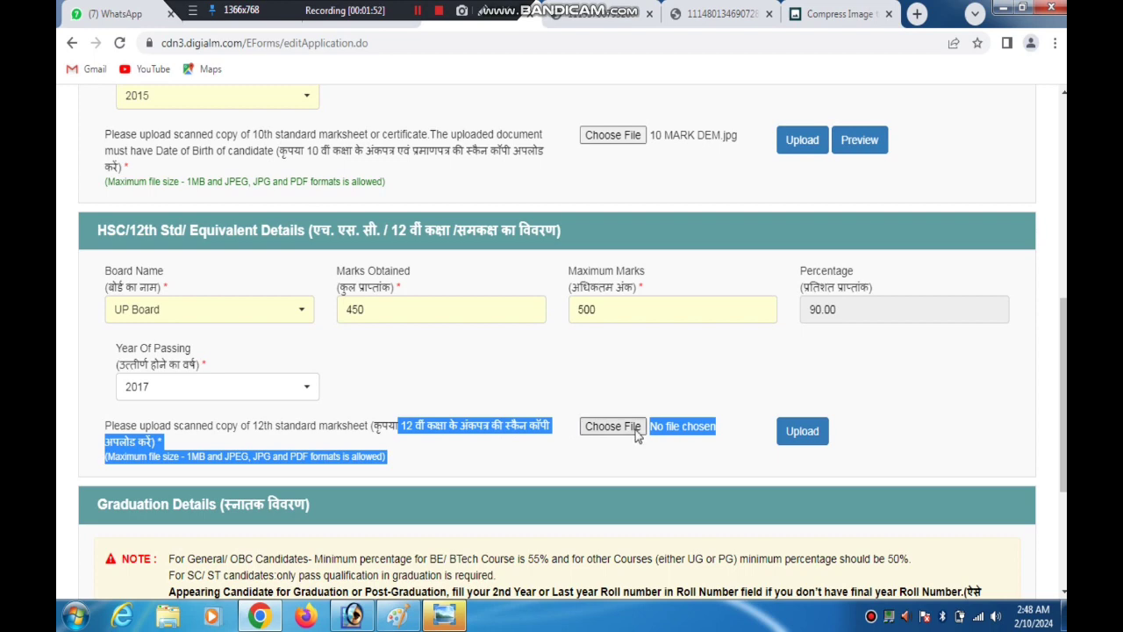
left_click(637, 436)
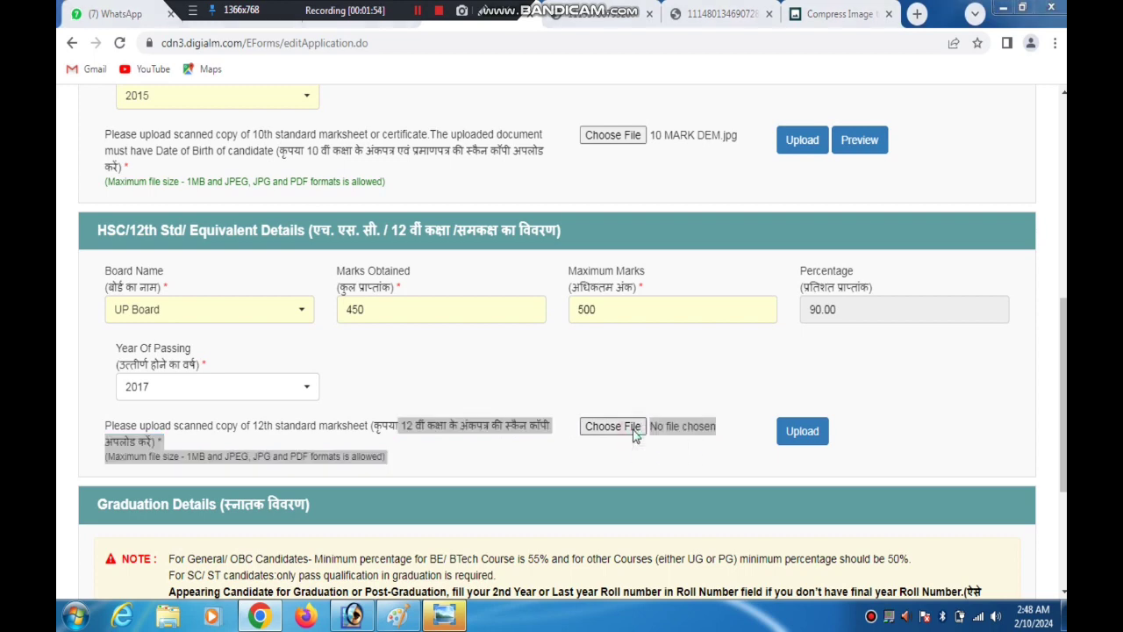
double_click(436, 230)
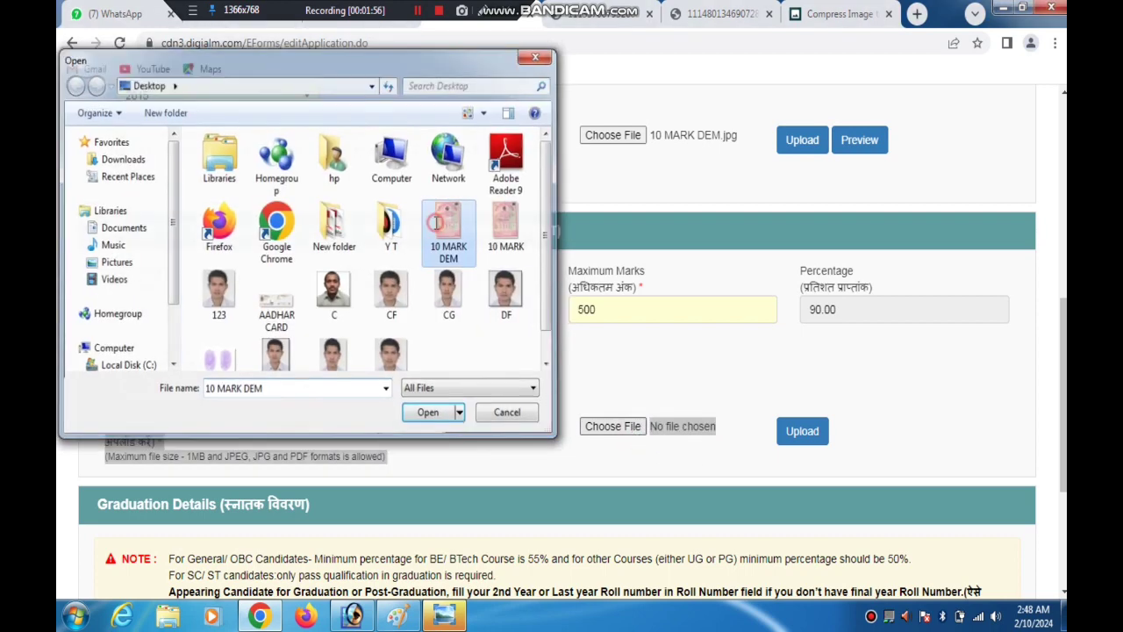
left_click(800, 431)
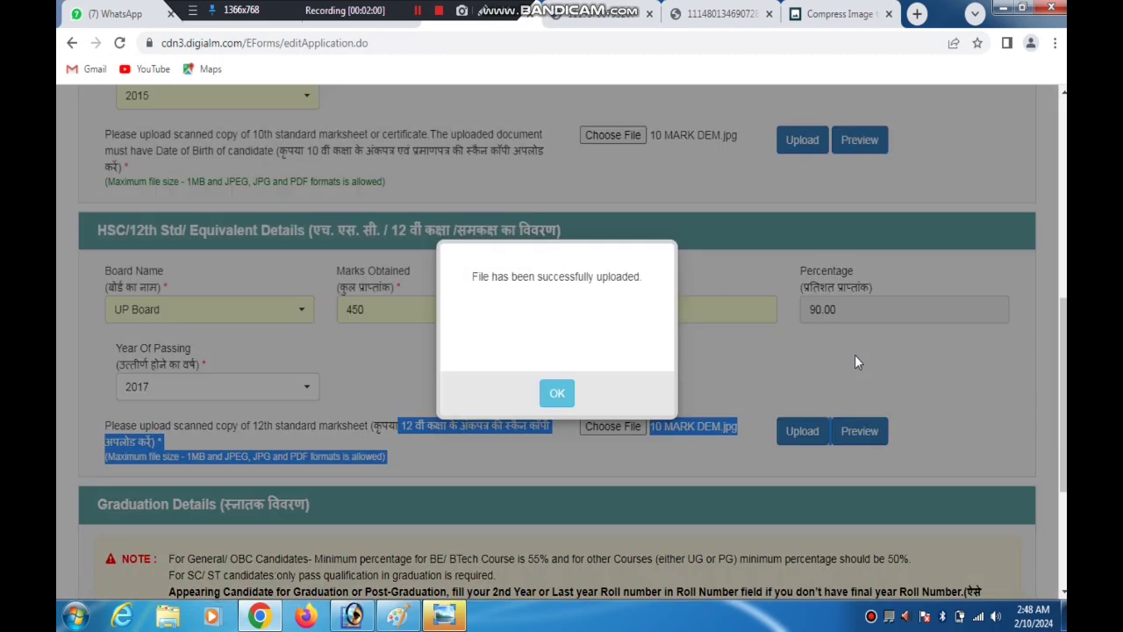
left_click(556, 393)
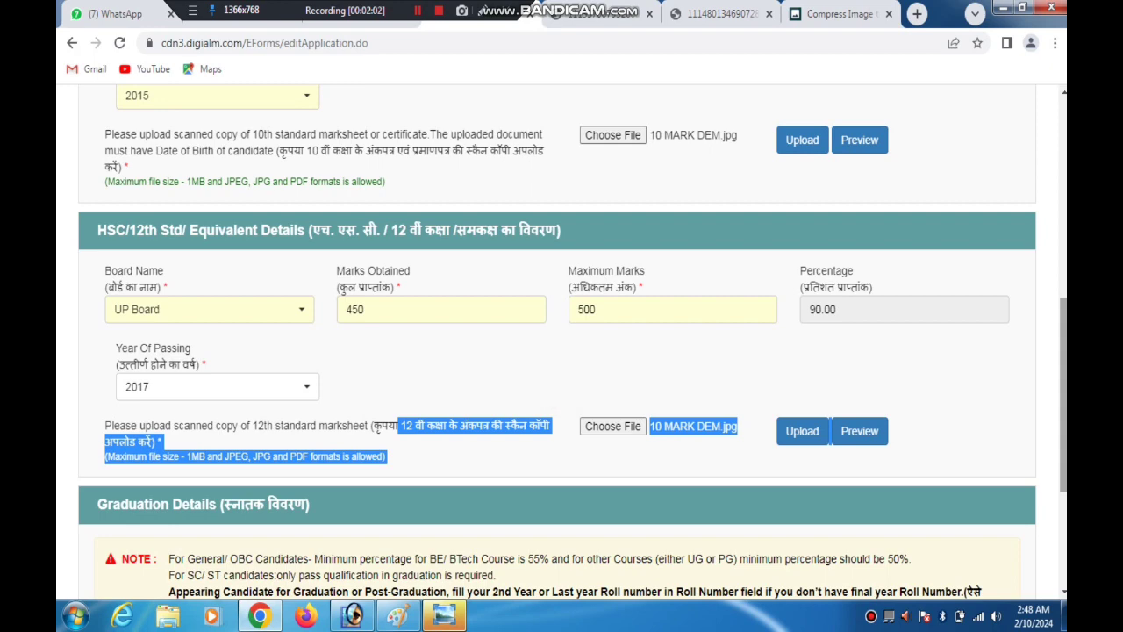
Point out the Pass and Appearing options in the Graduation Details with two temporary arrows
scroll(863, 368, "down", 1)
scroll(651, 467, "down", 3)
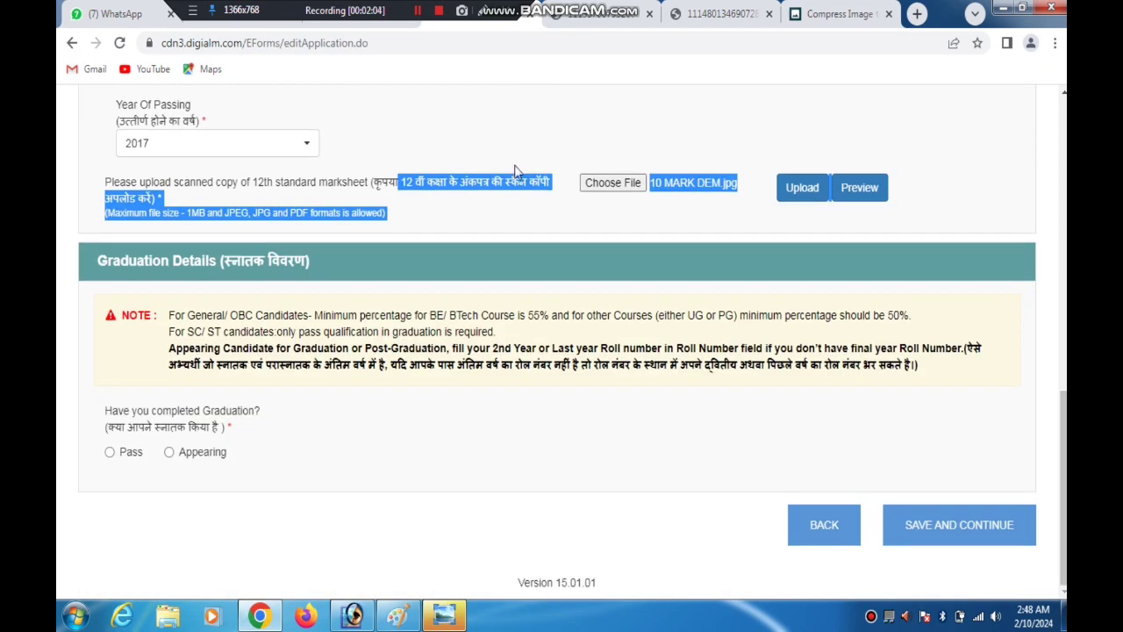
left_click(481, 12)
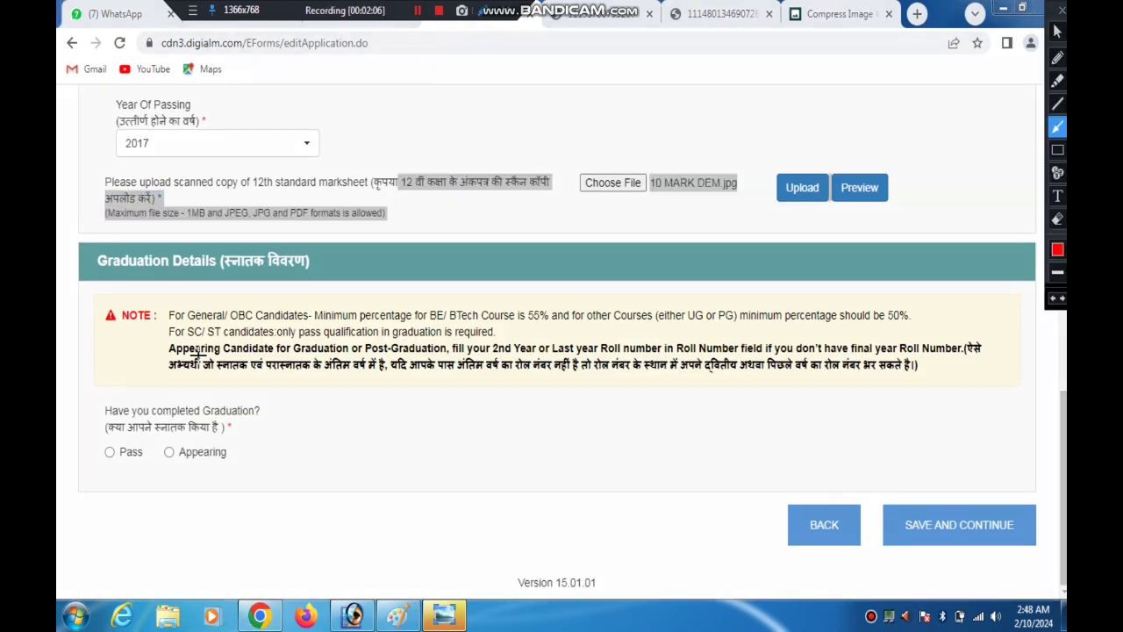
mouse_move(148, 399)
left_mouse_down()
mouse_move(114, 416)
mouse_move(113, 449)
left_mouse_up()
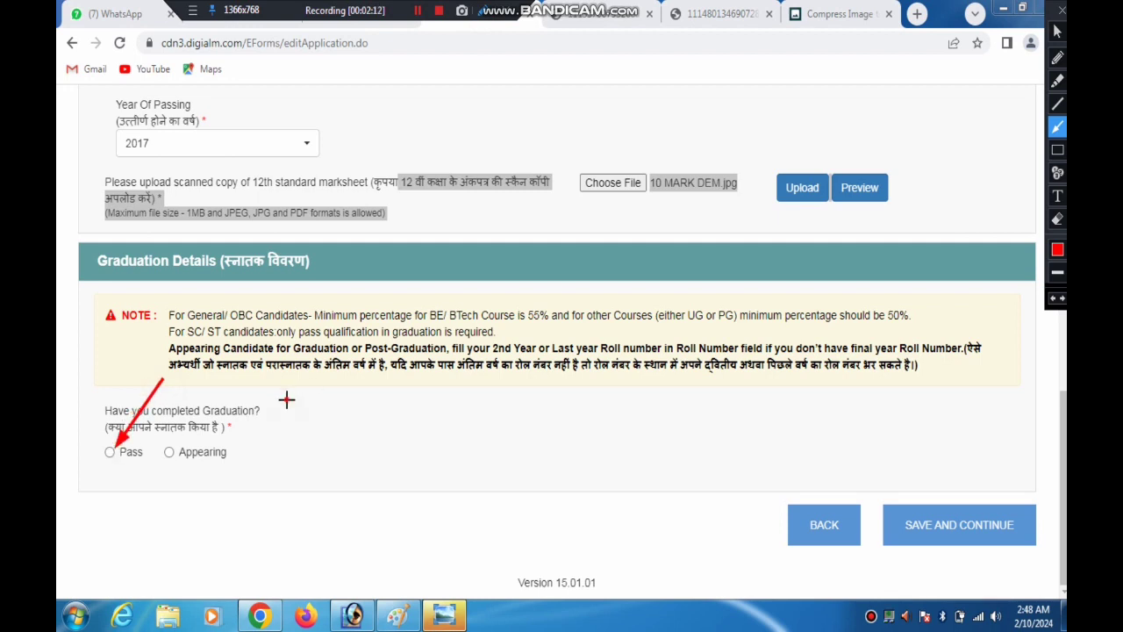
left_click_drag(286, 398, 186, 445)
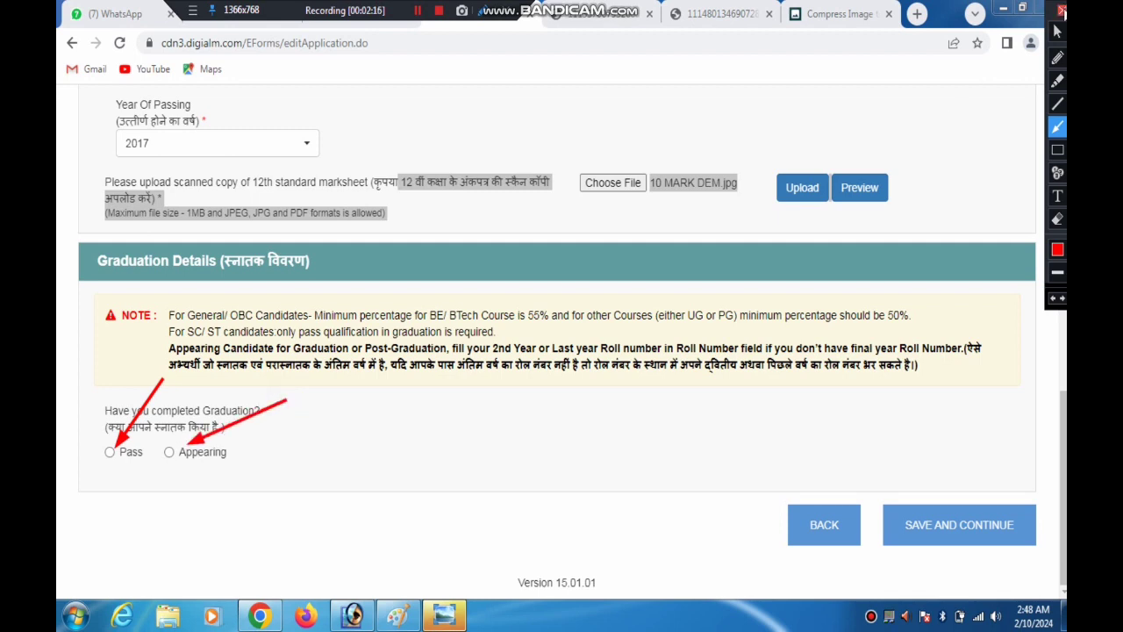
left_click(1061, 10)
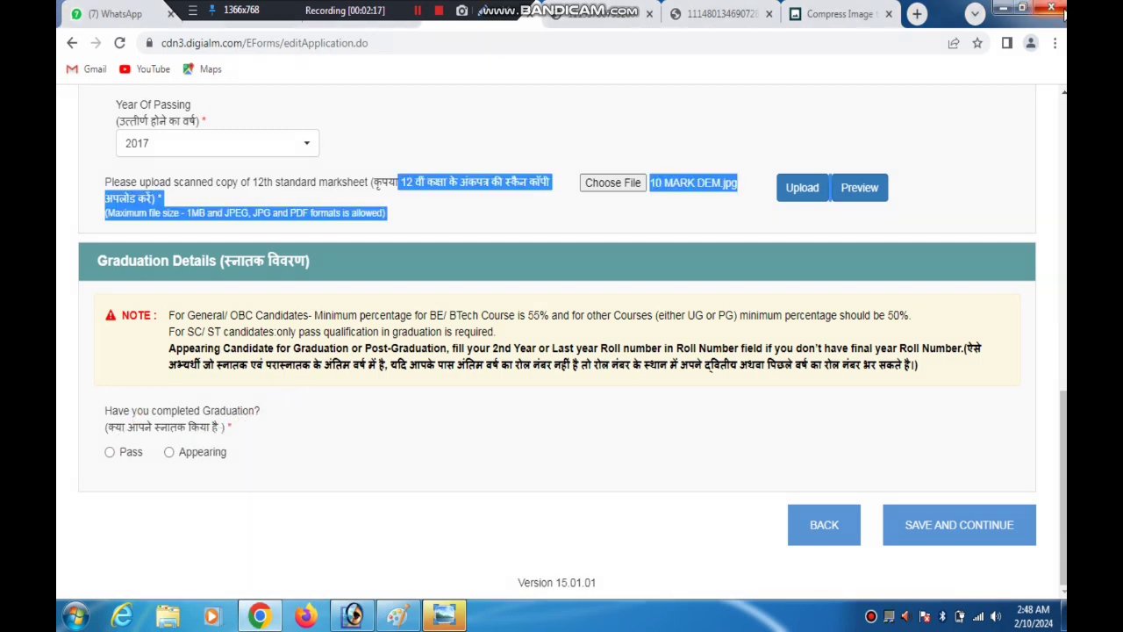
Mark the graduation as Appearing with Arts as its stream and show the university, roll number and expected completion year fields
left_click(169, 453)
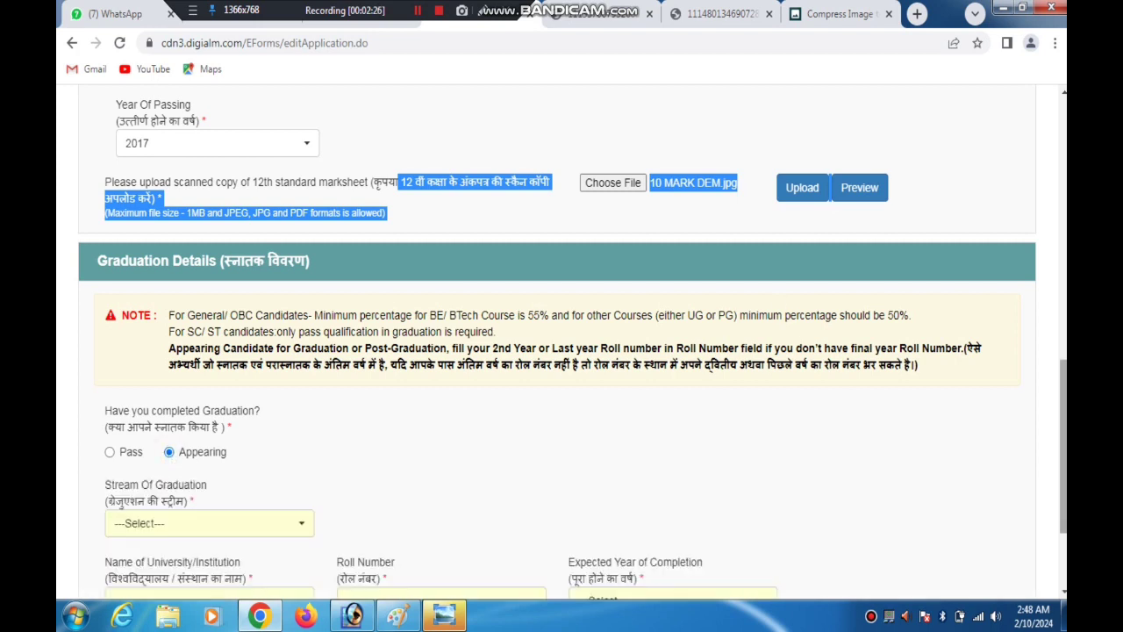
left_click_drag(1063, 422, 1063, 459)
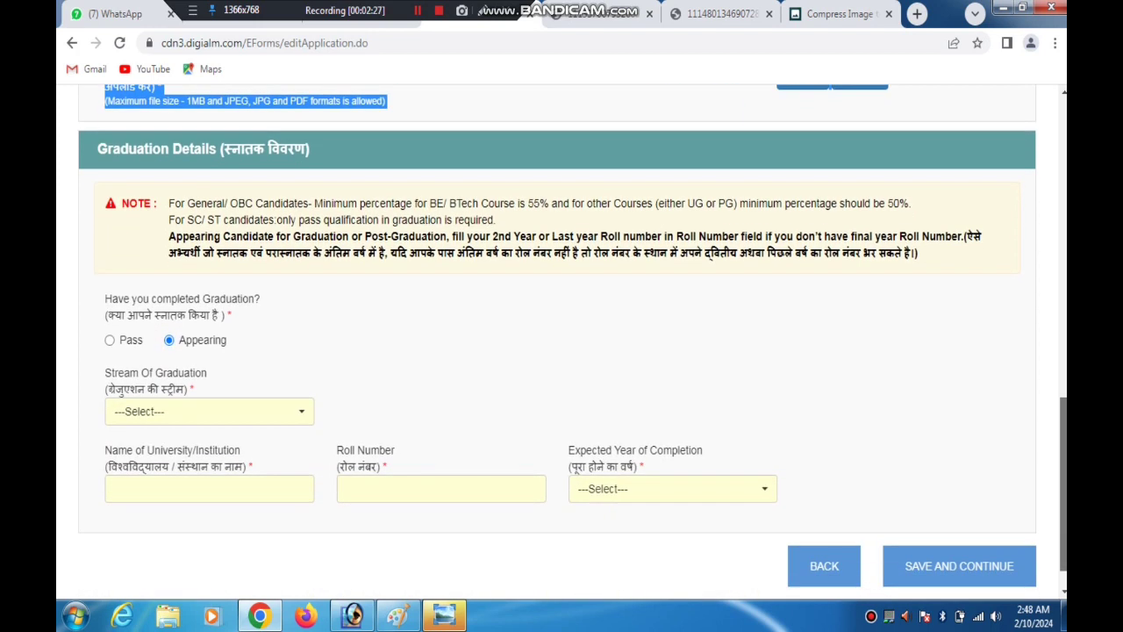
left_click(205, 410)
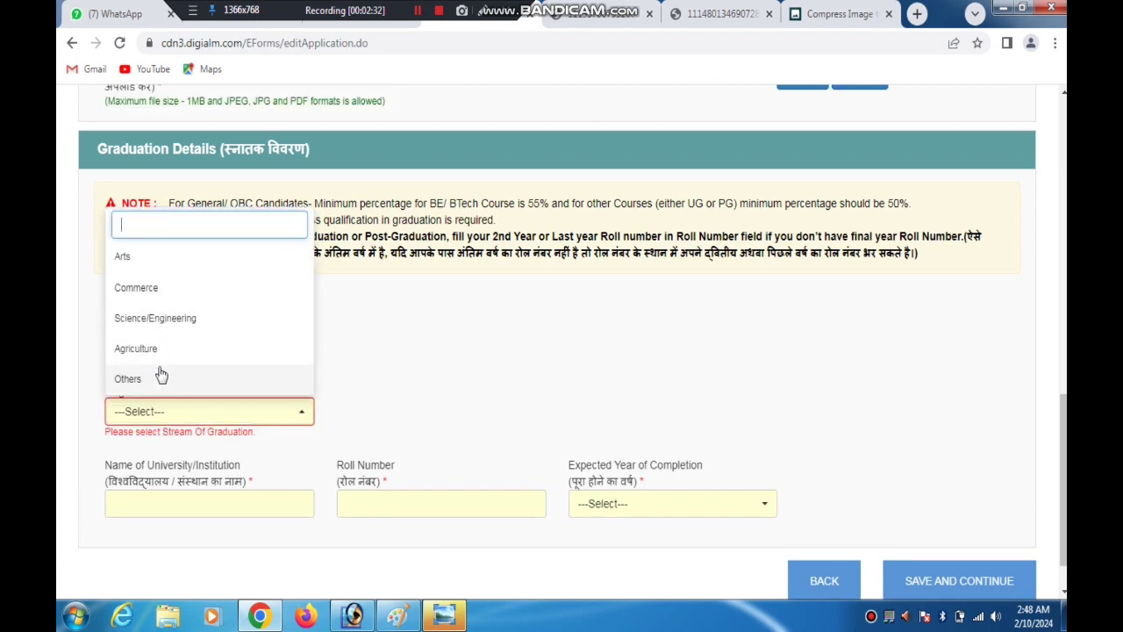
left_click(144, 265)
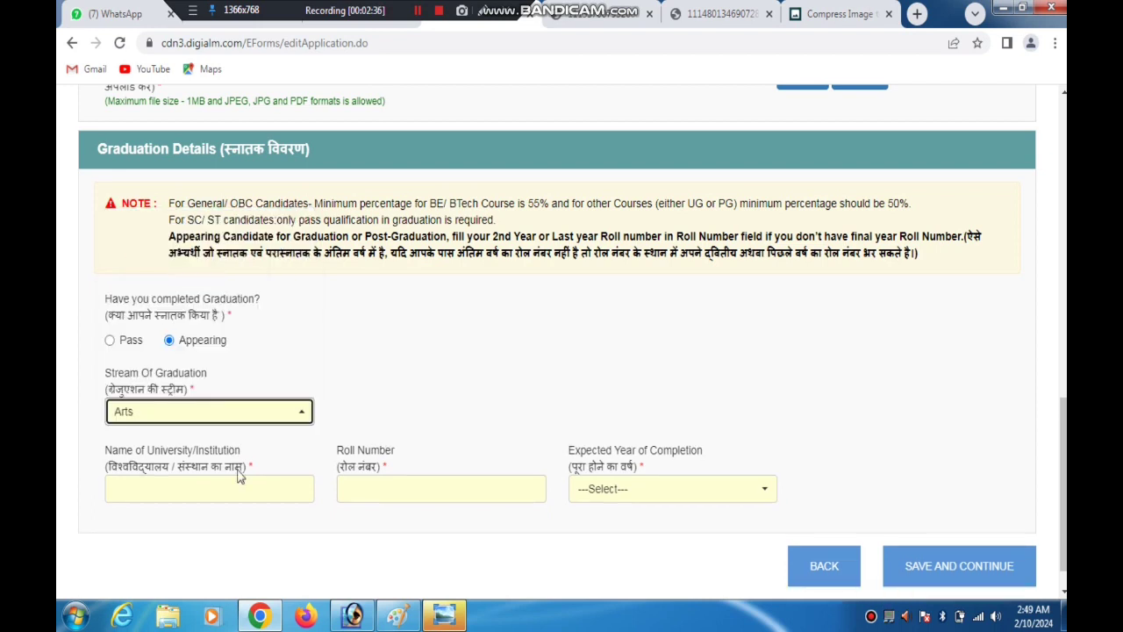
left_click(203, 482)
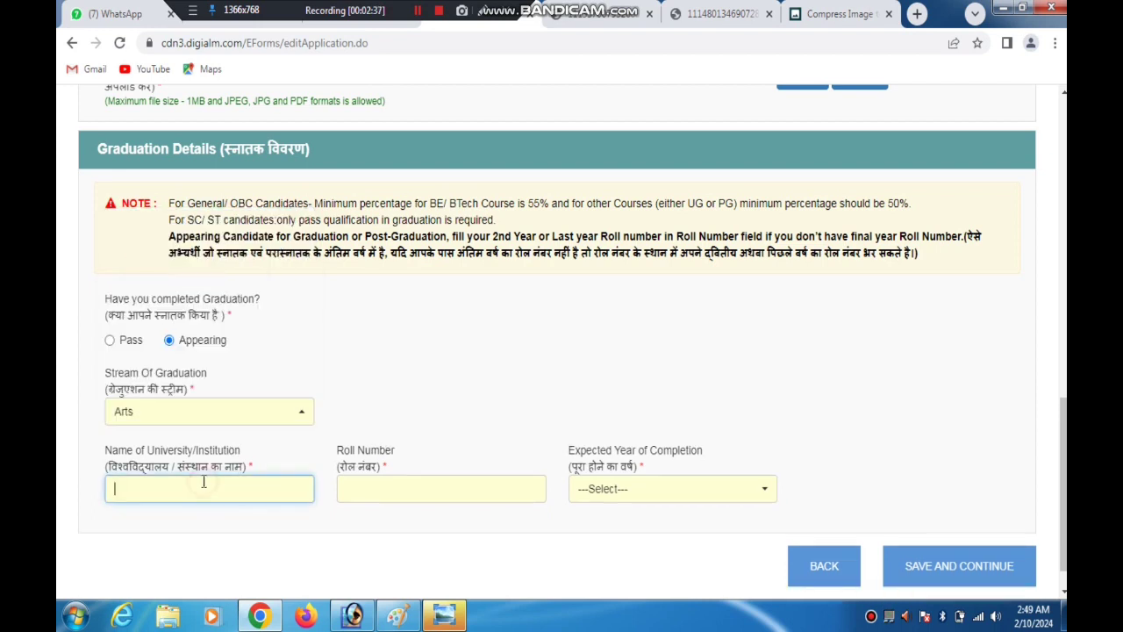
left_click(376, 488)
left_click(650, 500)
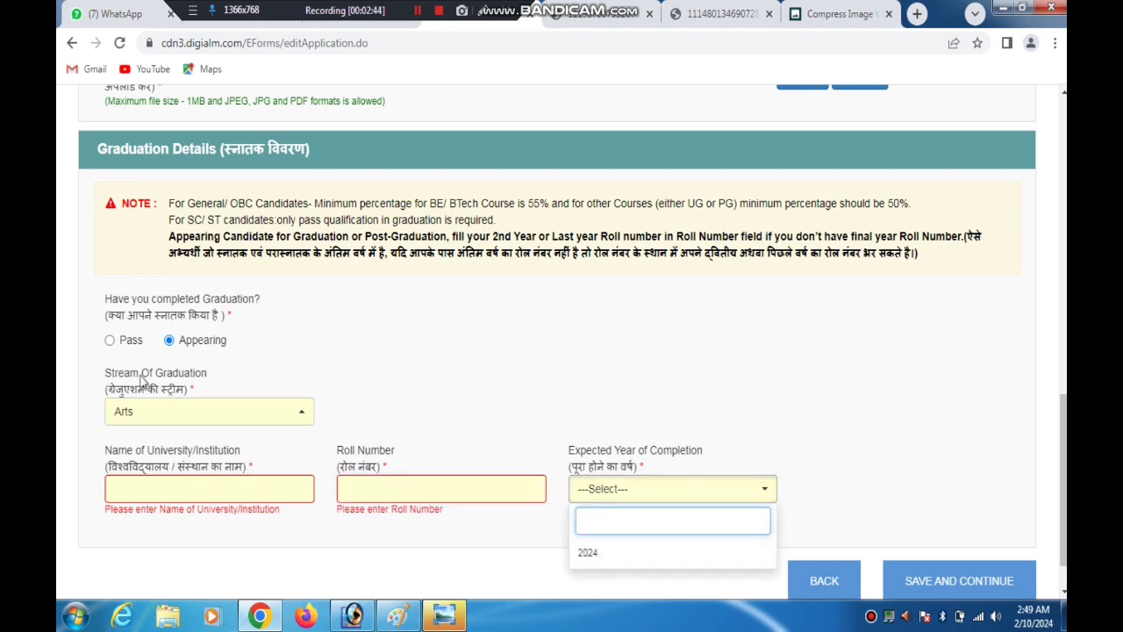
Mark the graduation as Pass and choose Arts as the stream of graduation
left_click(110, 341)
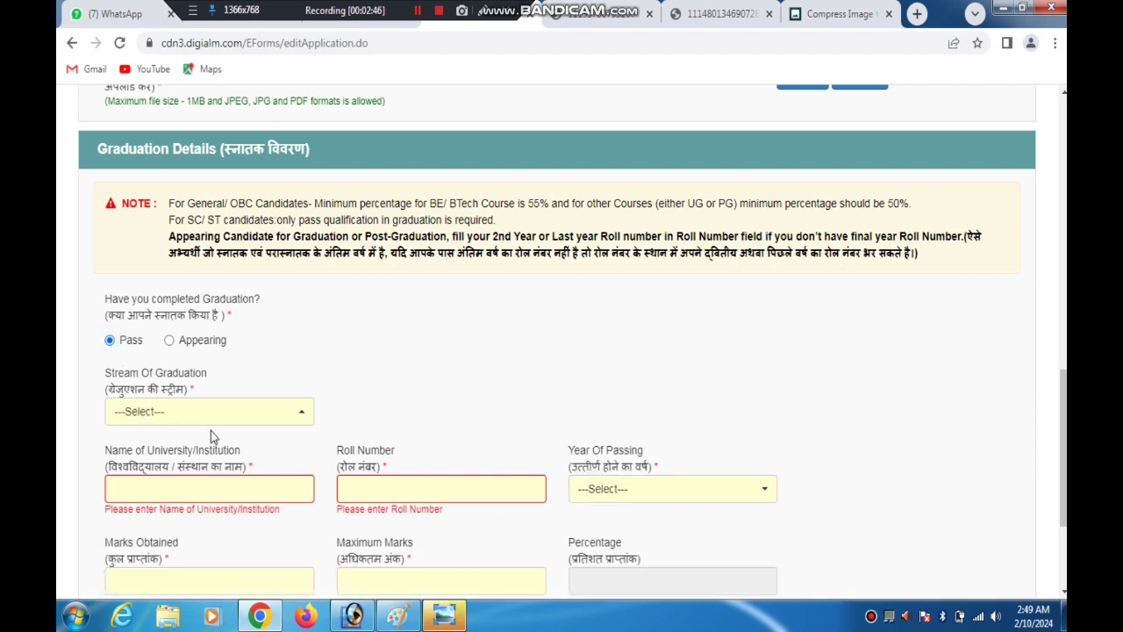
left_click(166, 416)
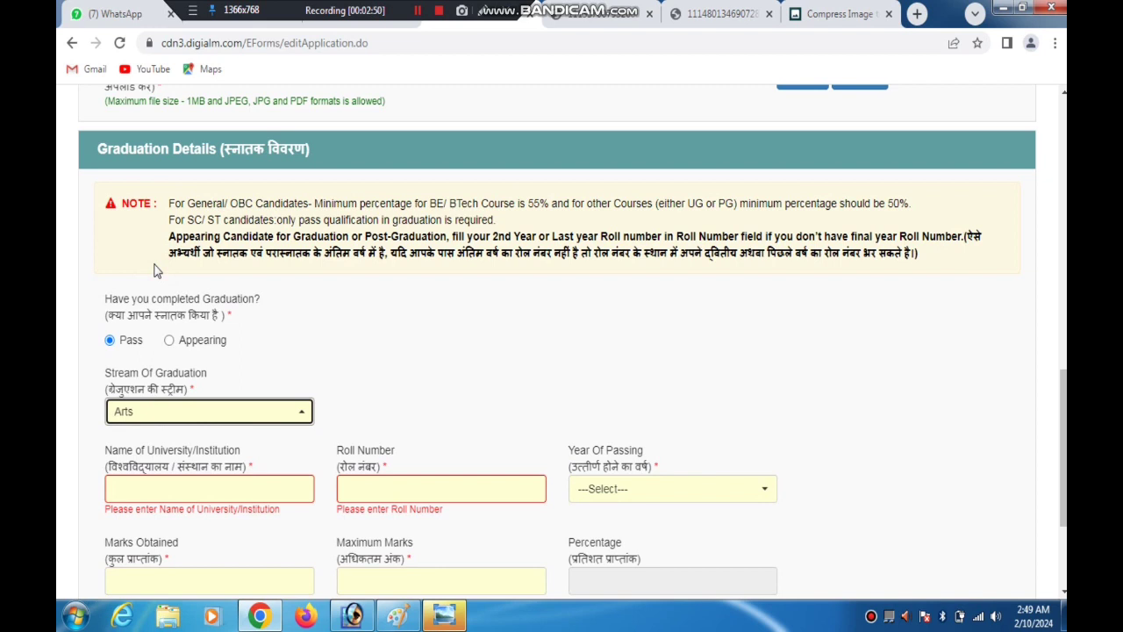
Enter Veer Bahadur Singh Purvanchal University as the name of the graduation university
left_click(165, 485)
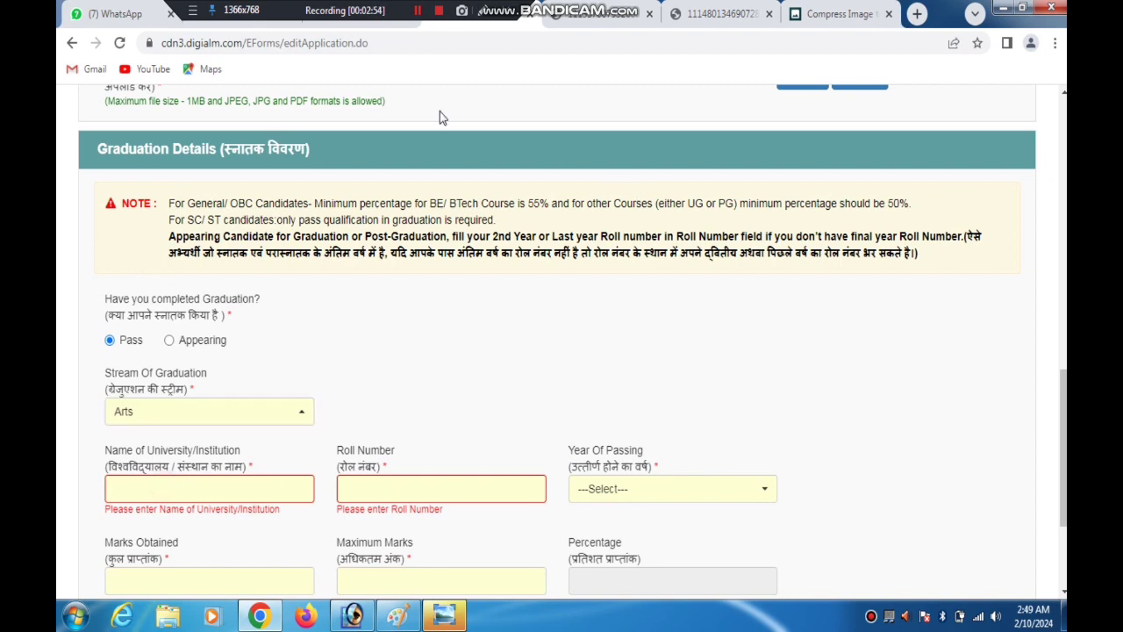
left_click(420, 16)
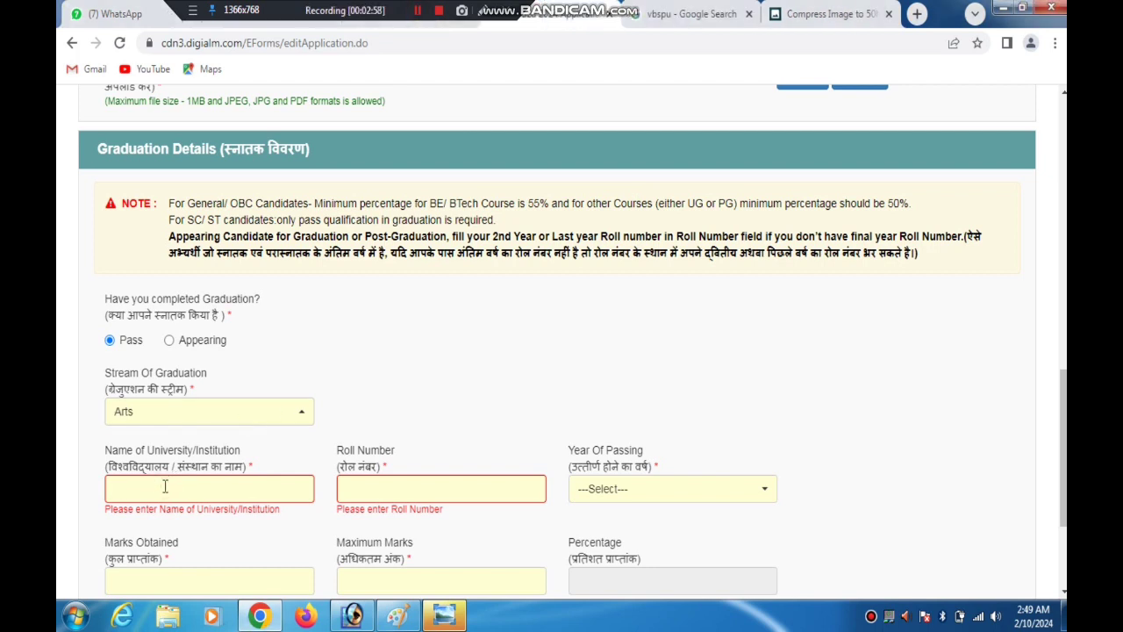
key("ctrl+f")
type("Singh Purvanchal University")
key("ctrl+a")
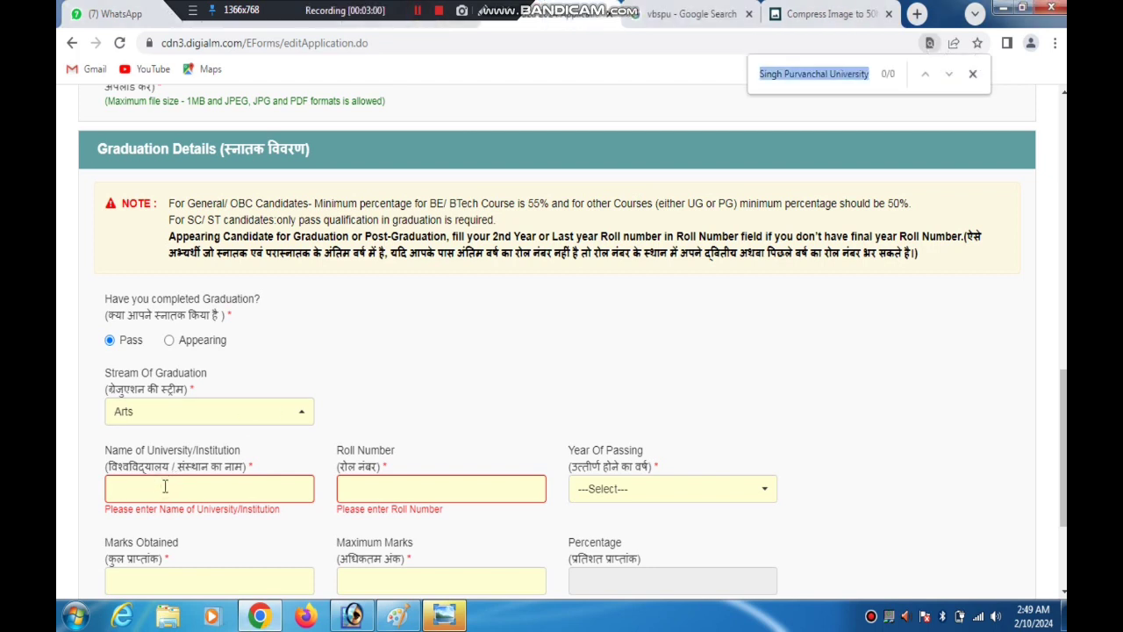
left_click_drag(780, 80, 211, 488)
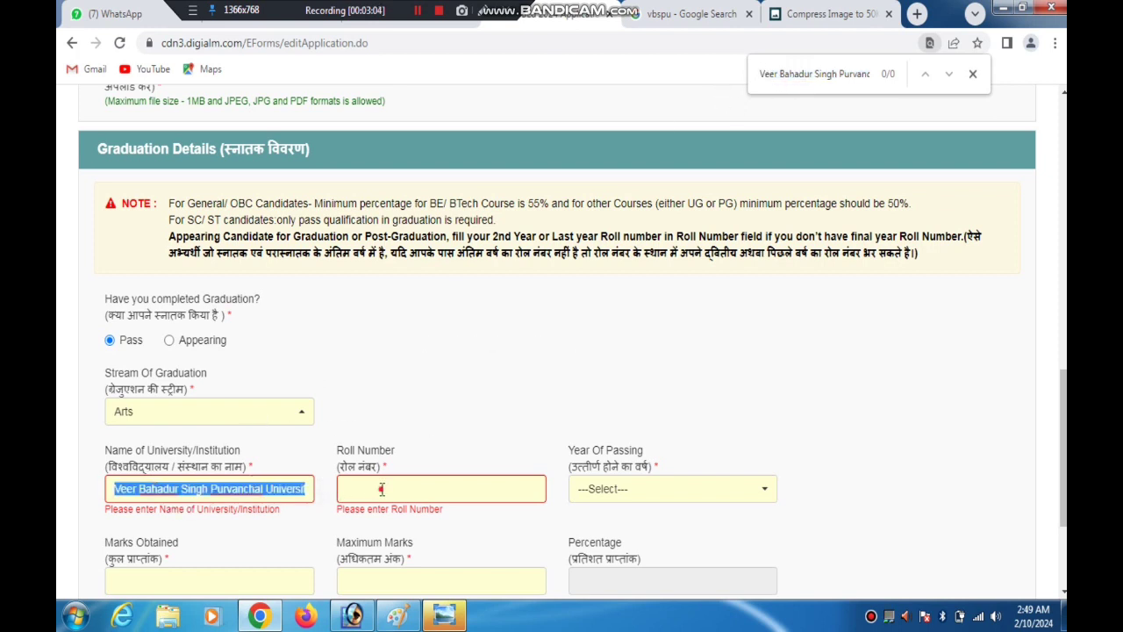
Enter the graduation roll number and set the year of passing to 2020
left_click(382, 488)
type("12")
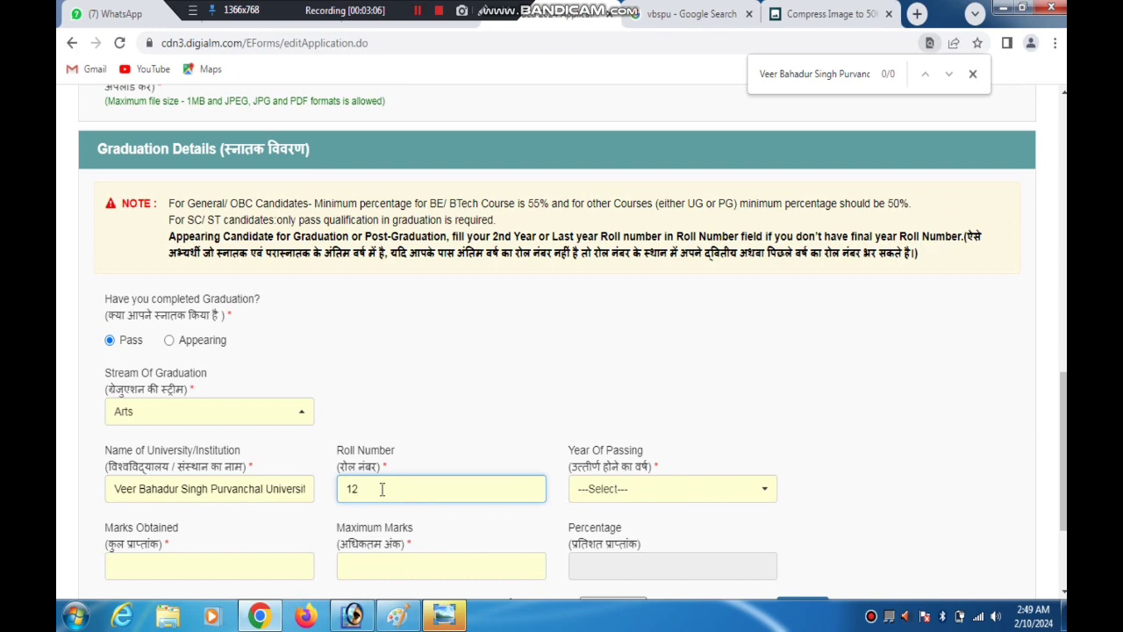
left_click(610, 496)
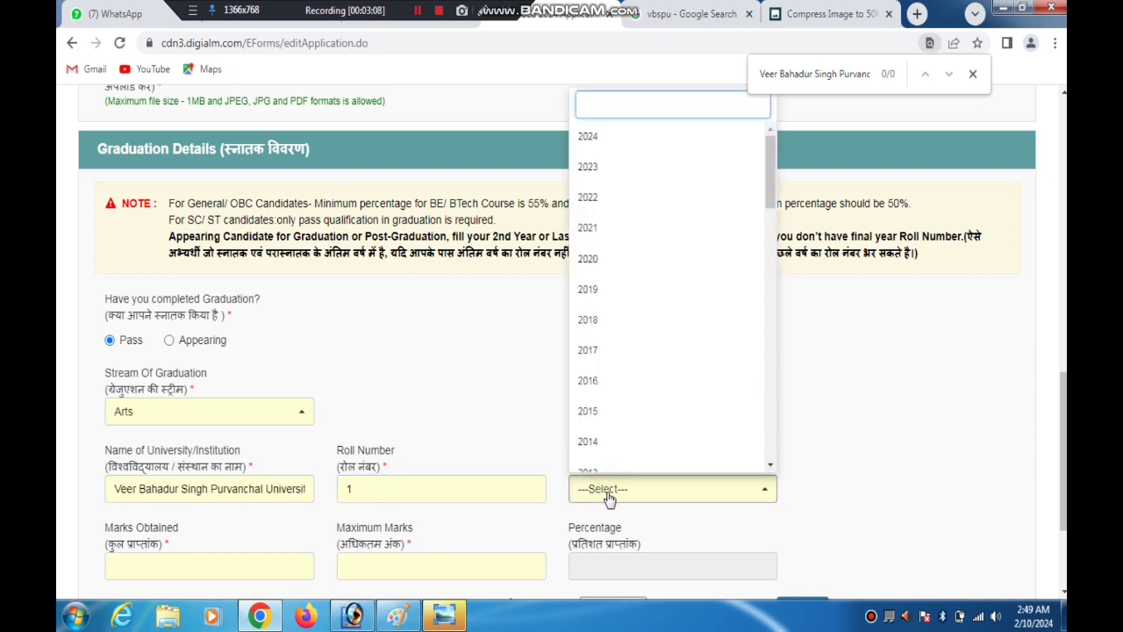
type("2020")
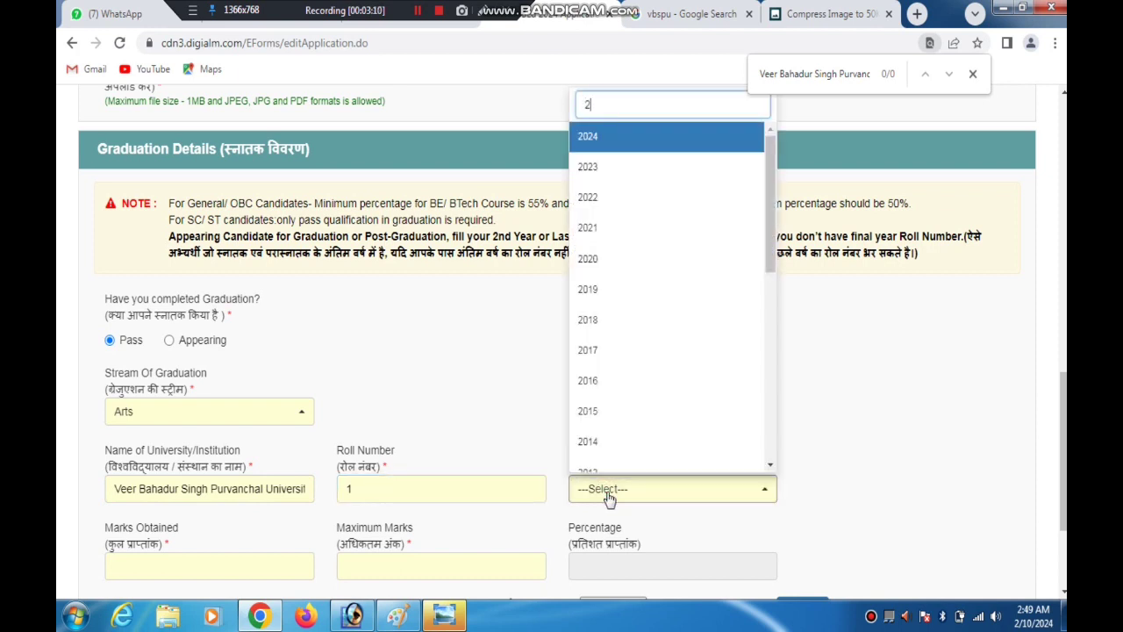
key("Return")
Enter 1050 graduation marks obtained out of a maximum of 1800 and let the percentage be calculated
scroll(644, 441, "down", 2)
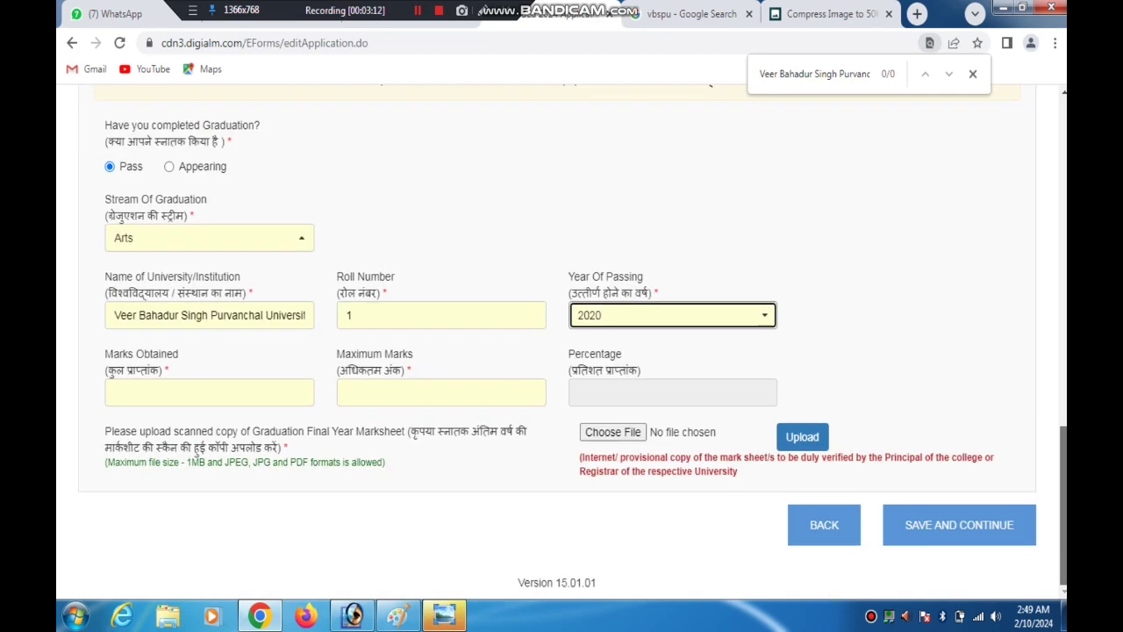
left_click(172, 396)
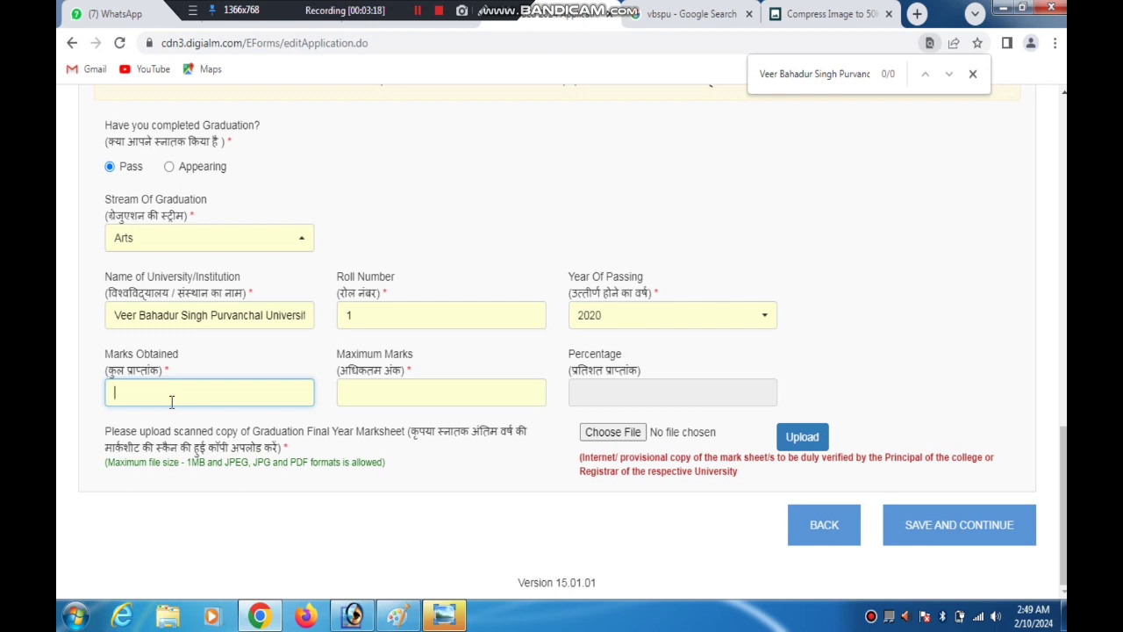
left_click(420, 392)
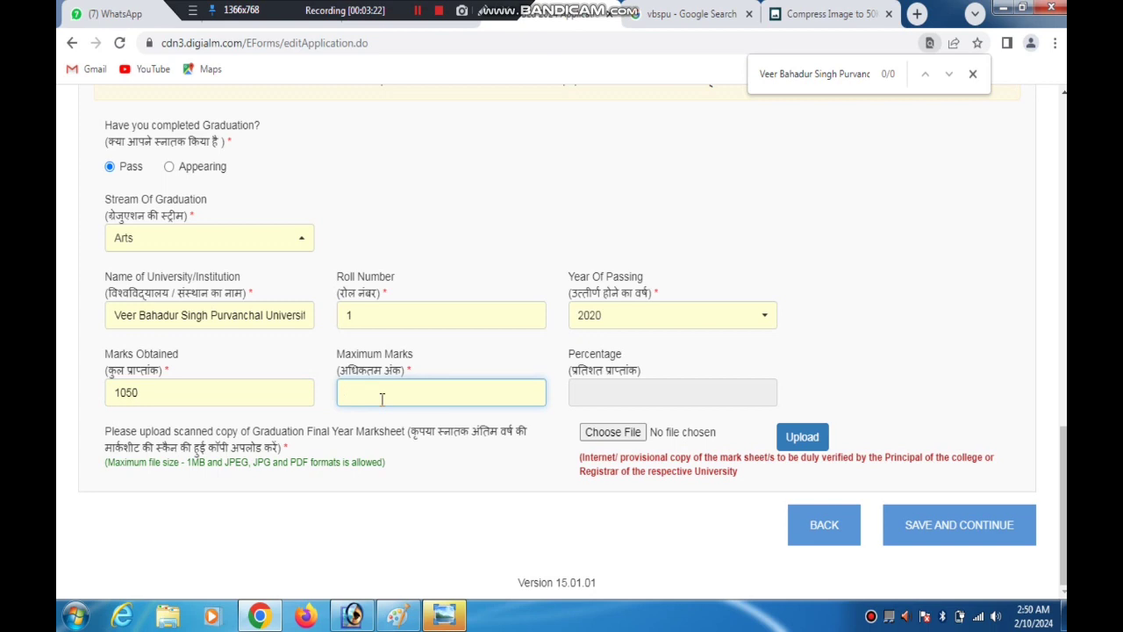
left_click_drag(349, 370, 383, 394)
left_click(382, 394)
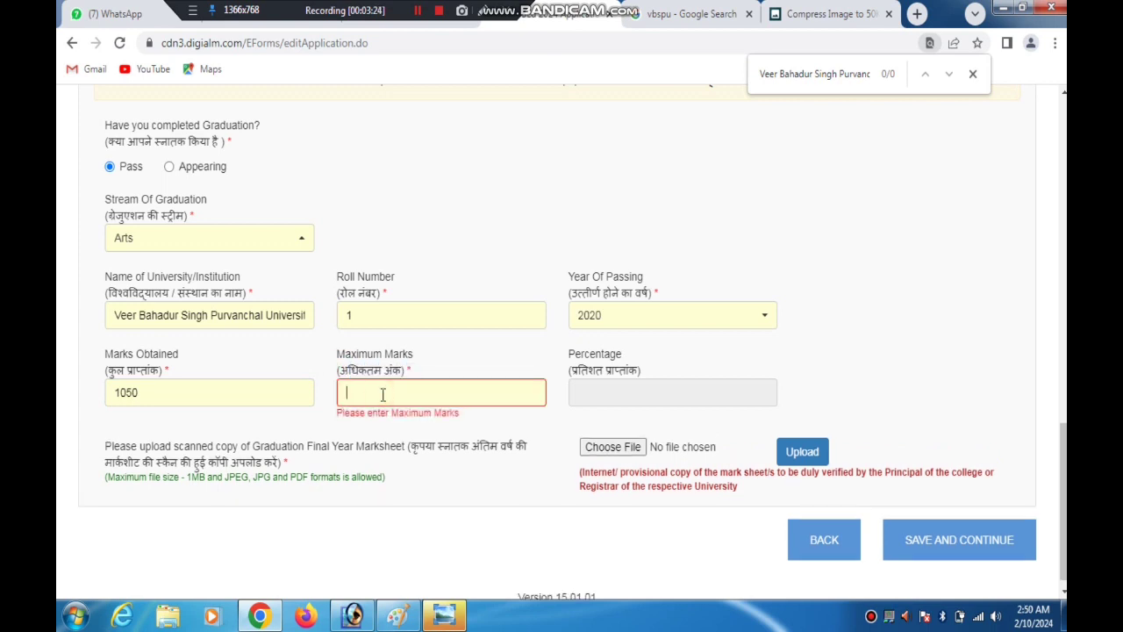
type("18")
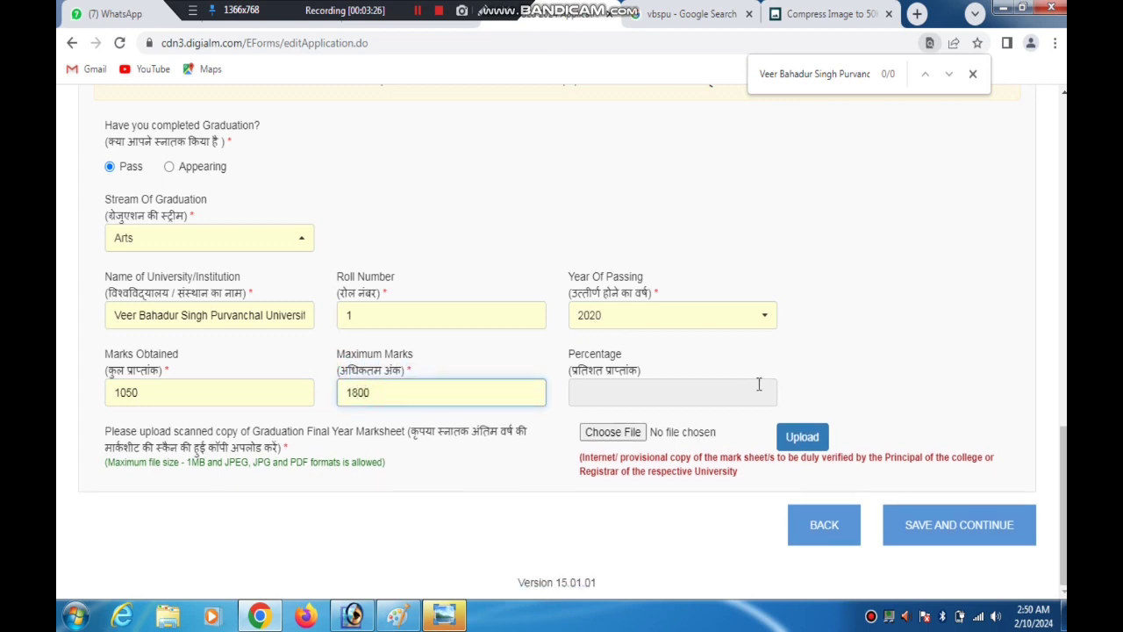
type("00")
left_click(660, 388)
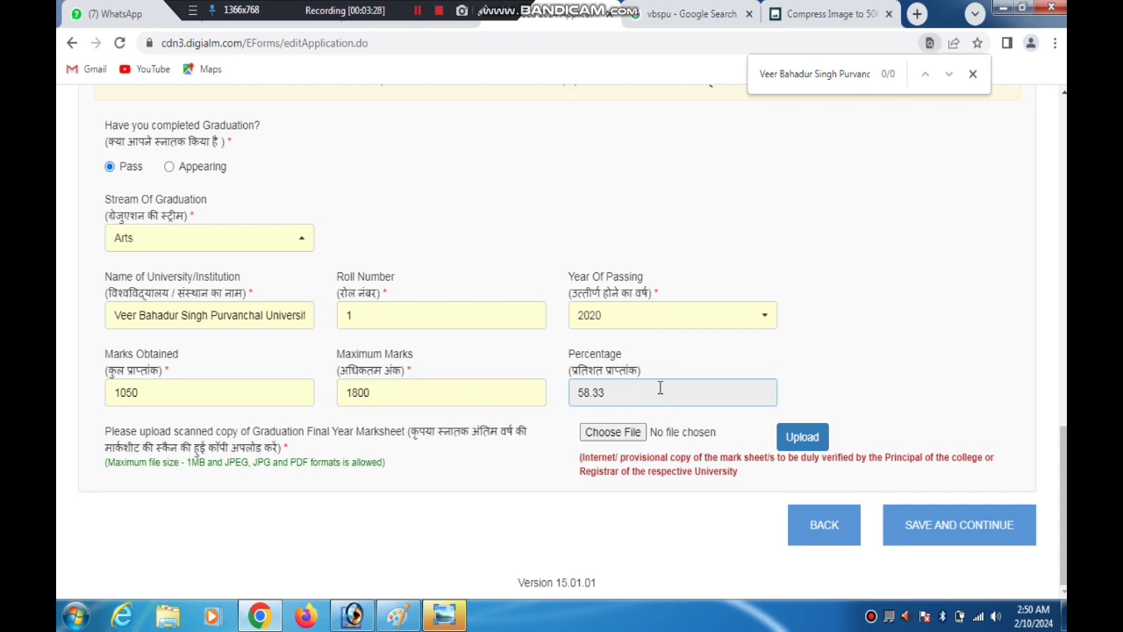
left_click(419, 14)
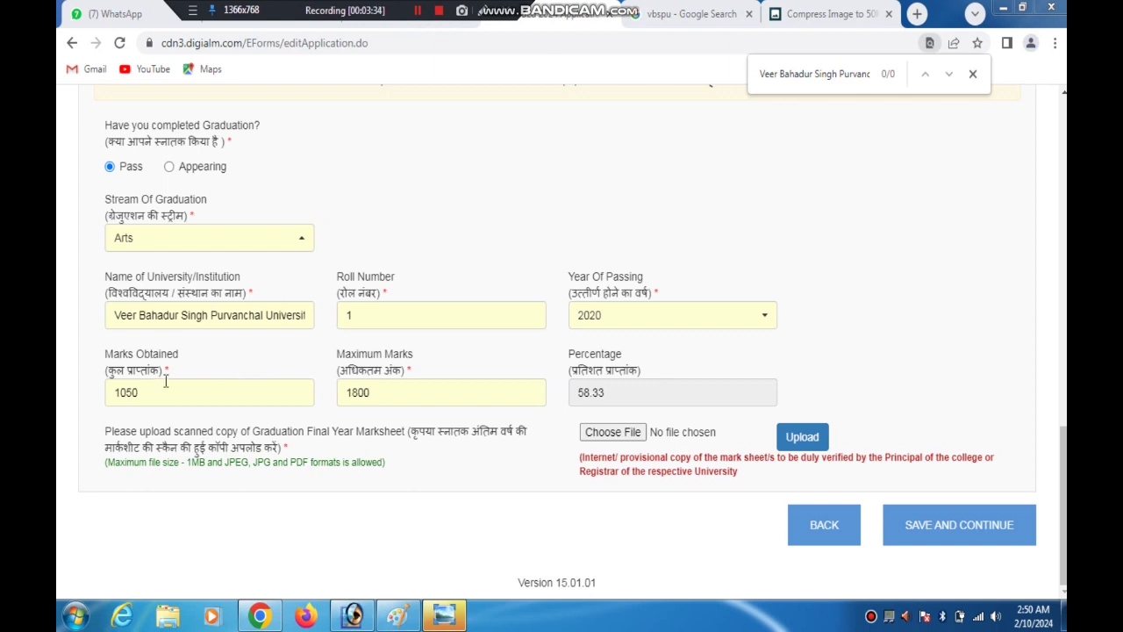
Try graduation marks obtained of 700 out of 1800, then read and dismiss the eligibility message
left_click_drag(158, 394, 106, 406)
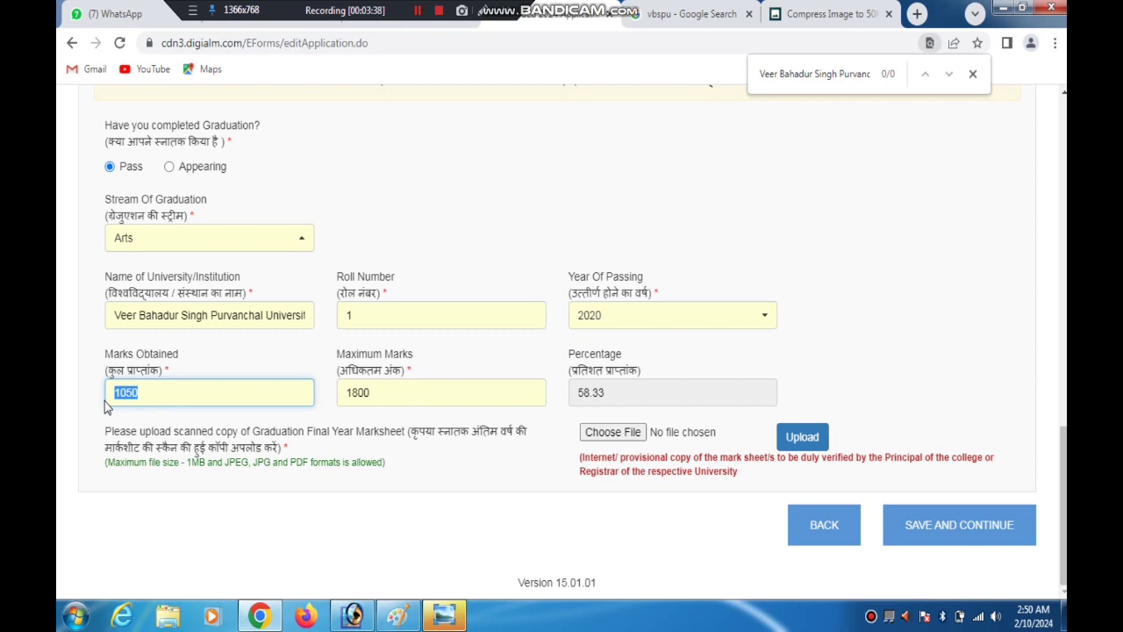
key("BackSpace")
left_click(625, 395)
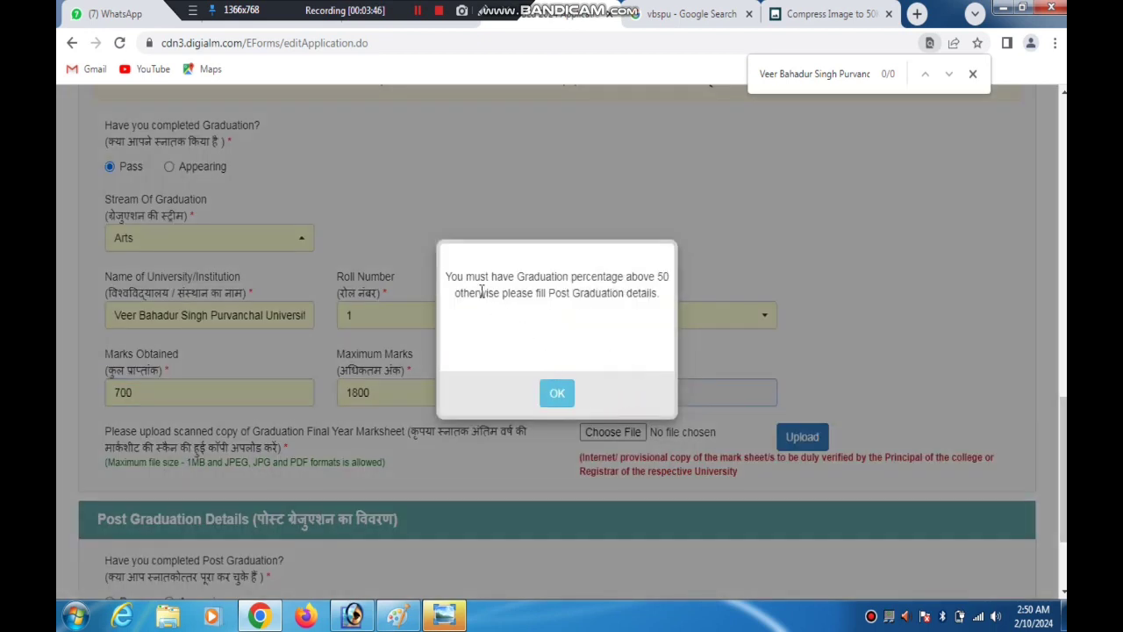
left_click_drag(499, 275, 668, 273)
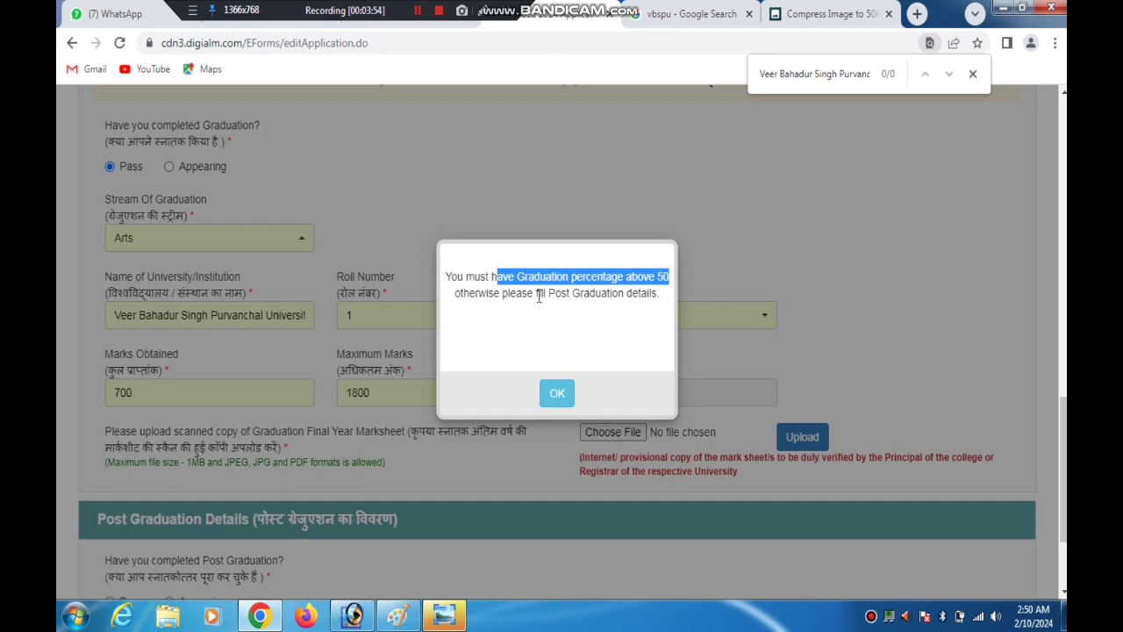
left_click_drag(537, 294, 664, 258)
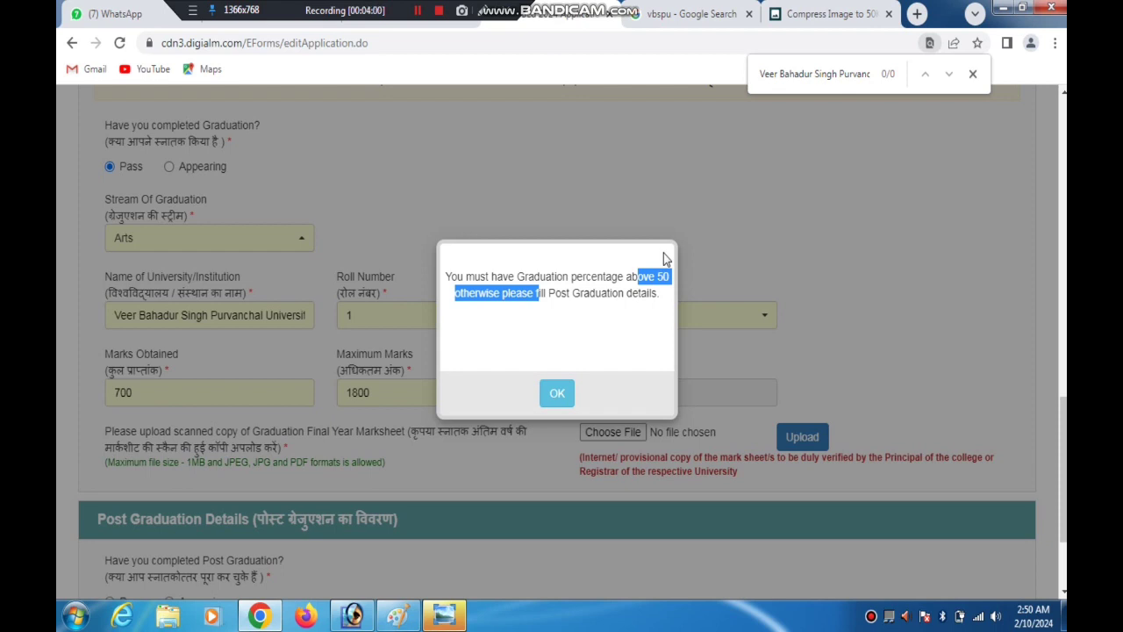
left_click(554, 395)
scroll(554, 394, "down", 2)
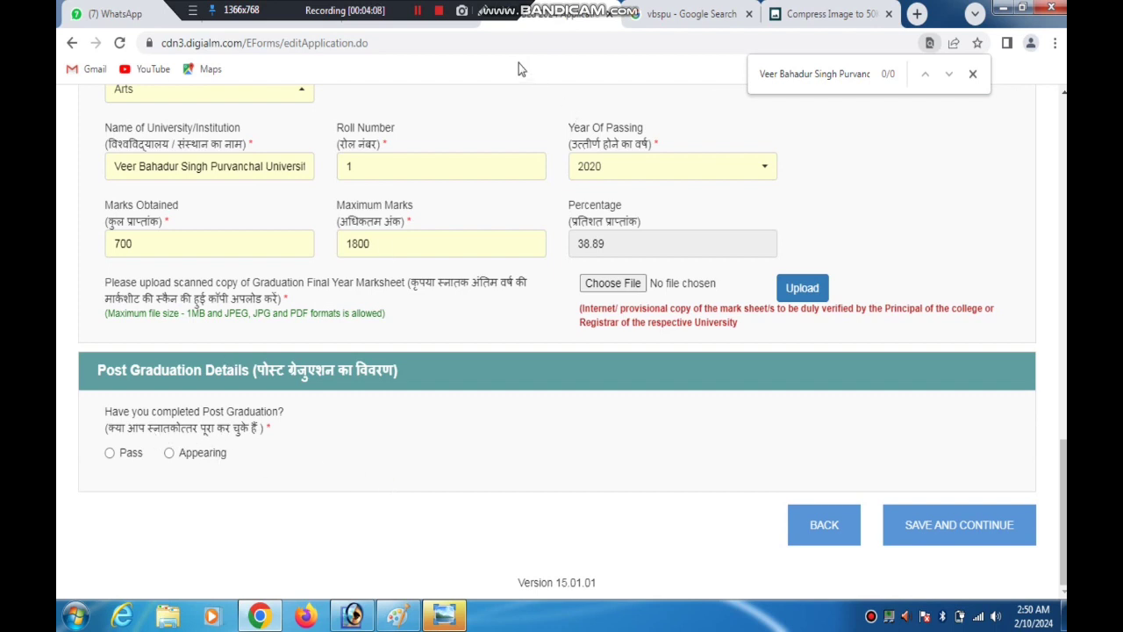
Mark the post graduation as Pass and point out its university, roll number, marks and marksheet fields
left_click(480, 11)
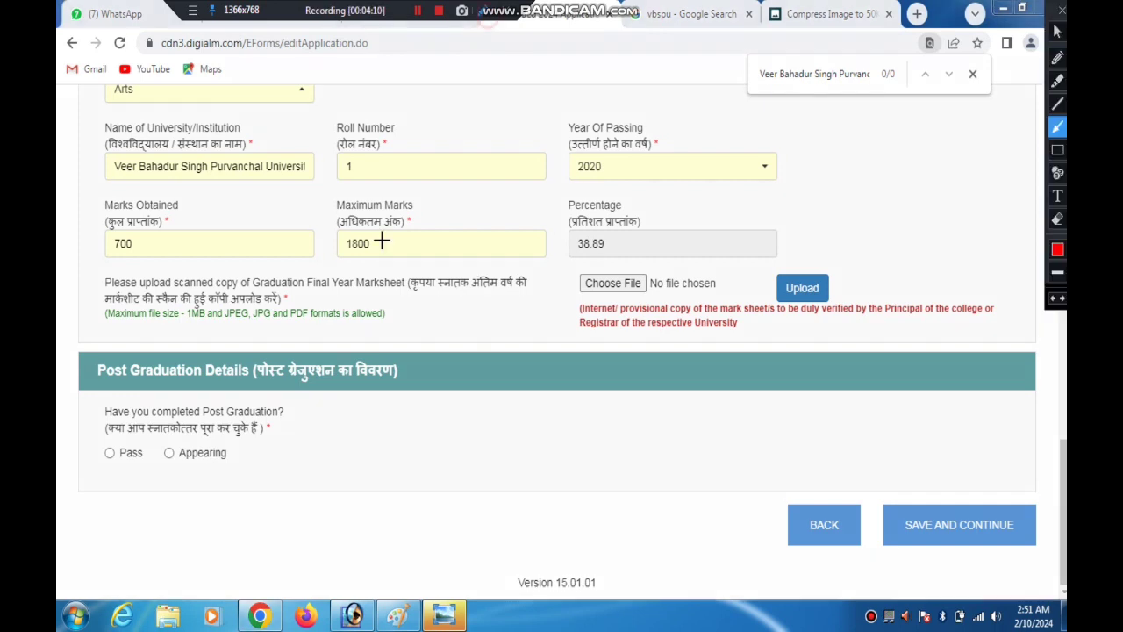
mouse_move(353, 337)
left_mouse_down()
mouse_move(312, 379)
mouse_move(101, 443)
mouse_move(179, 447)
left_mouse_up()
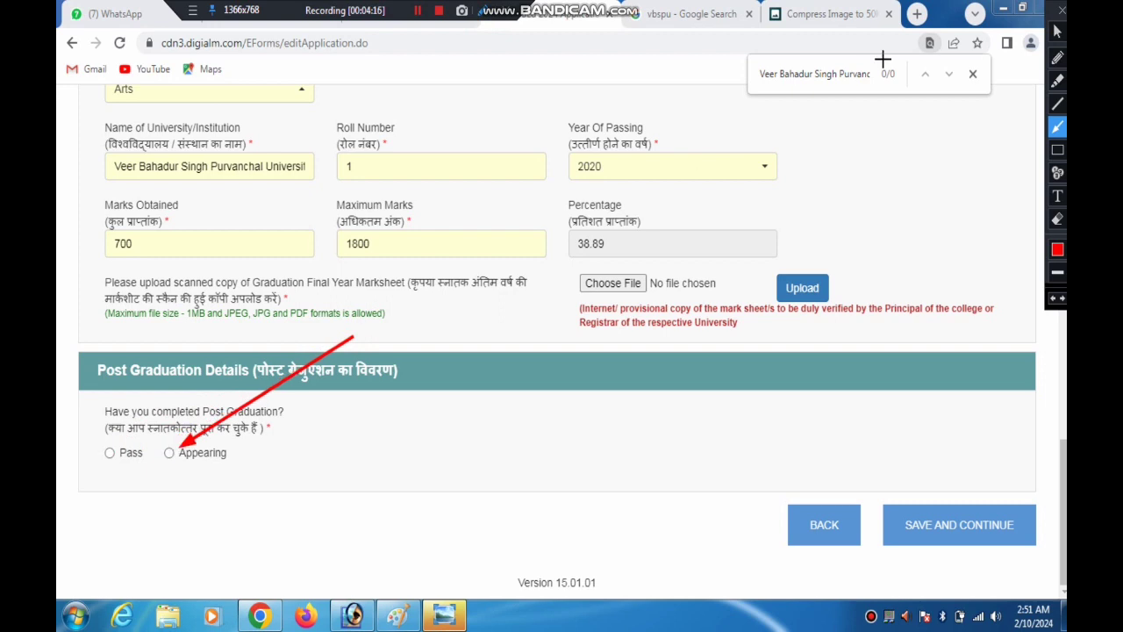
left_click(1061, 11)
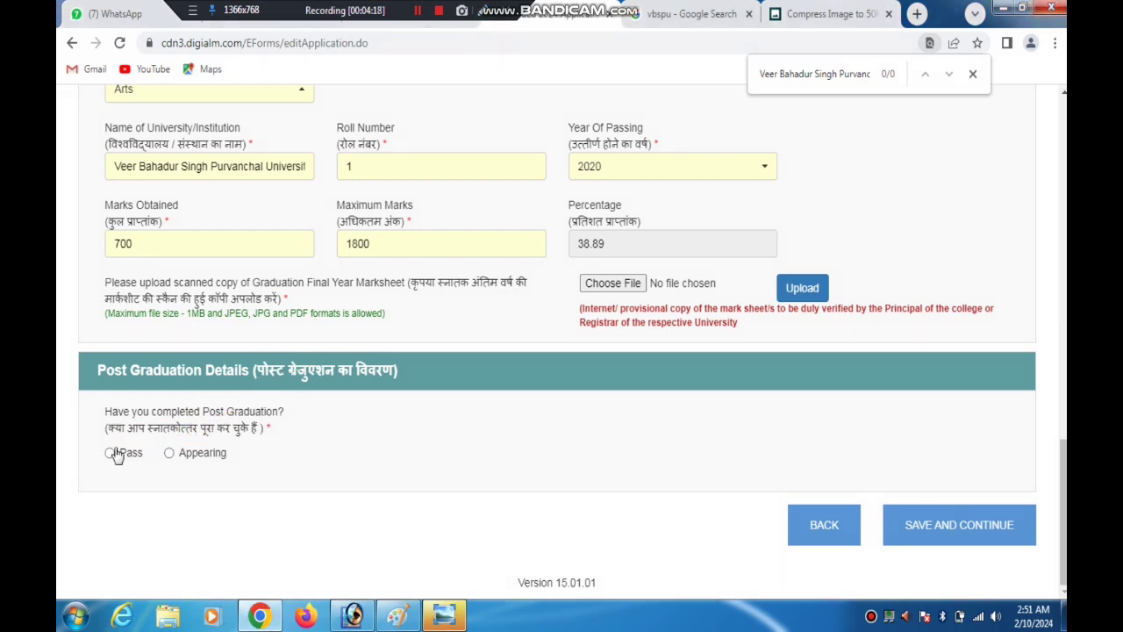
left_click(109, 453)
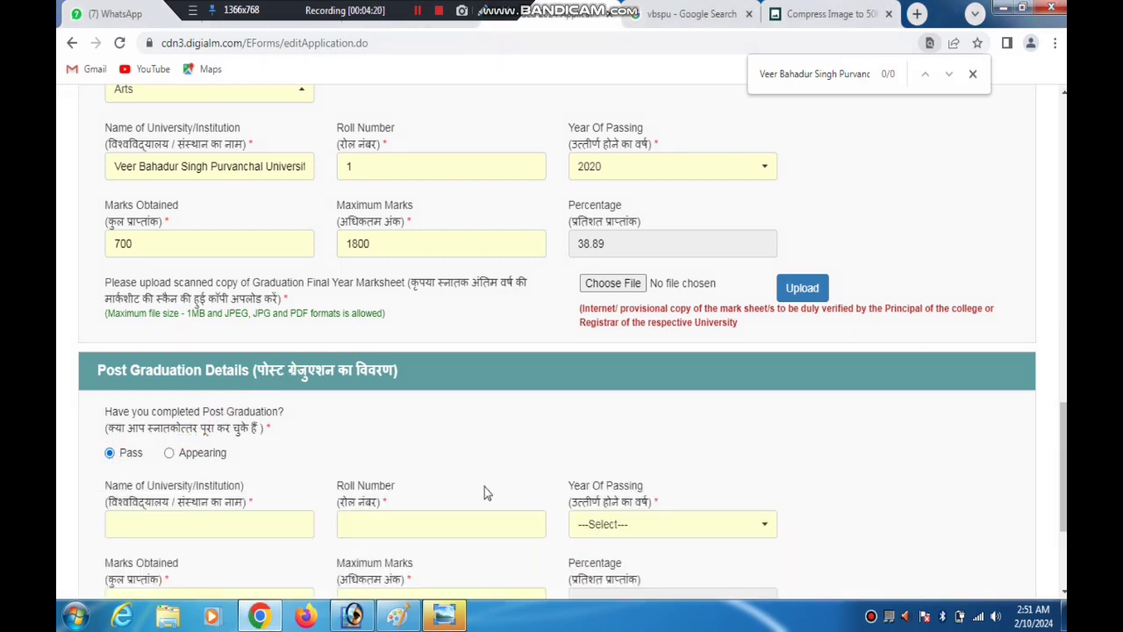
scroll(1061, 342, "down", 3)
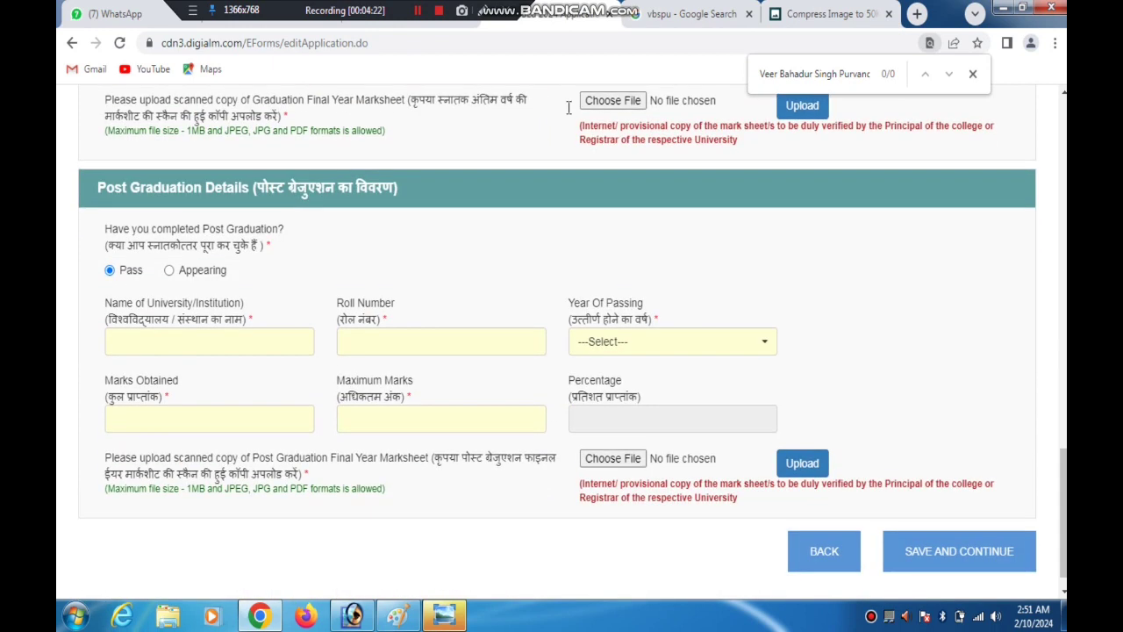
left_click(485, 12)
mouse_move(308, 264)
left_mouse_down()
mouse_move(214, 332)
mouse_move(599, 335)
mouse_move(240, 426)
mouse_move(189, 415)
mouse_move(607, 395)
mouse_move(606, 455)
mouse_move(855, 426)
mouse_move(804, 458)
mouse_move(858, 480)
mouse_move(884, 514)
mouse_move(807, 288)
left_mouse_up()
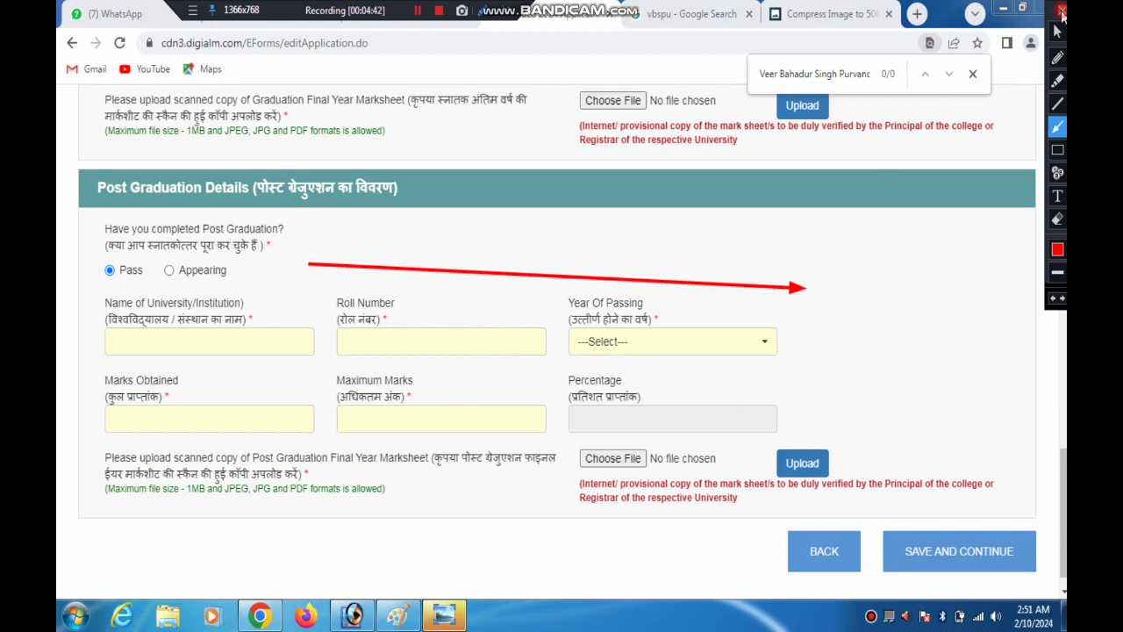
left_click(1061, 13)
Set the graduation marks obtained to 1505 and let the percentage be recalculated
scroll(1060, 509, "up", 2)
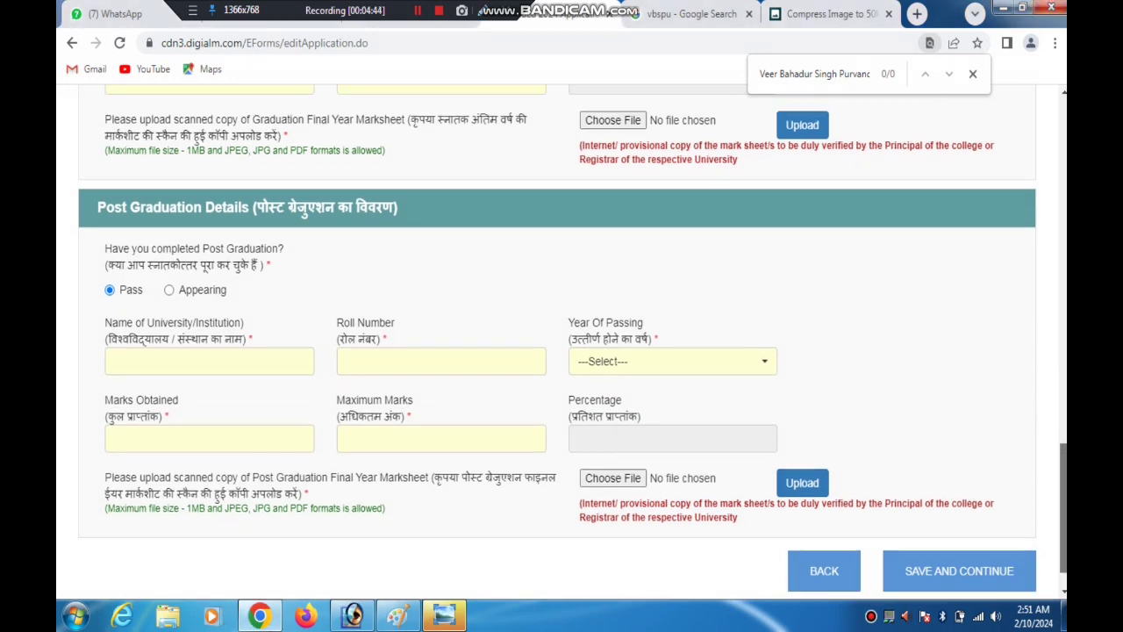
scroll(1059, 509, "up", 3)
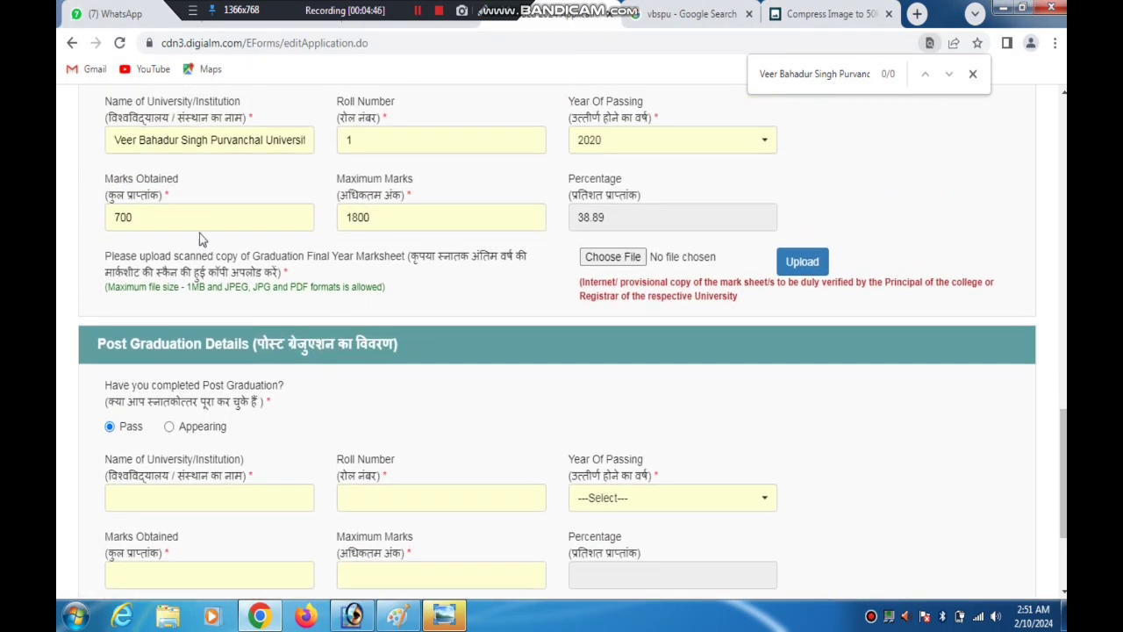
left_click_drag(173, 217, 58, 219)
type("1")
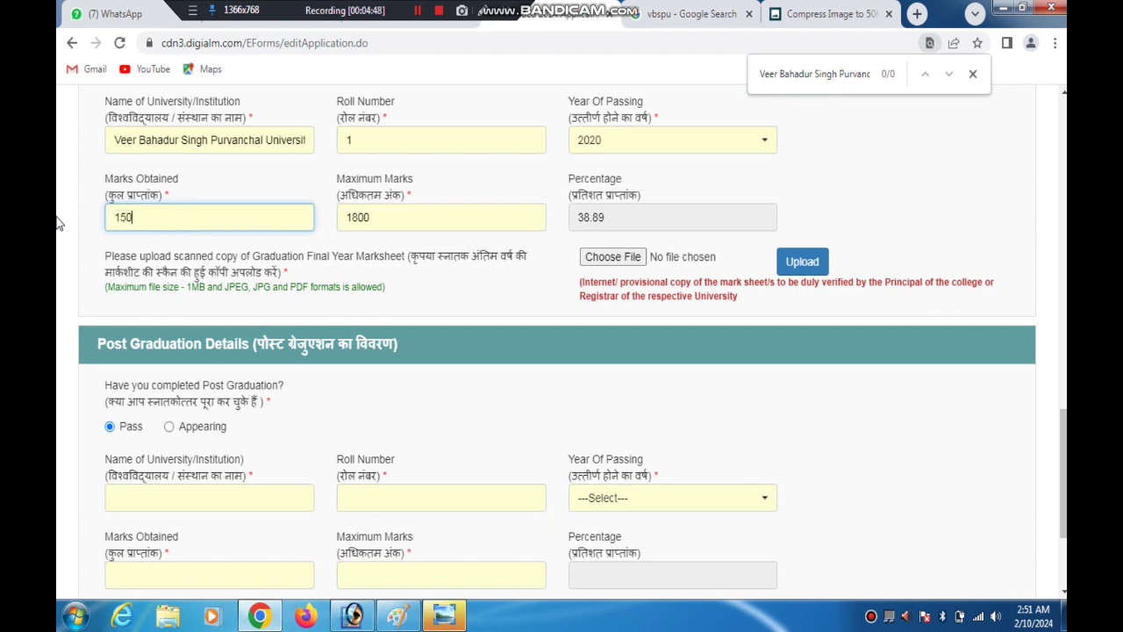
type("5050")
key("BackSpace")
left_click(683, 219)
scroll(683, 219, "up", 2)
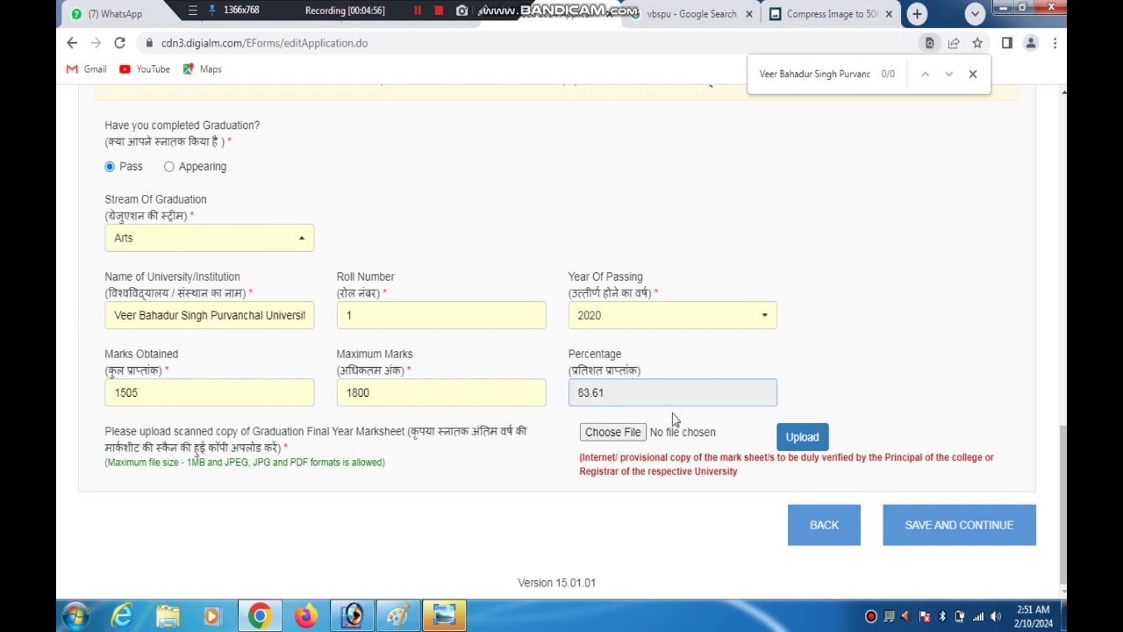
Upload 10 MARK DEM.jpg as the graduation final year marksheet and dismiss the upload message
left_click(614, 433)
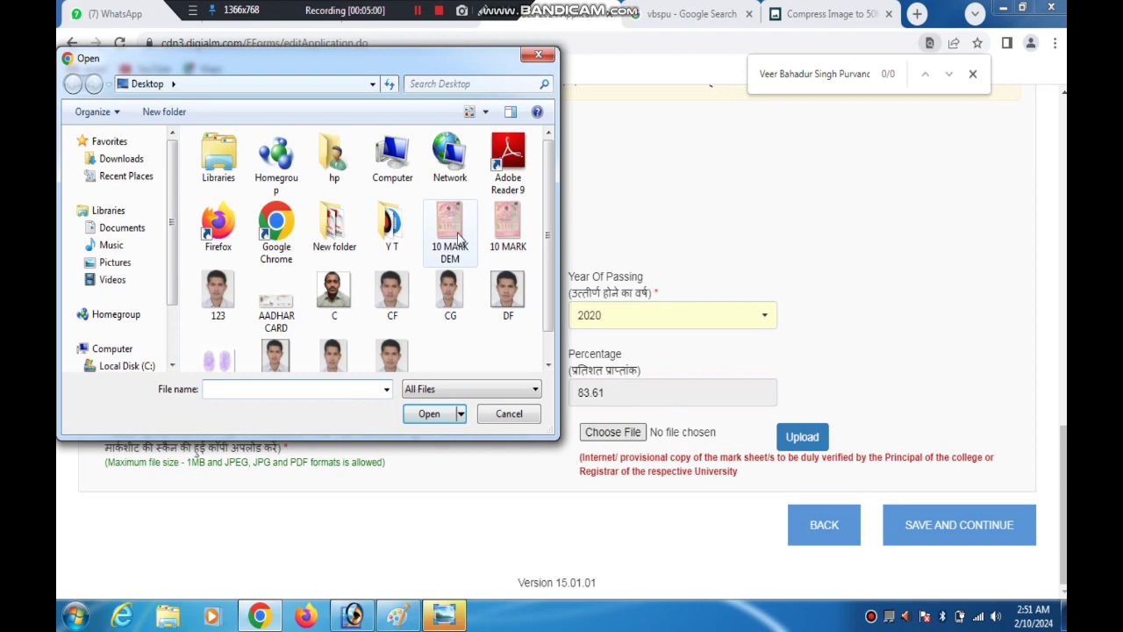
double_click(457, 235)
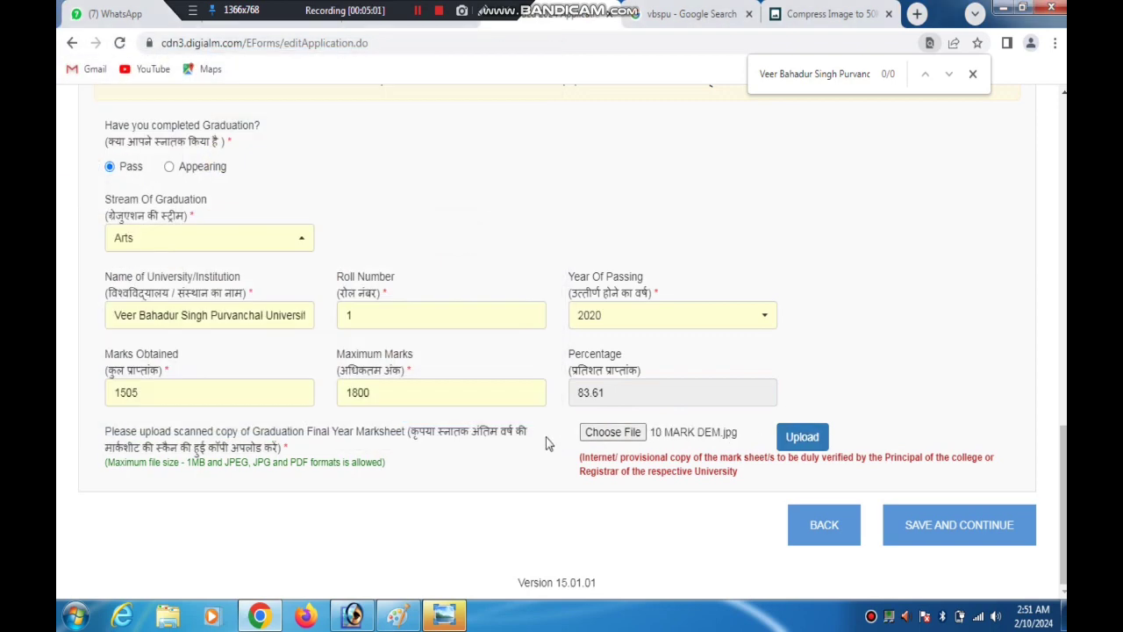
left_click_drag(434, 438, 758, 413)
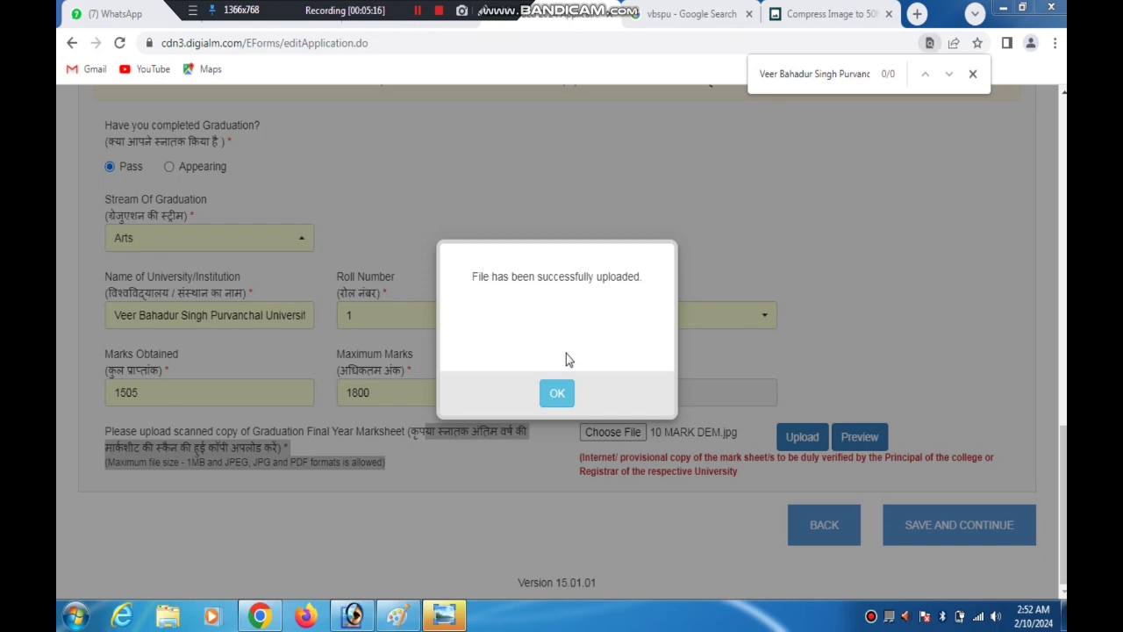
left_click(562, 399)
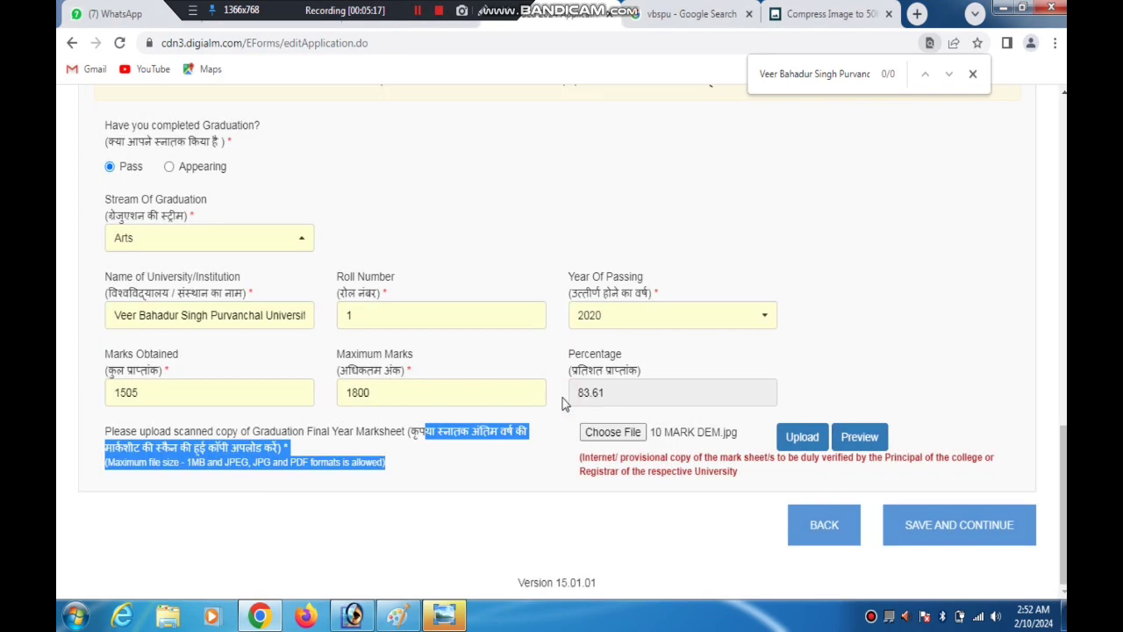
Save the qualification details and continue to the Weightage Details section
left_click(528, 500)
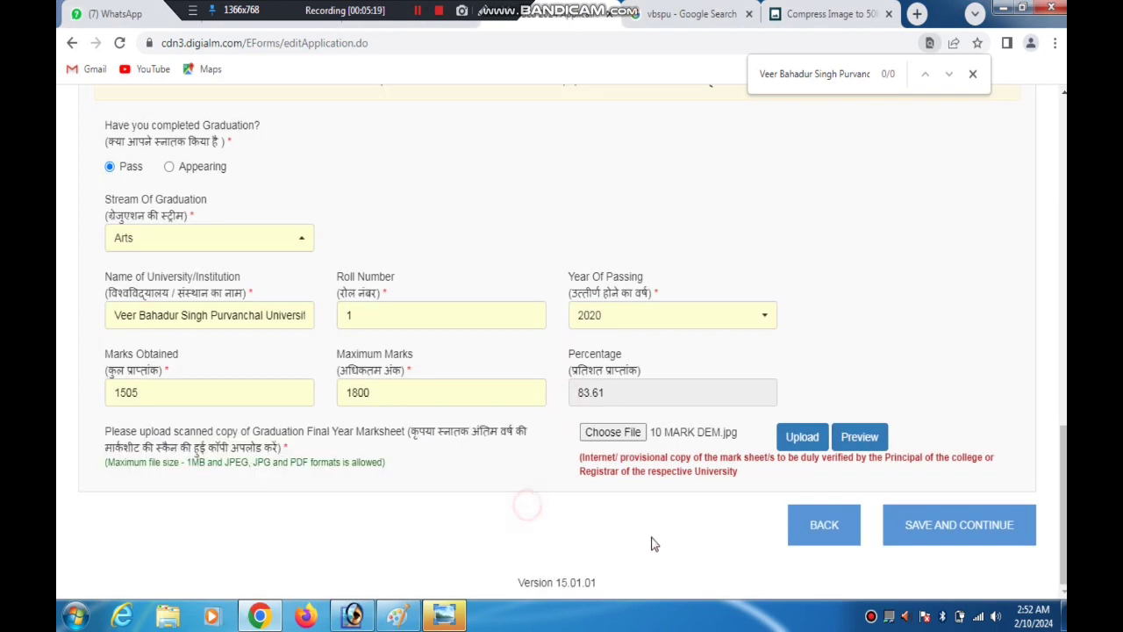
left_click(418, 18)
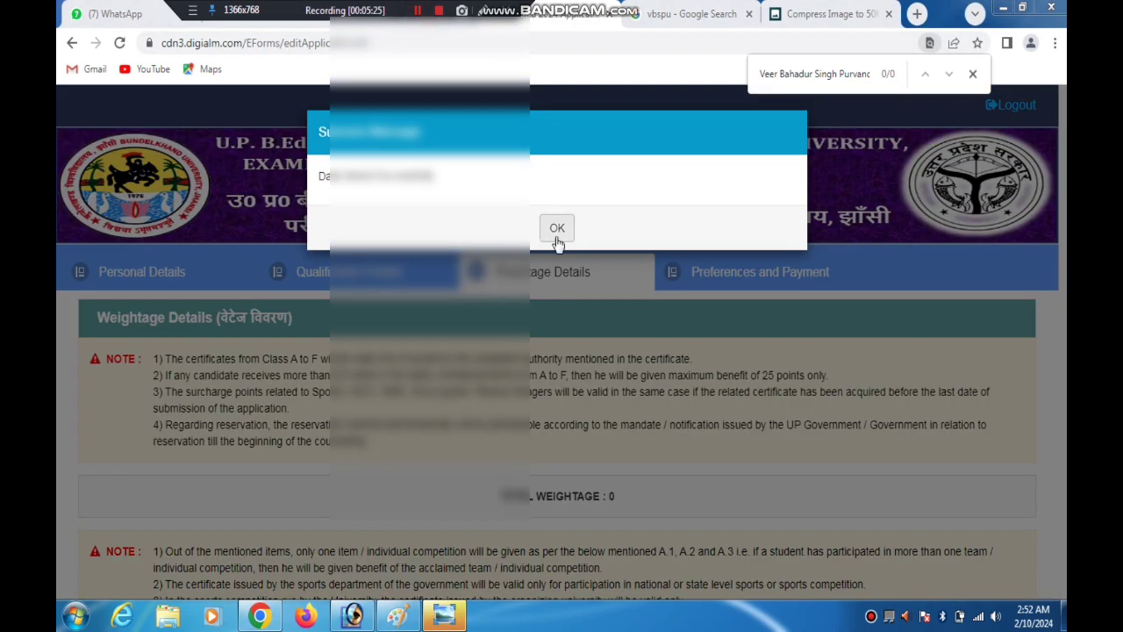
left_click(554, 227)
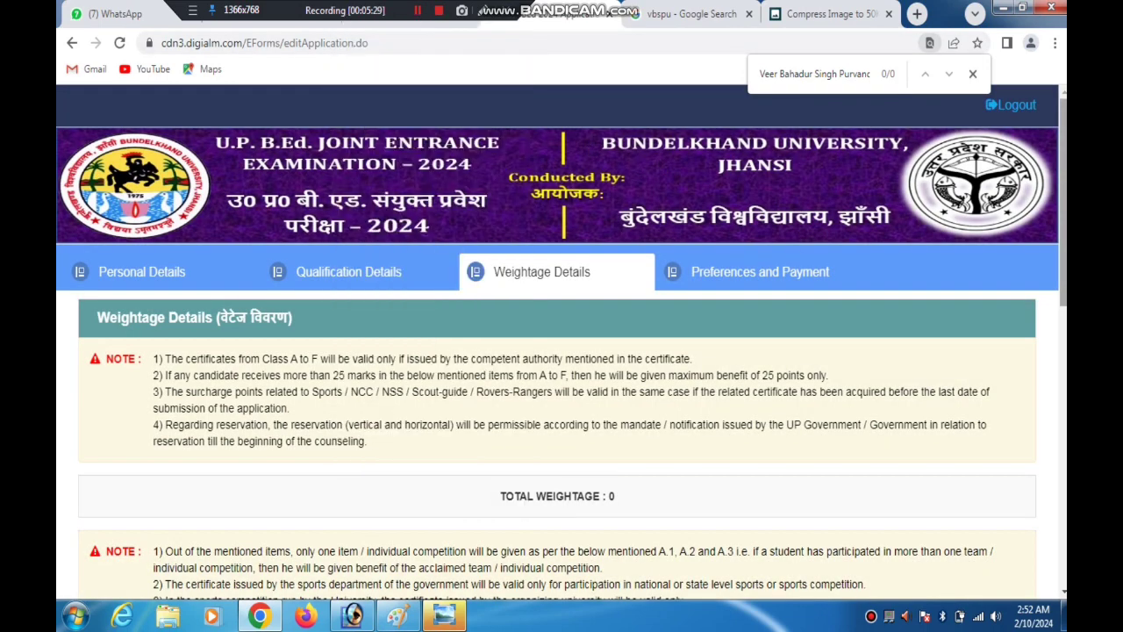
Answer No to question A on participation in national, state level or inter university sports competitions
scroll(562, 343, "down", 3)
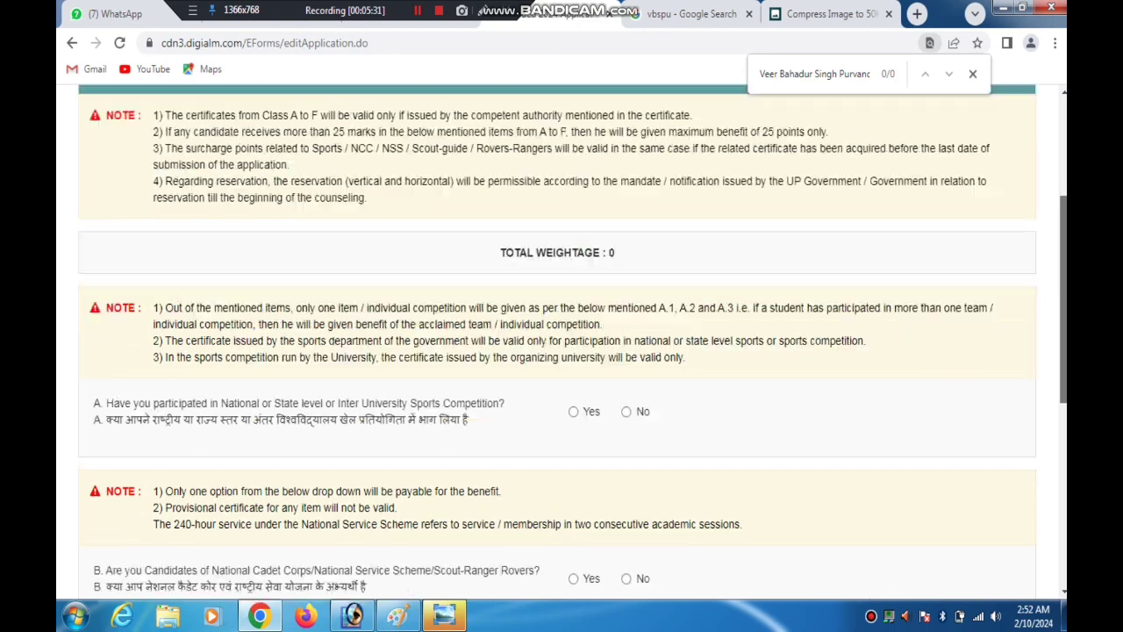
scroll(446, 372, "up", 1)
scroll(446, 373, "down", 1)
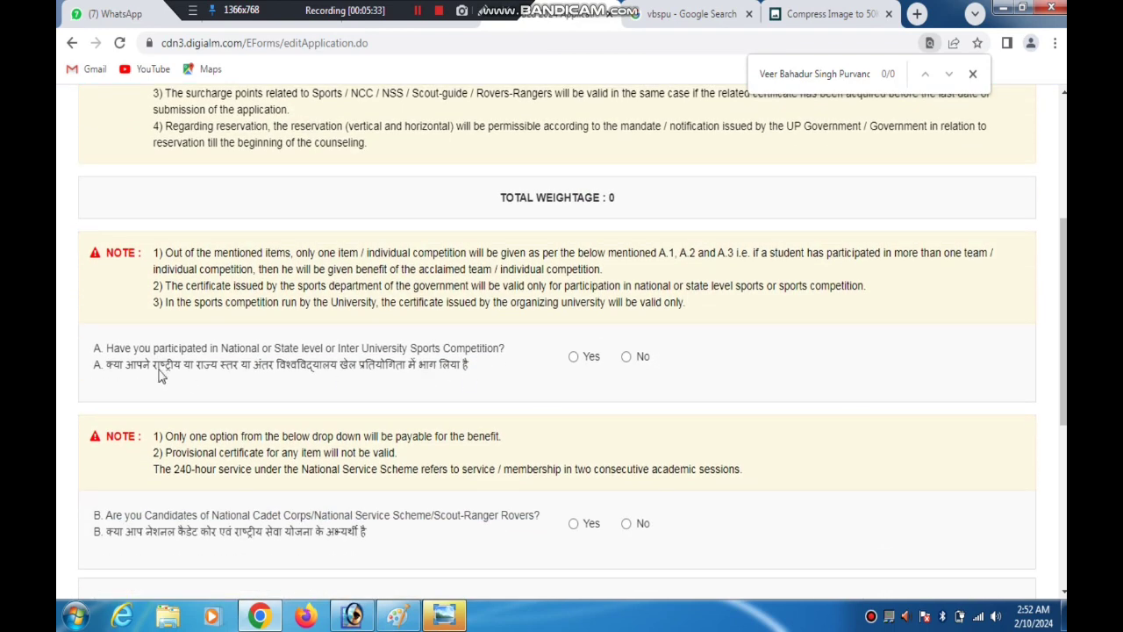
left_click_drag(200, 373, 502, 361)
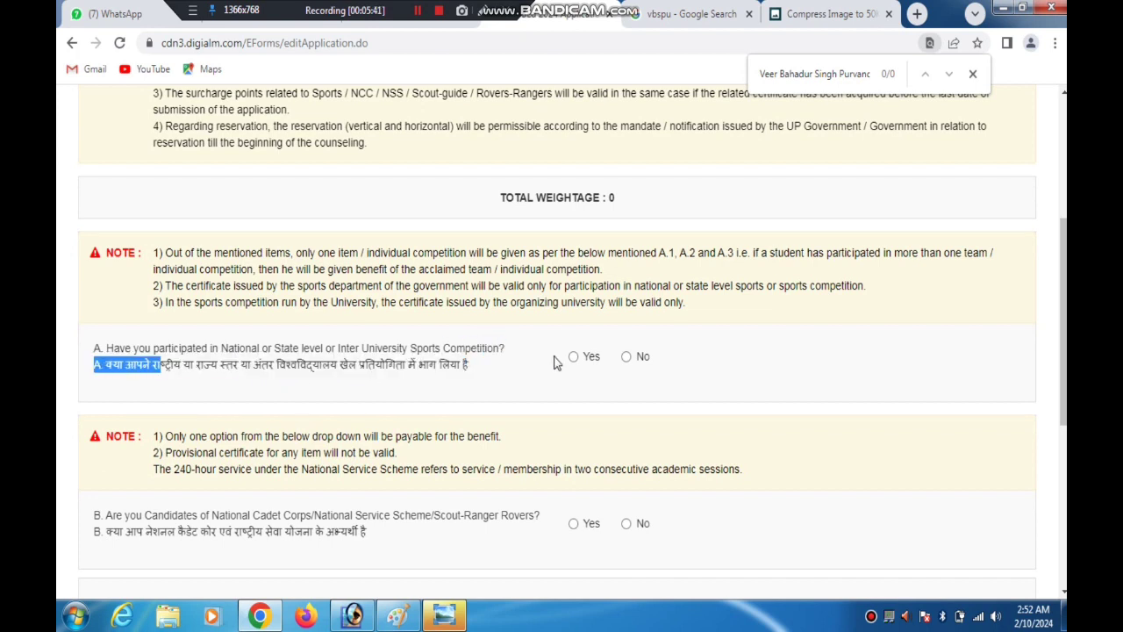
left_click(627, 356)
Try answering Yes to question B on NCC/NSS/Scout-Ranger candidates and choose the NCC "C" certificate option
scroll(718, 365, "down", 2)
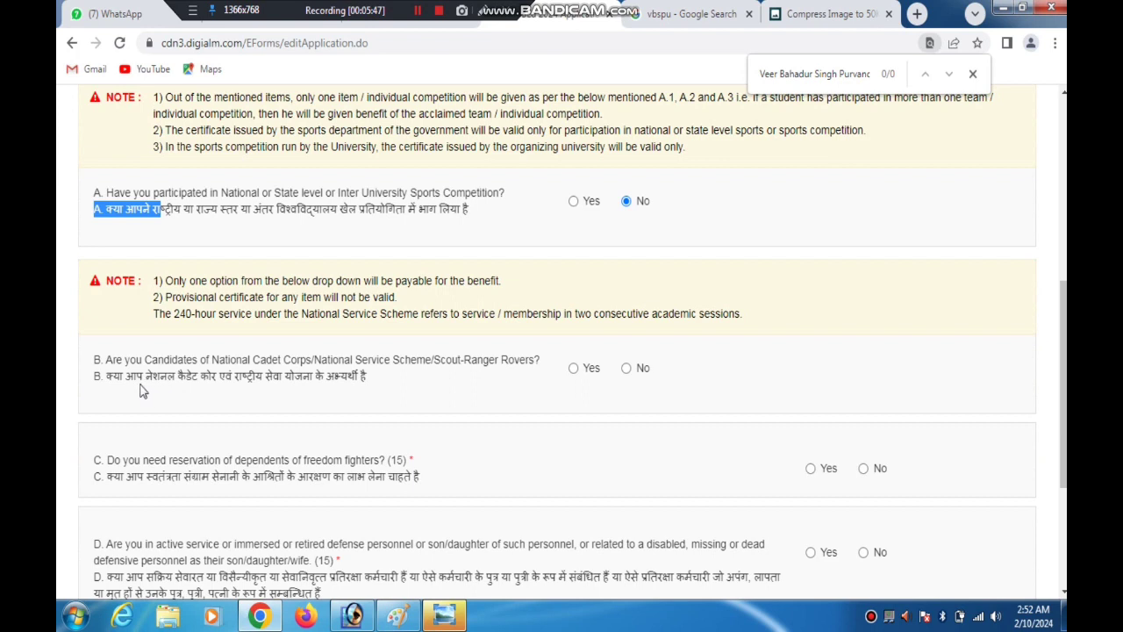
left_click_drag(143, 377, 303, 379)
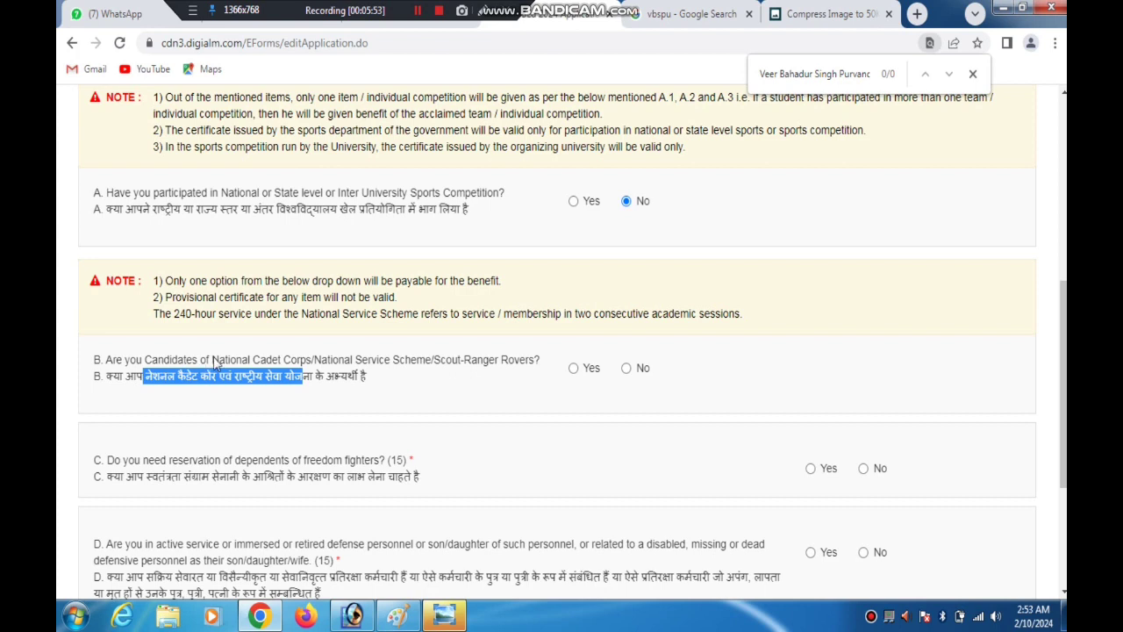
left_click_drag(212, 359, 394, 363)
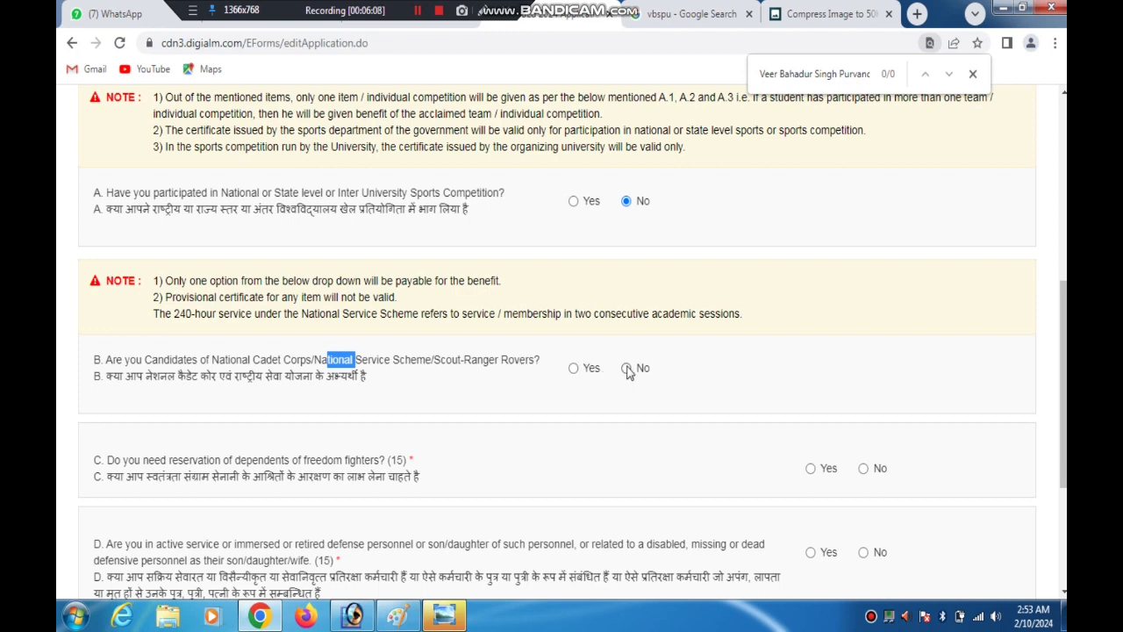
left_click(574, 369)
left_click(623, 429)
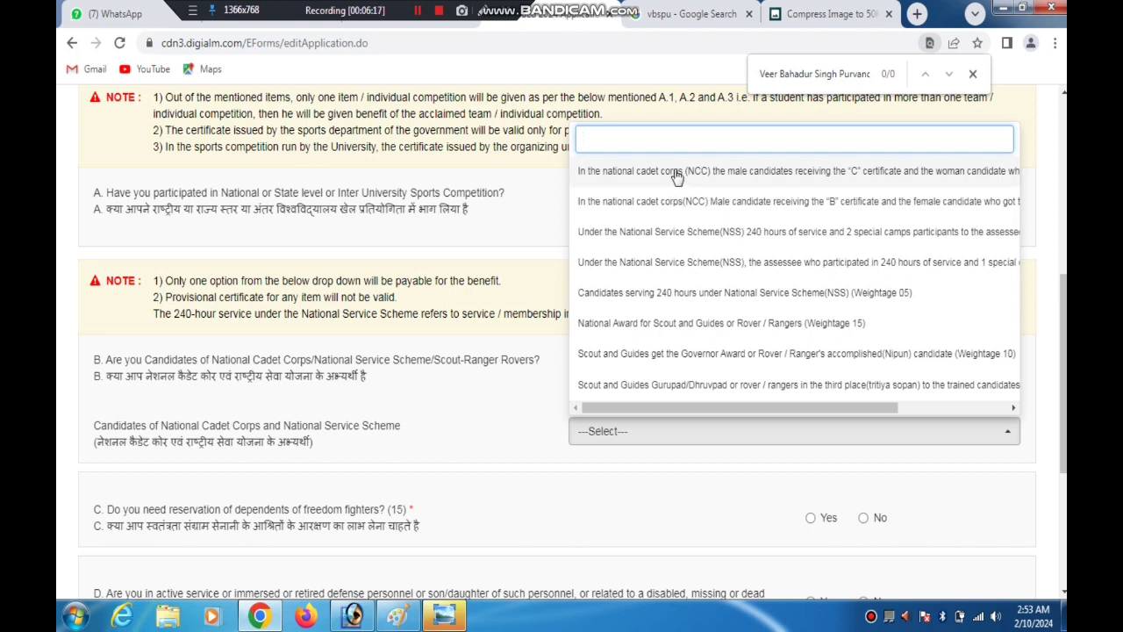
left_click_drag(700, 409, 709, 409)
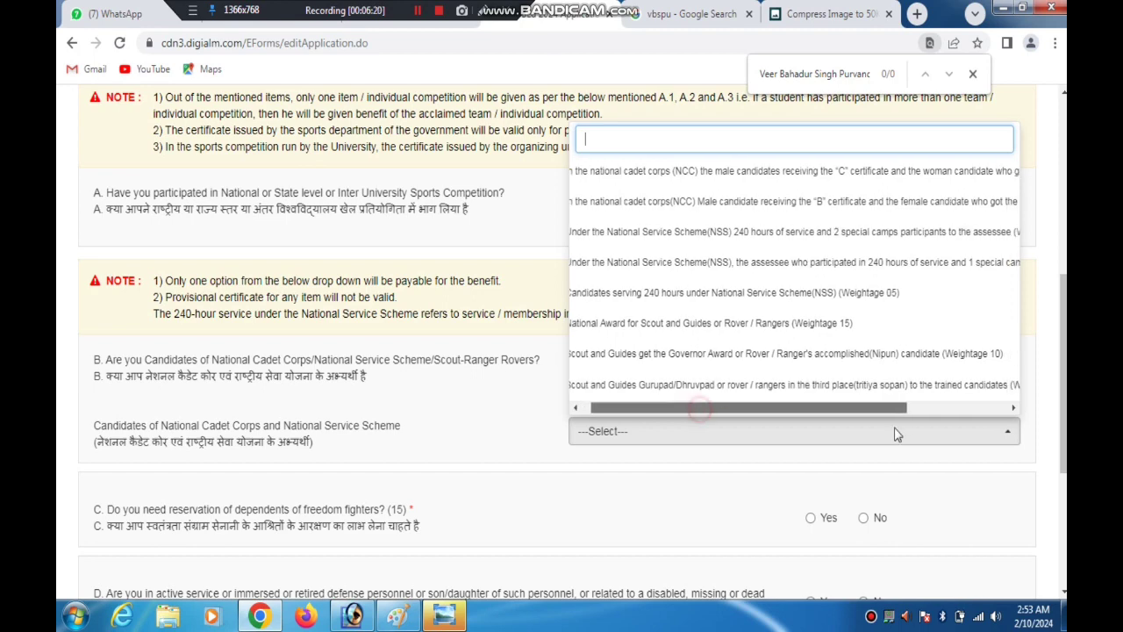
left_click_drag(894, 429, 676, 419)
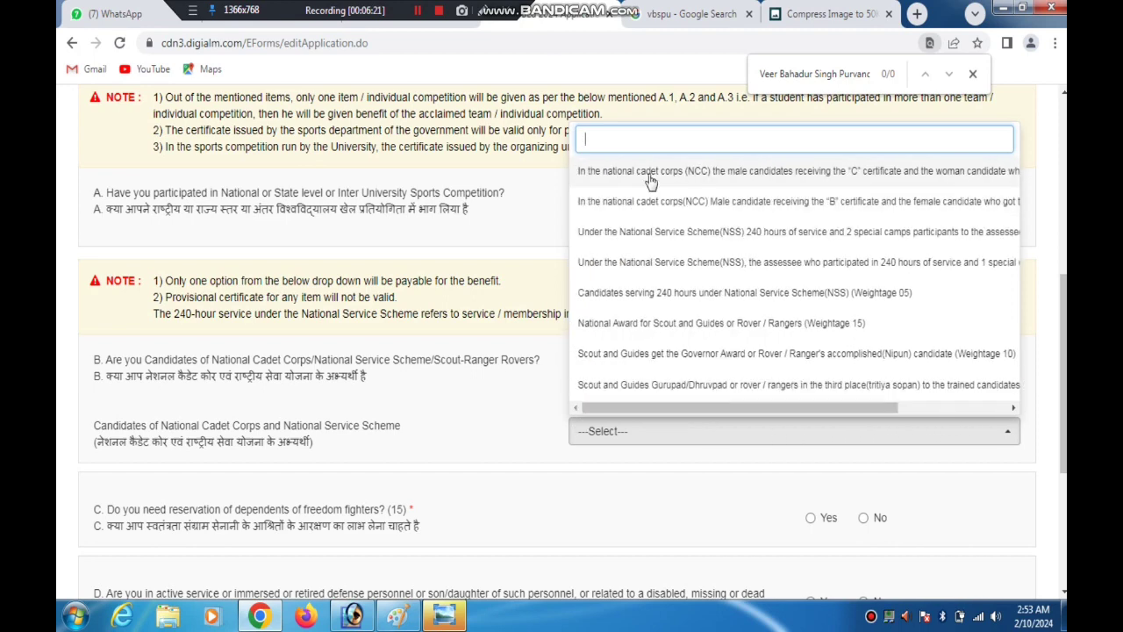
left_click(650, 179)
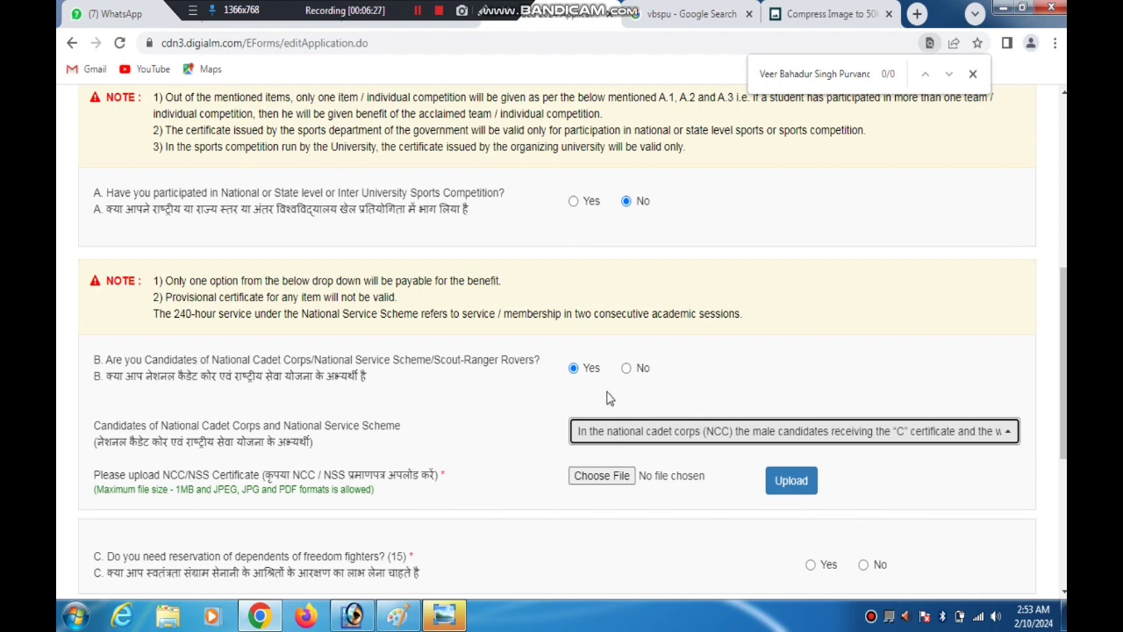
Answer No to question B on NCC/NSS/Scout-Ranger candidates and read question C on reservation for dependents of freedom fighters
left_click(626, 369)
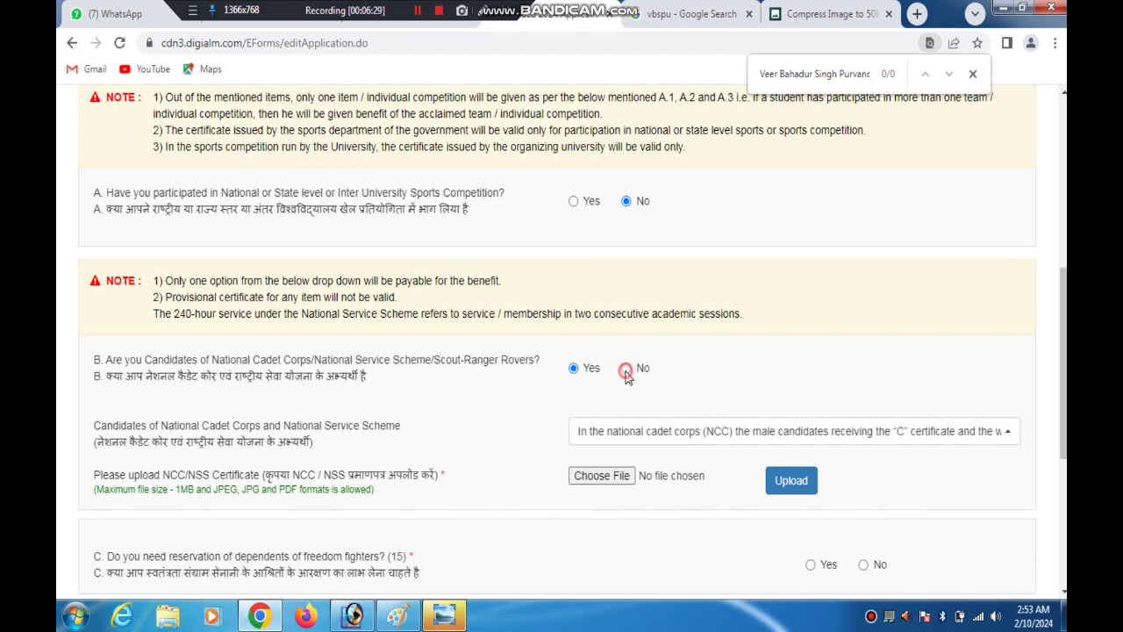
scroll(627, 375, "down", 1)
scroll(817, 389, "down", 1)
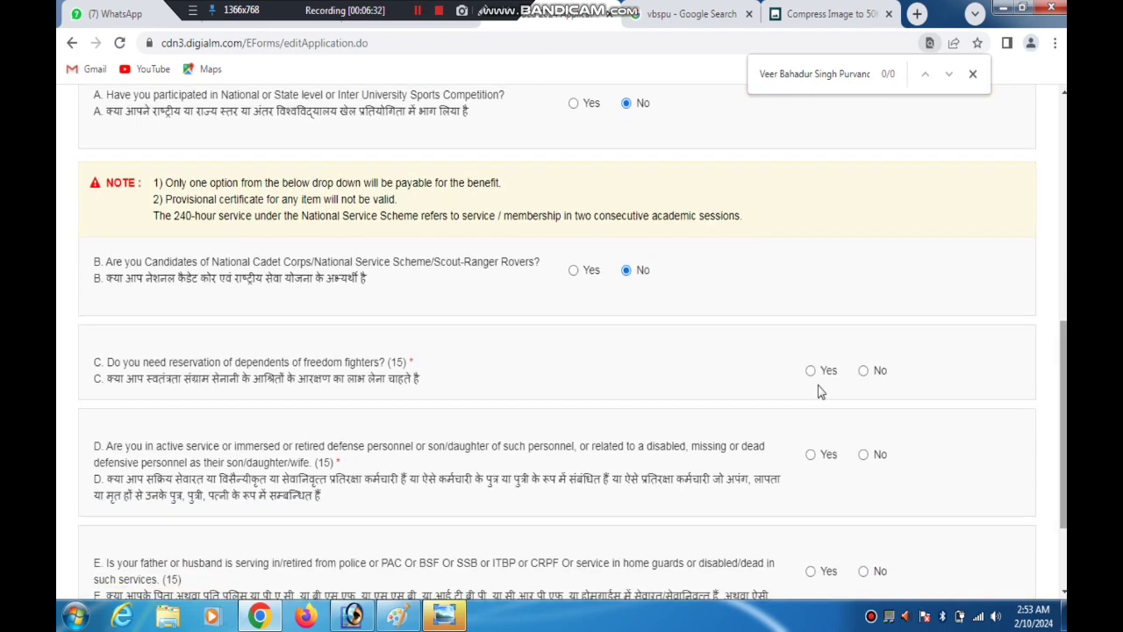
left_click_drag(170, 386, 681, 368)
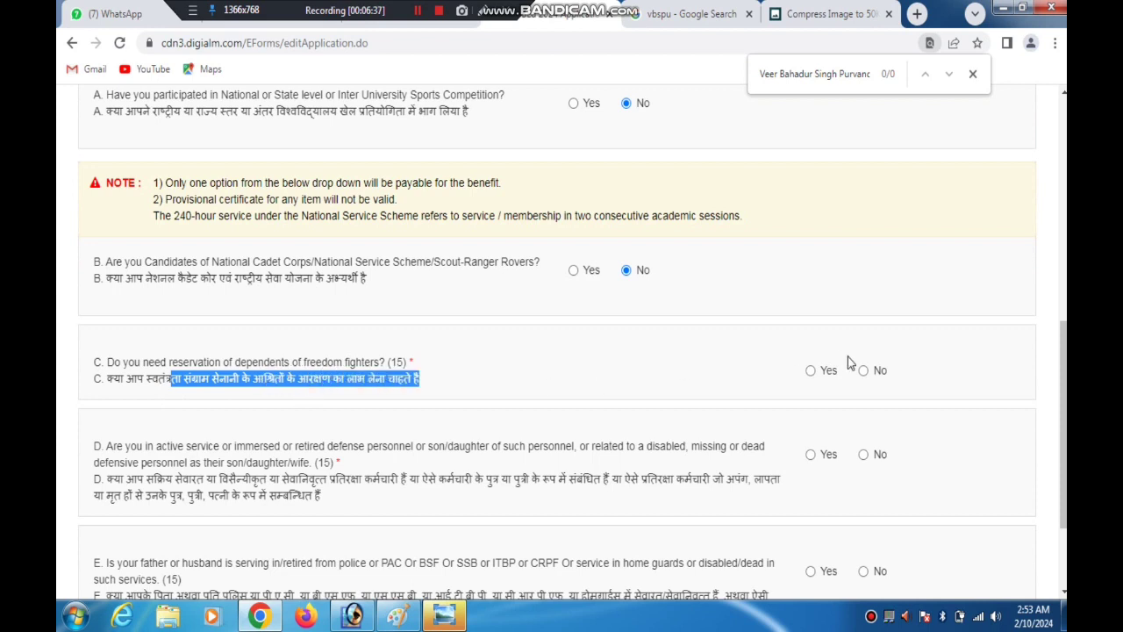
Answer No to question C on reservation for dependents of freedom fighters
left_click(417, 12)
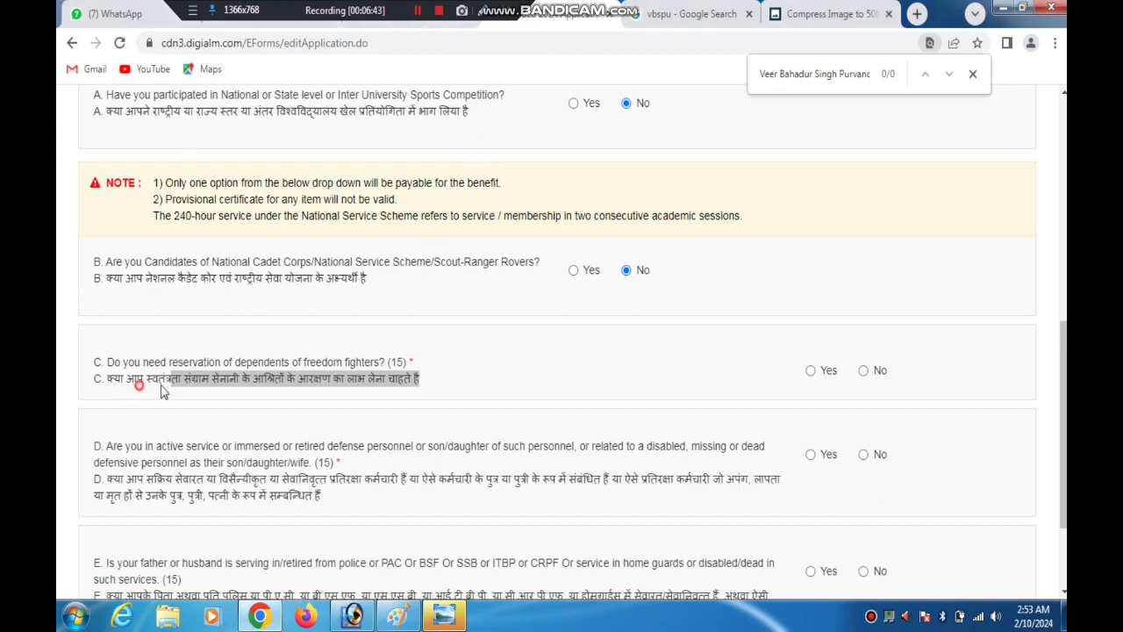
left_click_drag(138, 384, 599, 391)
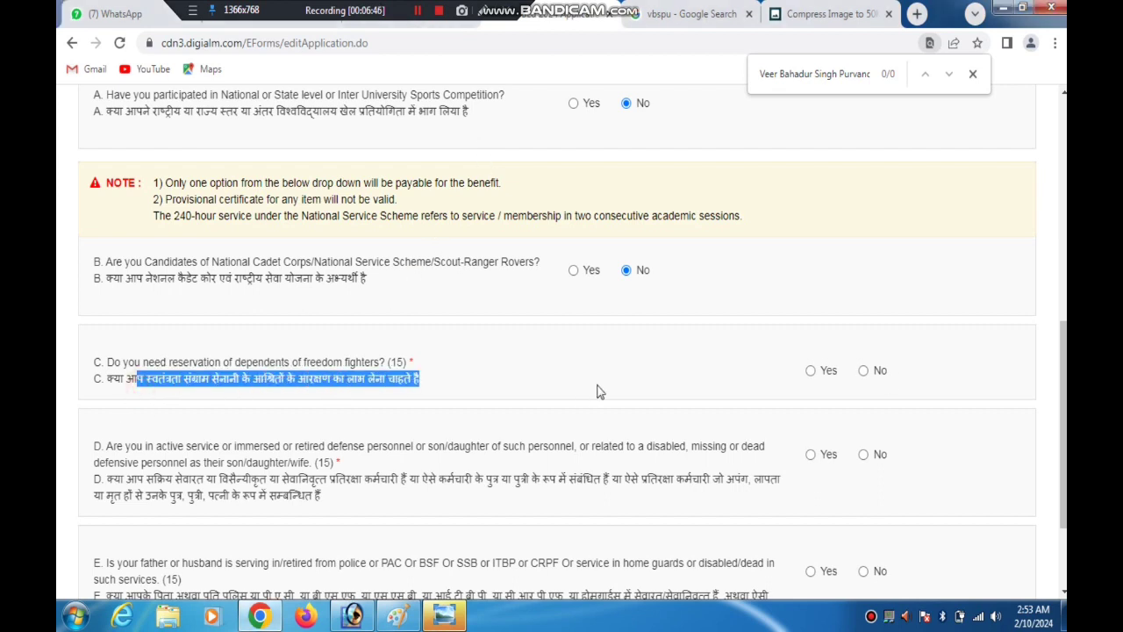
left_click(865, 371)
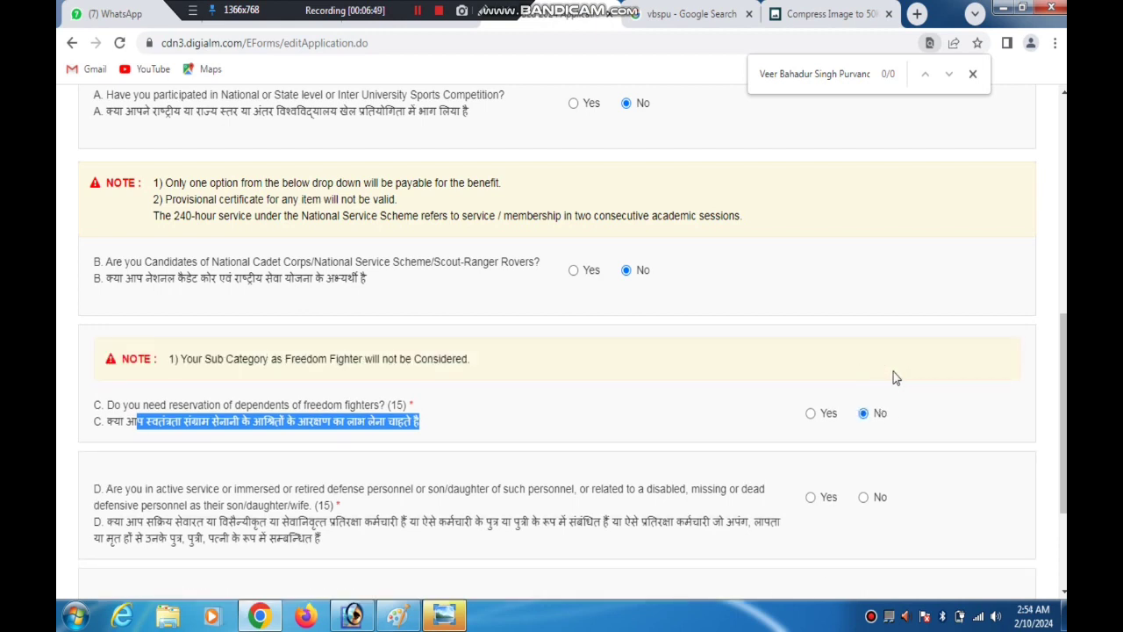
Answer No to question D on active, retired, disabled, missing or dead defence personnel and their relatives
left_click_drag(1064, 395, 1065, 452)
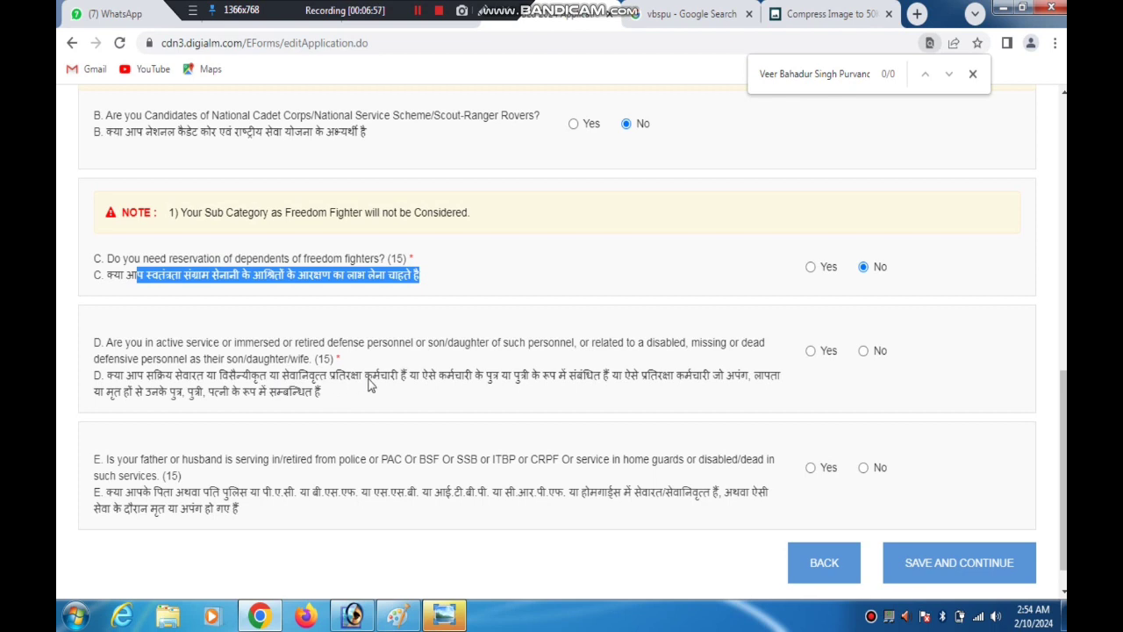
left_click_drag(487, 377, 370, 399)
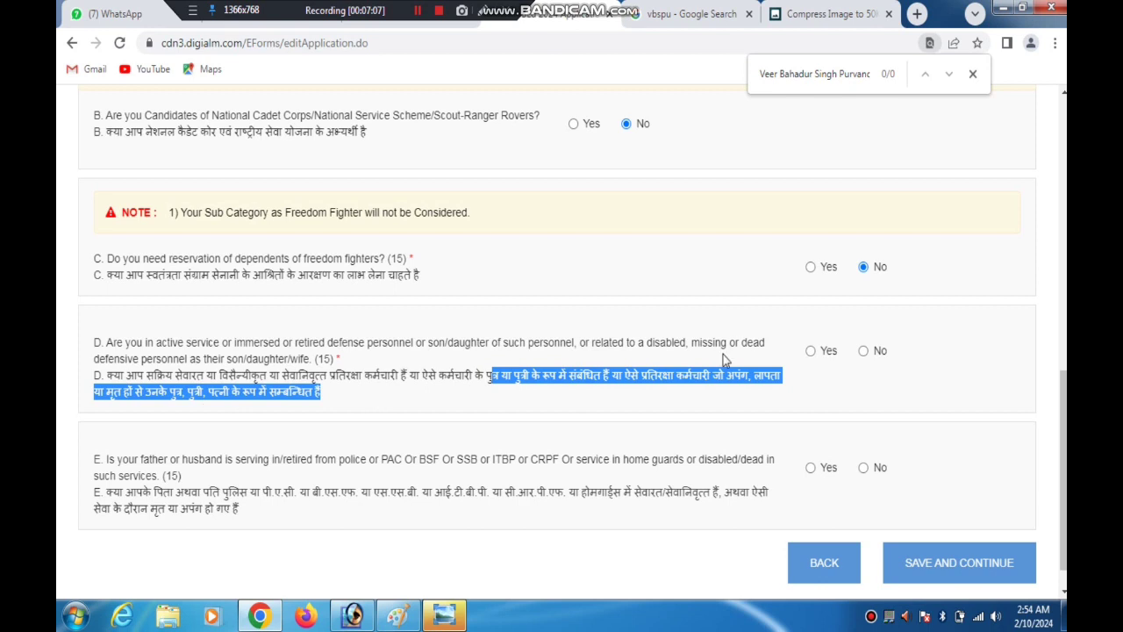
left_click(863, 350)
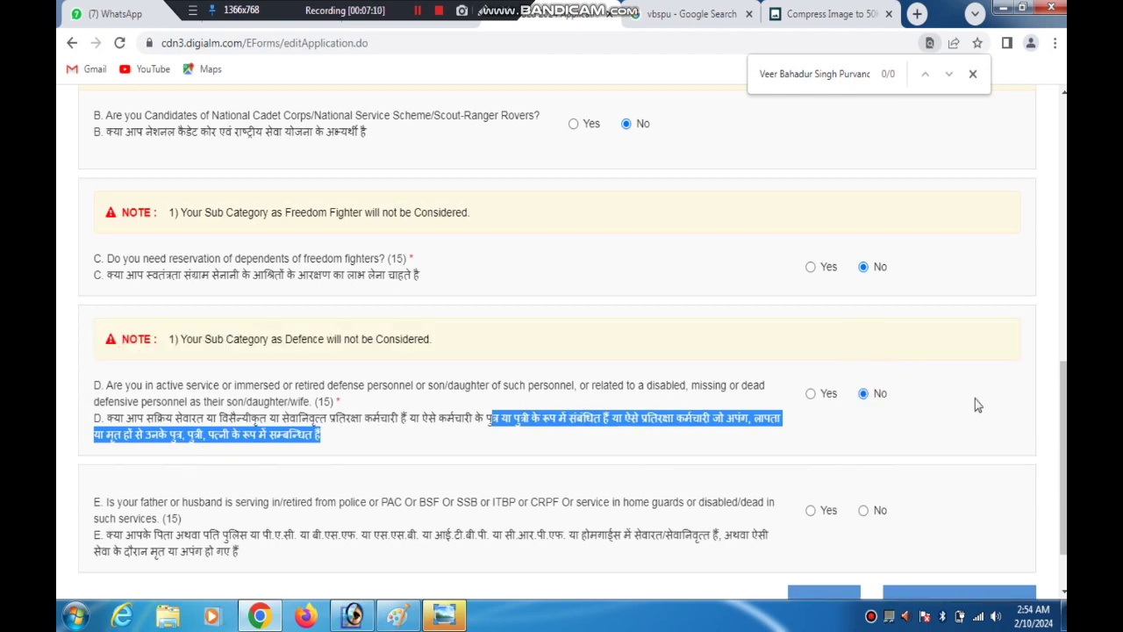
Answer No to question E on a father or husband in police or paramilitary service, and save the weightage details to continue
scroll(574, 463, "down", 1)
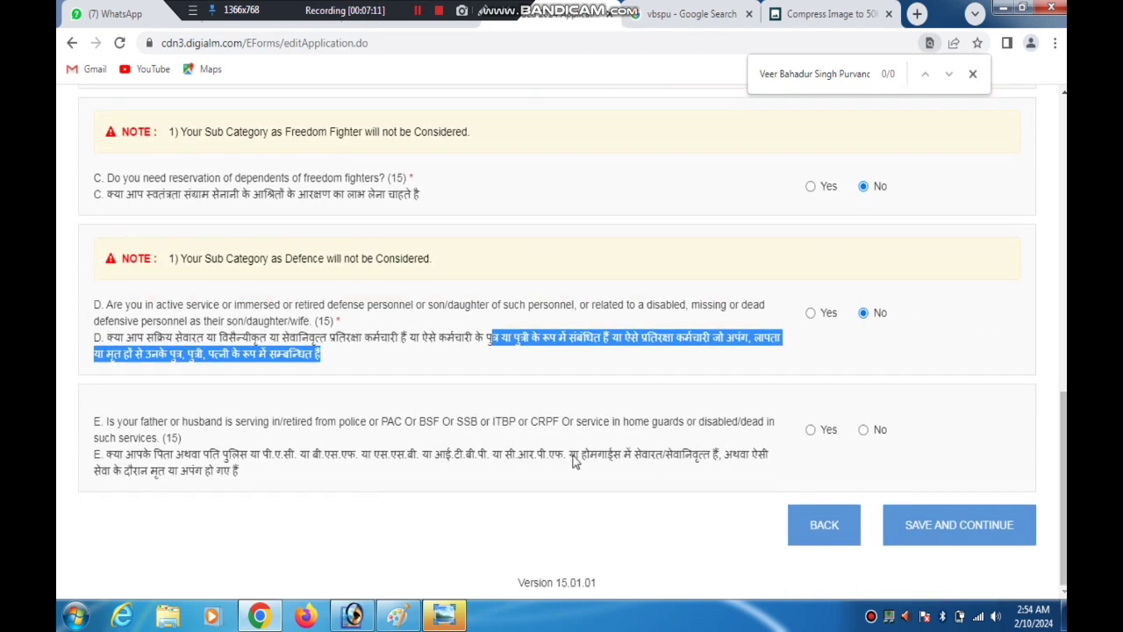
left_click_drag(143, 460, 204, 483)
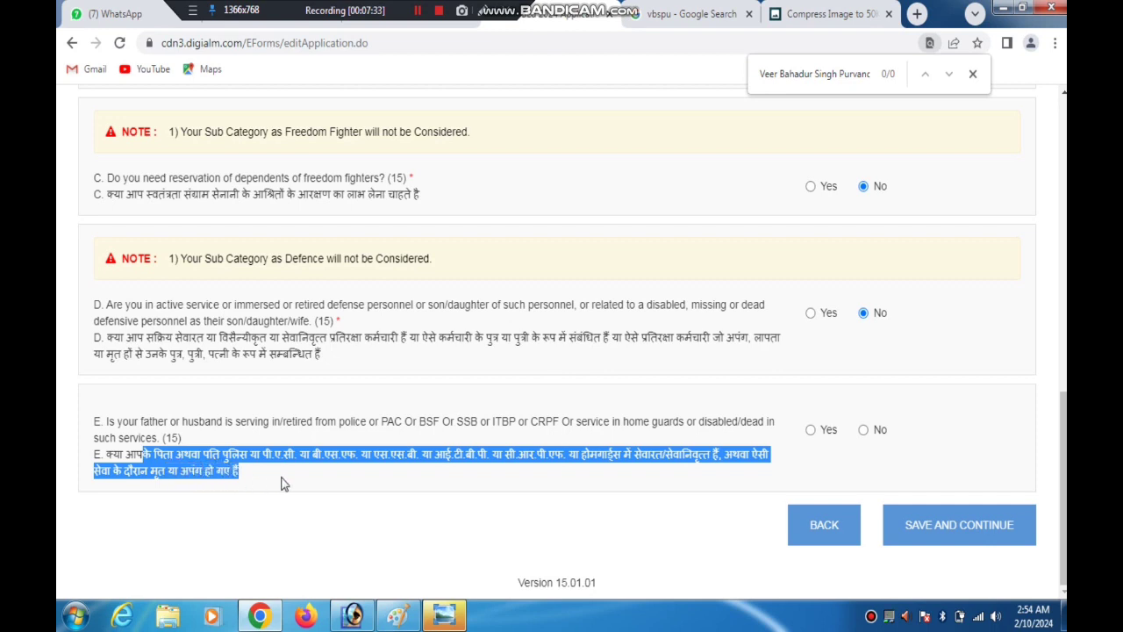
left_click_drag(283, 484, 592, 443)
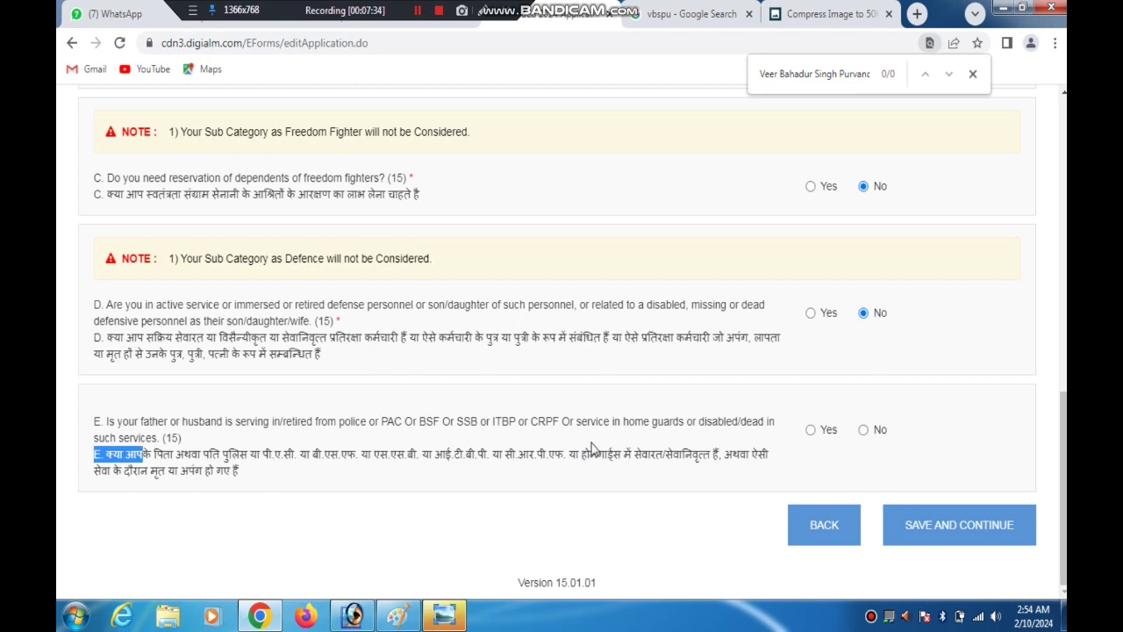
left_click(864, 432)
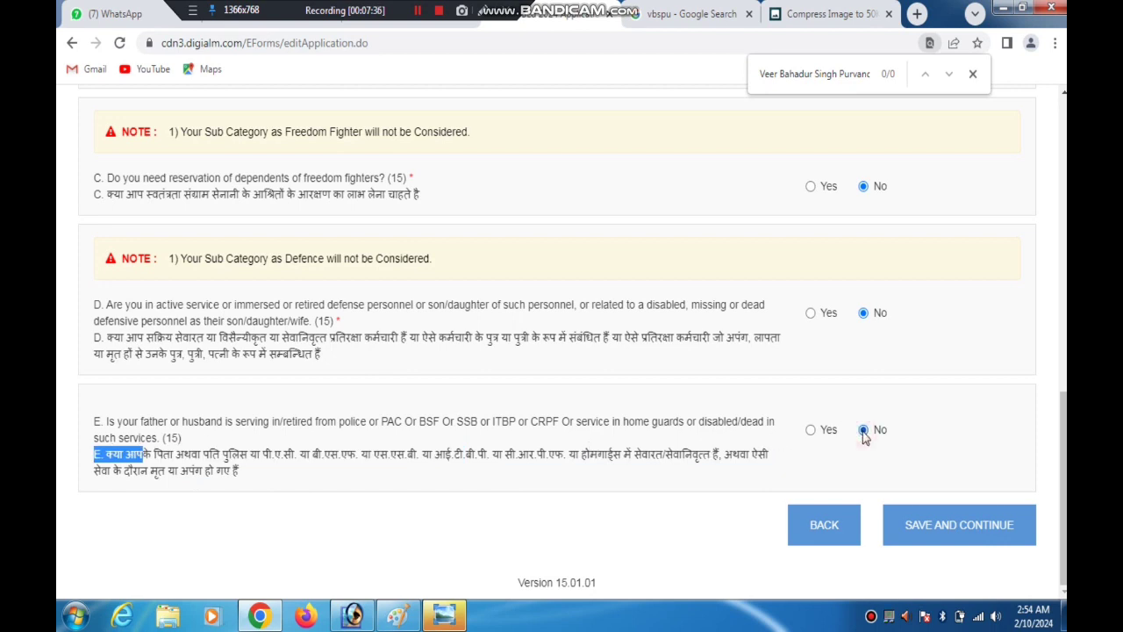
left_click(937, 526)
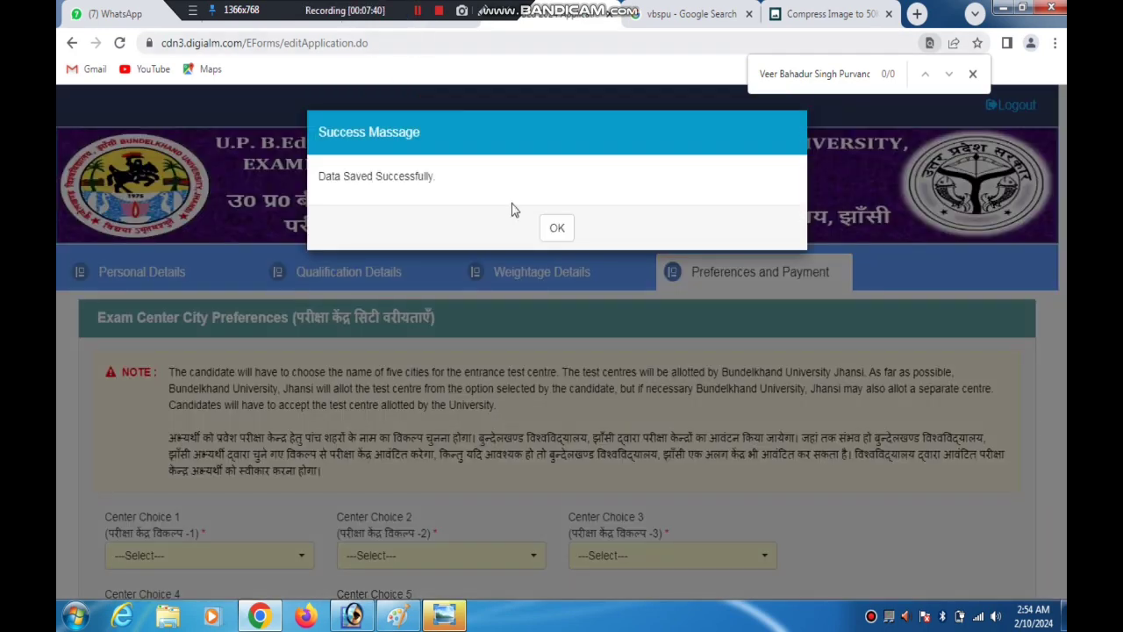
Set exam Center Choice 1 to Allahabad (Prayagraj) and Center Choice 2 to Agra
left_click(556, 228)
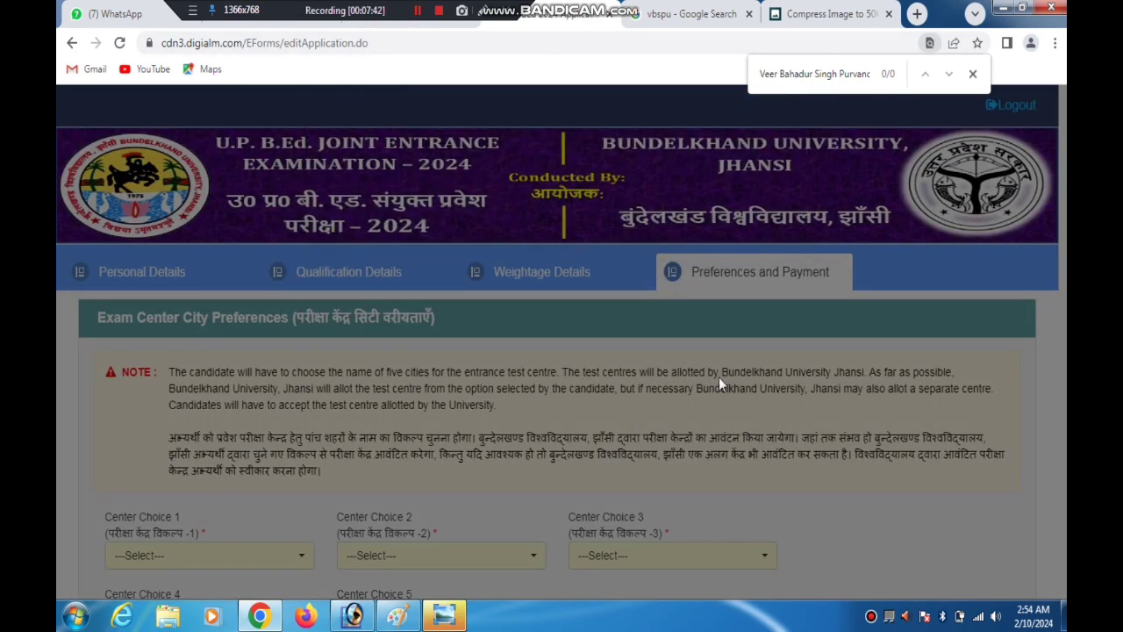
scroll(324, 313, "down", 3)
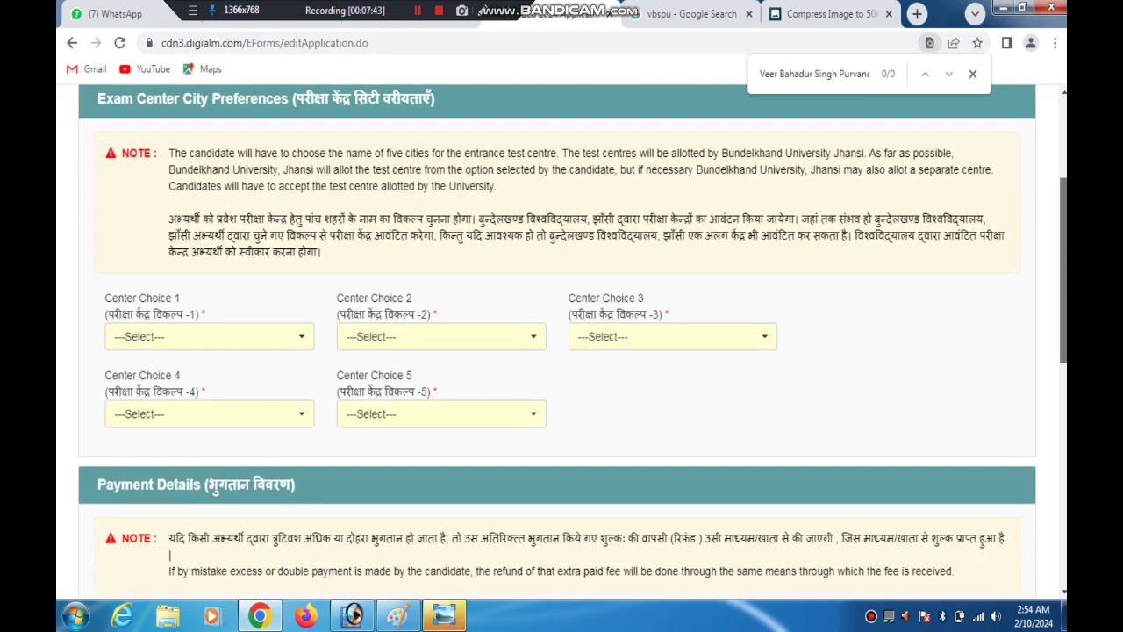
left_click(204, 336)
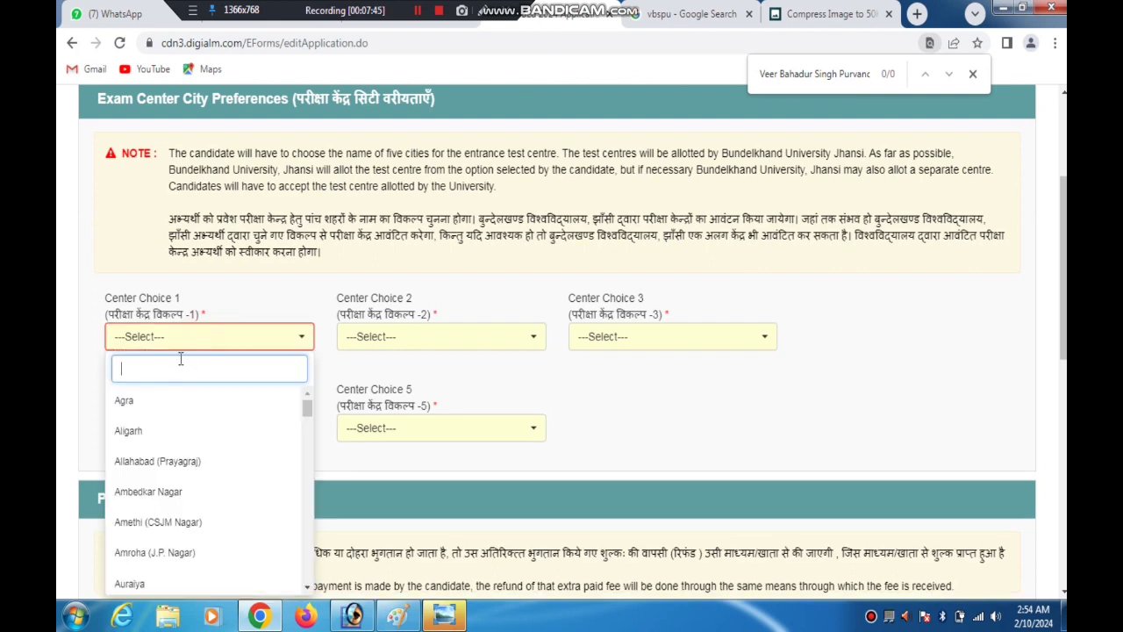
left_click(147, 461)
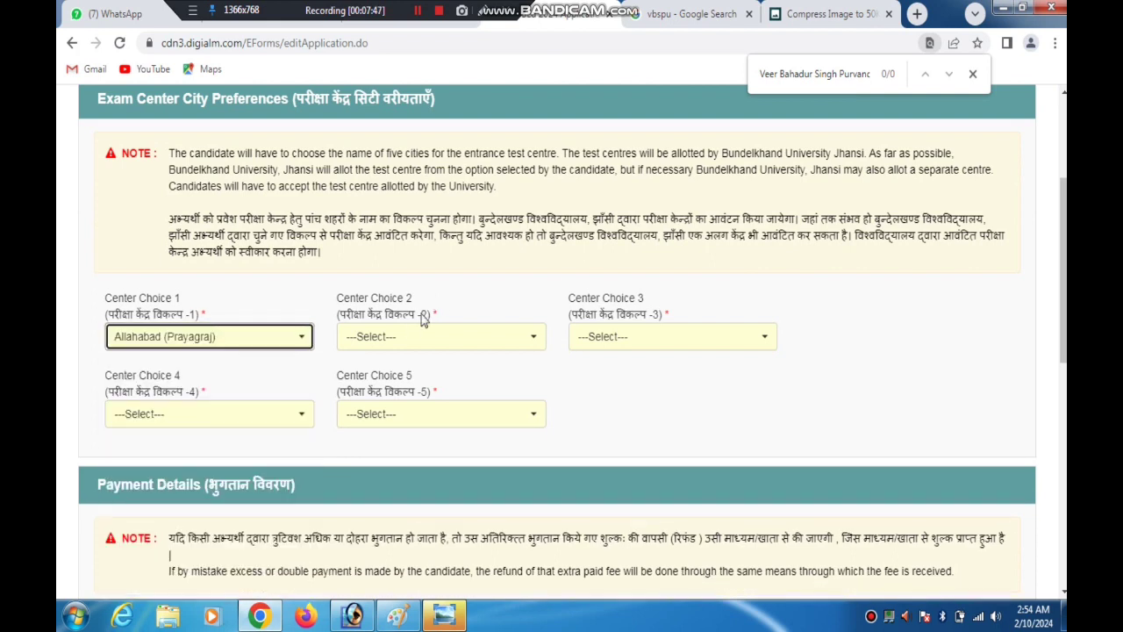
left_click(409, 336)
left_click(377, 394)
Set exam Center Choice 3 to Aligarh, Center Choice 4 to Azamgarh and Center Choice 5 to Auraiya
left_click(662, 343)
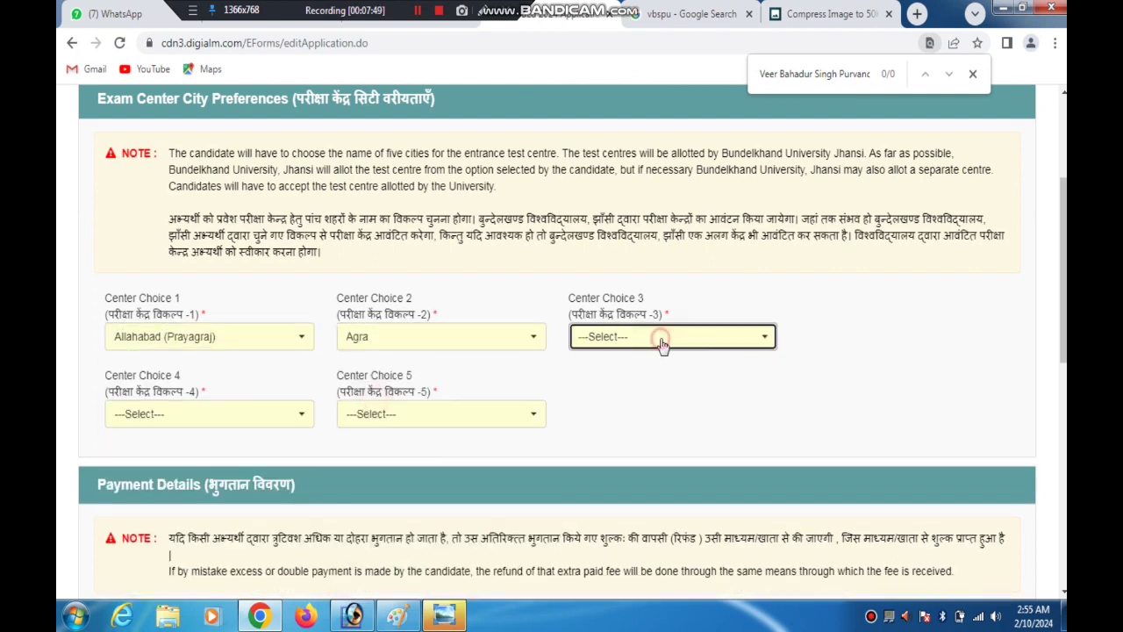
left_click(606, 431)
left_click(186, 416)
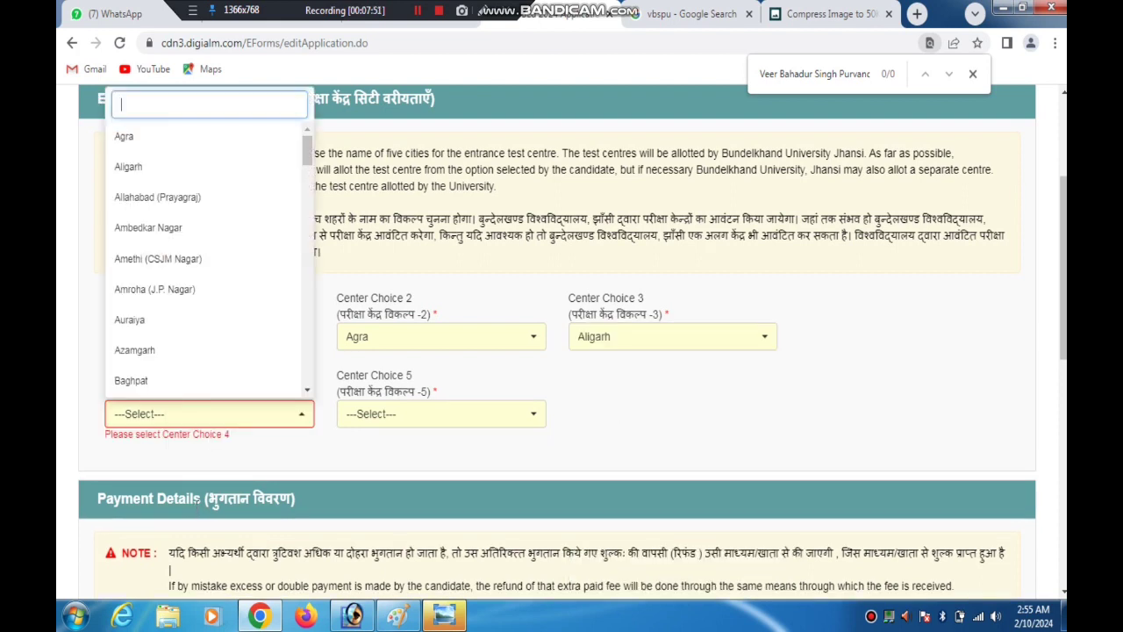
left_click(144, 358)
left_click(396, 420)
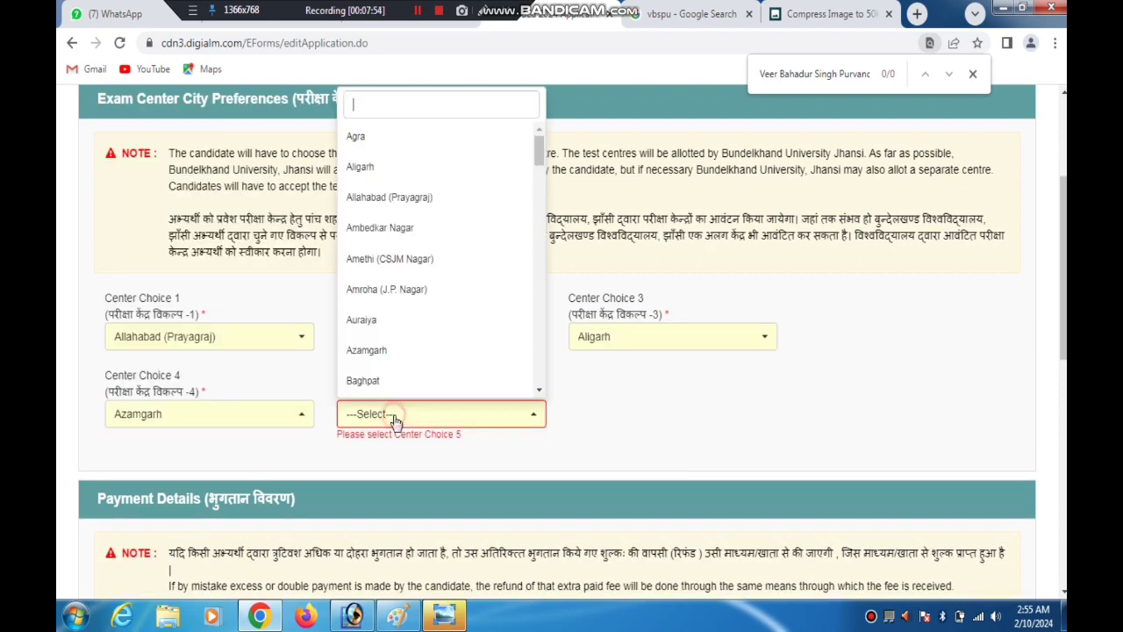
left_click(370, 320)
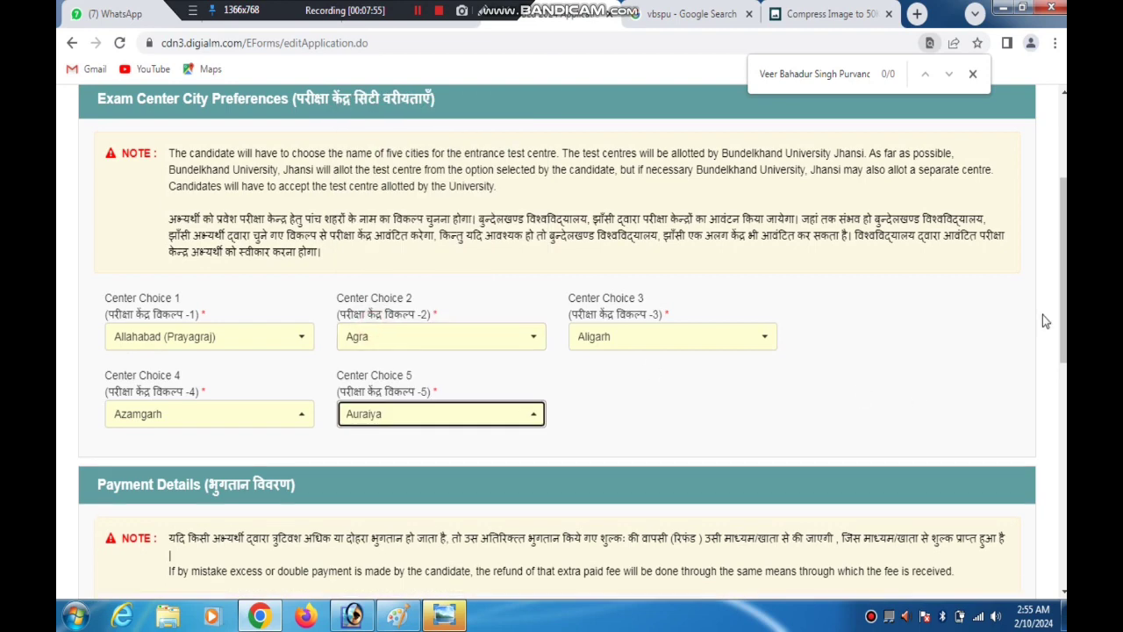
Choose BillDesk powered by HDFC as the payment type in the Payment Details
left_click_drag(1064, 321, 1063, 442)
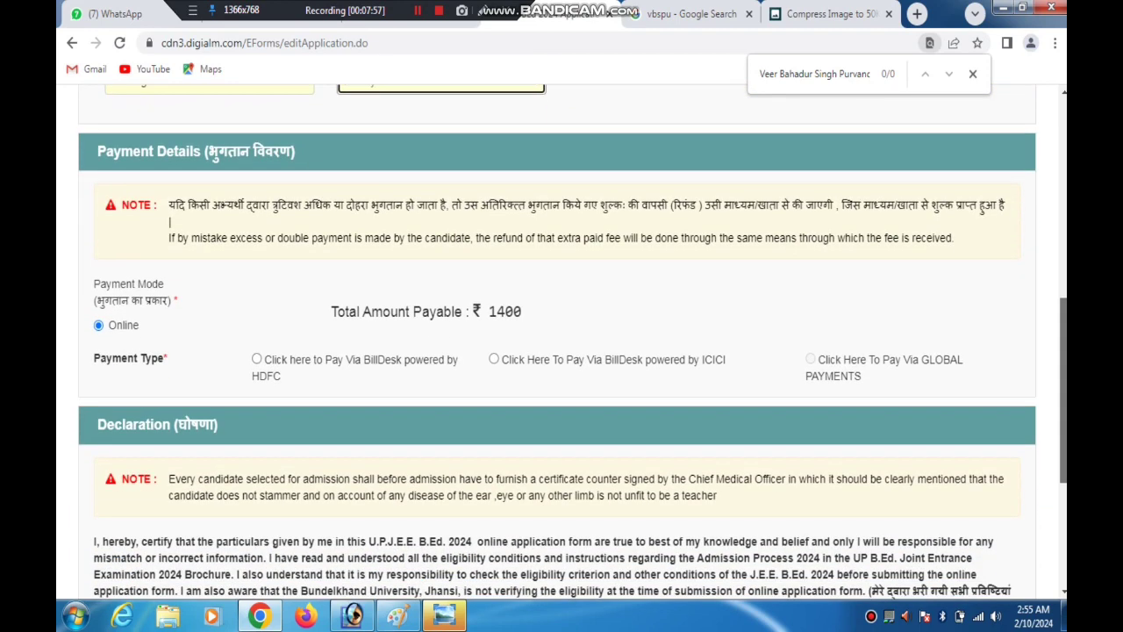
left_click_drag(470, 313, 430, 314)
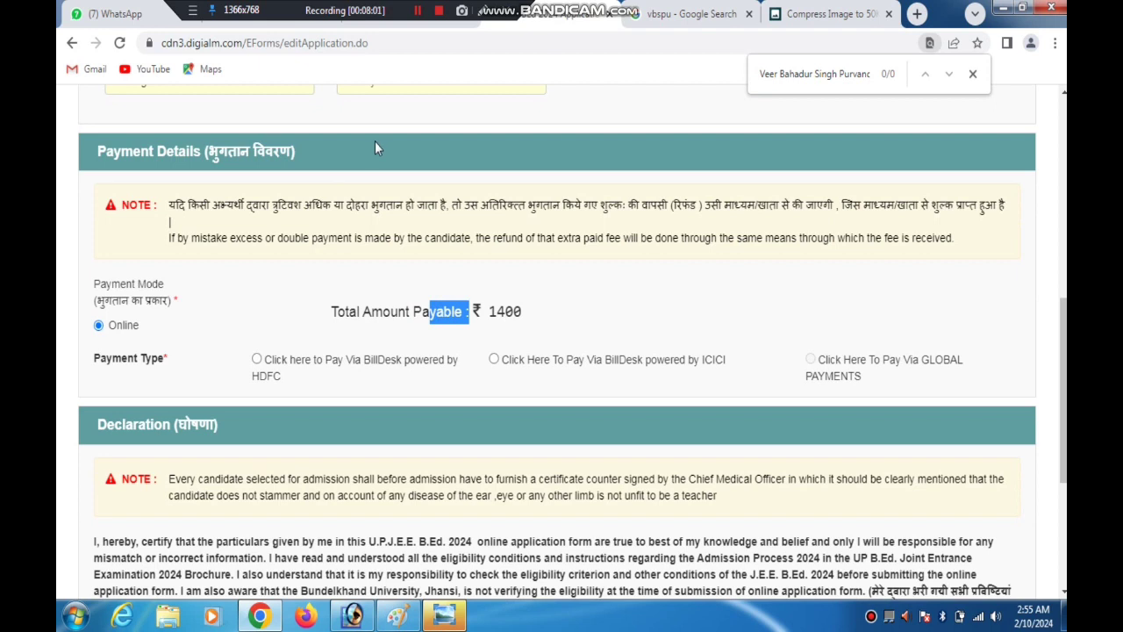
left_click(483, 12)
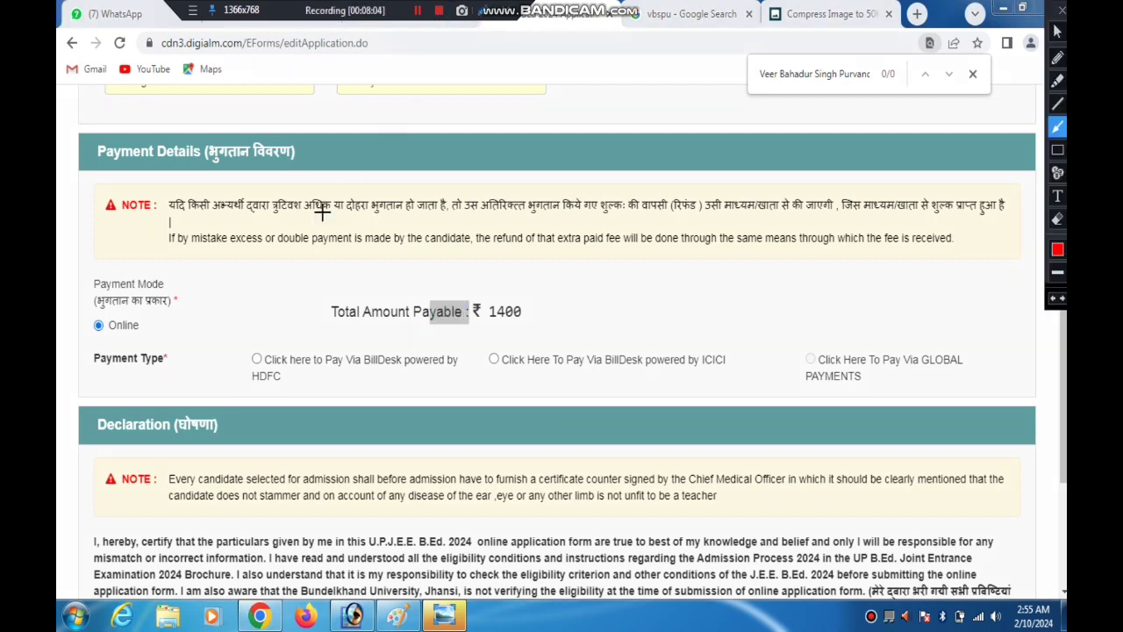
mouse_move(311, 230)
left_mouse_down()
mouse_move(270, 333)
mouse_move(321, 339)
mouse_move(308, 346)
mouse_move(728, 334)
mouse_move(767, 343)
mouse_move(305, 344)
mouse_move(286, 329)
mouse_move(260, 349)
mouse_move(421, 345)
mouse_move(328, 333)
mouse_move(260, 350)
left_mouse_up()
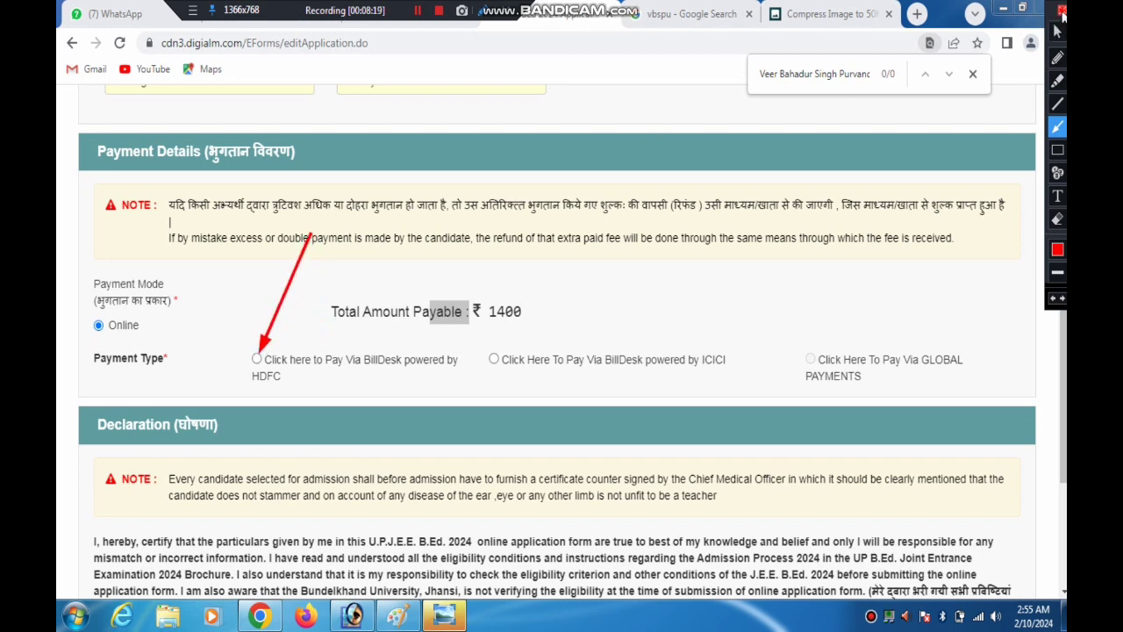
left_click(1062, 11)
left_click(256, 359)
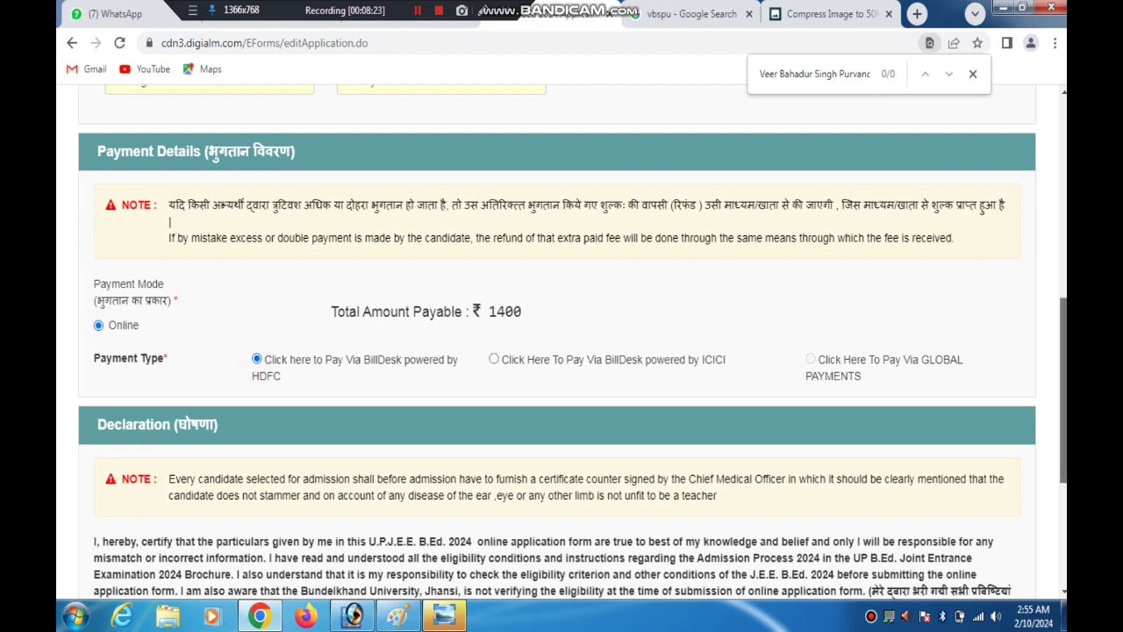
Agree to the applicant declaration for the online application form
scroll(615, 375, "down", 3)
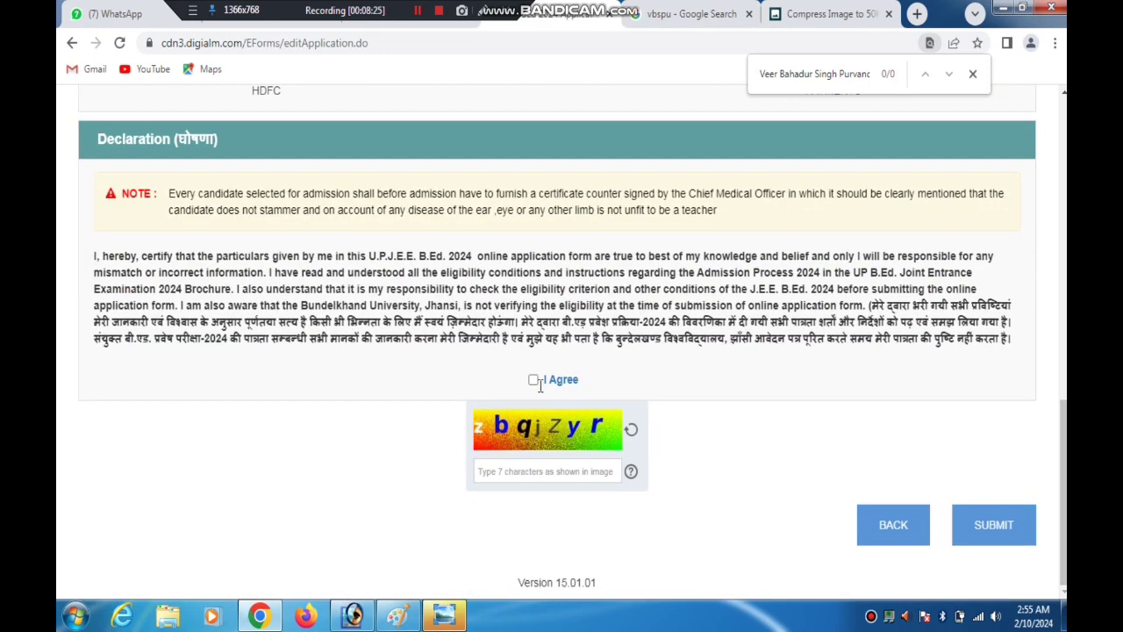
left_click(485, 13)
left_click_drag(478, 237, 531, 377)
left_click(1061, 9)
left_click(532, 380)
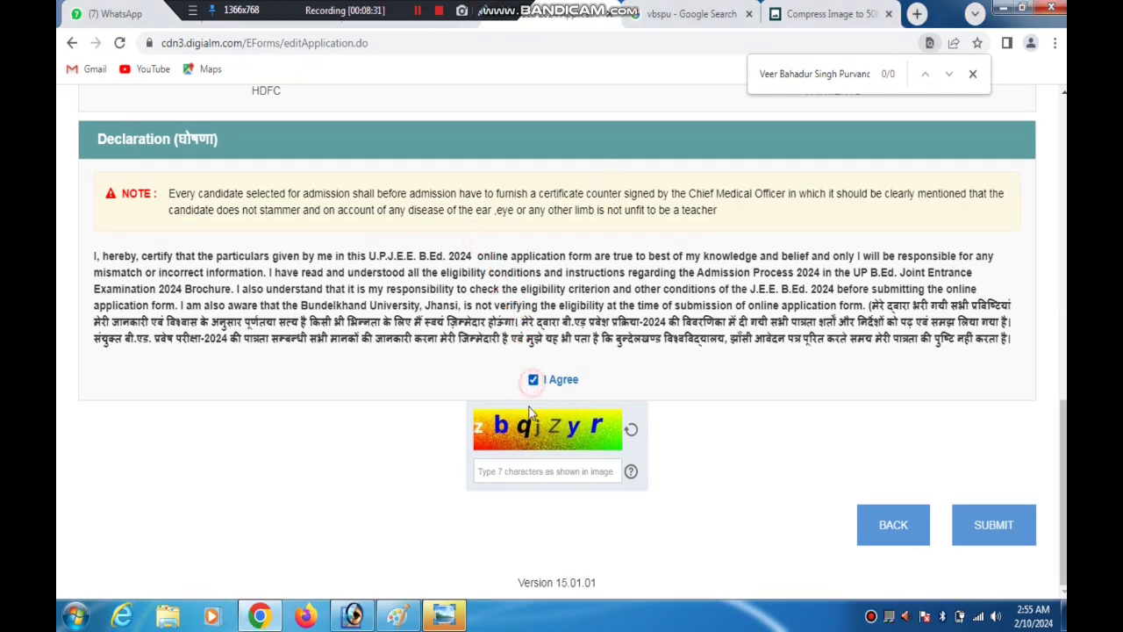
Enter the captcha characters, submit the application and confirm proceeding to the payment page
left_click(503, 472)
type("zbq")
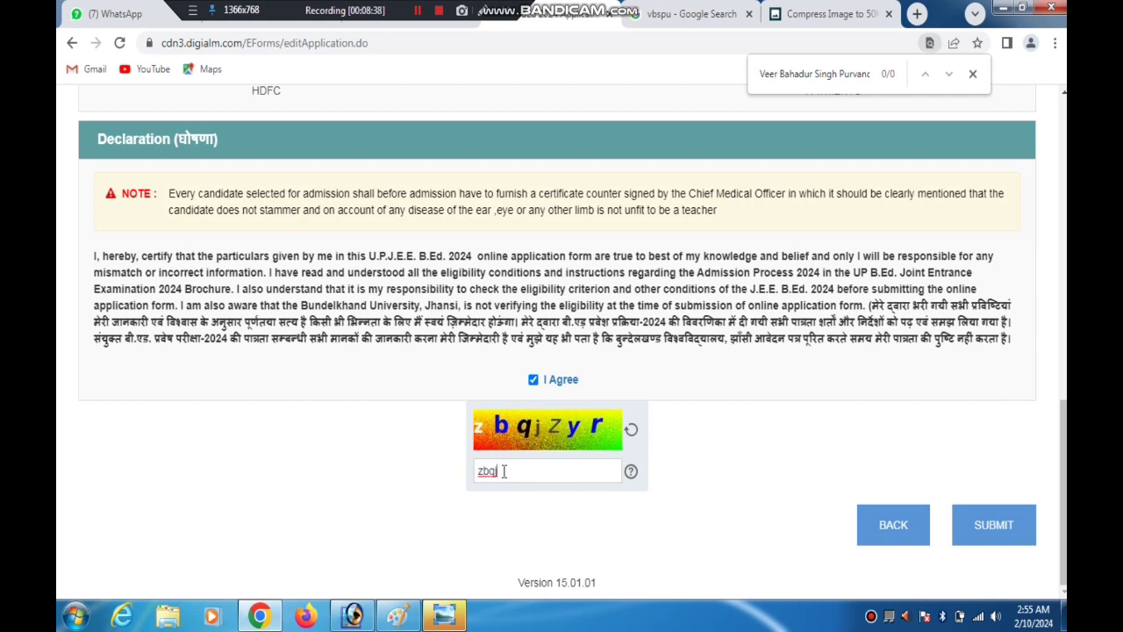
type("jZyr")
left_click(978, 523)
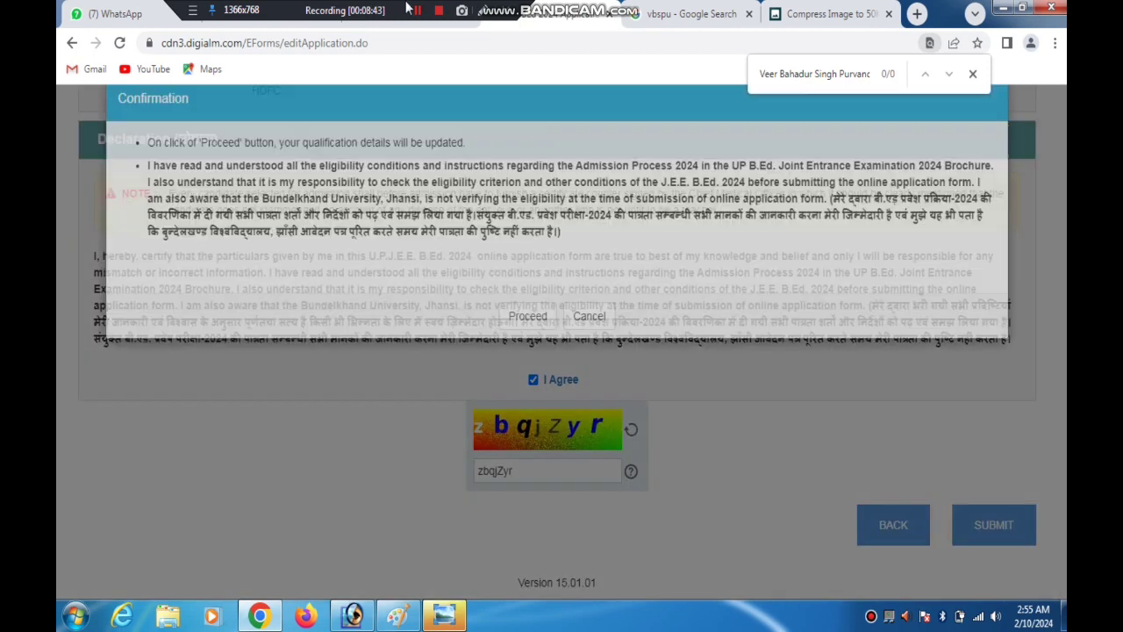
left_click(513, 357)
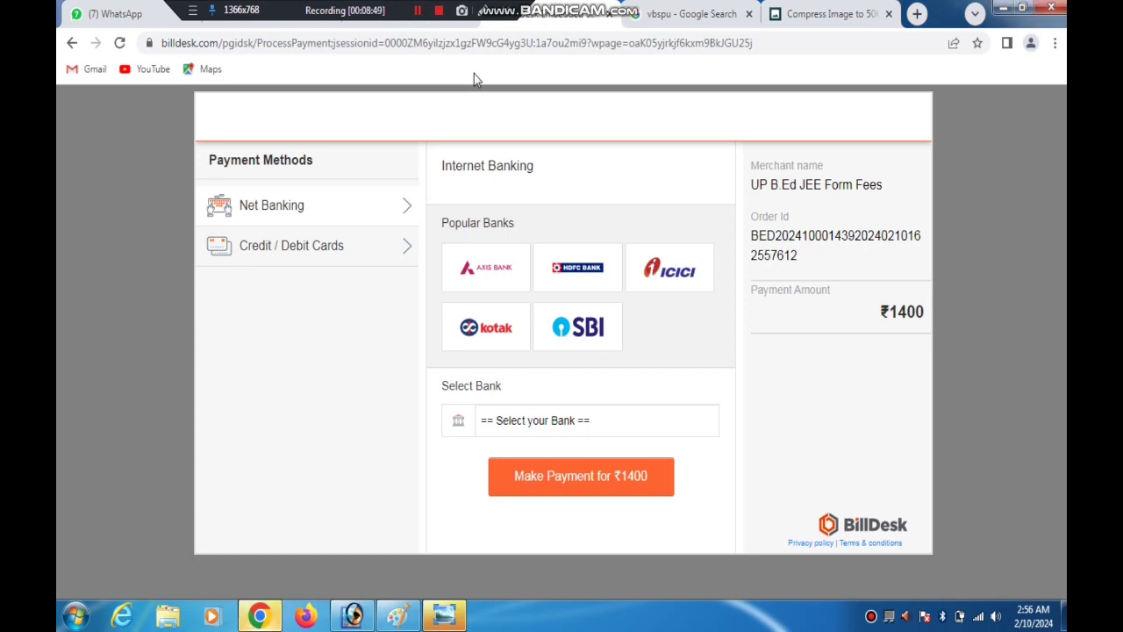
Choose Credit / Debit Cards as the BillDesk payment method for the form fee
left_click(482, 11)
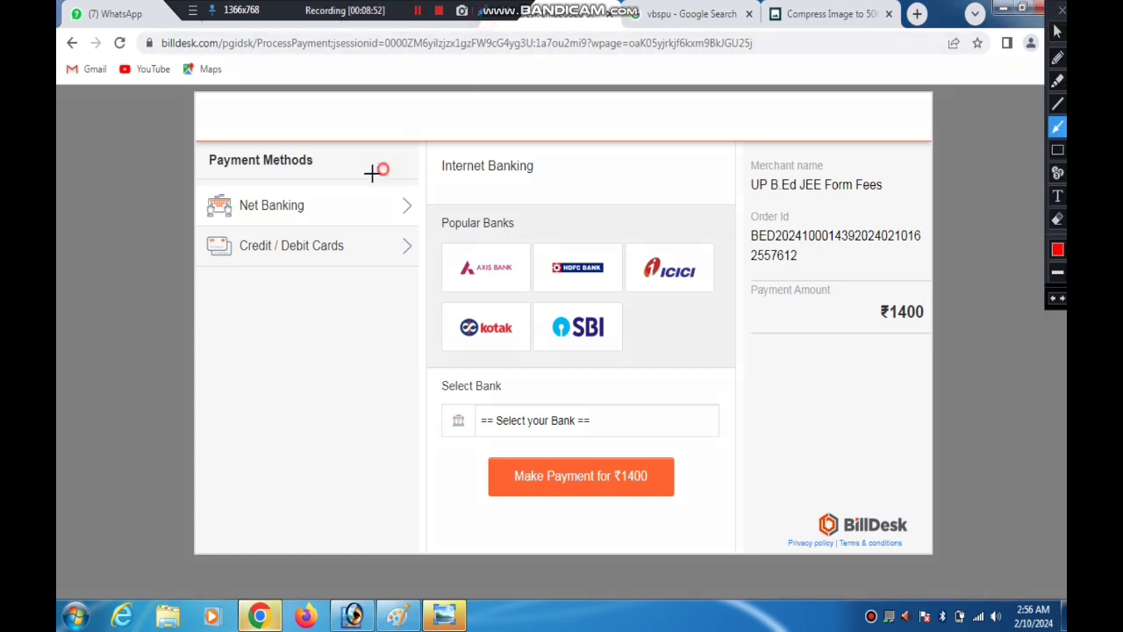
mouse_move(383, 170)
left_mouse_down()
mouse_move(274, 205)
mouse_move(317, 206)
mouse_move(309, 238)
left_mouse_up()
left_click(1061, 11)
left_click(254, 257)
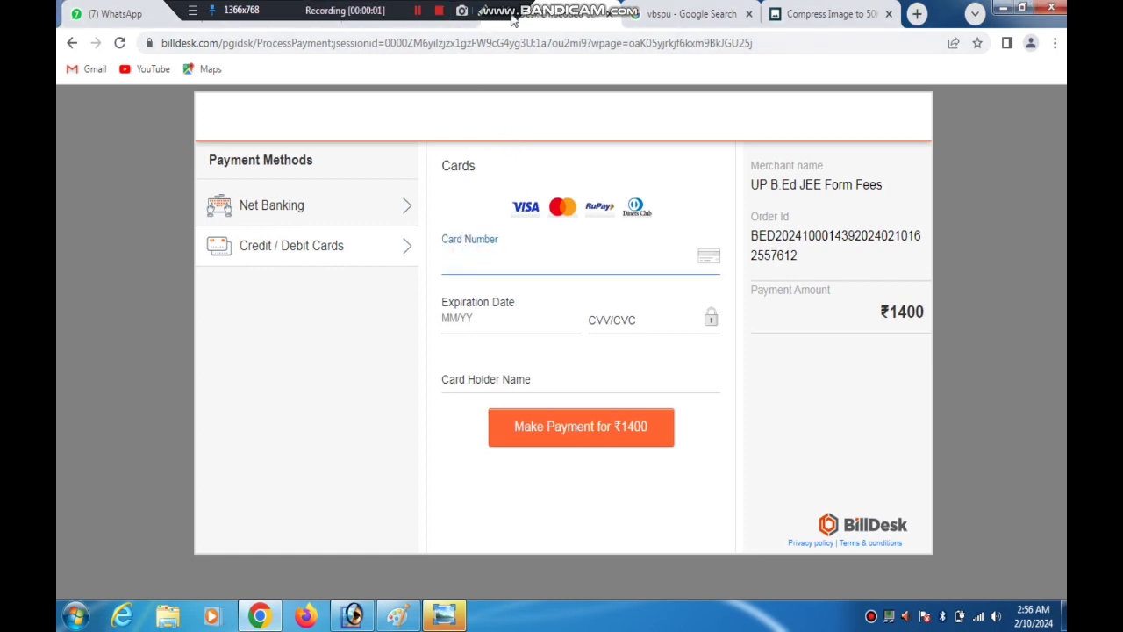
left_click(487, 15)
left_click_drag(475, 264, 452, 316)
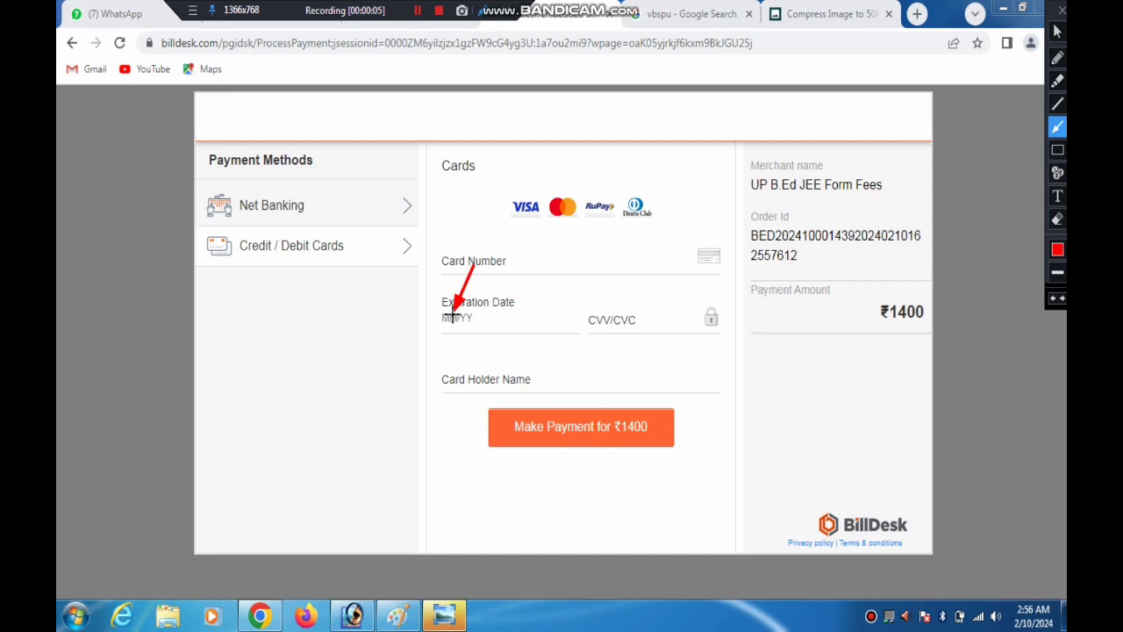
mouse_move(453, 316)
left_mouse_down()
mouse_move(626, 321)
mouse_move(457, 386)
mouse_move(480, 383)
mouse_move(563, 428)
left_mouse_up()
left_click(1060, 13)
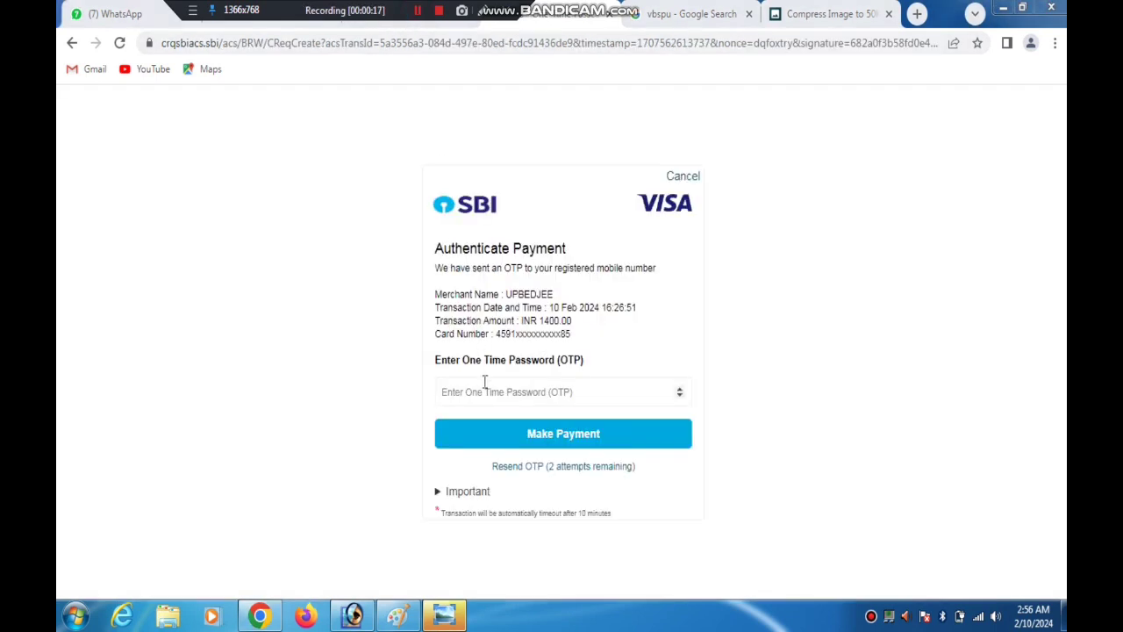
Activate the One Time Password (OTP) field on the card payment authentication page
left_click(485, 390)
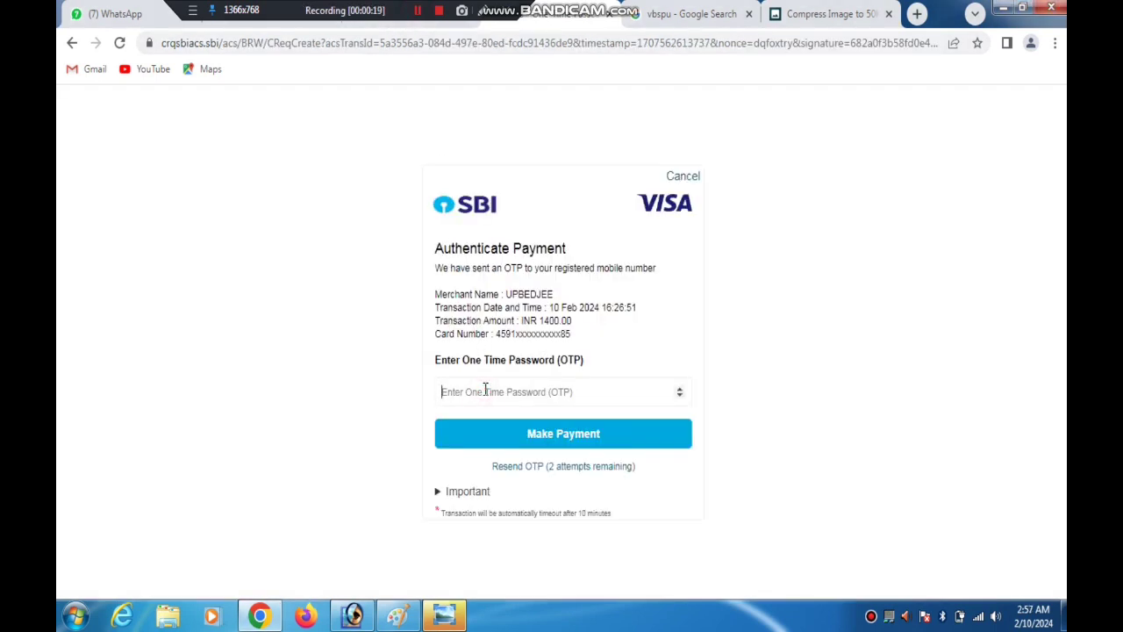